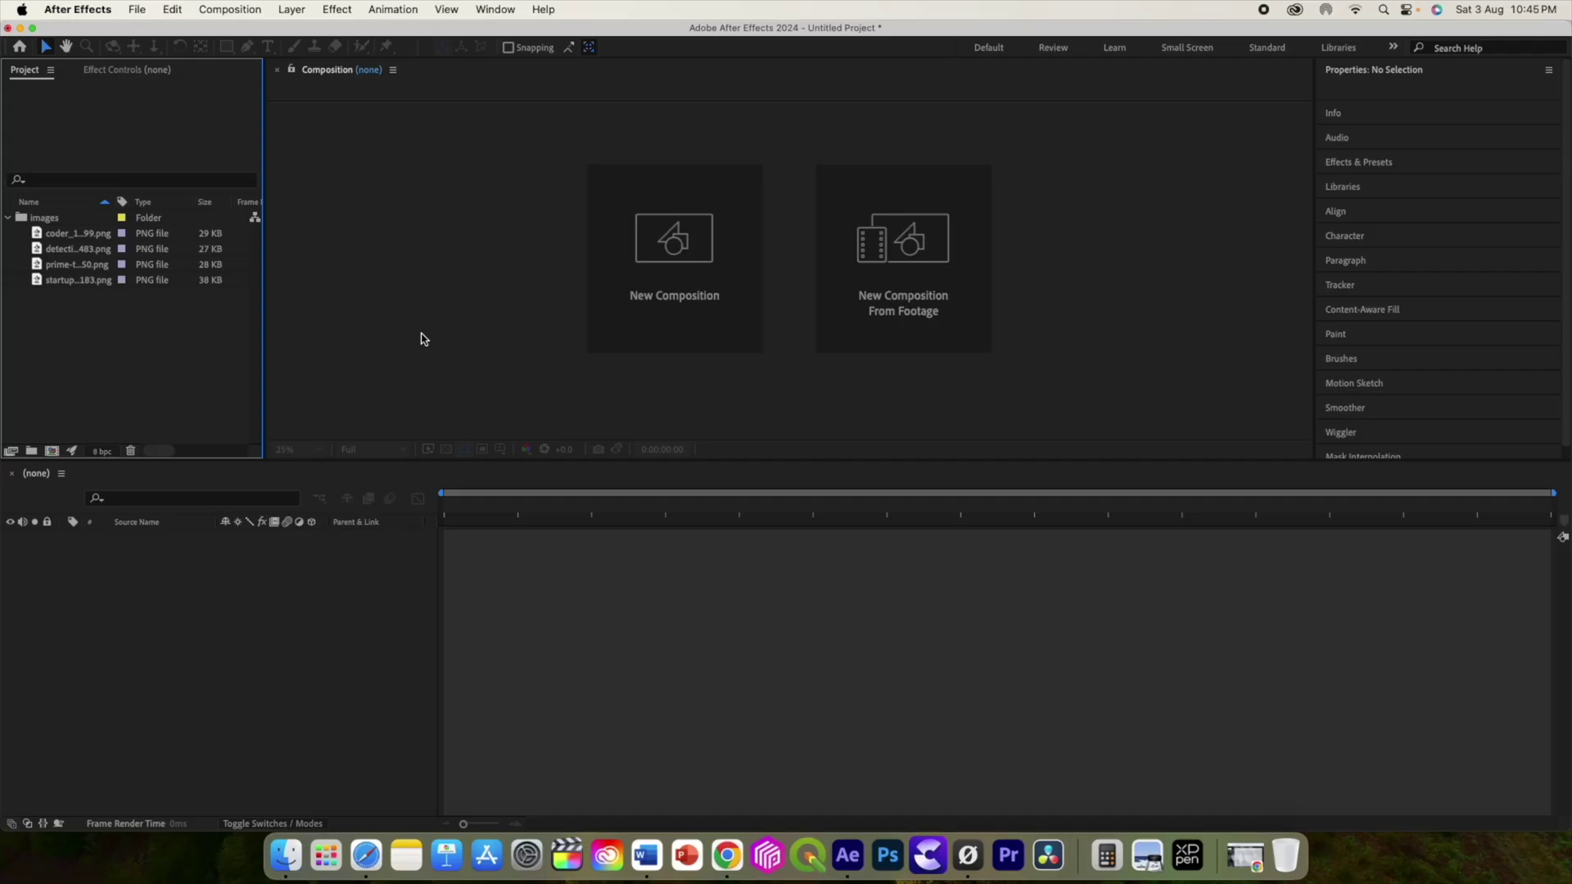
# Create a 1920×1080, 24 fps, 10-second composition named master
pyautogui.click(668, 261)
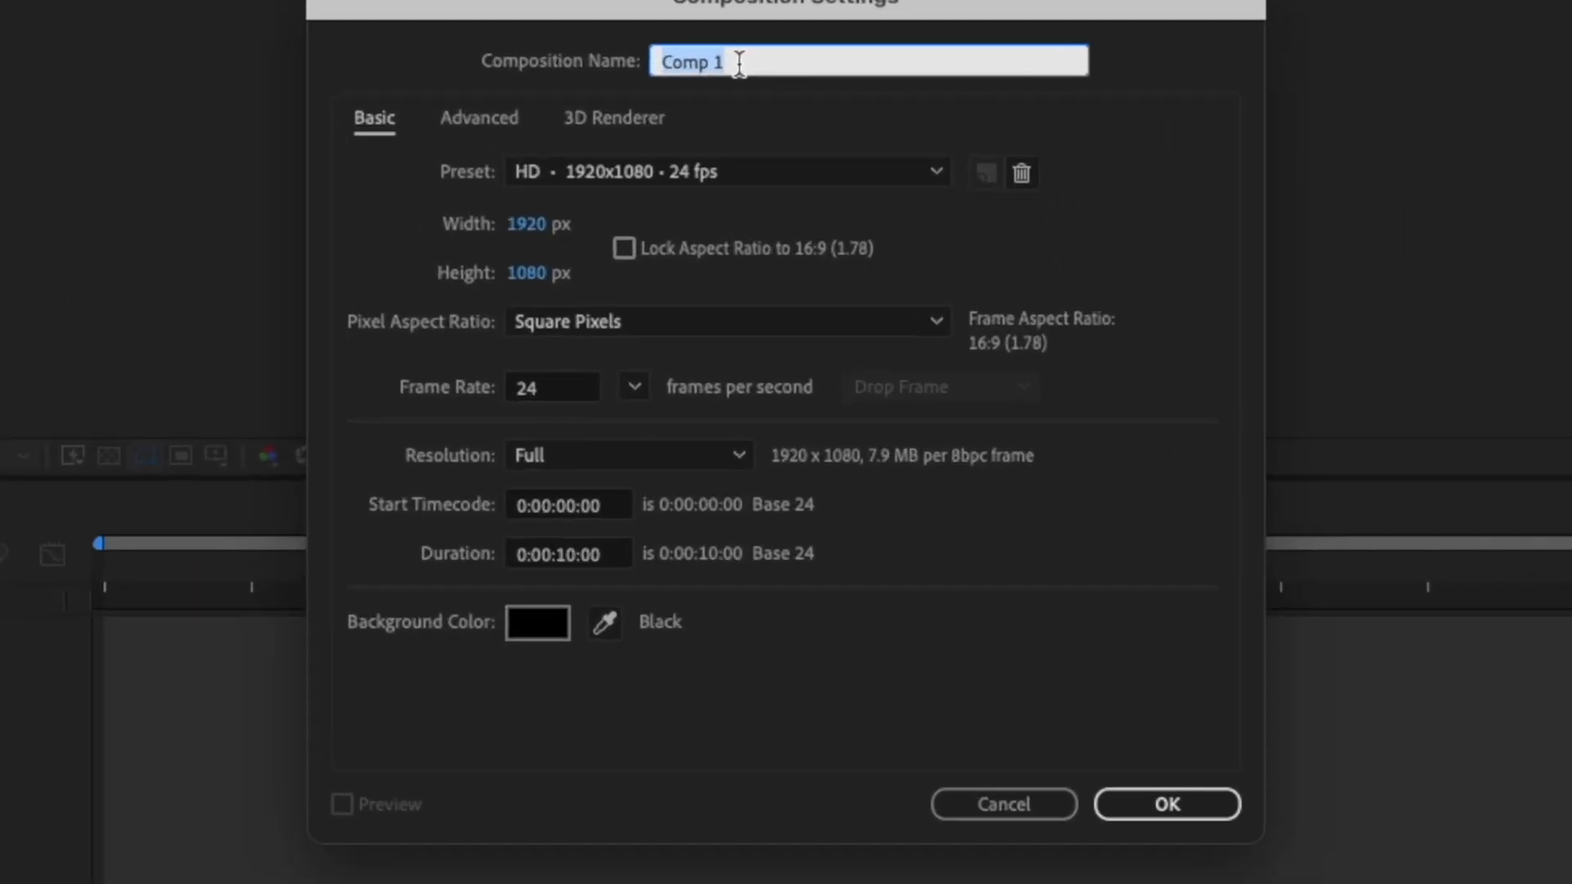
pyautogui.write('master')
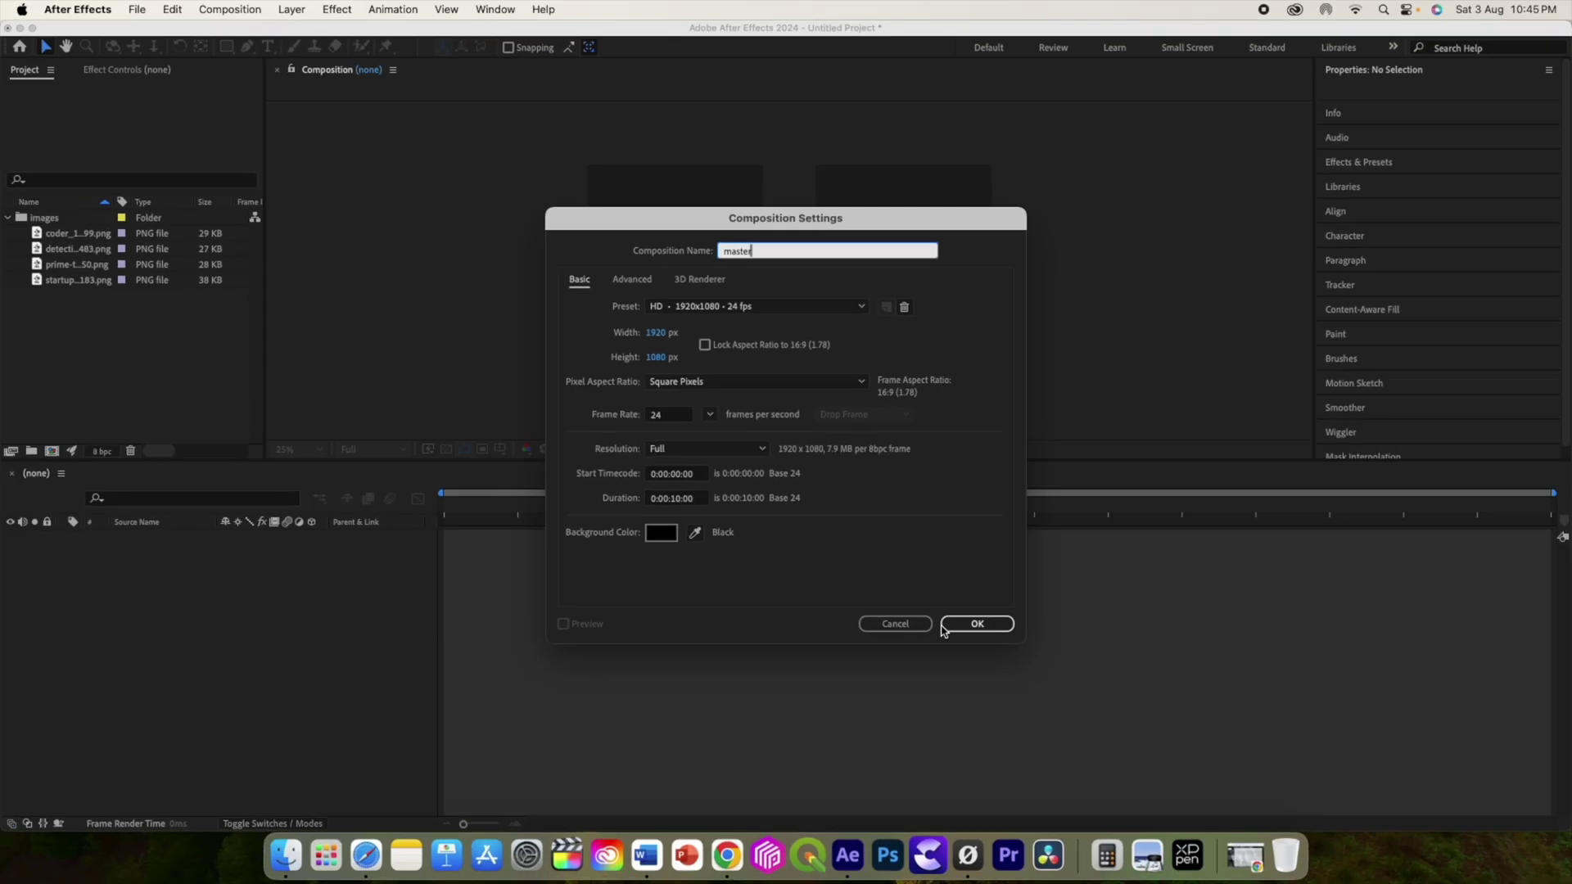
pyautogui.click(963, 625)
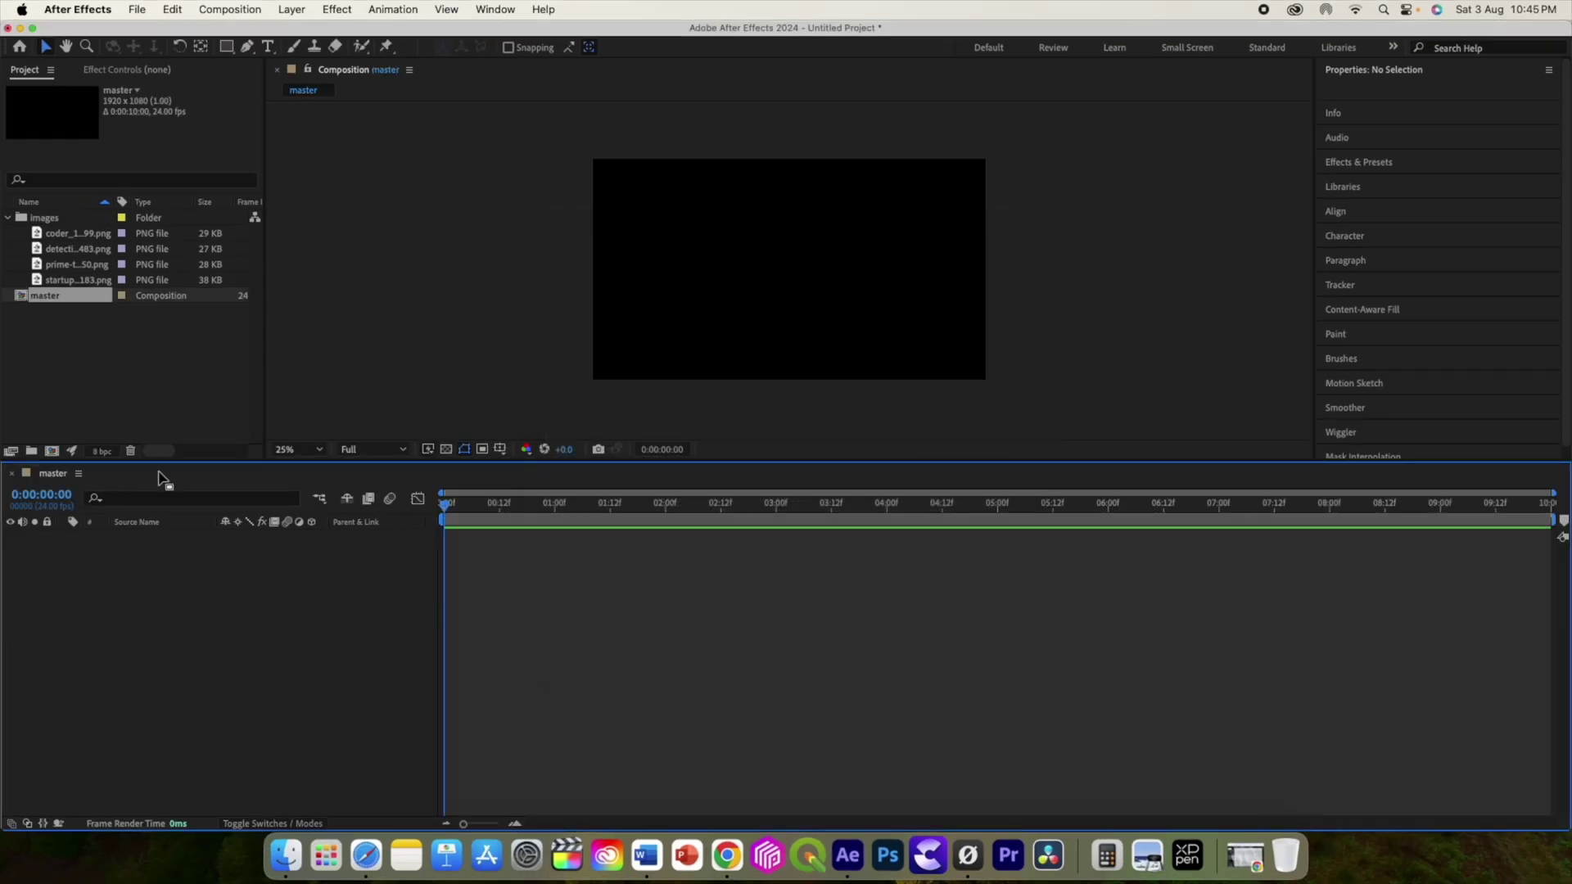
# Create a composition named road sized 1657 wide by 2376 tall
pyautogui.click(52, 451)
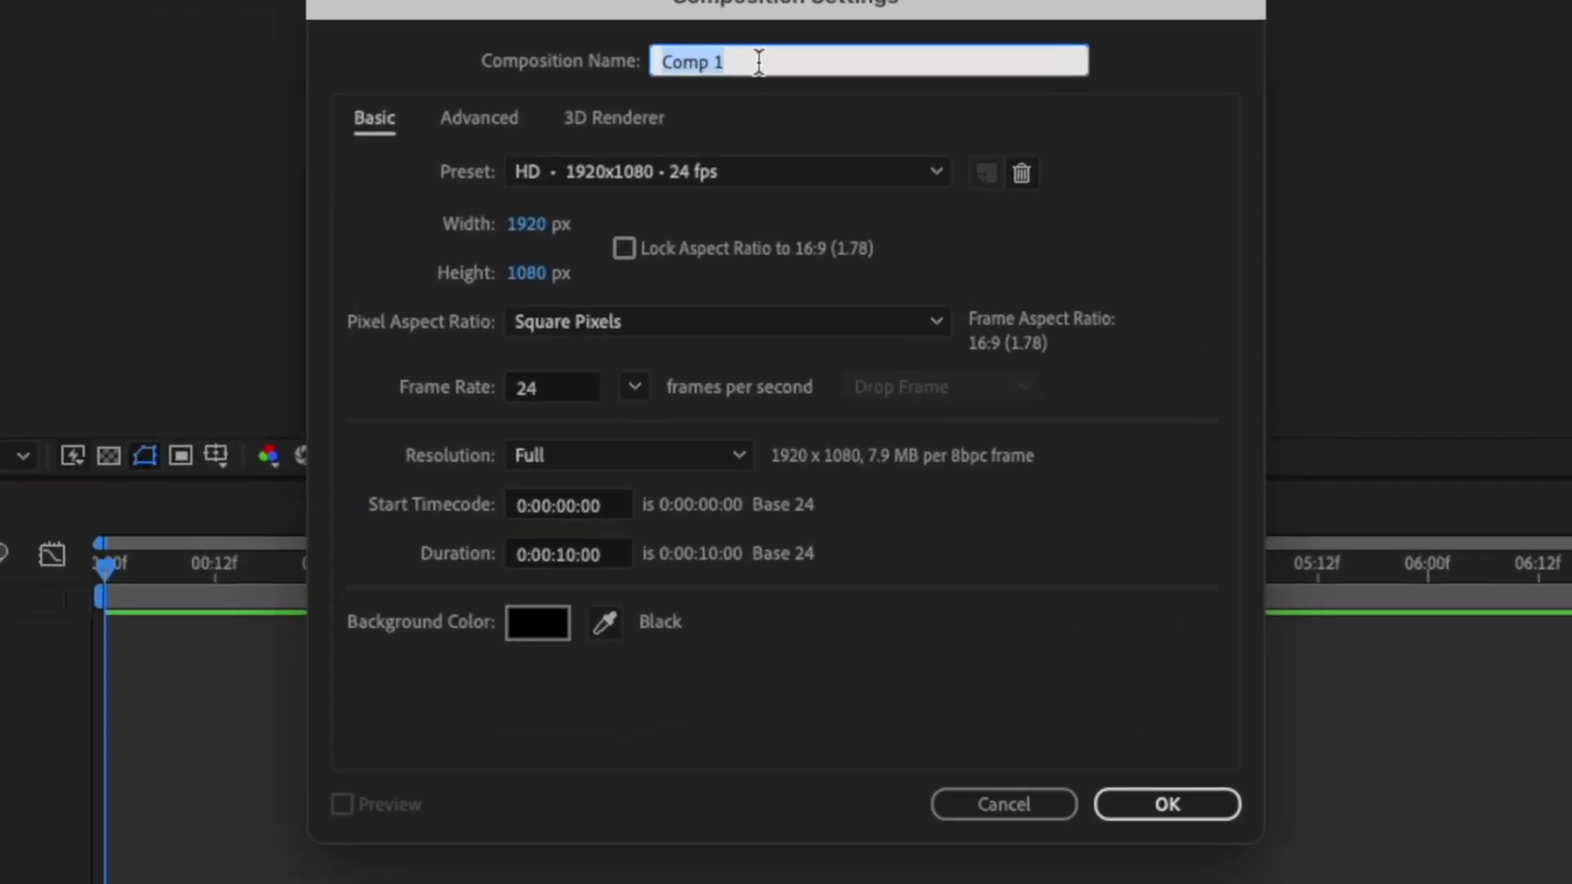
pyautogui.write('road')
pyautogui.moveTo(526, 274); pyautogui.dragTo(1114, 312)
pyautogui.click(536, 223)
pyautogui.write('1657')
pyautogui.press('Return')
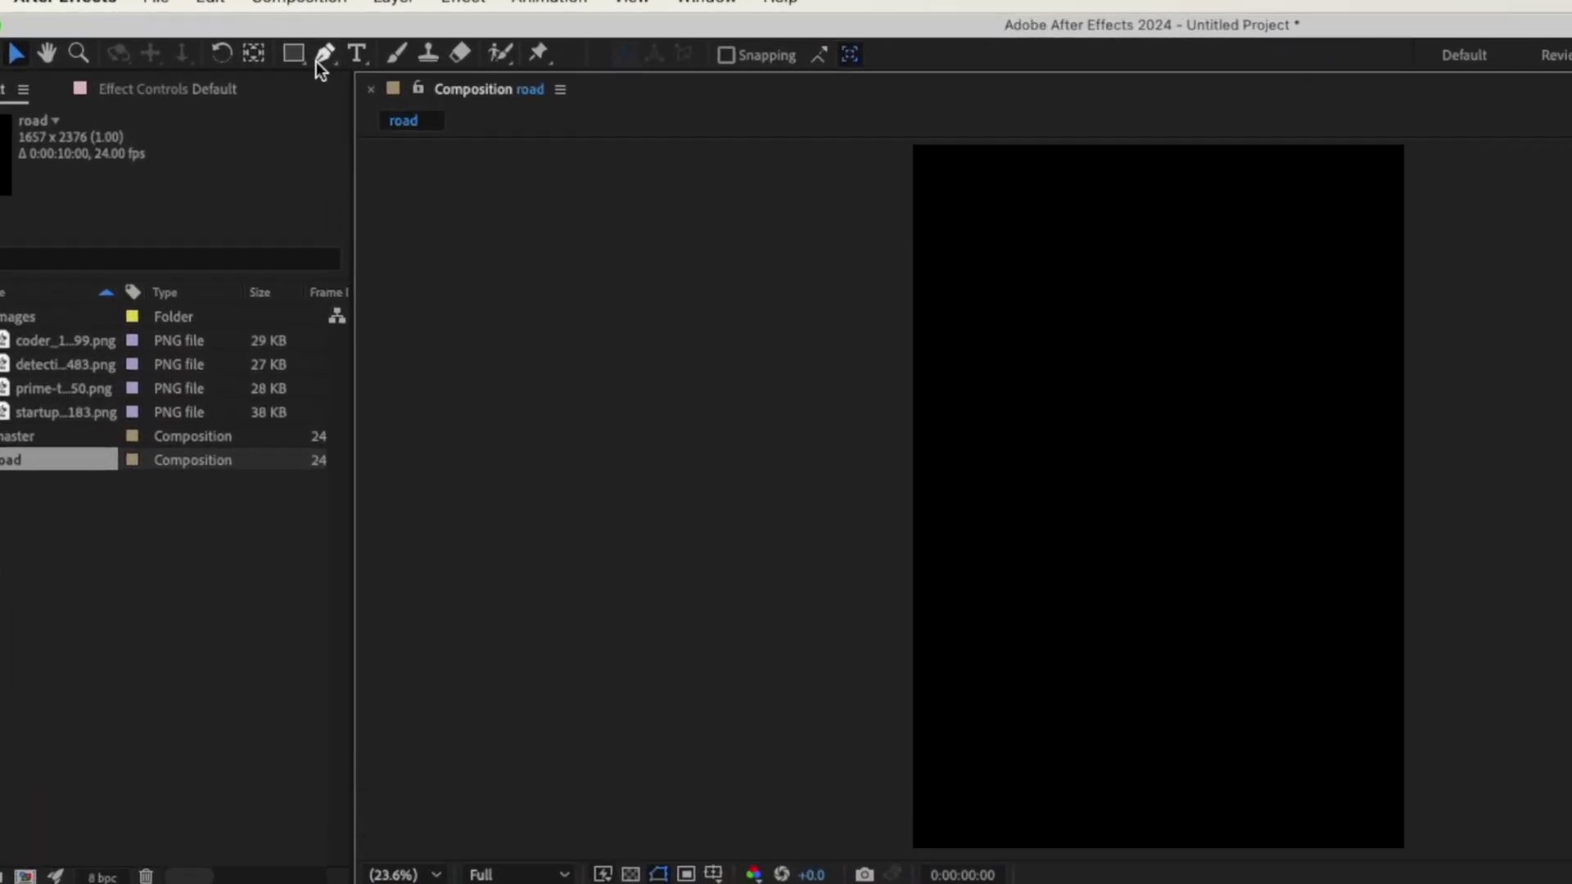
# Set the Pen tool to no fill and a red FF2500 stroke
pyautogui.click(325, 54)
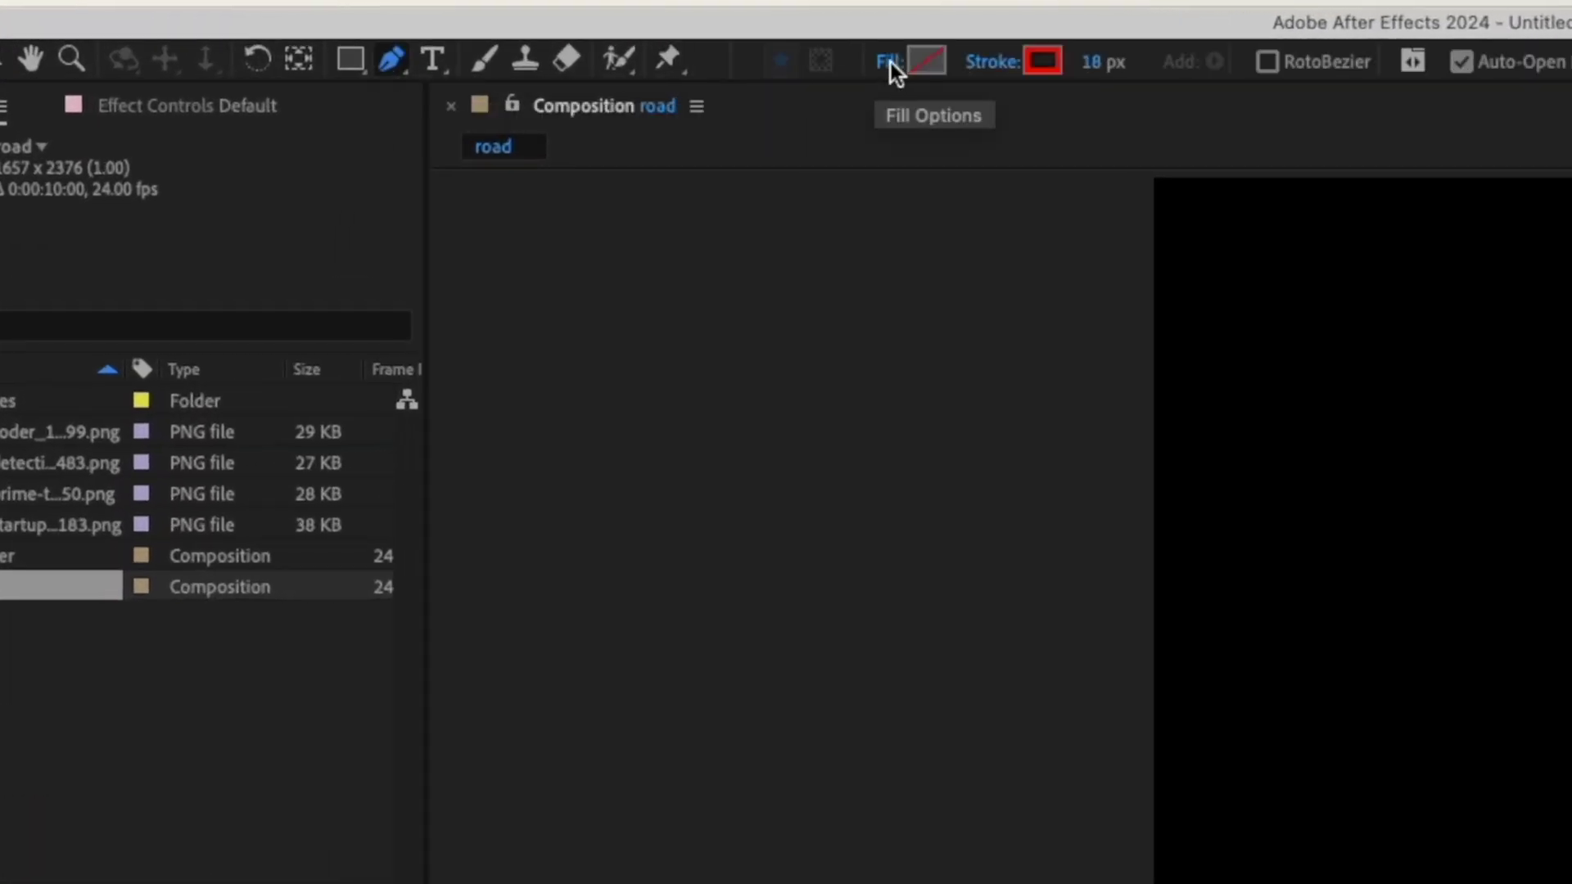
pyautogui.click(891, 63)
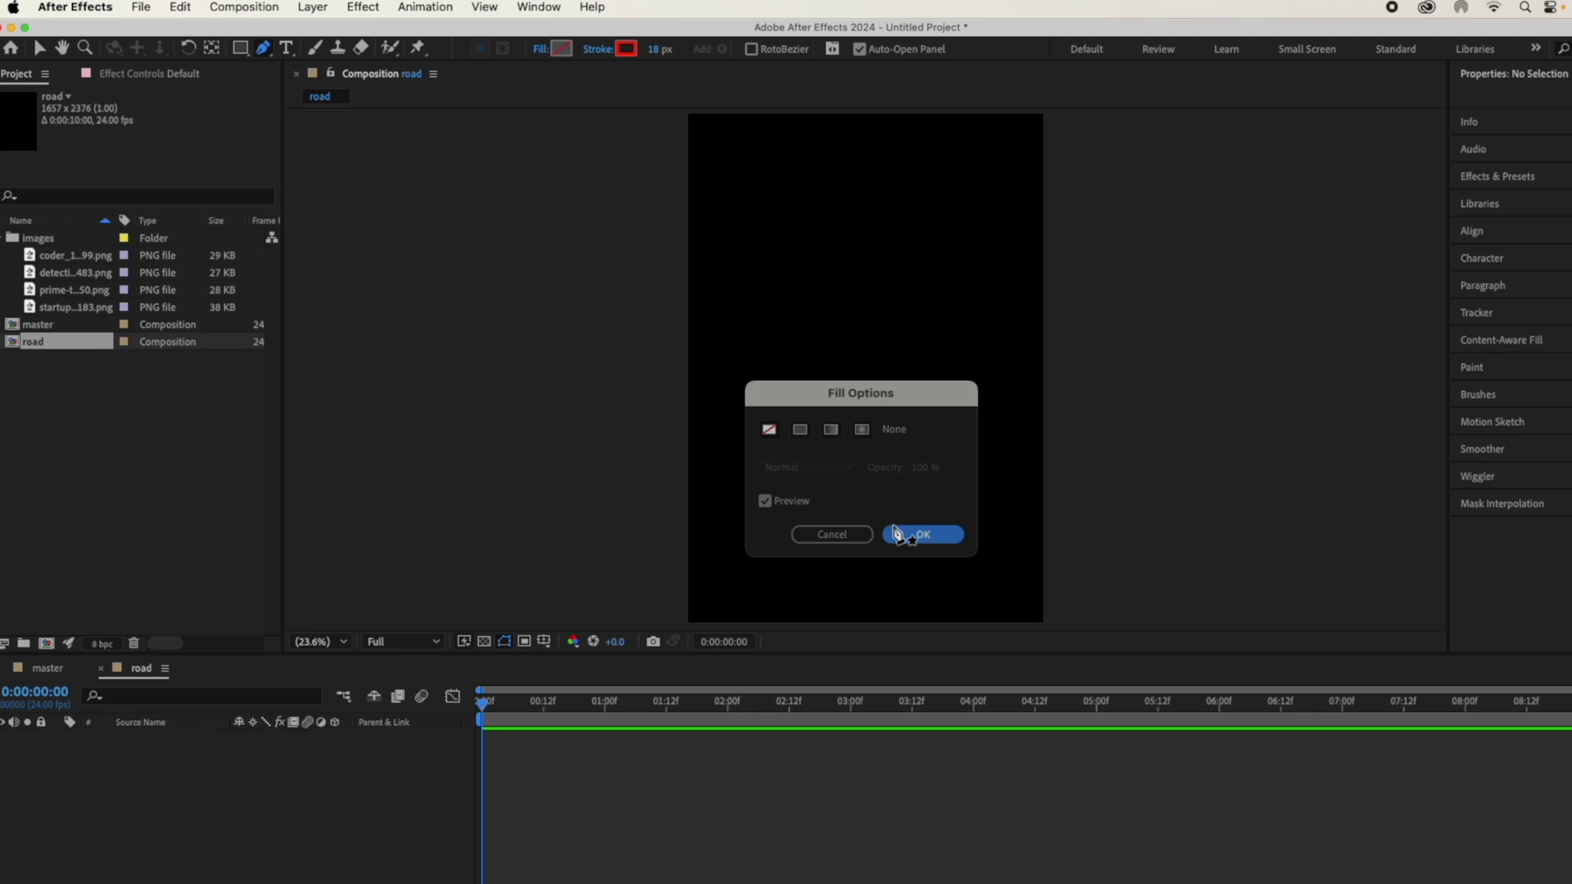
pyautogui.click(921, 534)
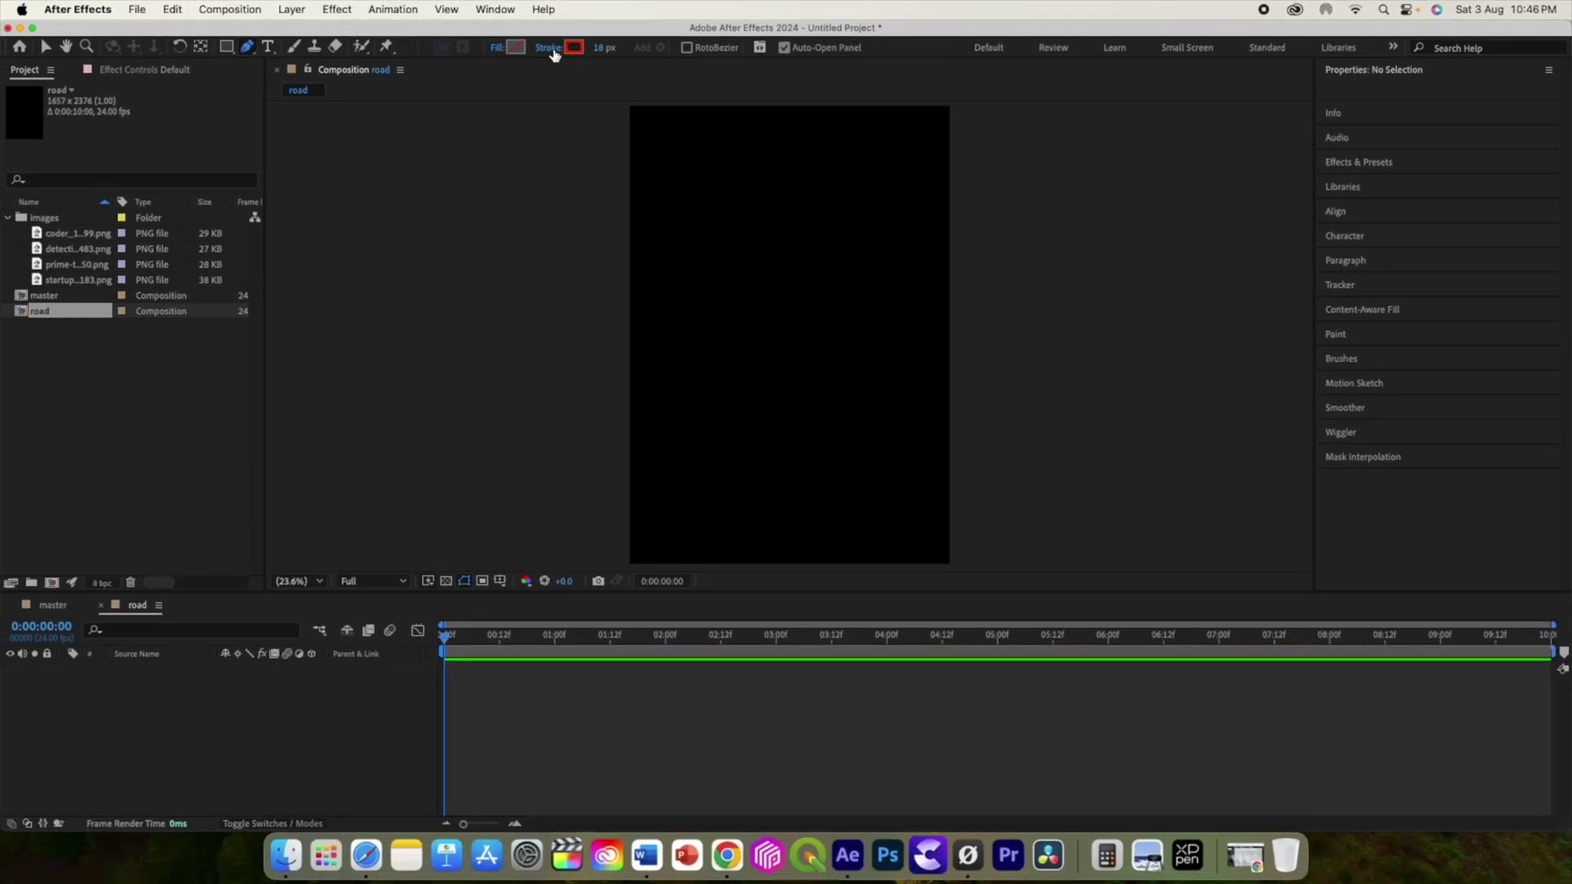
pyautogui.click(574, 47)
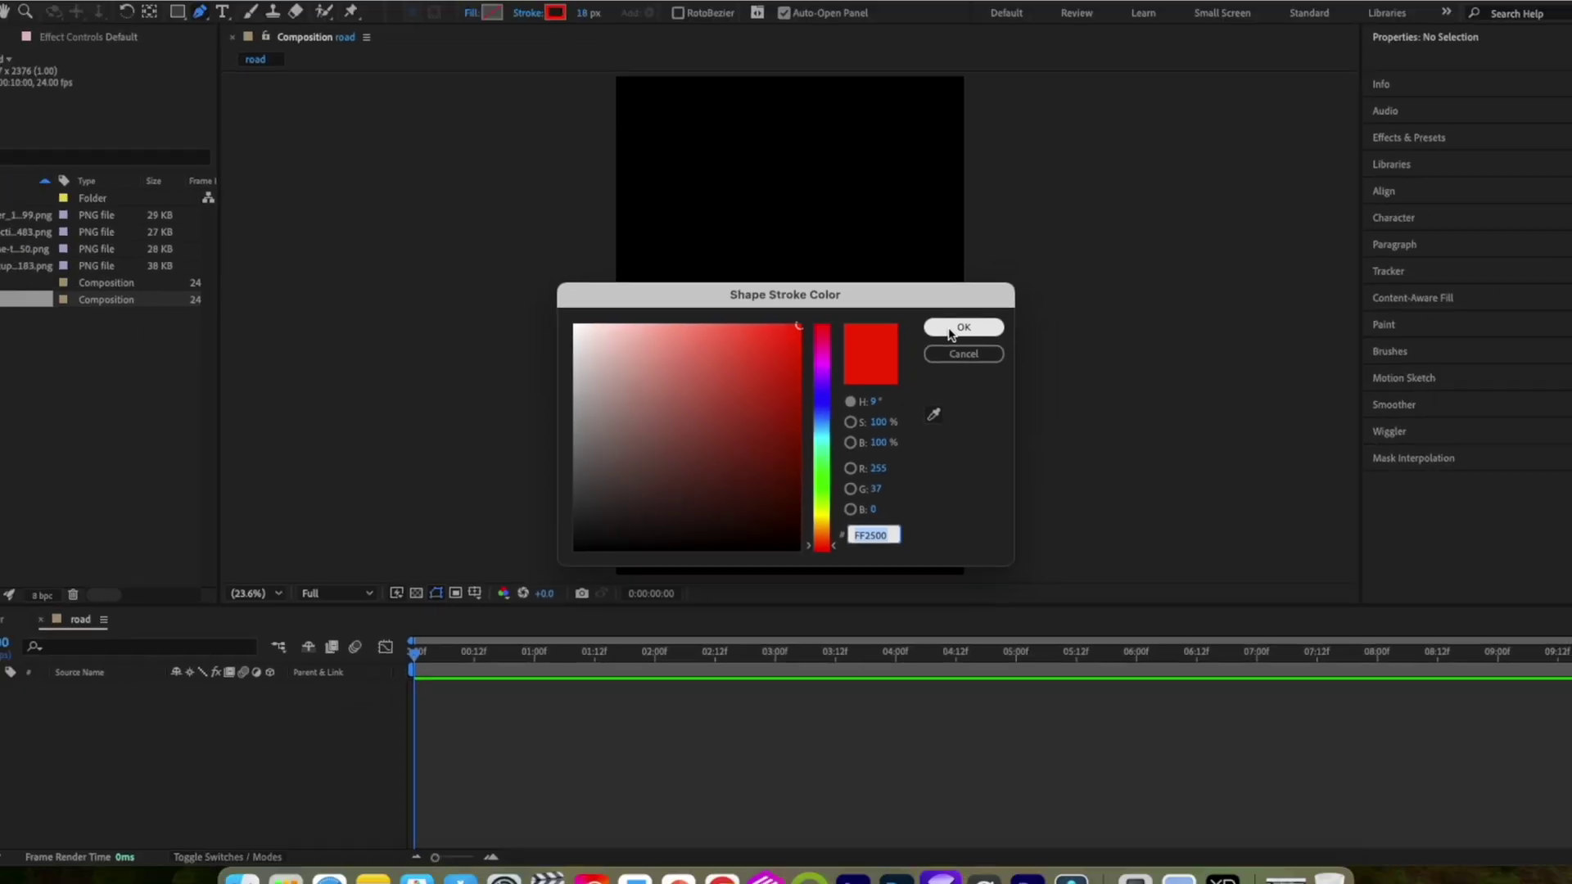
pyautogui.click(1112, 232)
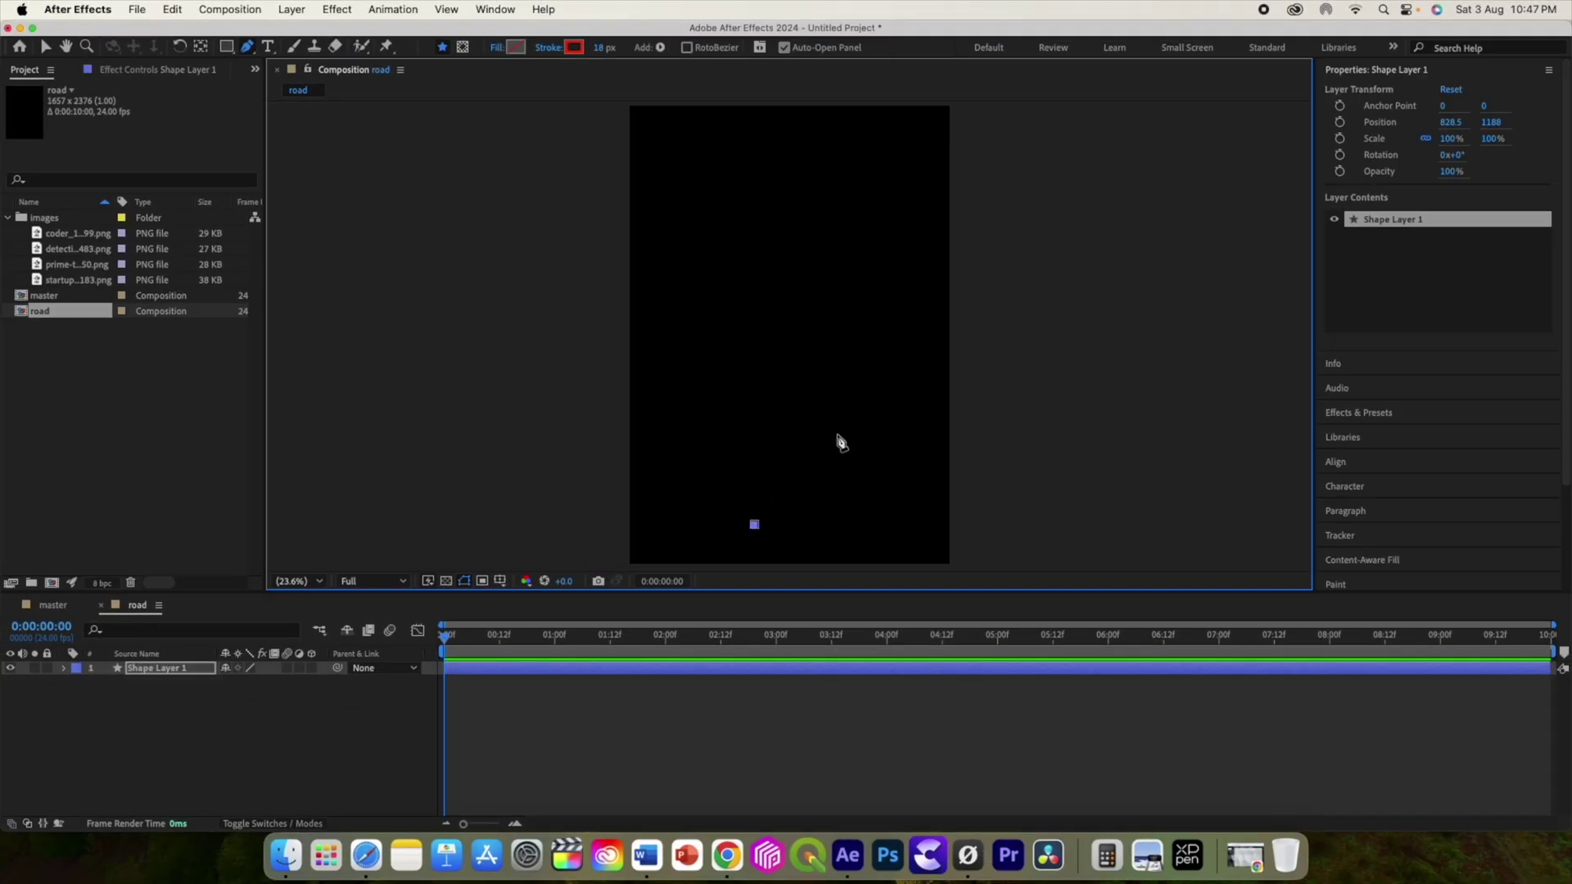
# Draw the S-shaped path from the bottom to the top of the road comp
pyautogui.moveTo(838, 434); pyautogui.dragTo(843, 418)
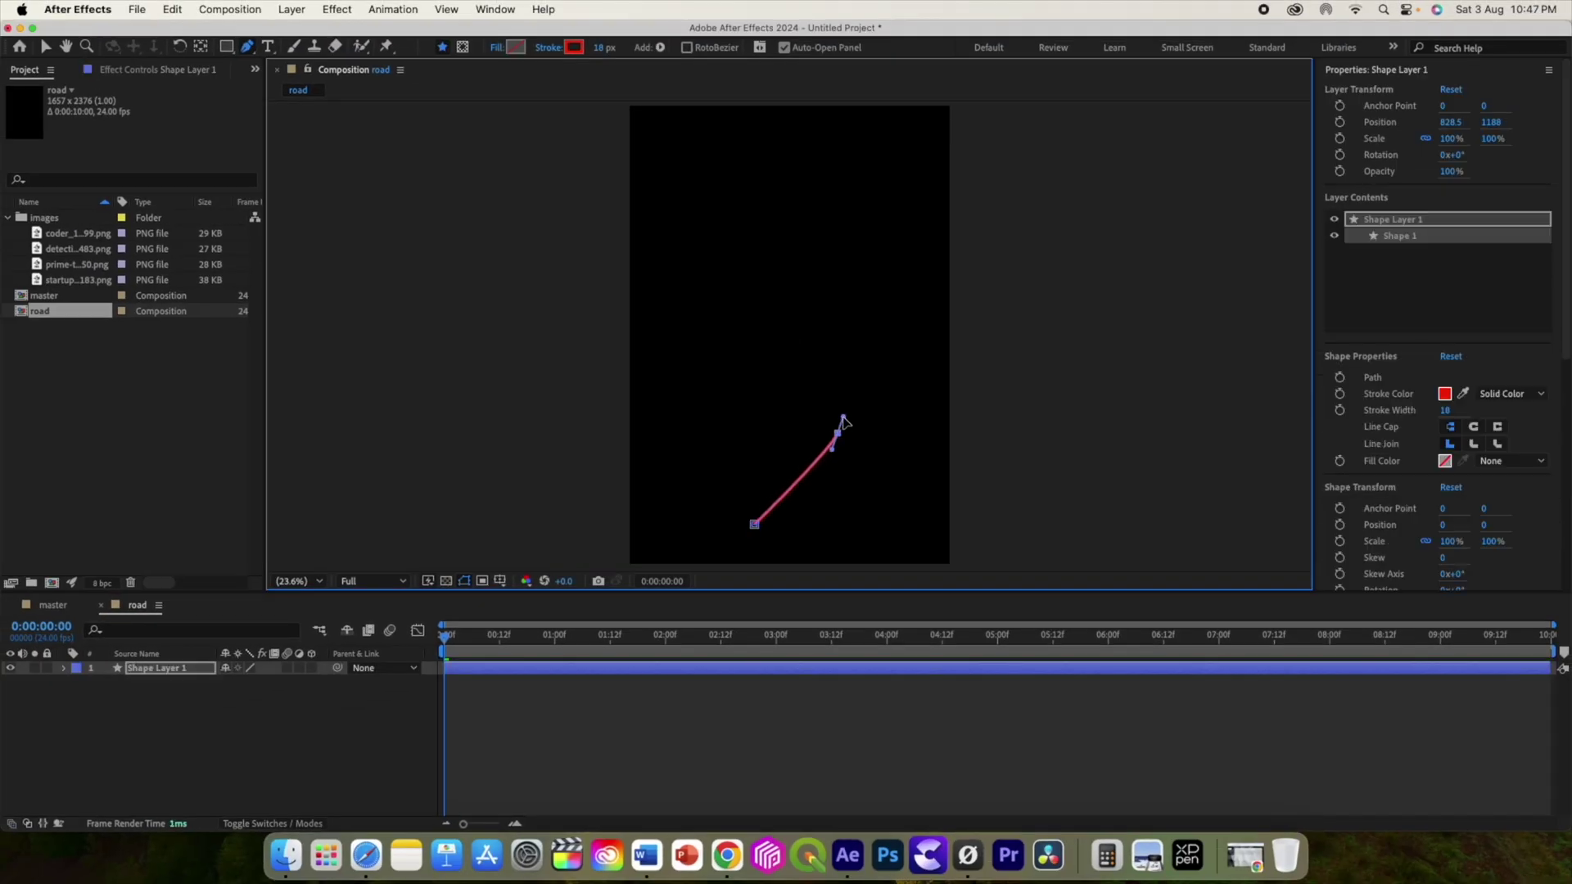
pyautogui.click(725, 331)
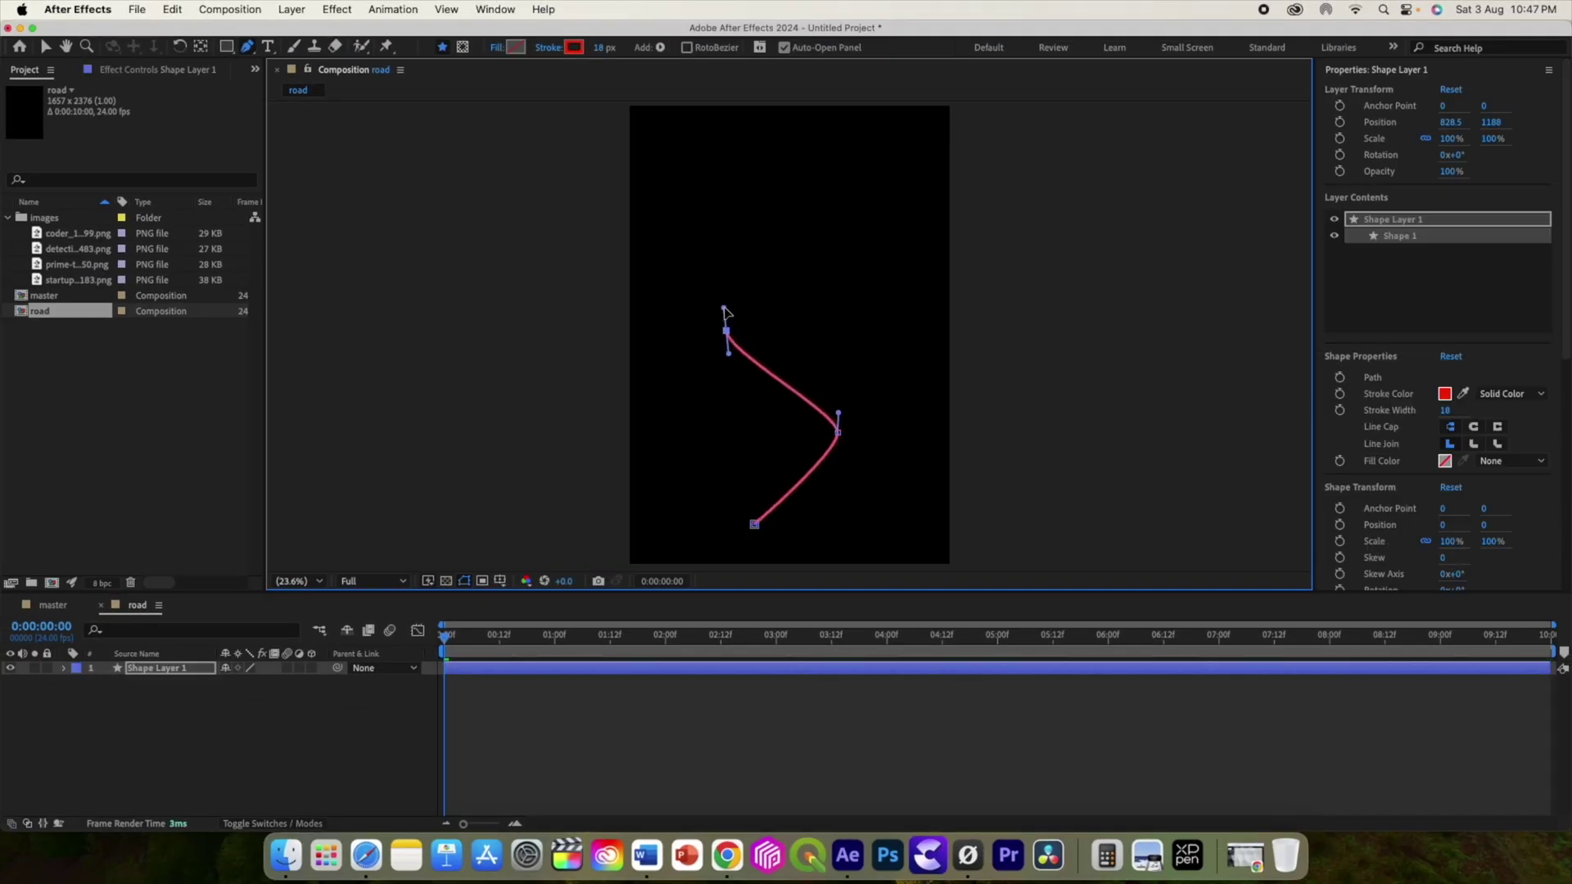
pyautogui.moveTo(827, 239); pyautogui.dragTo(865, 166)
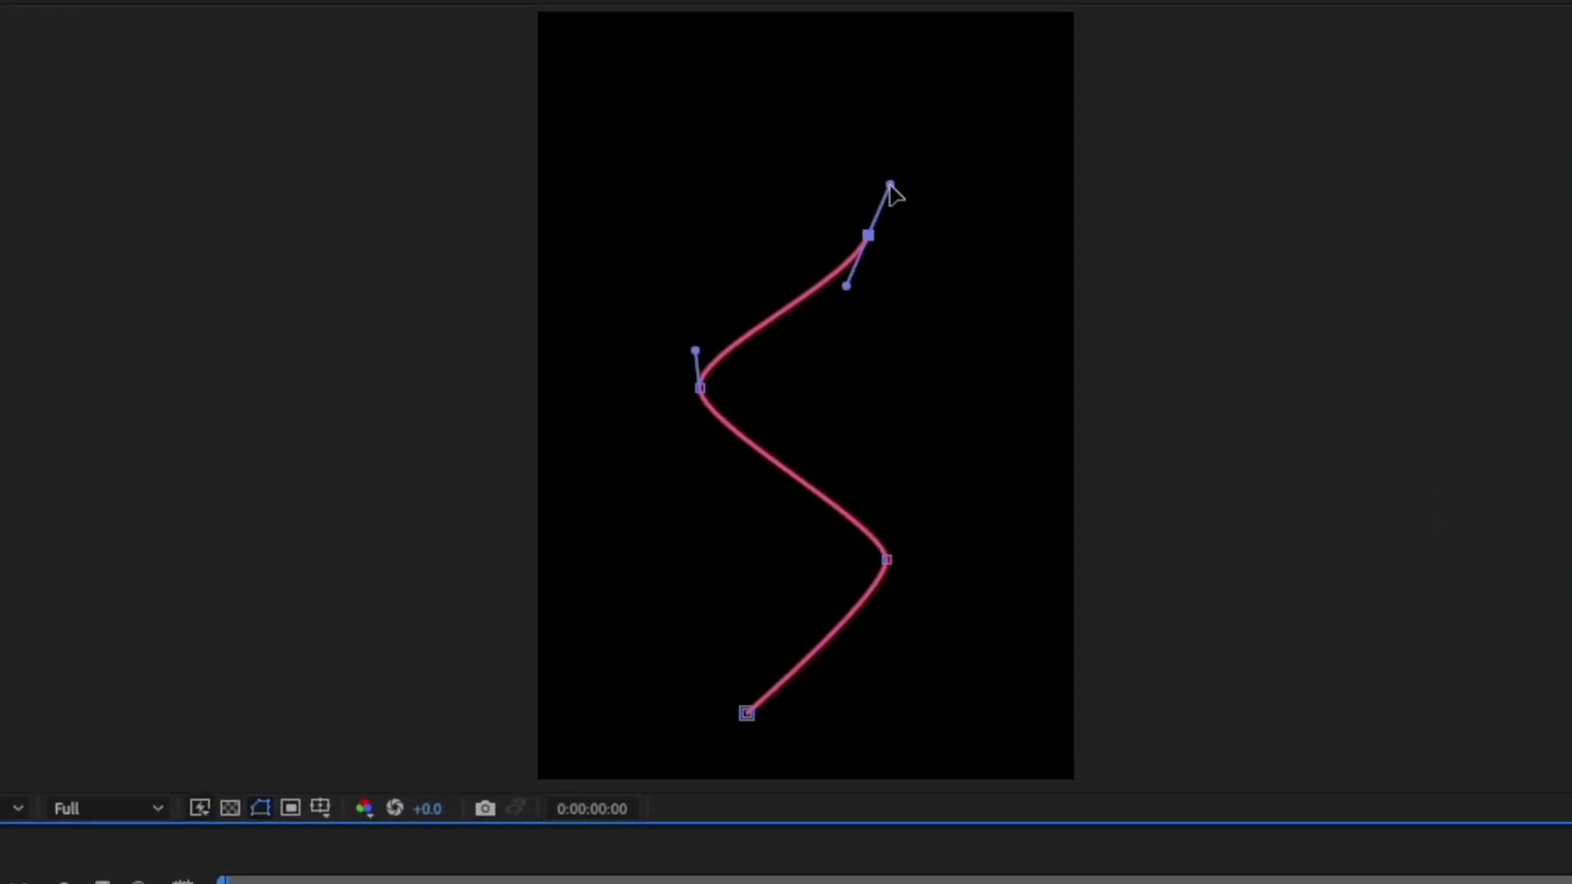
pyautogui.moveTo(735, 103); pyautogui.dragTo(695, 102)
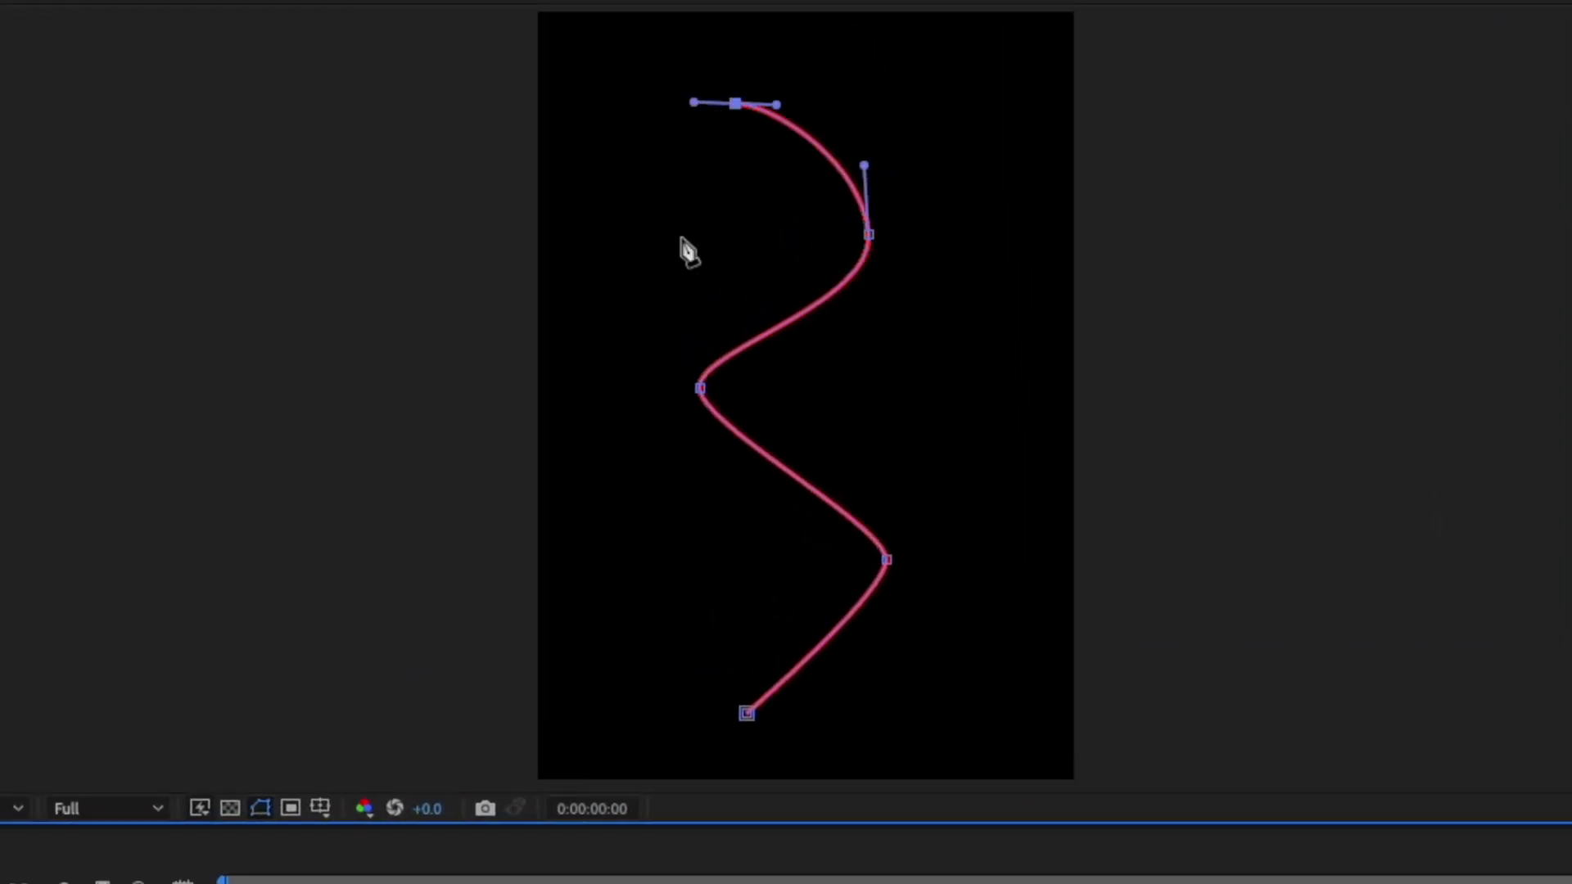
# Smooth the curve's bends and widen the red stroke to 87 px
pyautogui.moveTo(886, 565); pyautogui.dragTo(893, 440)
pyautogui.moveTo(696, 420); pyautogui.dragTo(682, 470)
pyautogui.moveTo(707, 351); pyautogui.dragTo(705, 303)
pyautogui.moveTo(872, 522); pyautogui.dragTo(875, 577)
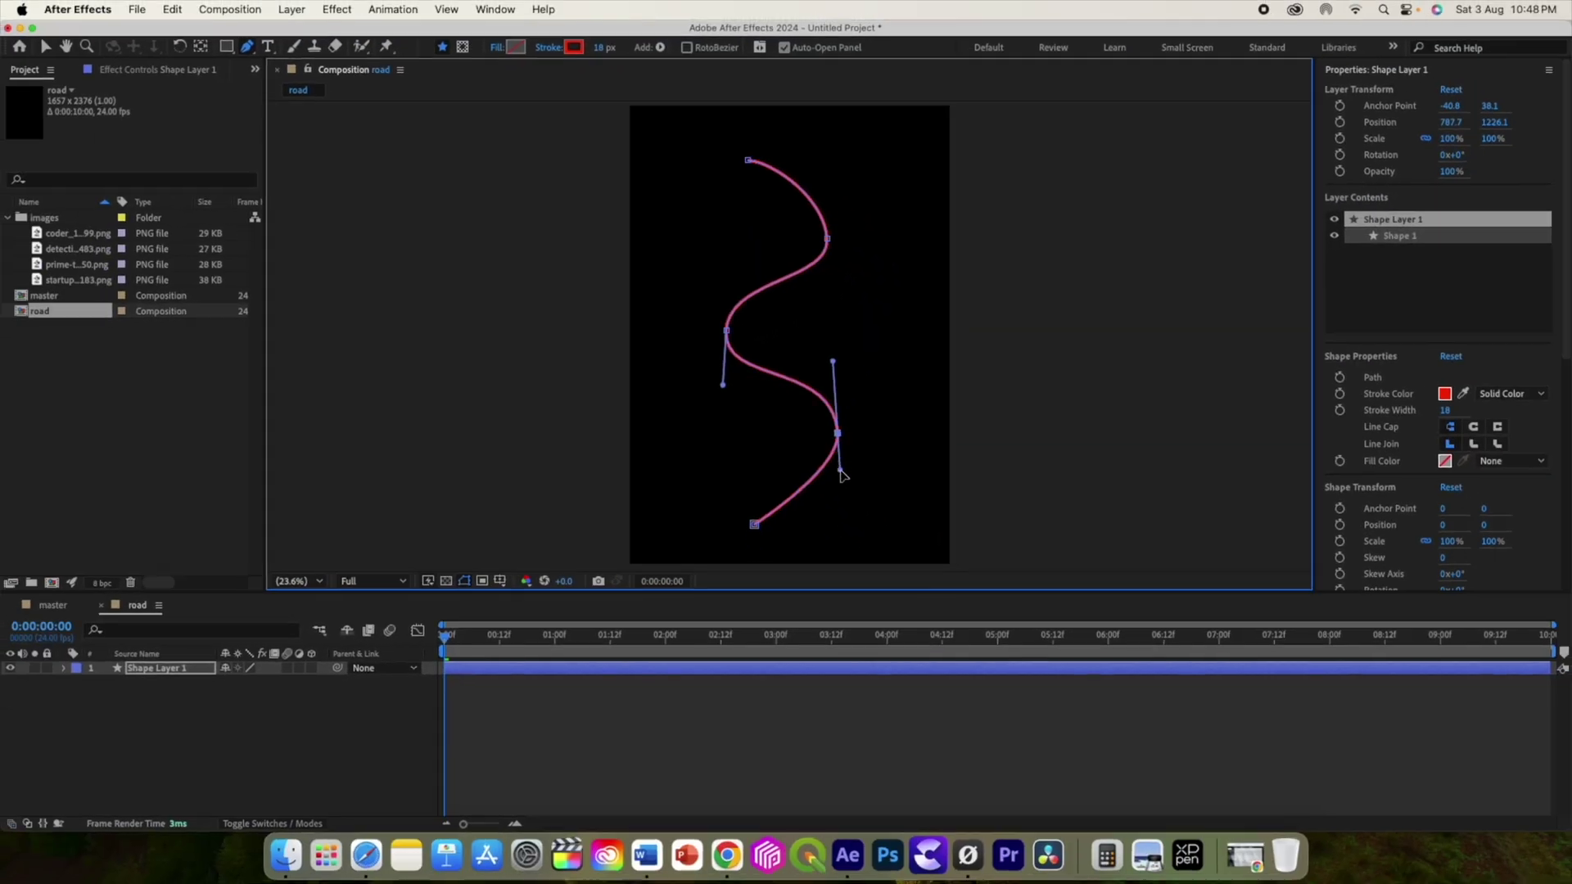
pyautogui.click(828, 240)
pyautogui.moveTo(828, 203); pyautogui.dragTo(831, 185)
pyautogui.moveTo(603, 47); pyautogui.dragTo(725, 86)
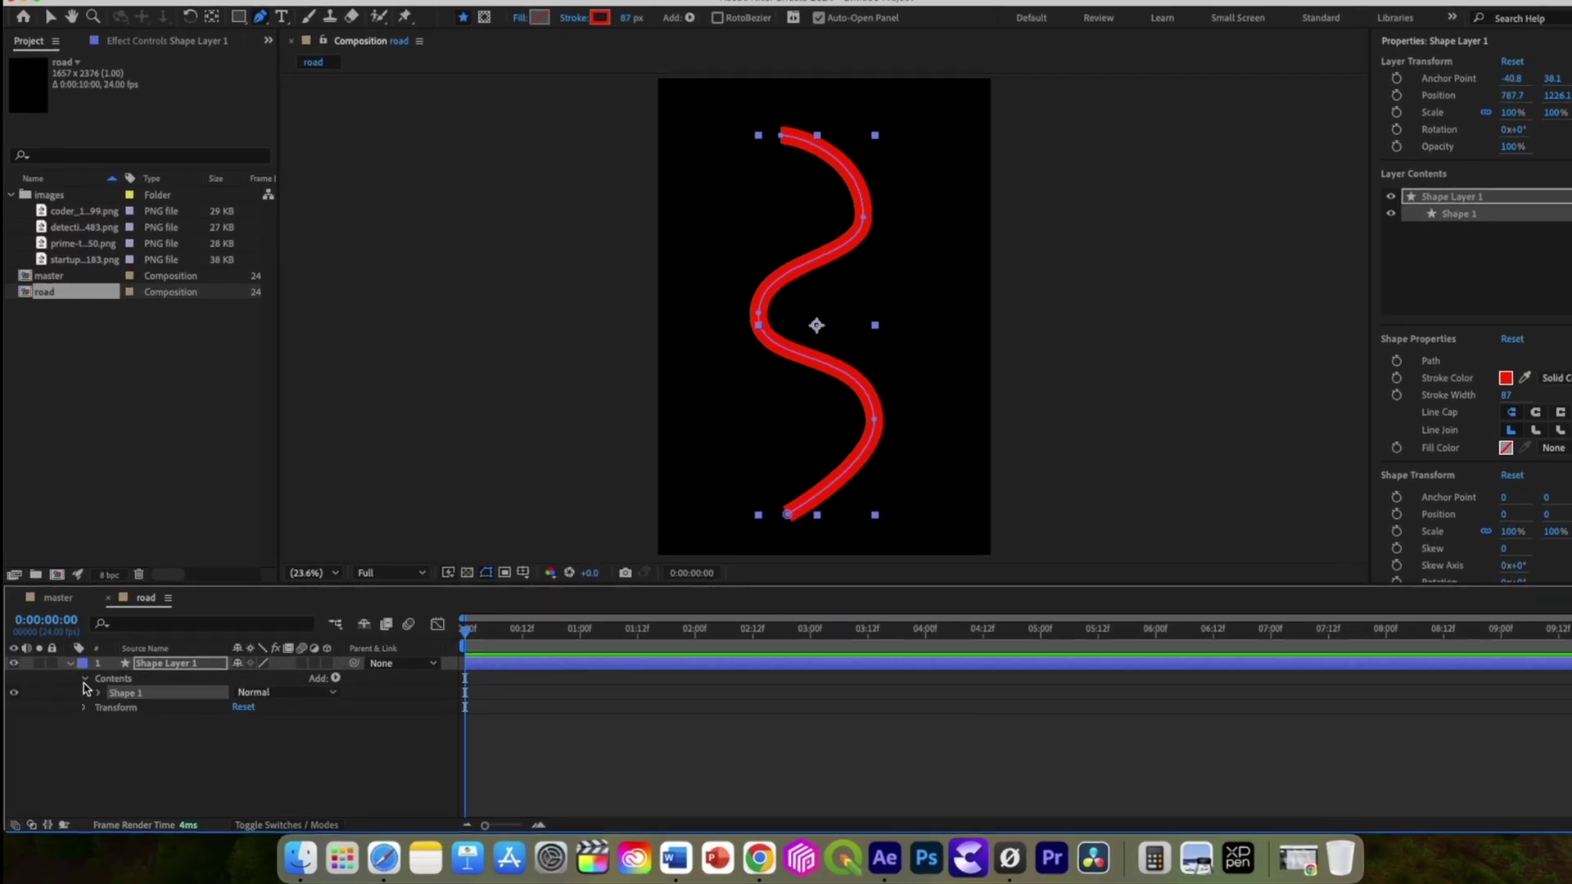
# Set Shape Layer 1's Stroke 1 line cap to Round Cap
pyautogui.click(134, 645)
pyautogui.click(150, 664)
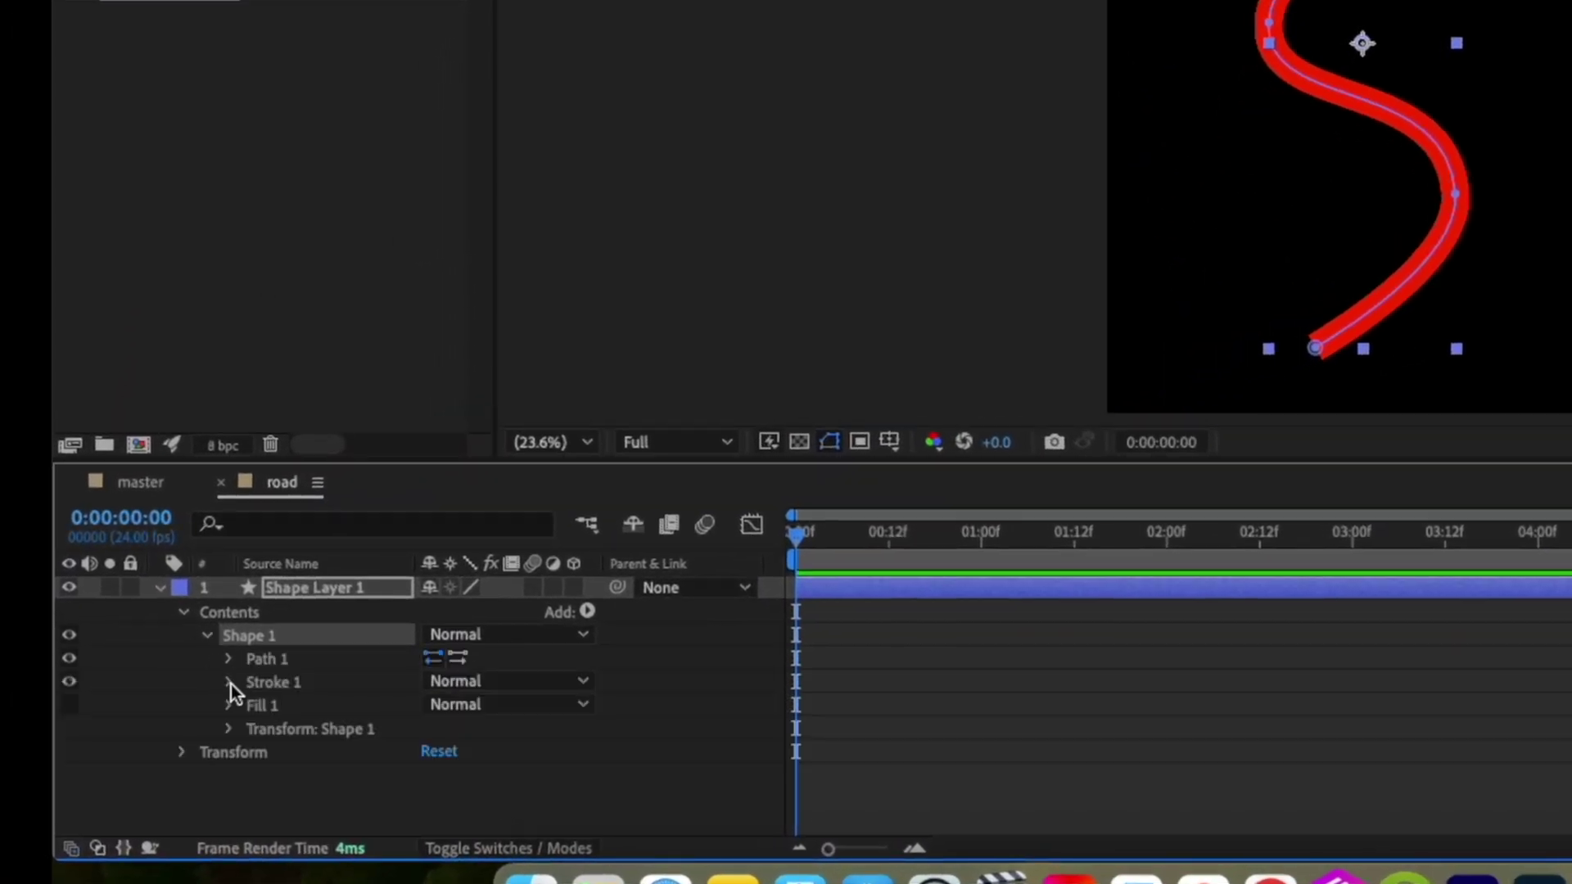
pyautogui.click(229, 683)
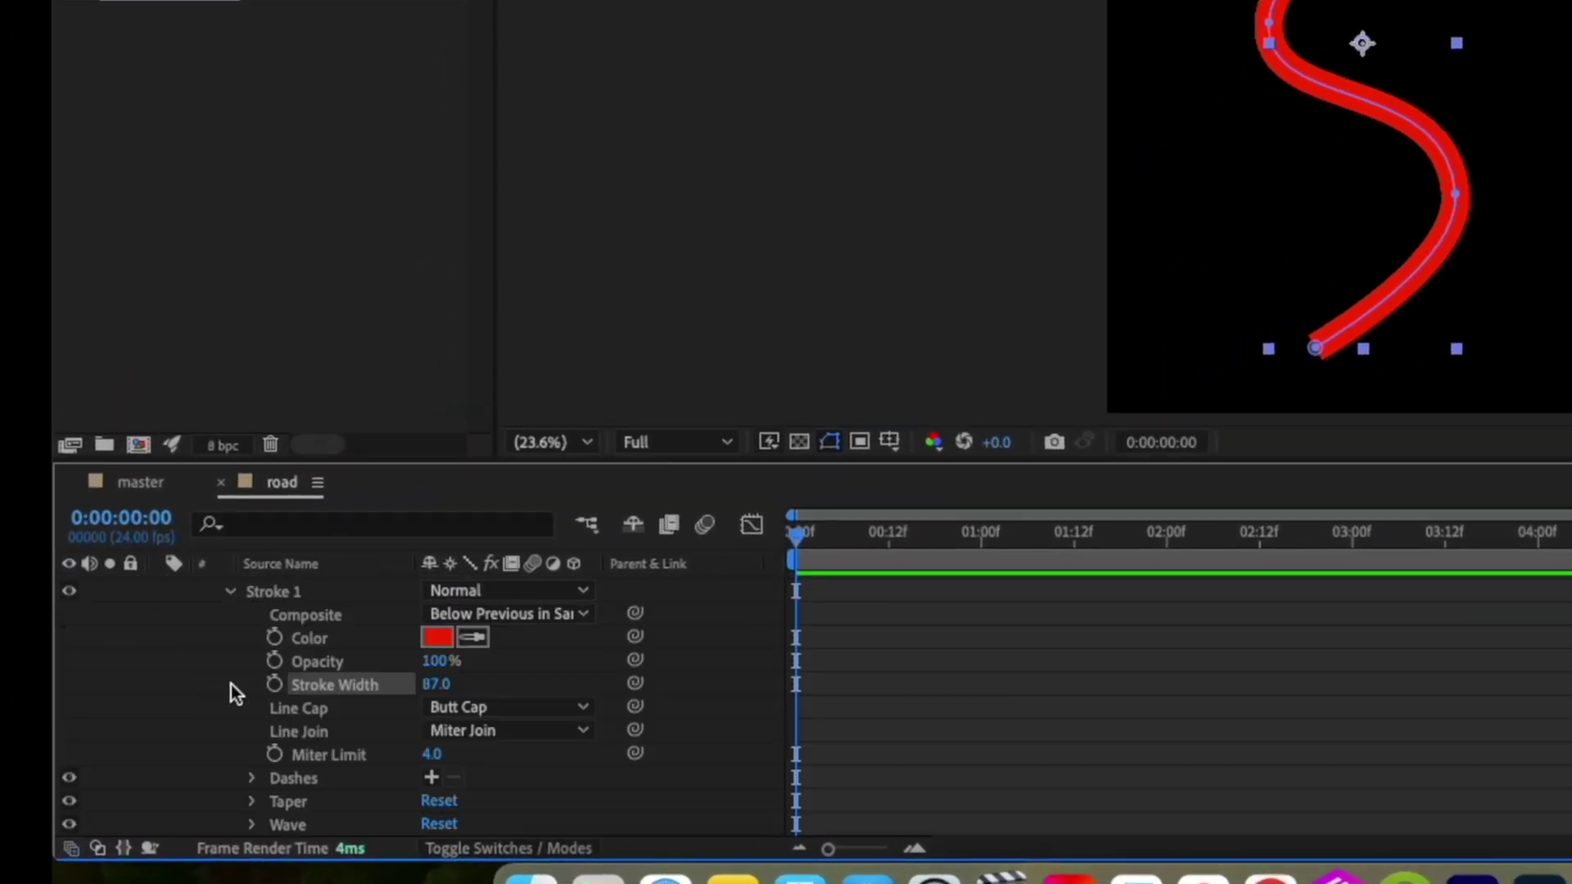
pyautogui.click(459, 718)
pyautogui.click(493, 766)
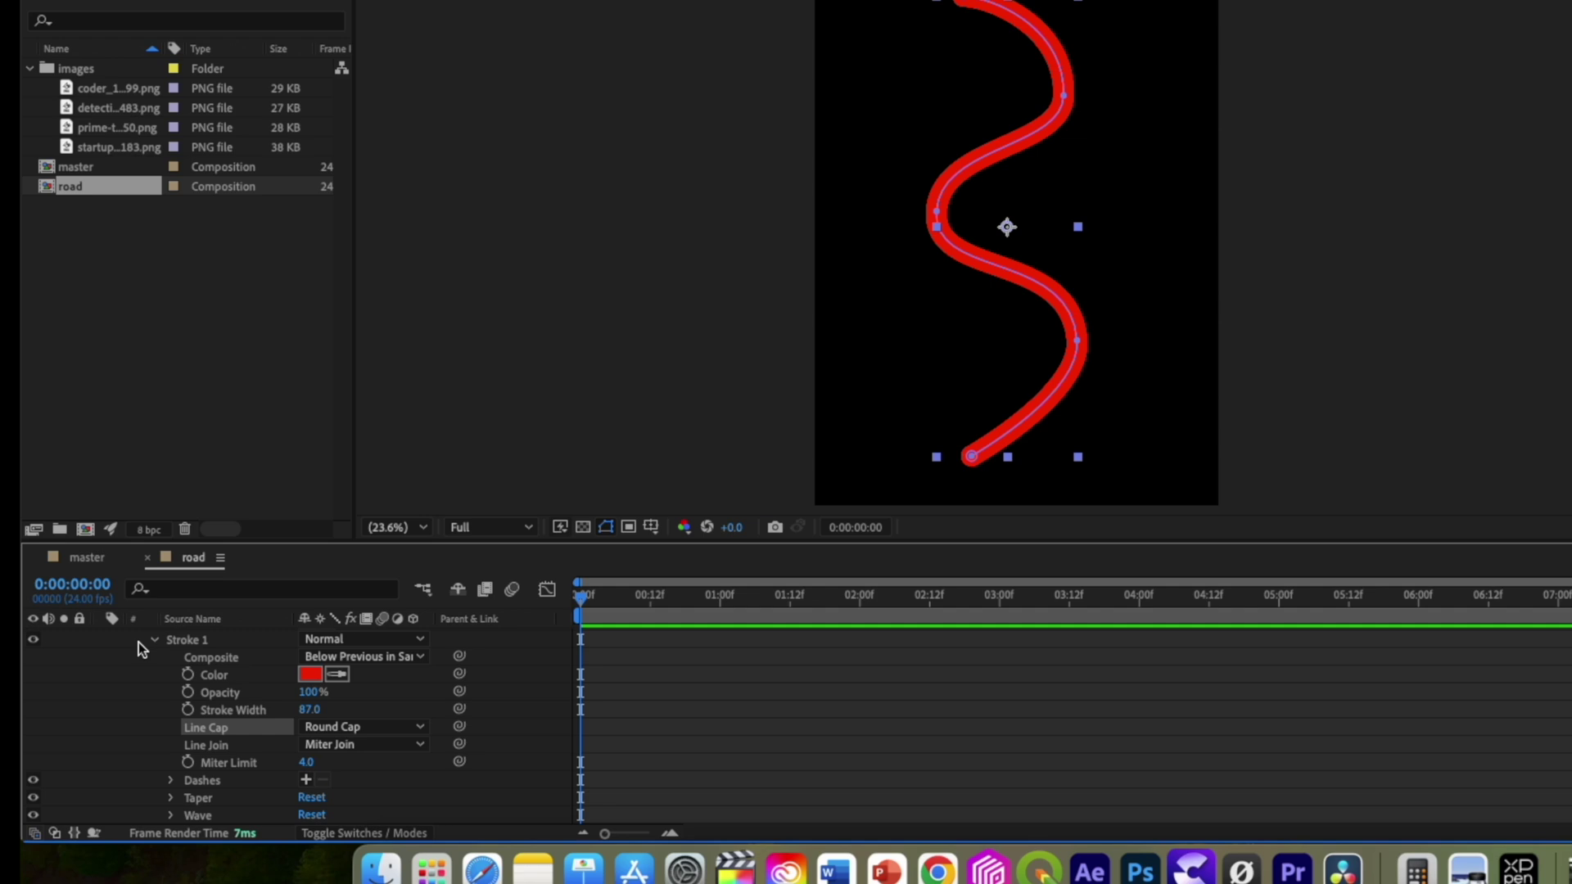
pyautogui.scroll(2, 246, 655)
pyautogui.click(65, 669)
# Duplicate the road line, keeping round caps, with a thinner white FFFFFF stroke
pyautogui.press('super+d')
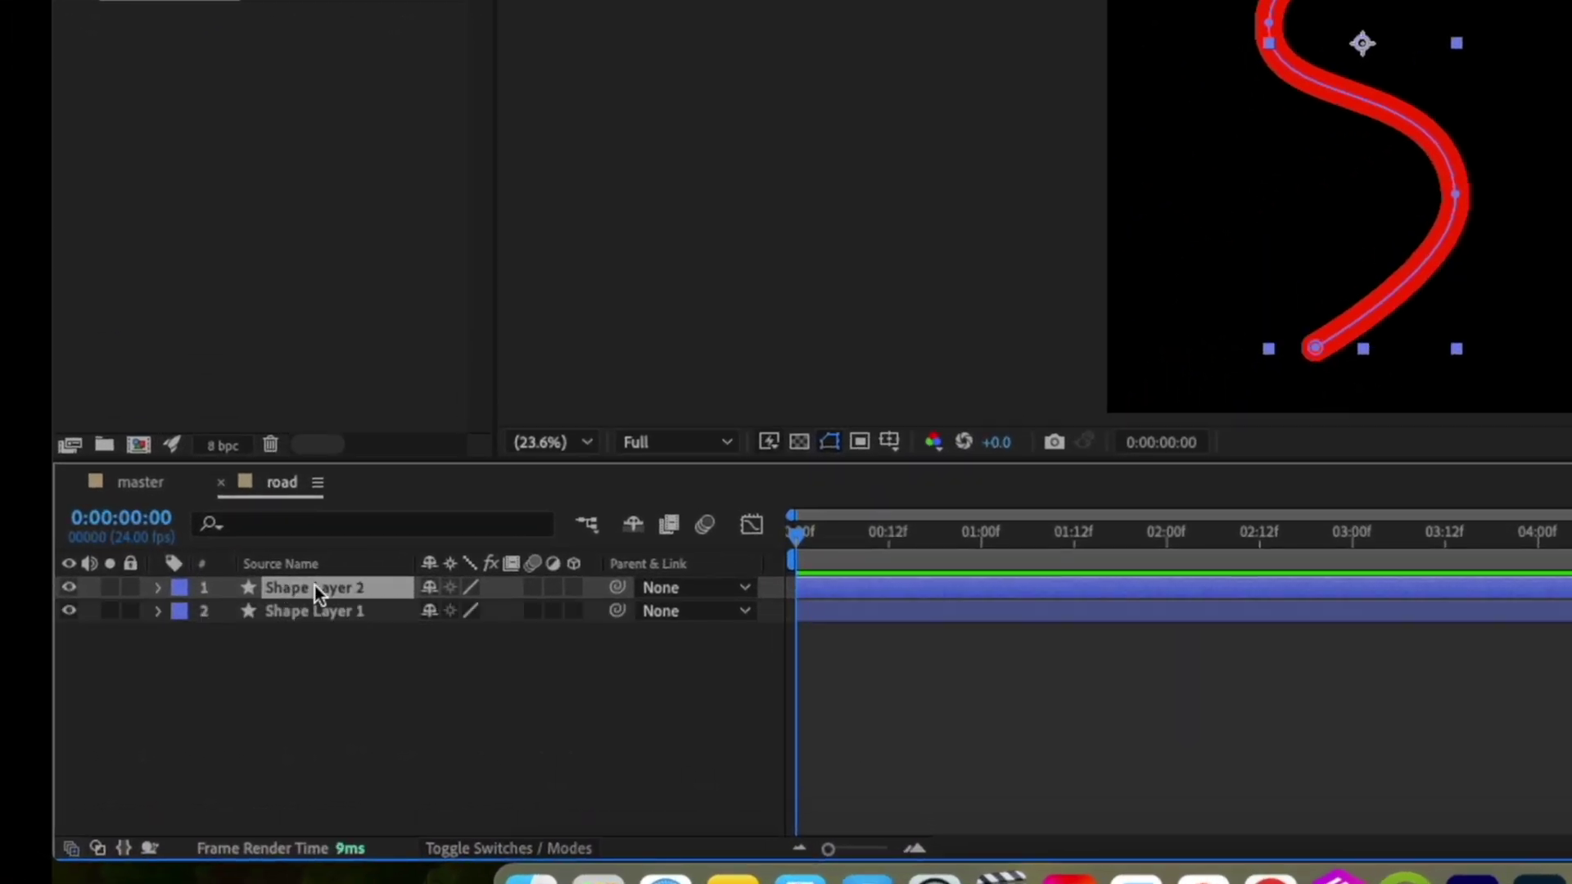
pyautogui.click(160, 587)
pyautogui.click(184, 615)
pyautogui.click(228, 682)
pyautogui.scroll(-2, 327, 696)
pyautogui.click(456, 705)
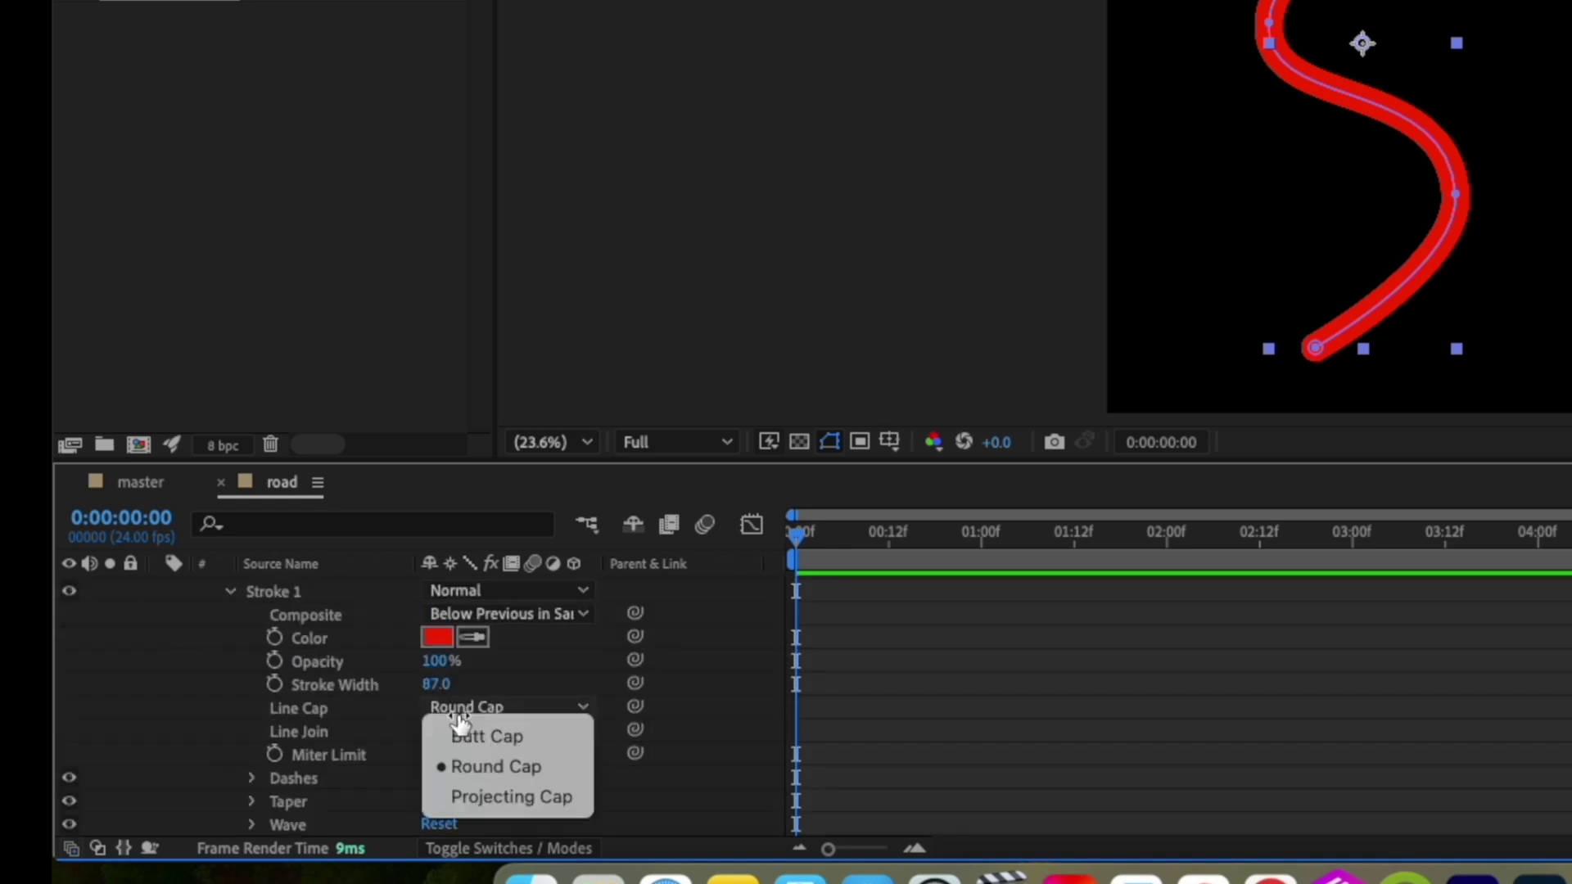
pyautogui.click(484, 733)
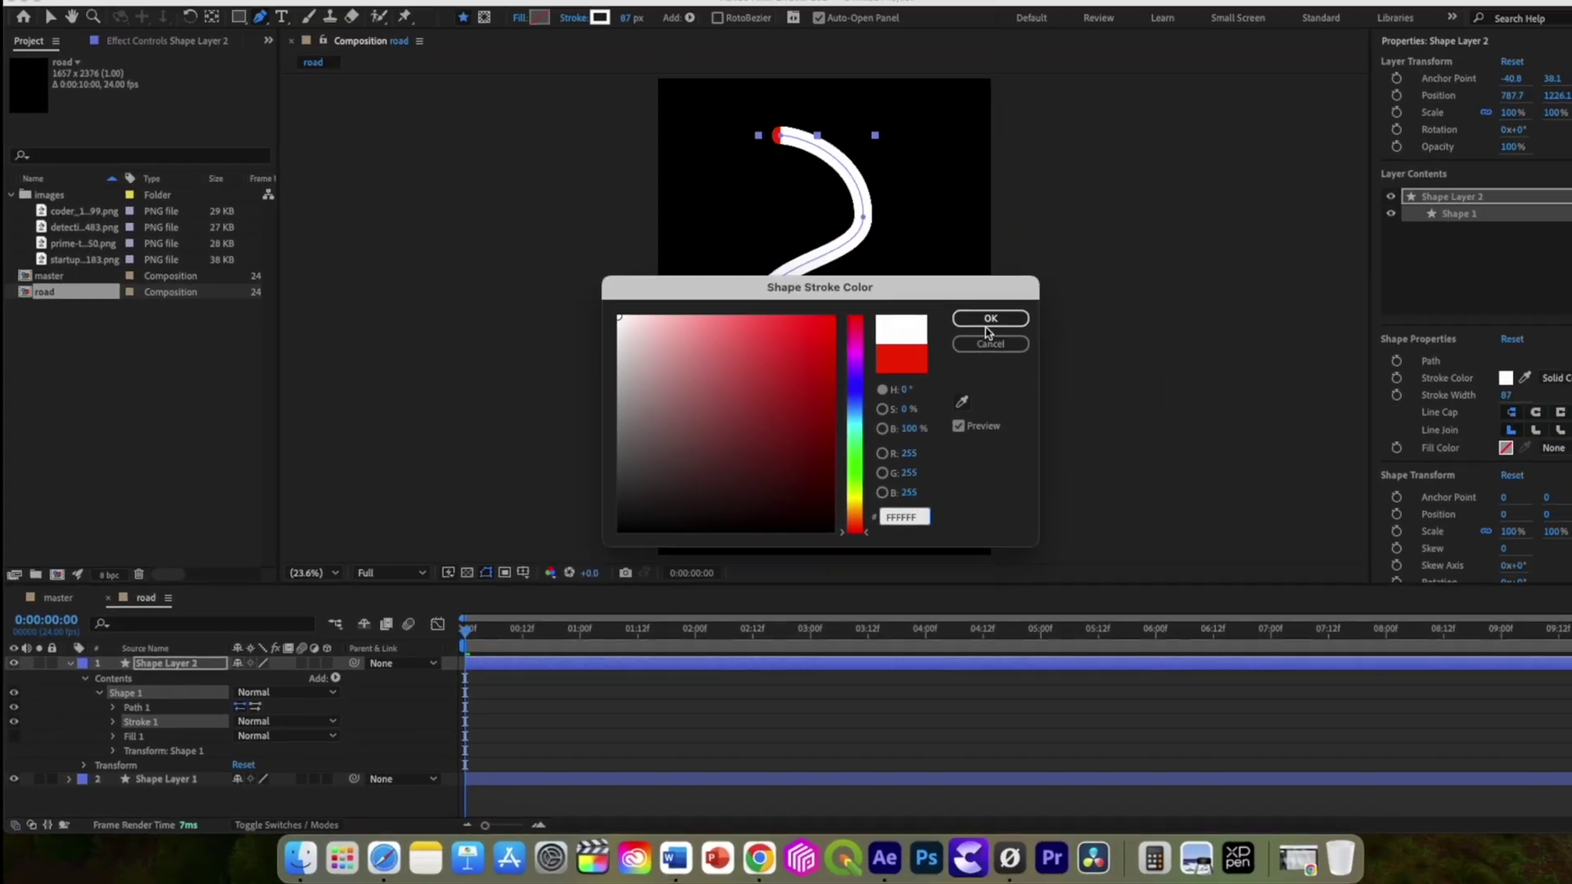
pyautogui.press('Return')
pyautogui.moveTo(604, 51)
pyautogui.mouseDown()
pyautogui.moveTo(544, 50)
pyautogui.moveTo(536, 95)
pyautogui.mouseUp()
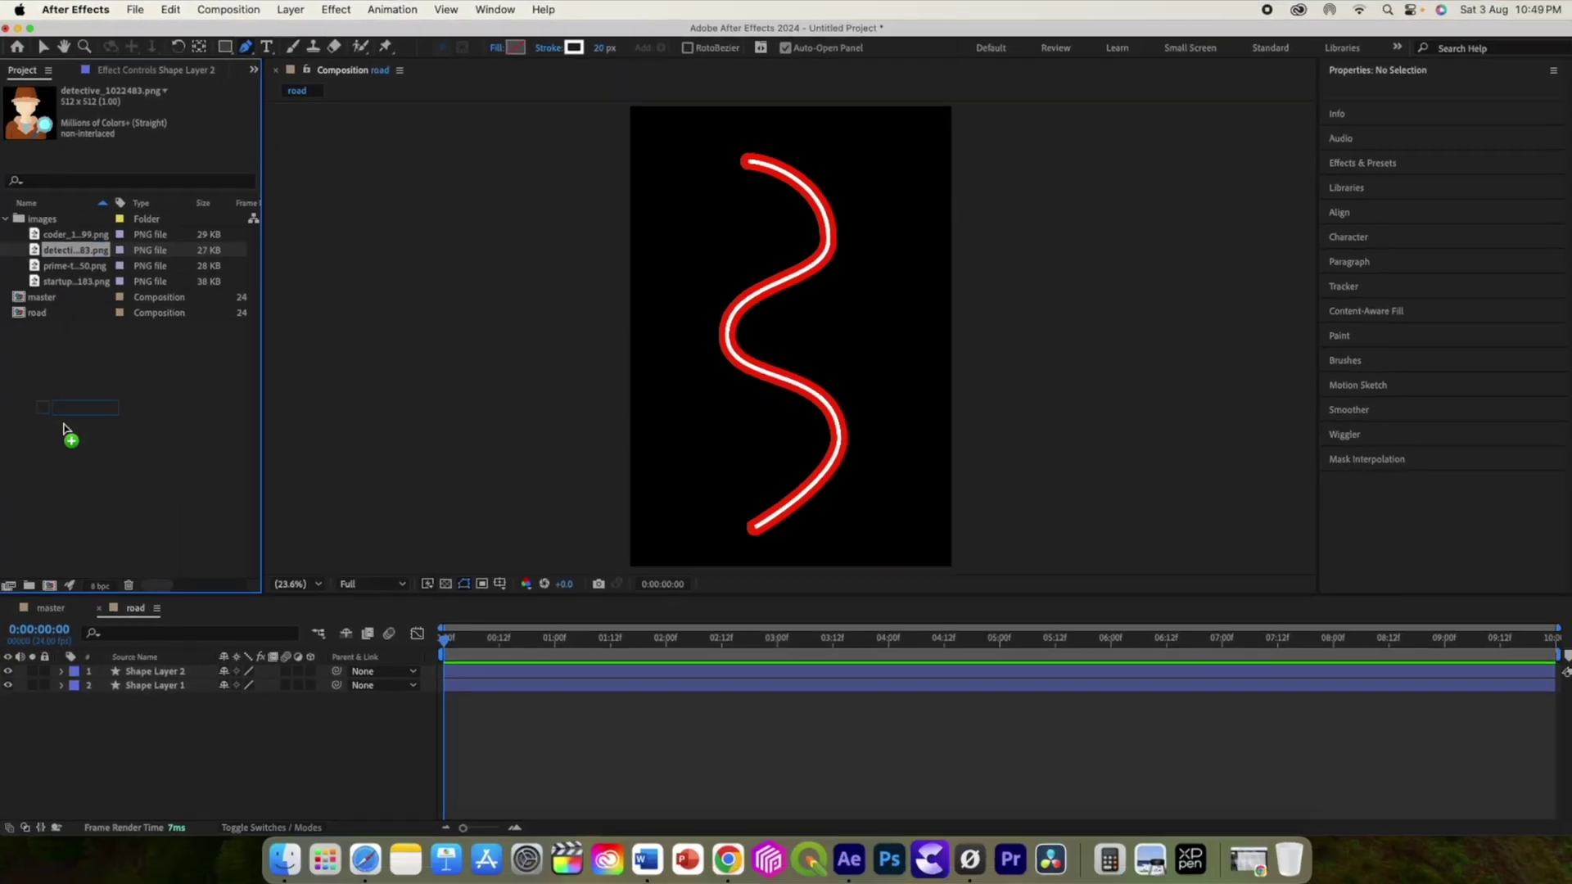
# Add the detective PNG to road and crop it with a circular ellipse mask
pyautogui.moveTo(66, 430); pyautogui.dragTo(115, 673)
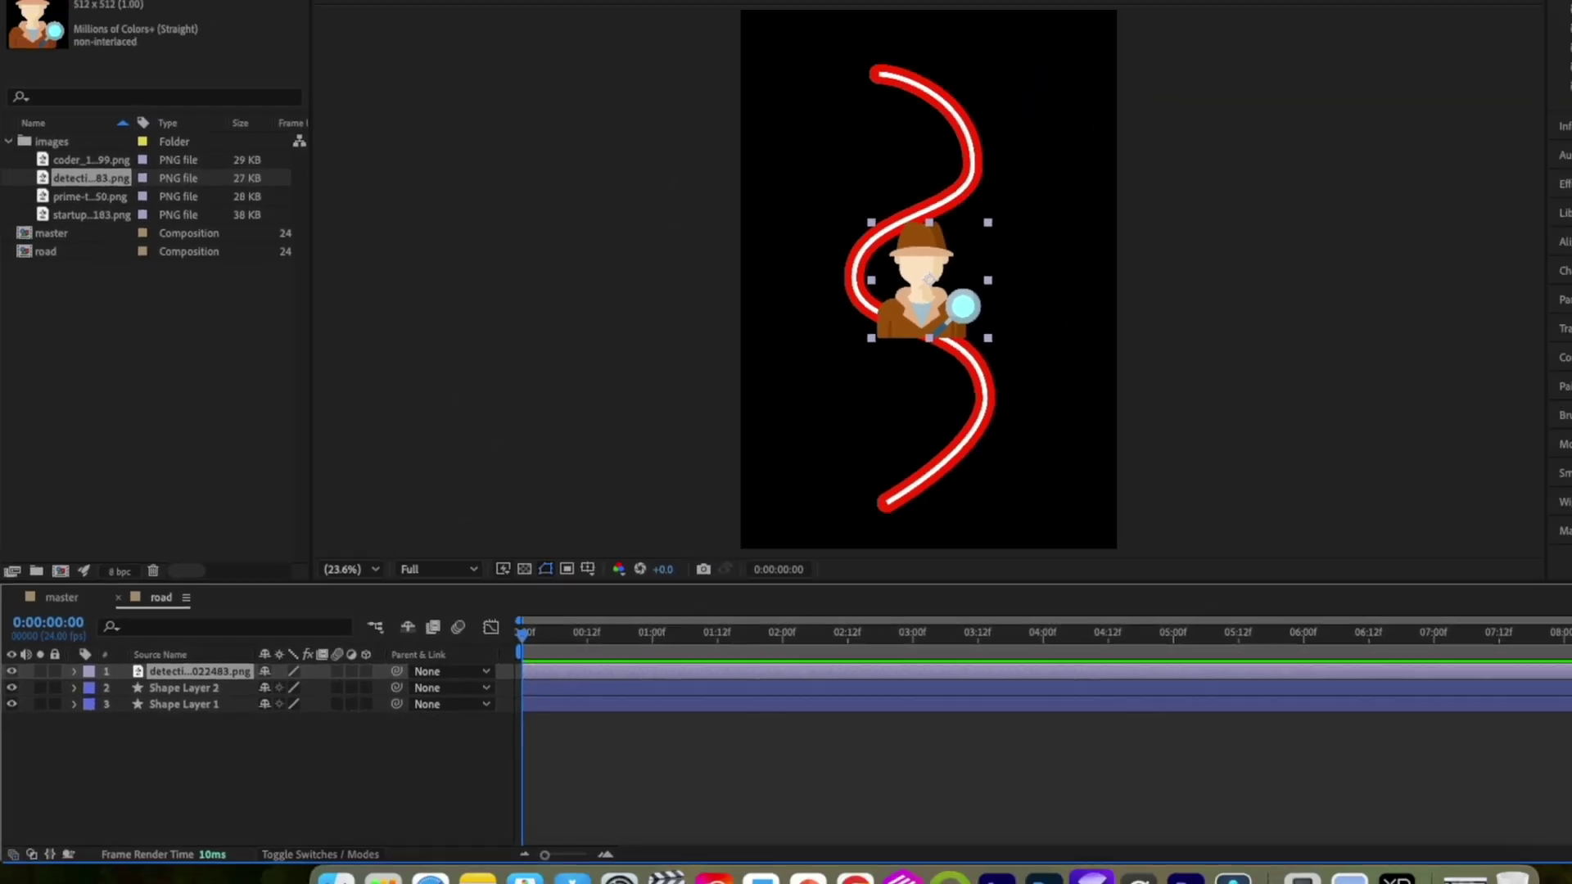
pyautogui.click(253, 58)
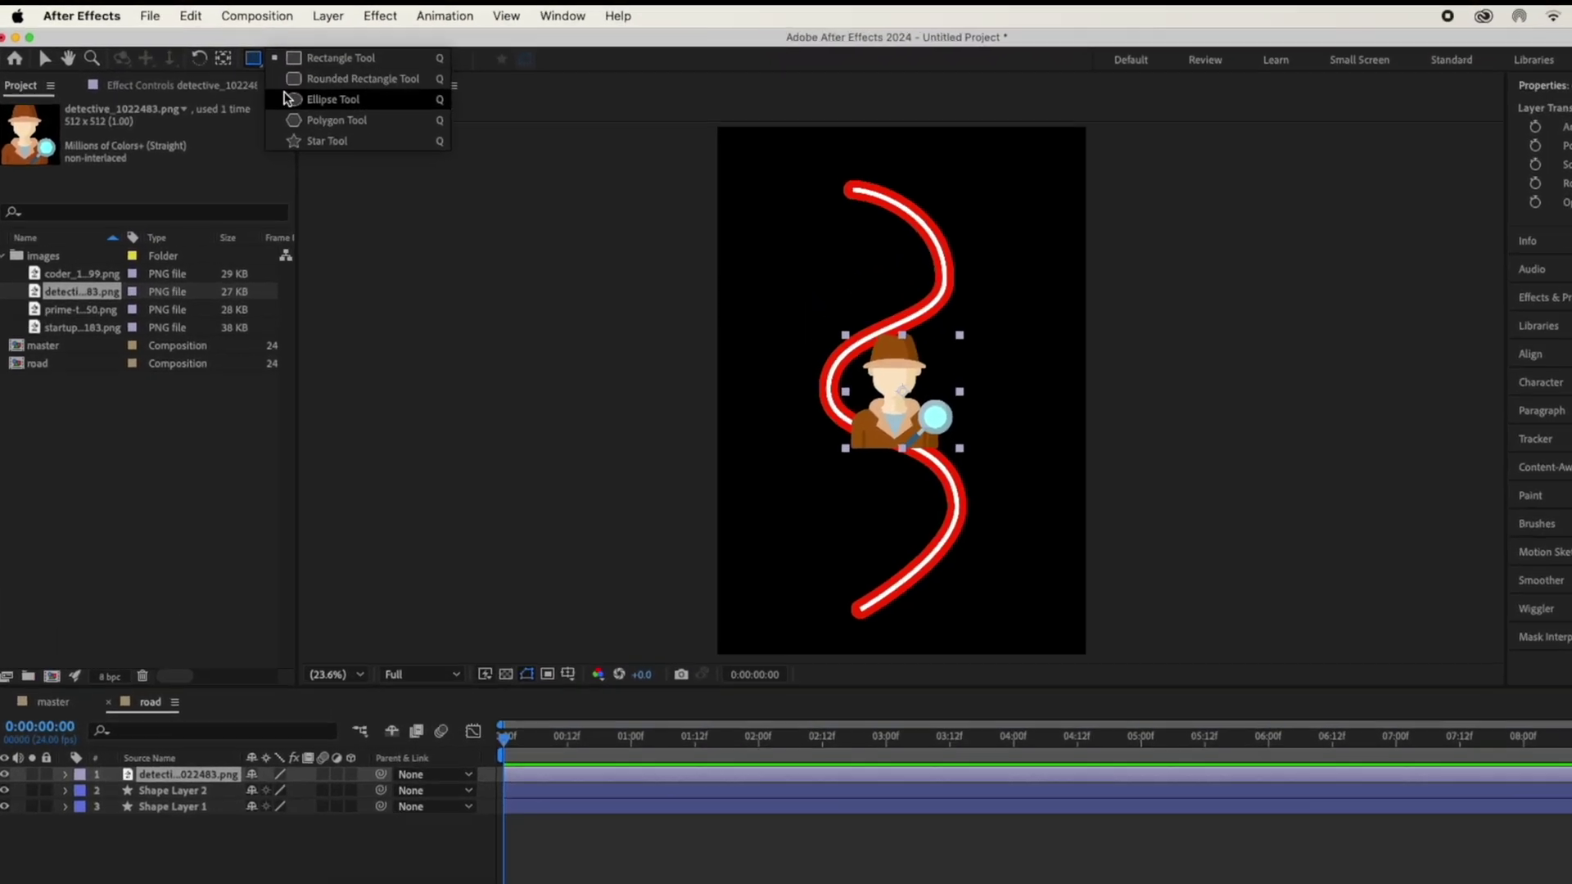
pyautogui.click(293, 99)
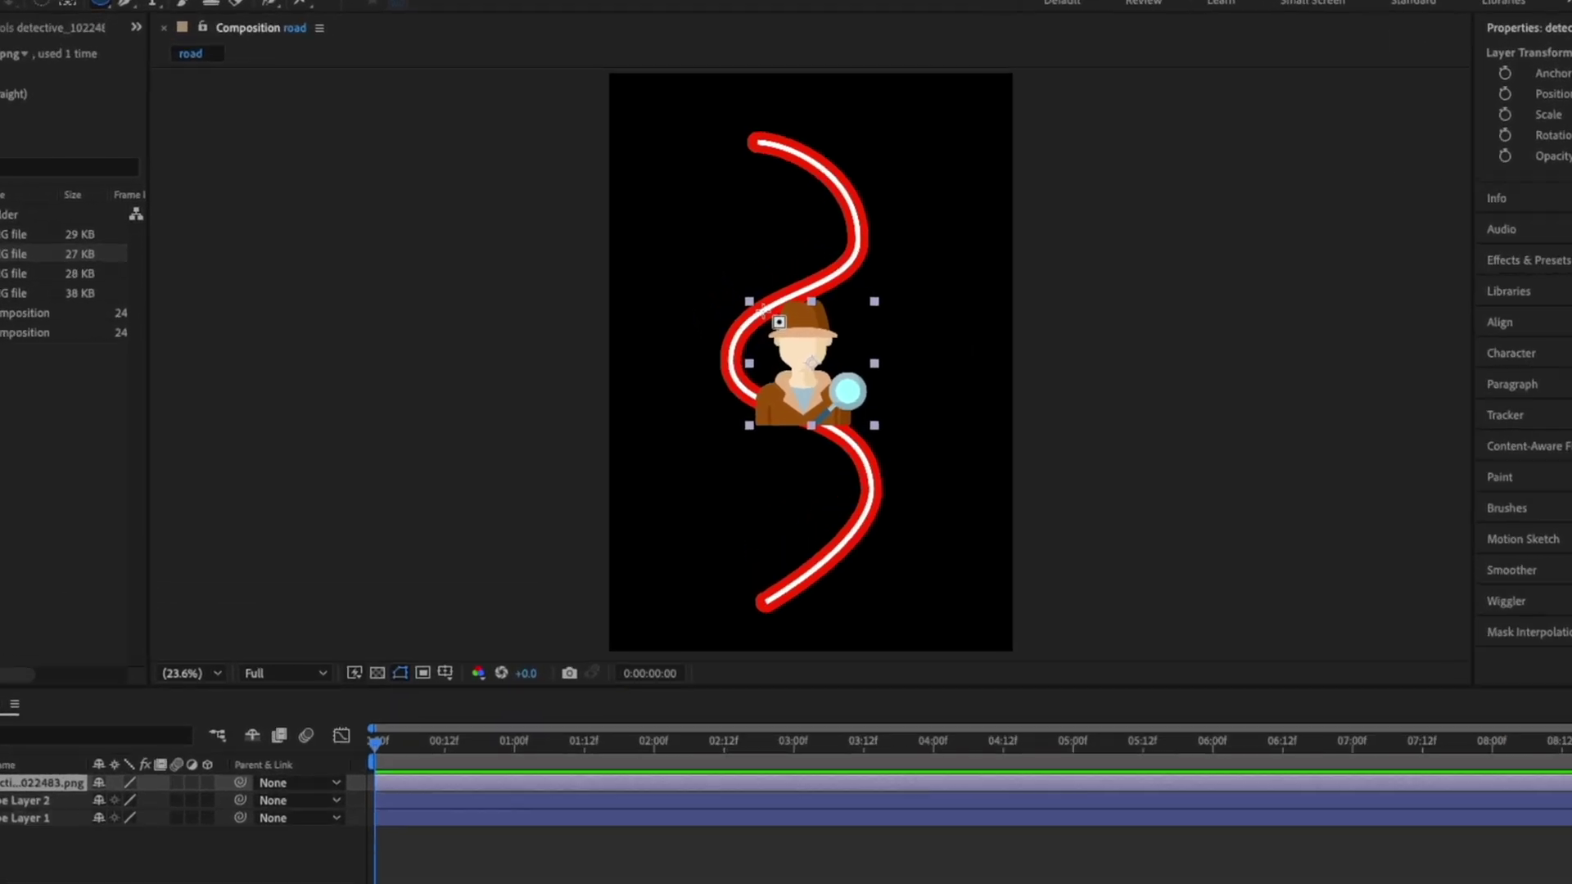
pyautogui.moveTo(759, 302); pyautogui.dragTo(828, 398)
pyautogui.moveTo(867, 453); pyautogui.dragTo(897, 487)
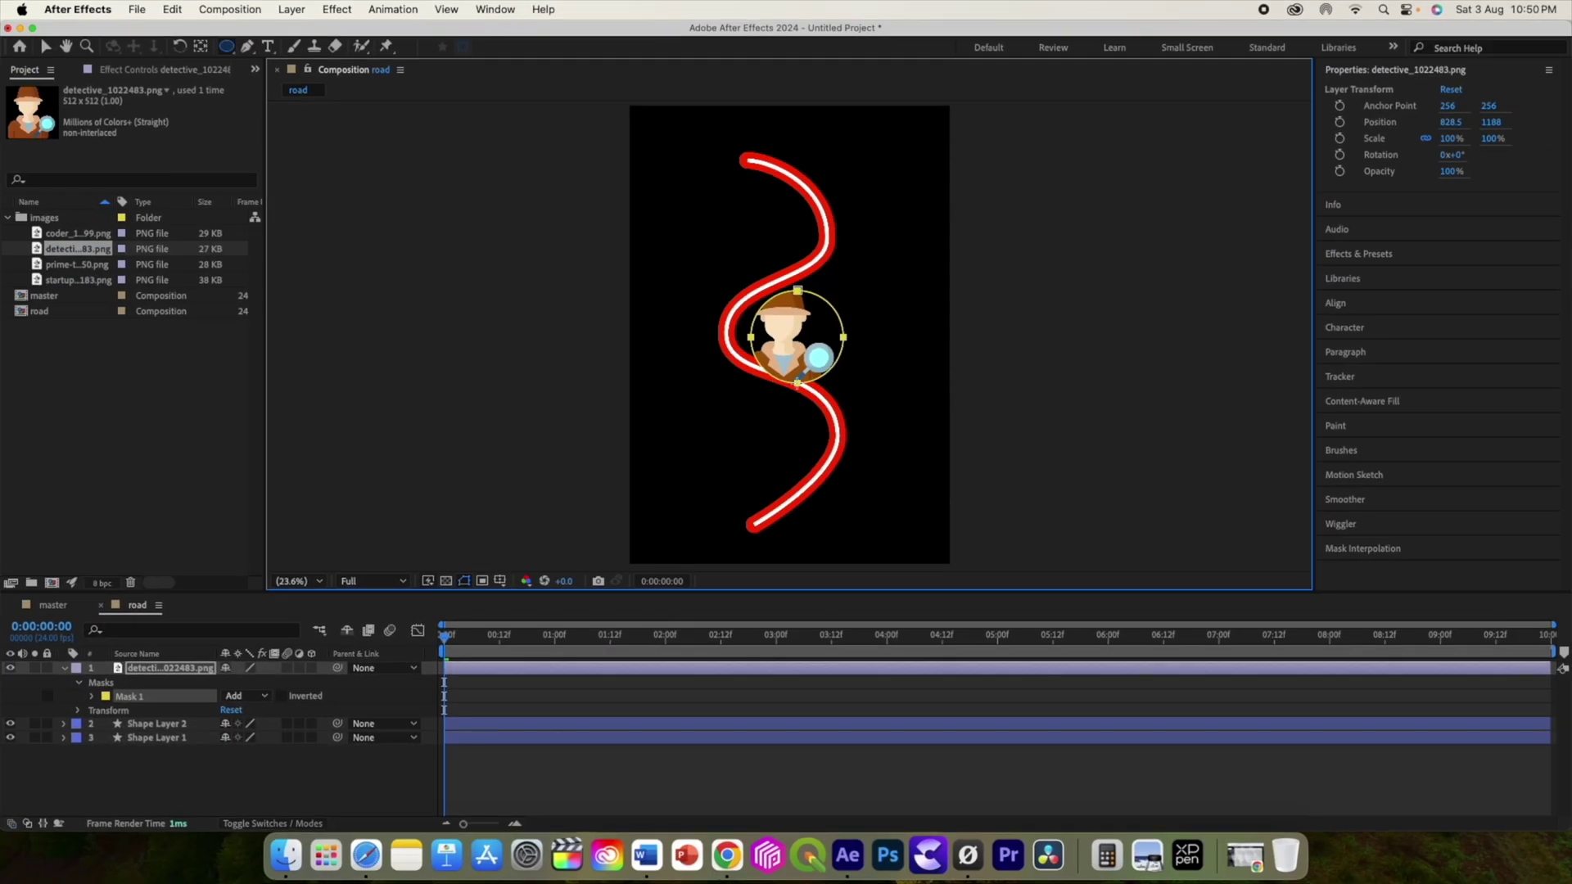
# Shift the detective and its circular mask slightly left onto the bend
pyautogui.press('v')
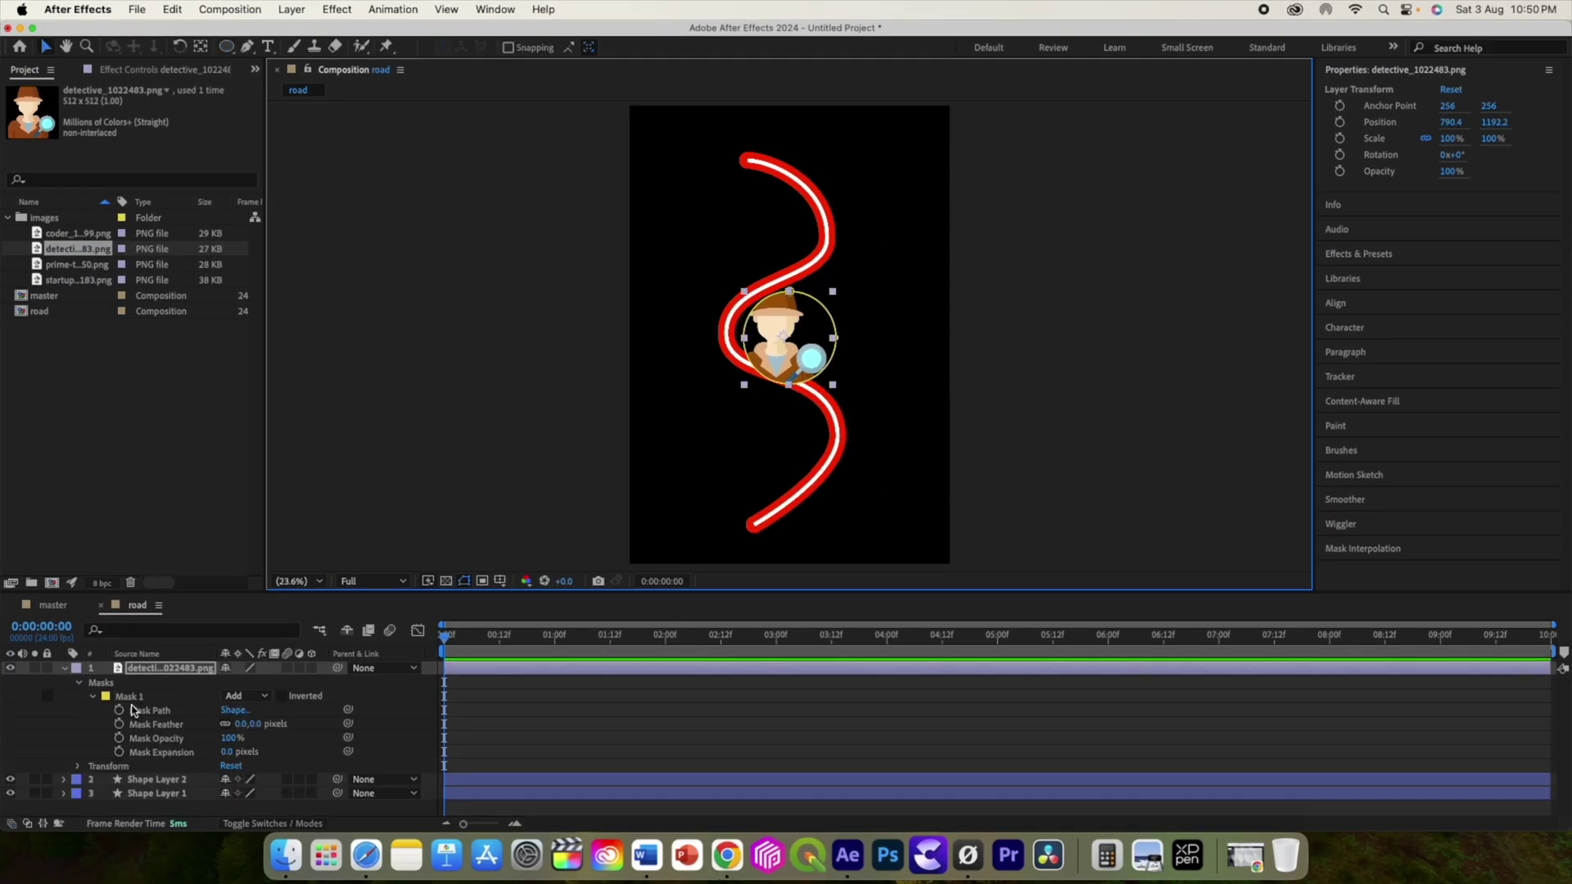
pyautogui.moveTo(777, 420); pyautogui.dragTo(770, 420)
pyautogui.moveTo(837, 344); pyautogui.dragTo(827, 343)
# Pre-compose the detective layer into a new comp named icon
pyautogui.press('u')
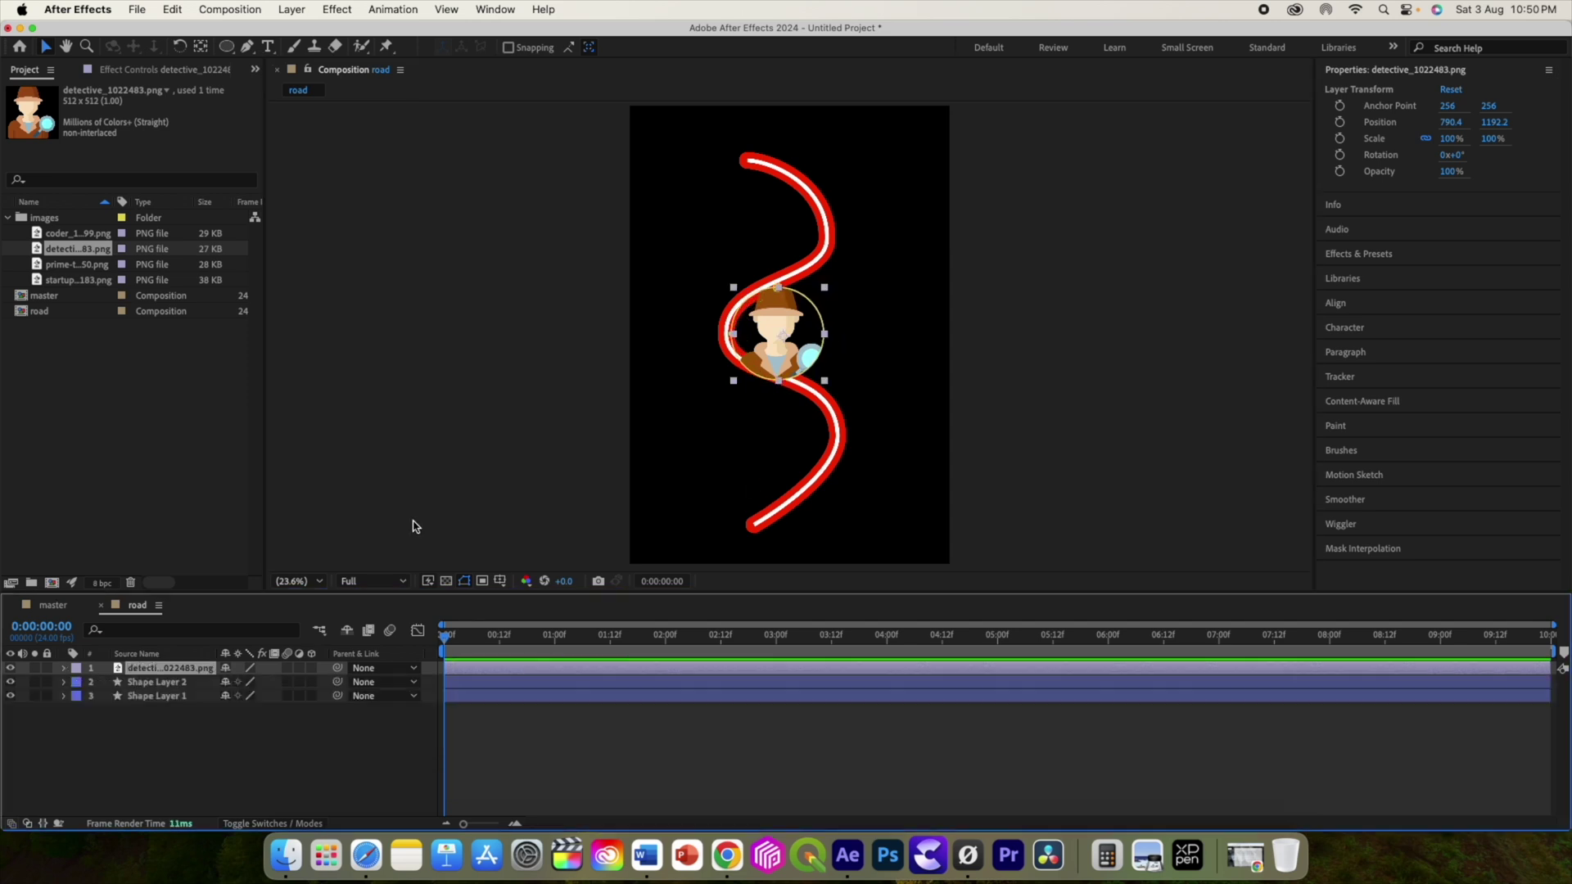
pyautogui.rightClick(148, 671)
pyautogui.click(223, 701)
pyautogui.press('BackSpace')
pyautogui.press('Return')
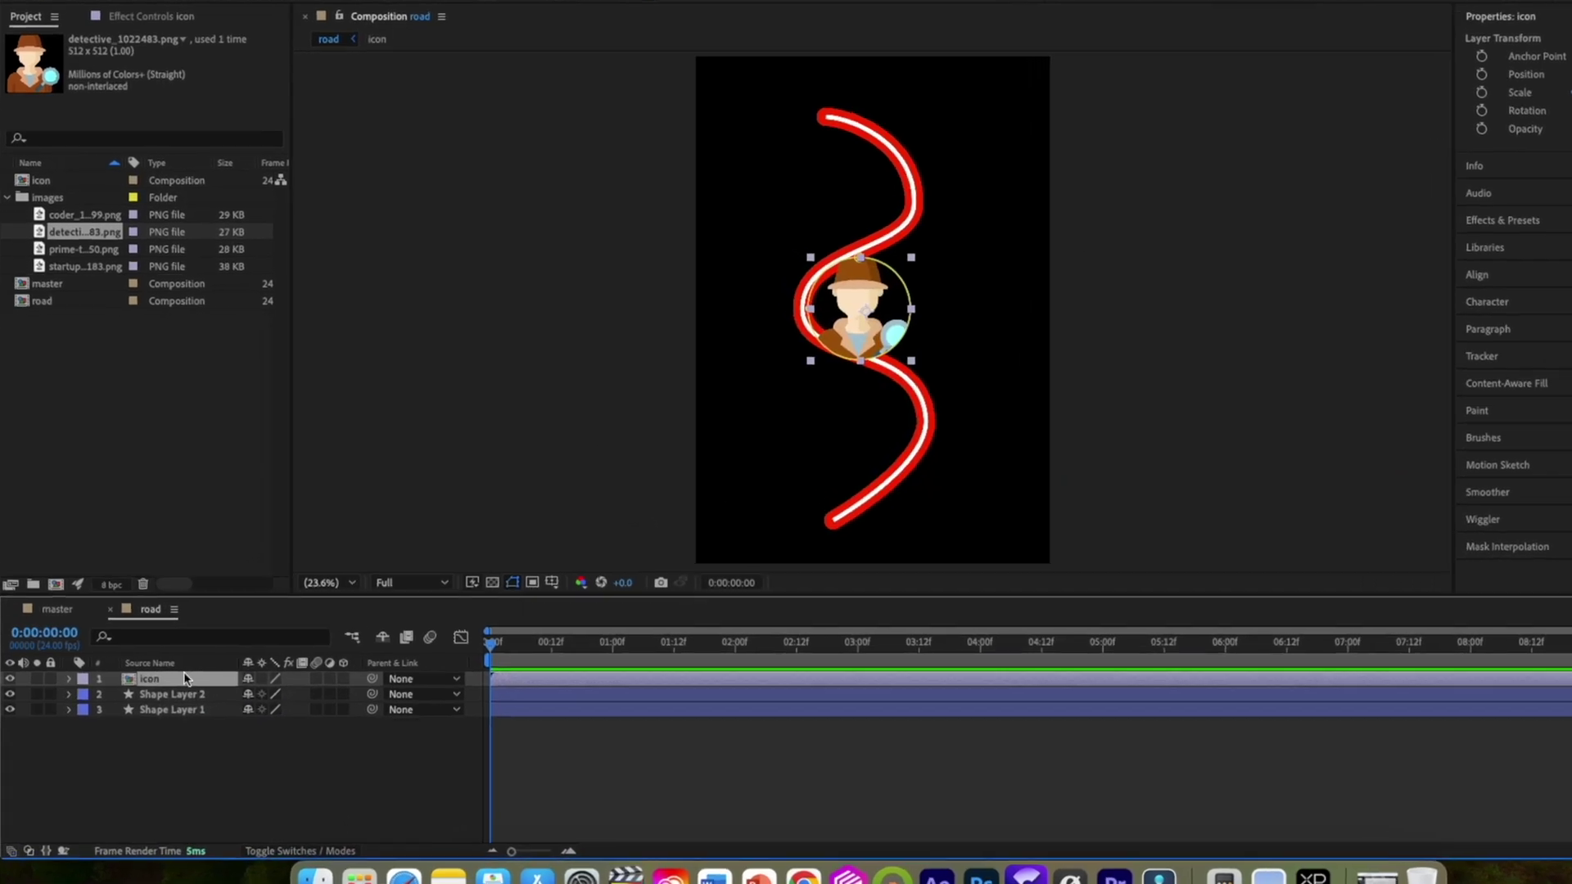
# Inside the icon comp, add a white FFFFFF solid layer
pyautogui.doubleClick(164, 670)
pyautogui.rightClick(161, 677)
pyautogui.moveTo(196, 626)
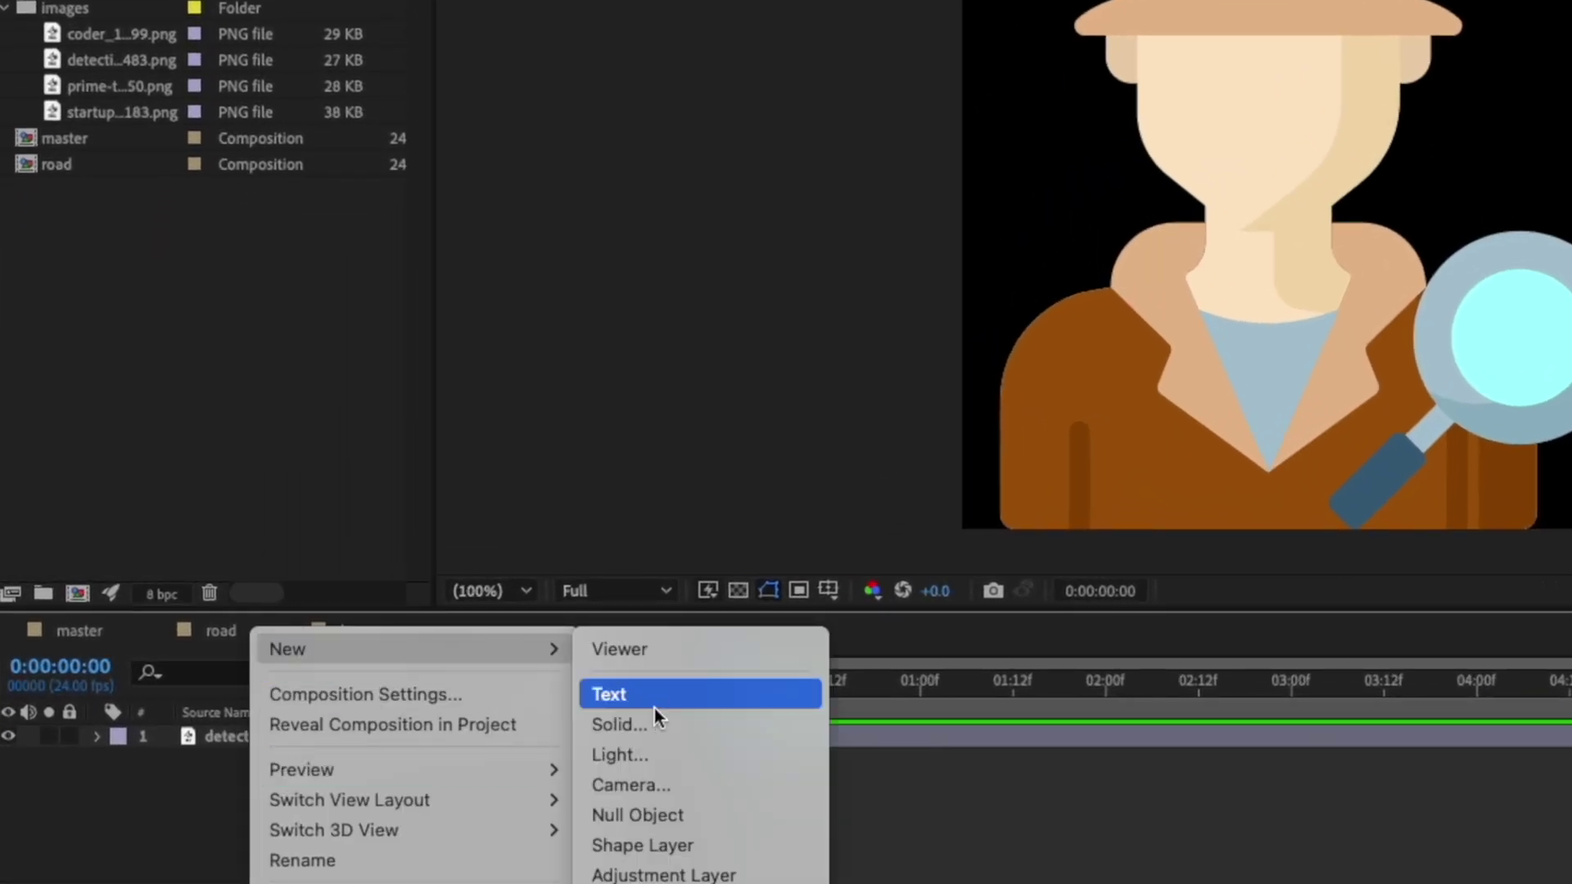
pyautogui.click(655, 722)
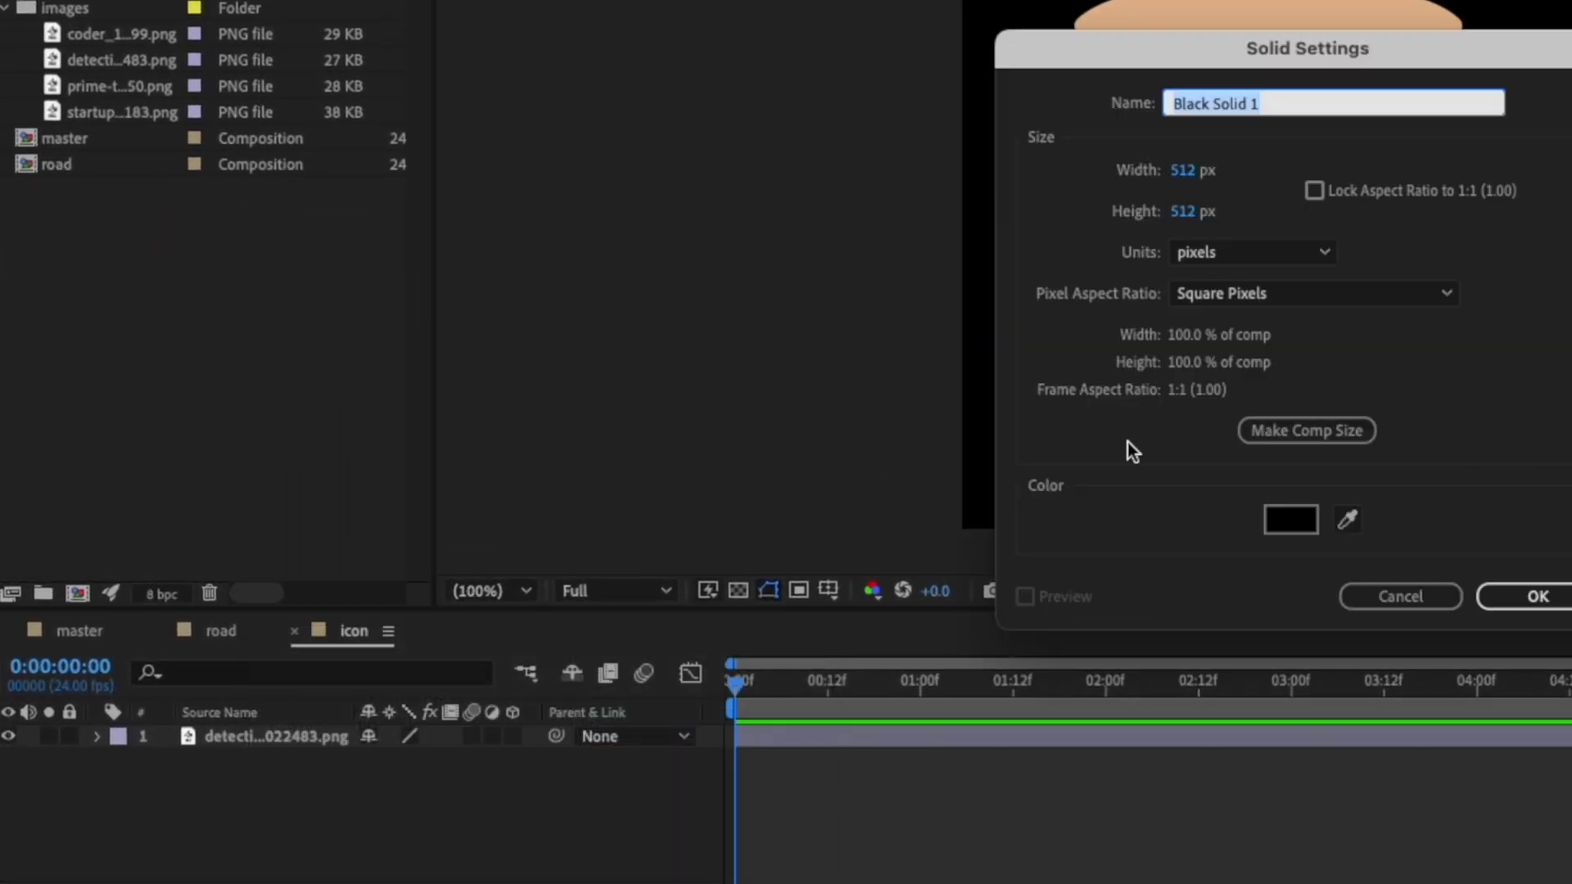
pyautogui.click(1287, 523)
pyautogui.write('FFFFFF')
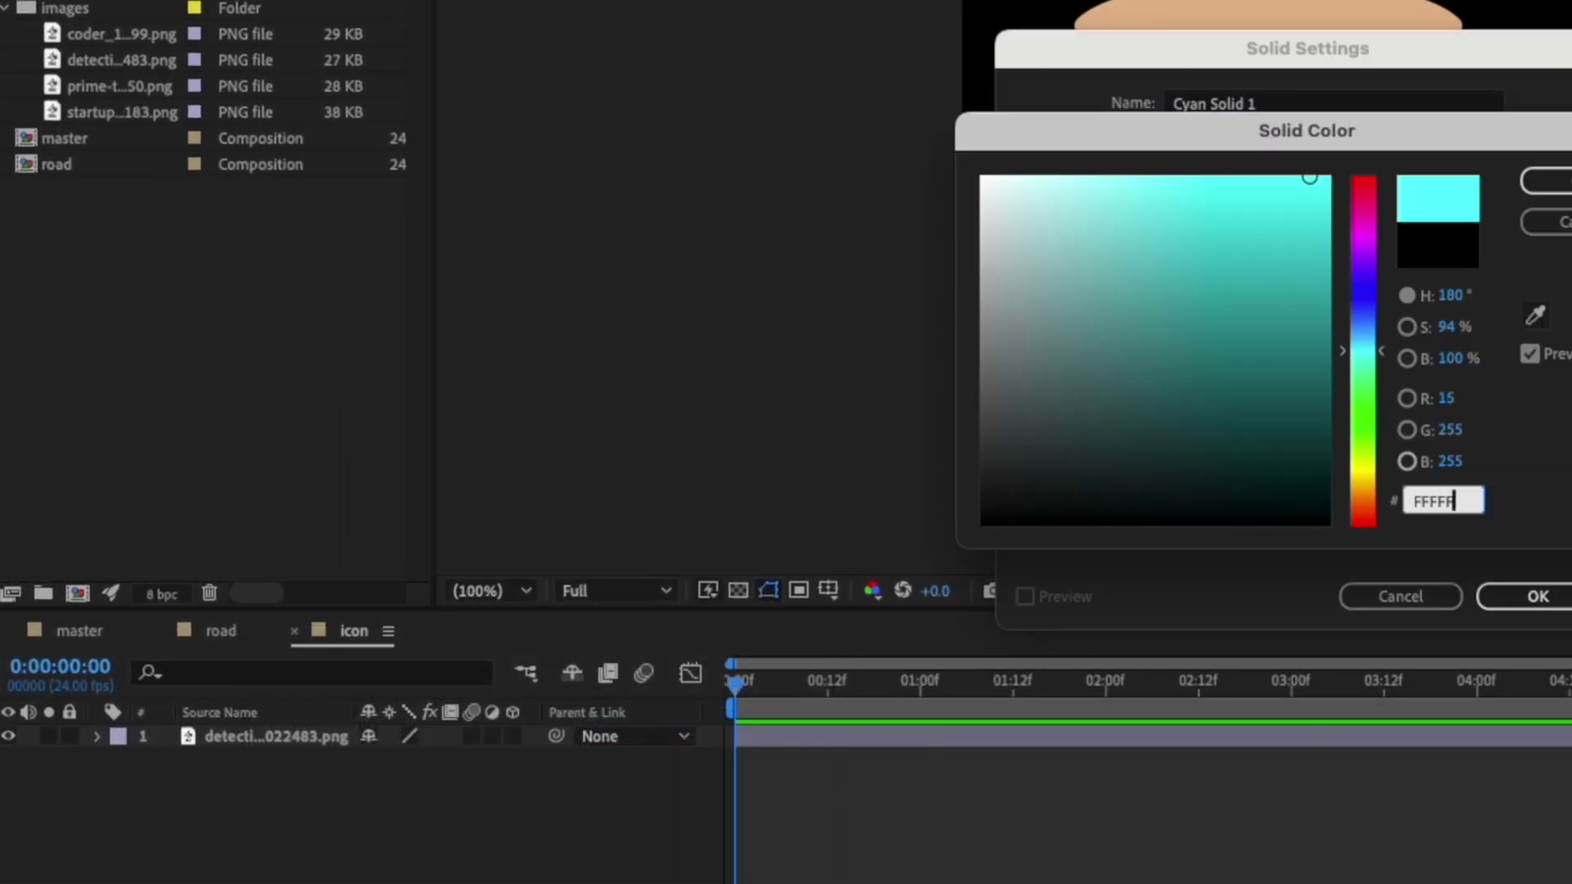
pyautogui.press('Return')
pyautogui.click(1538, 596)
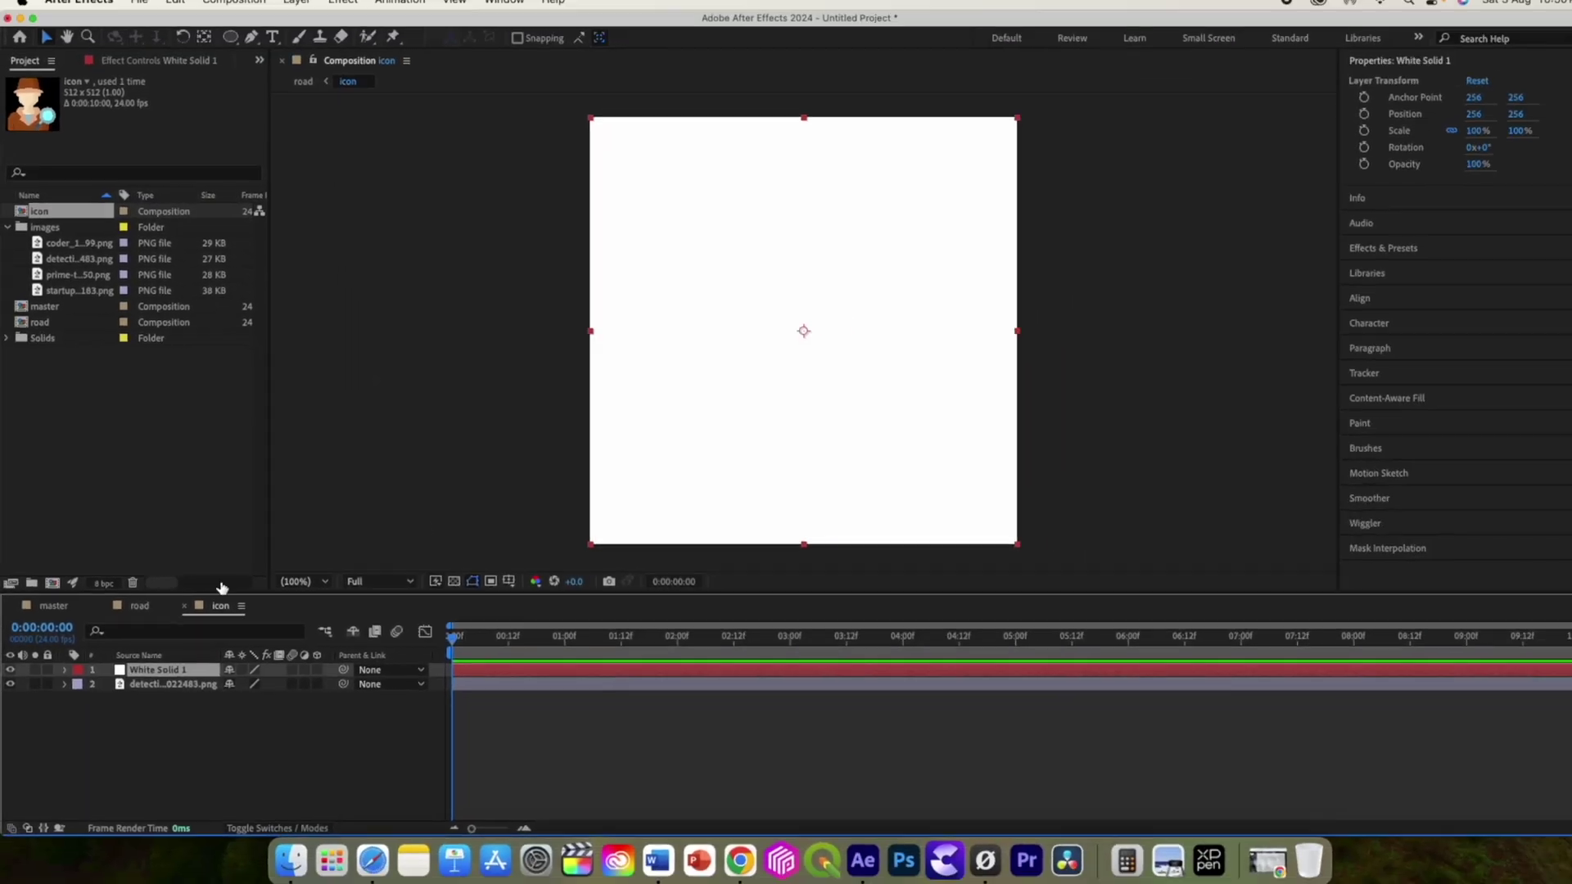
# Place the detective above the white solid and scale it to 86%
pyautogui.moveTo(164, 685); pyautogui.dragTo(197, 682)
pyautogui.press('s')
pyautogui.click(138, 606)
pyautogui.click(217, 605)
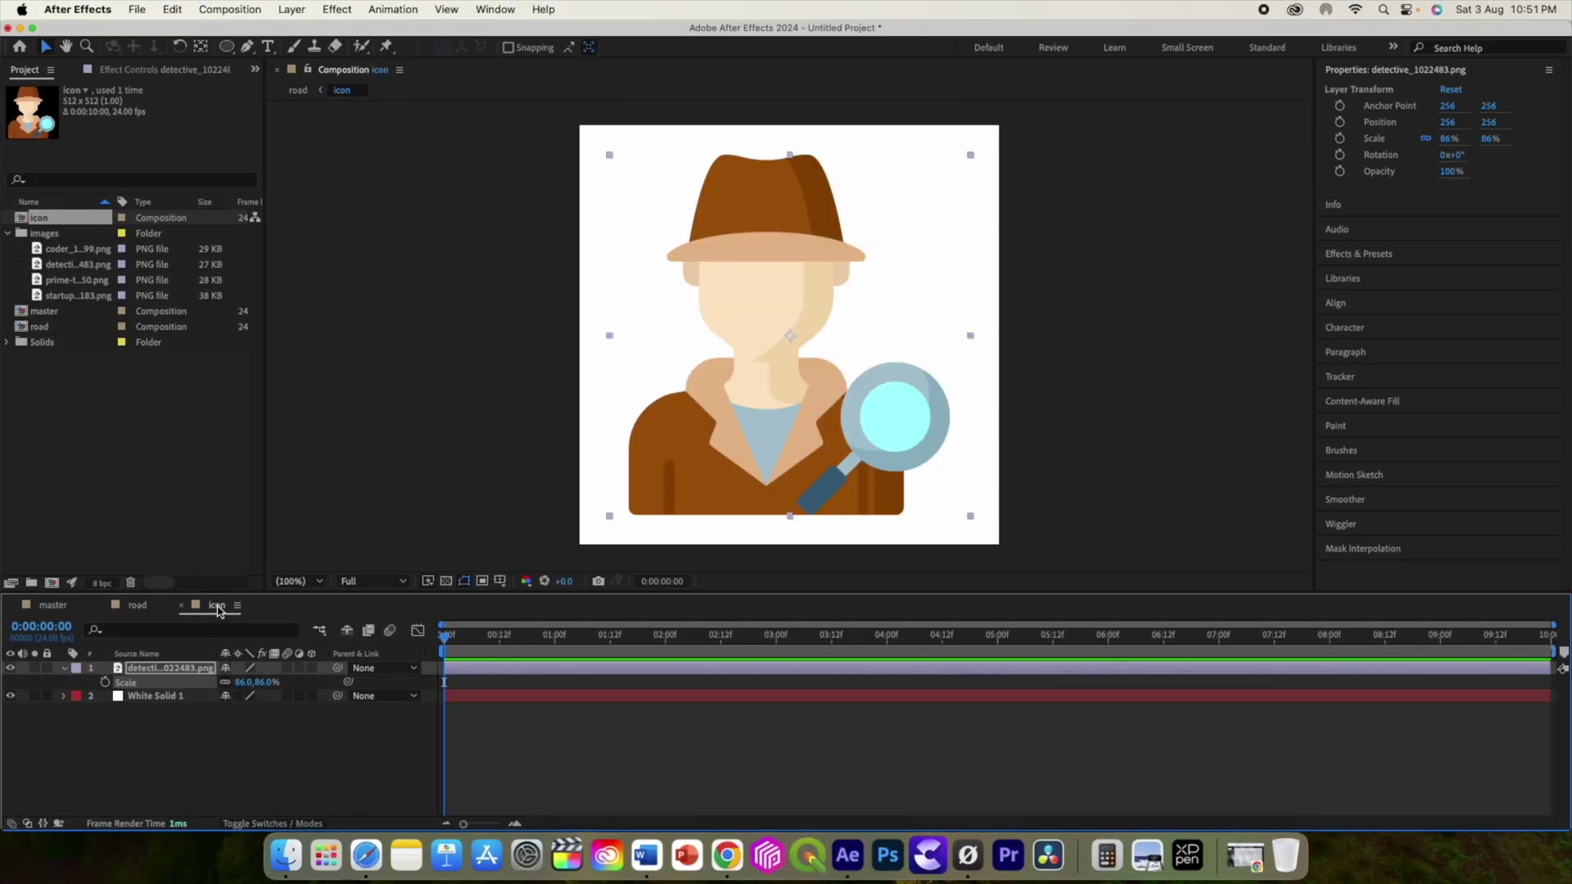
pyautogui.moveTo(242, 682); pyautogui.dragTo(202, 682)
pyautogui.click(139, 607)
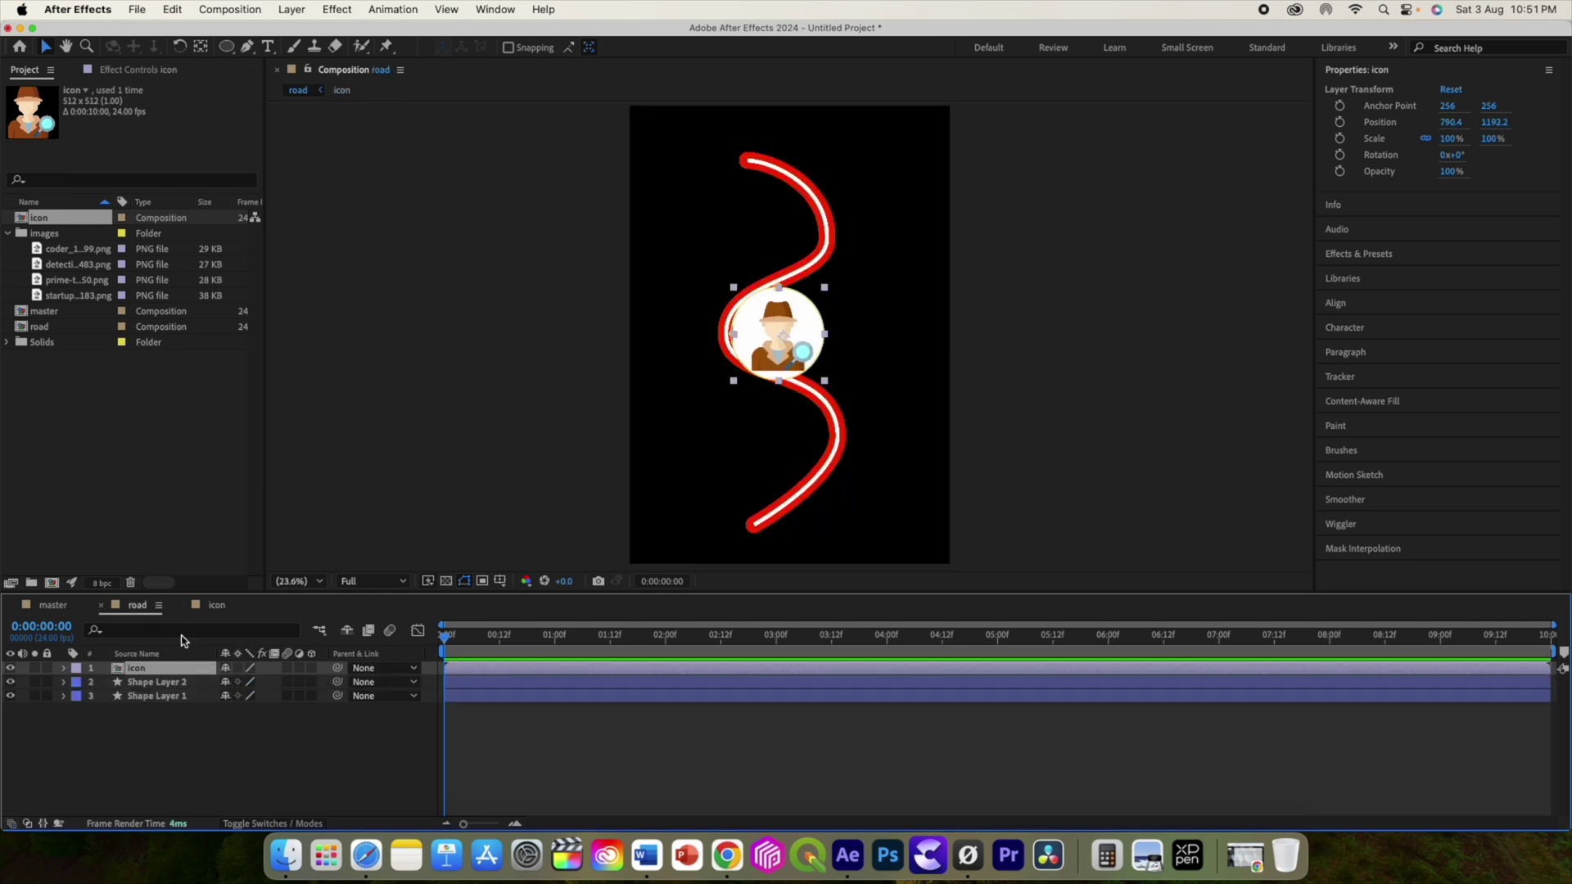
# Duplicate the icon comp into icon 2–4 and move the icon to the road's bottom end
pyautogui.click(24, 218)
pyautogui.press('super+d')
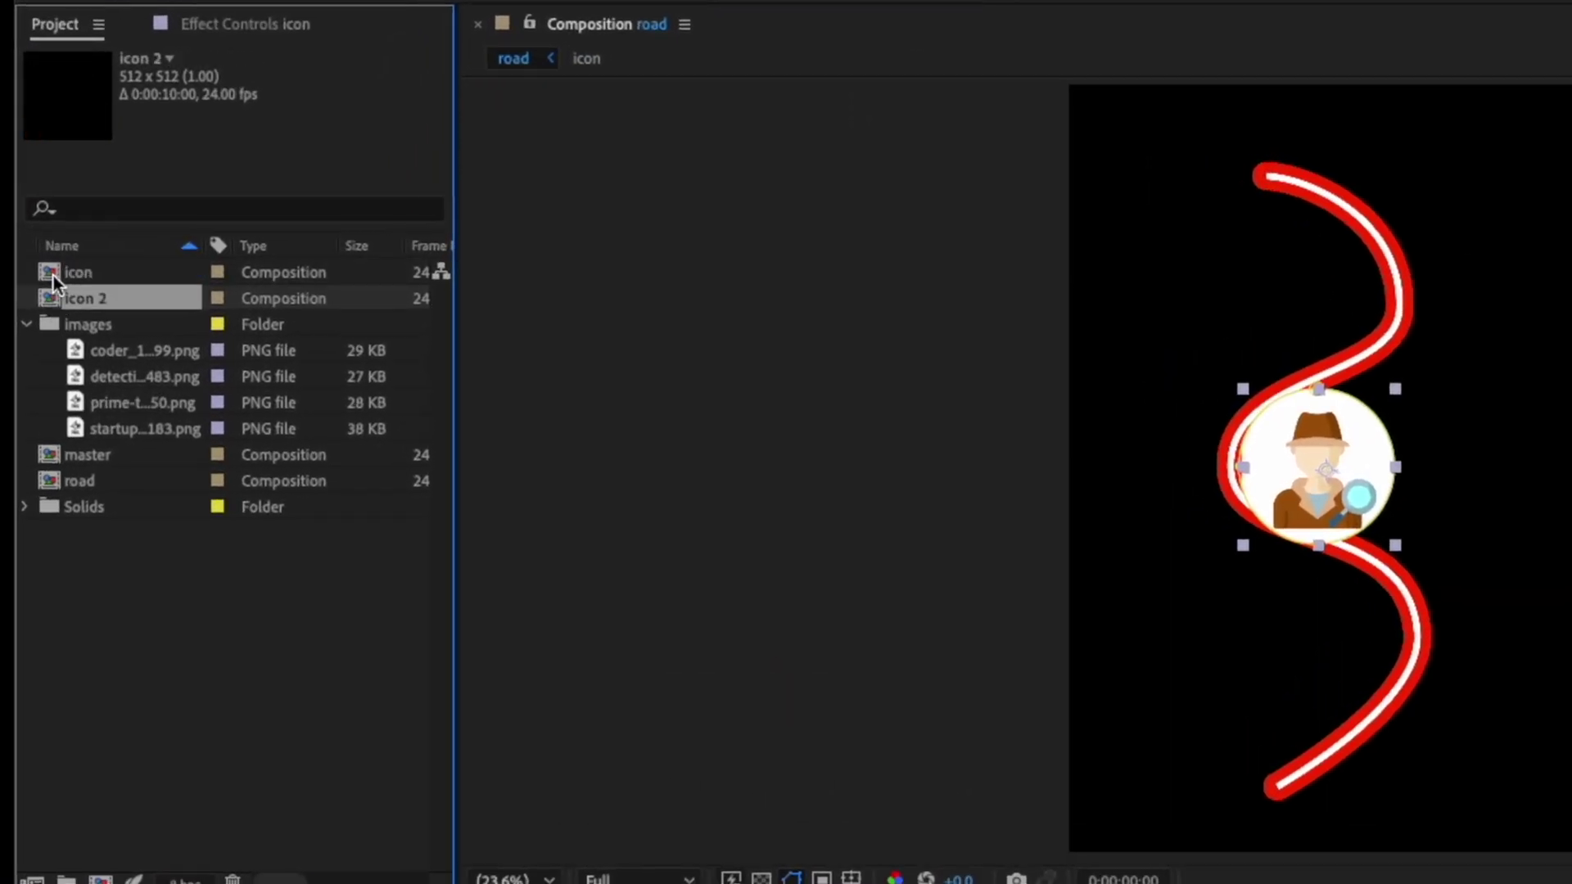
pyautogui.press('super+d')
pyautogui.press('super+d')
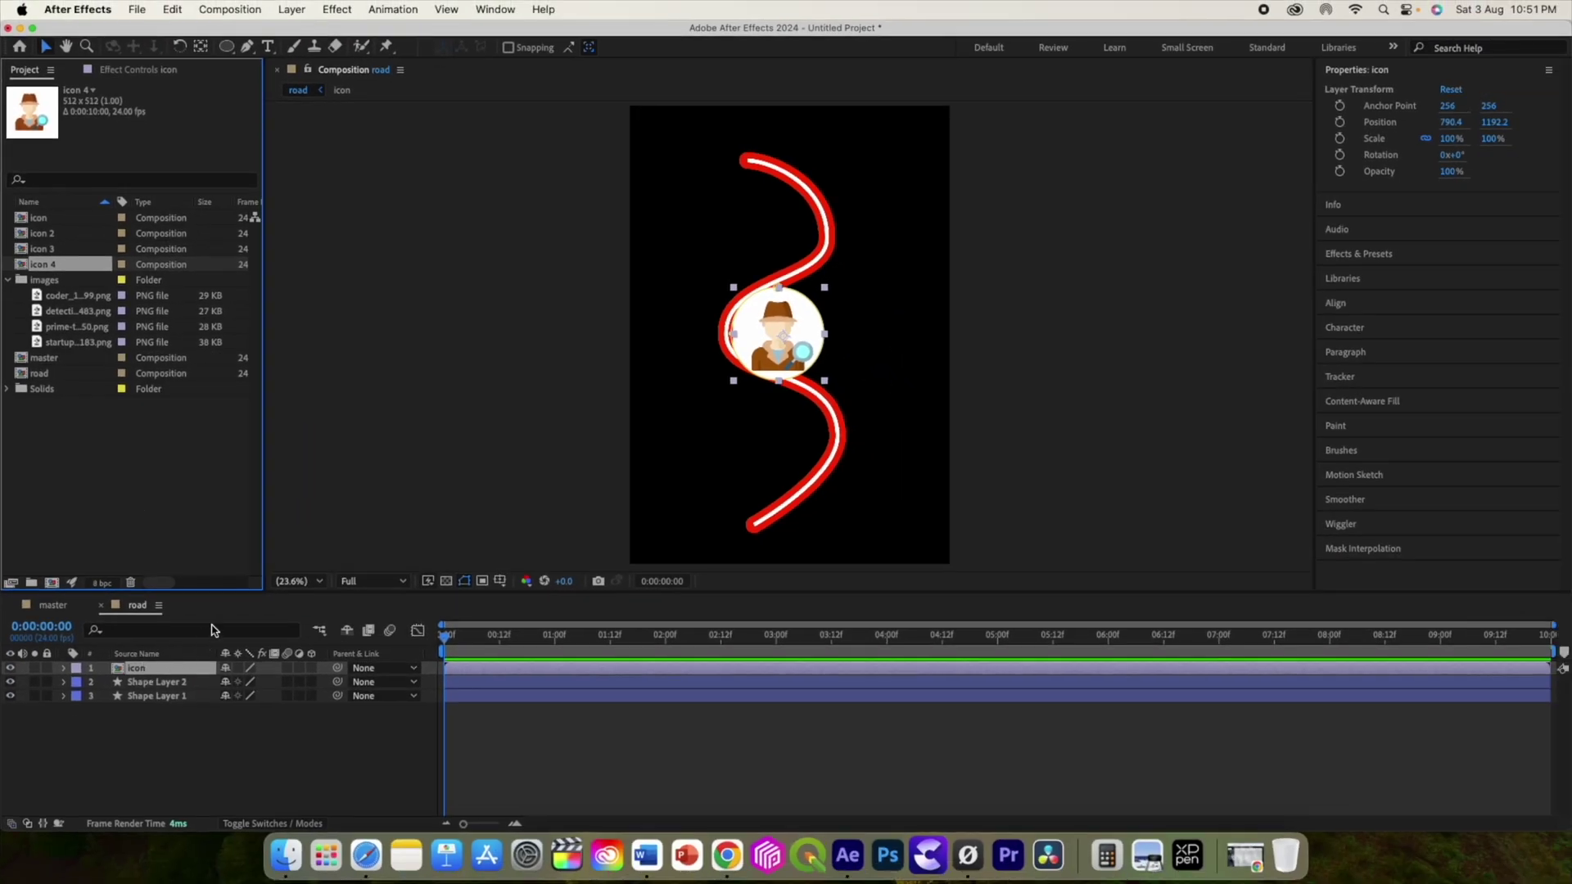
pyautogui.moveTo(786, 370); pyautogui.dragTo(761, 526)
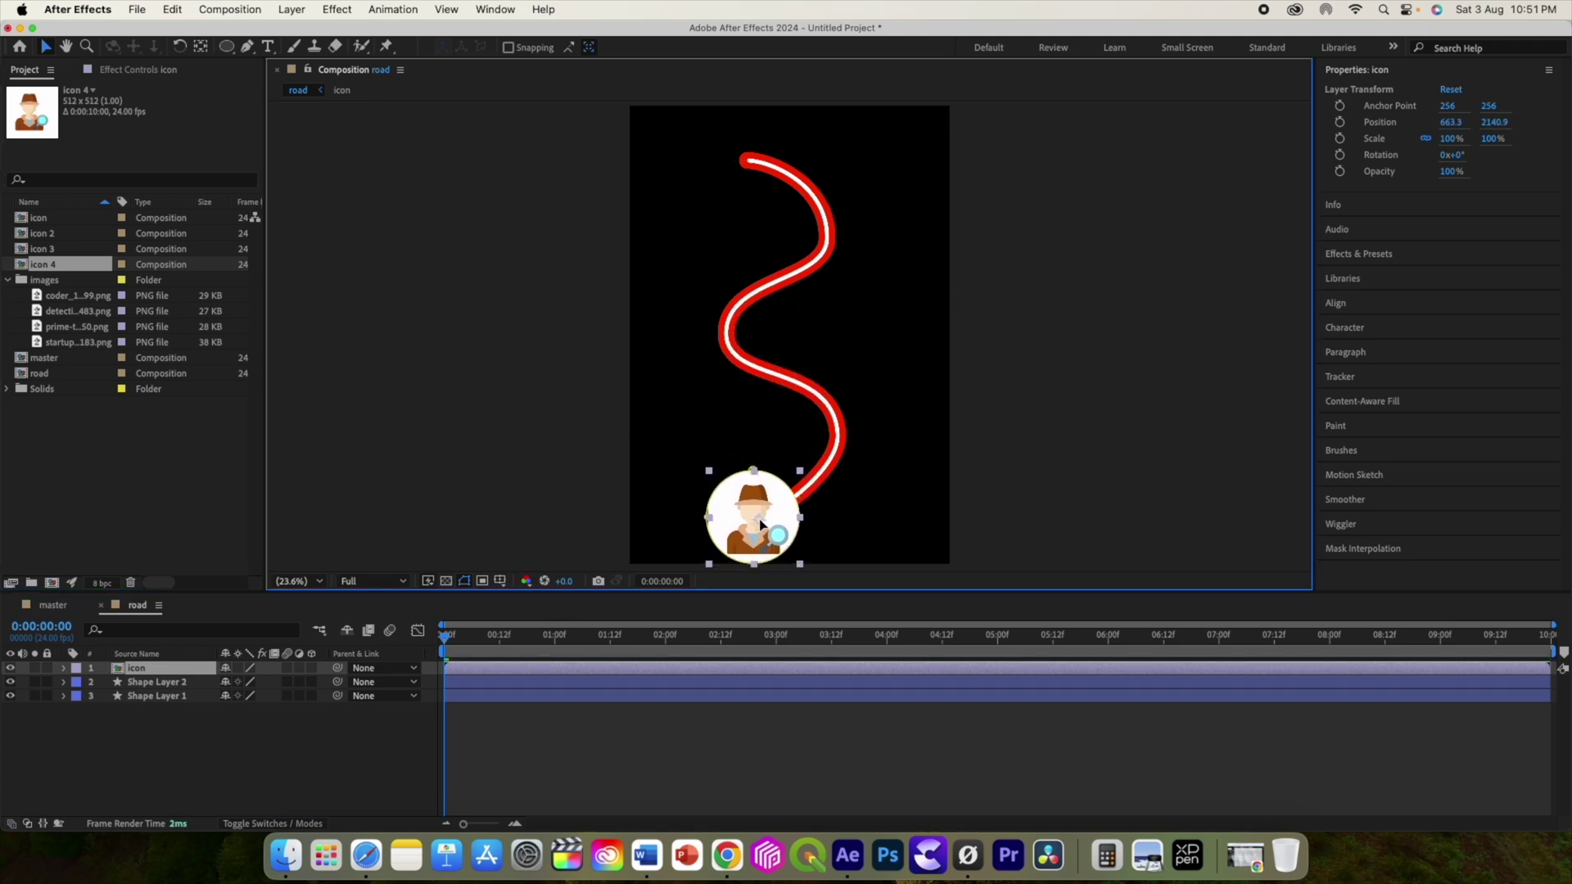
# Scale the bottom icon layer to 93% and nudge it slightly left
pyautogui.click(152, 670)
pyautogui.press('s')
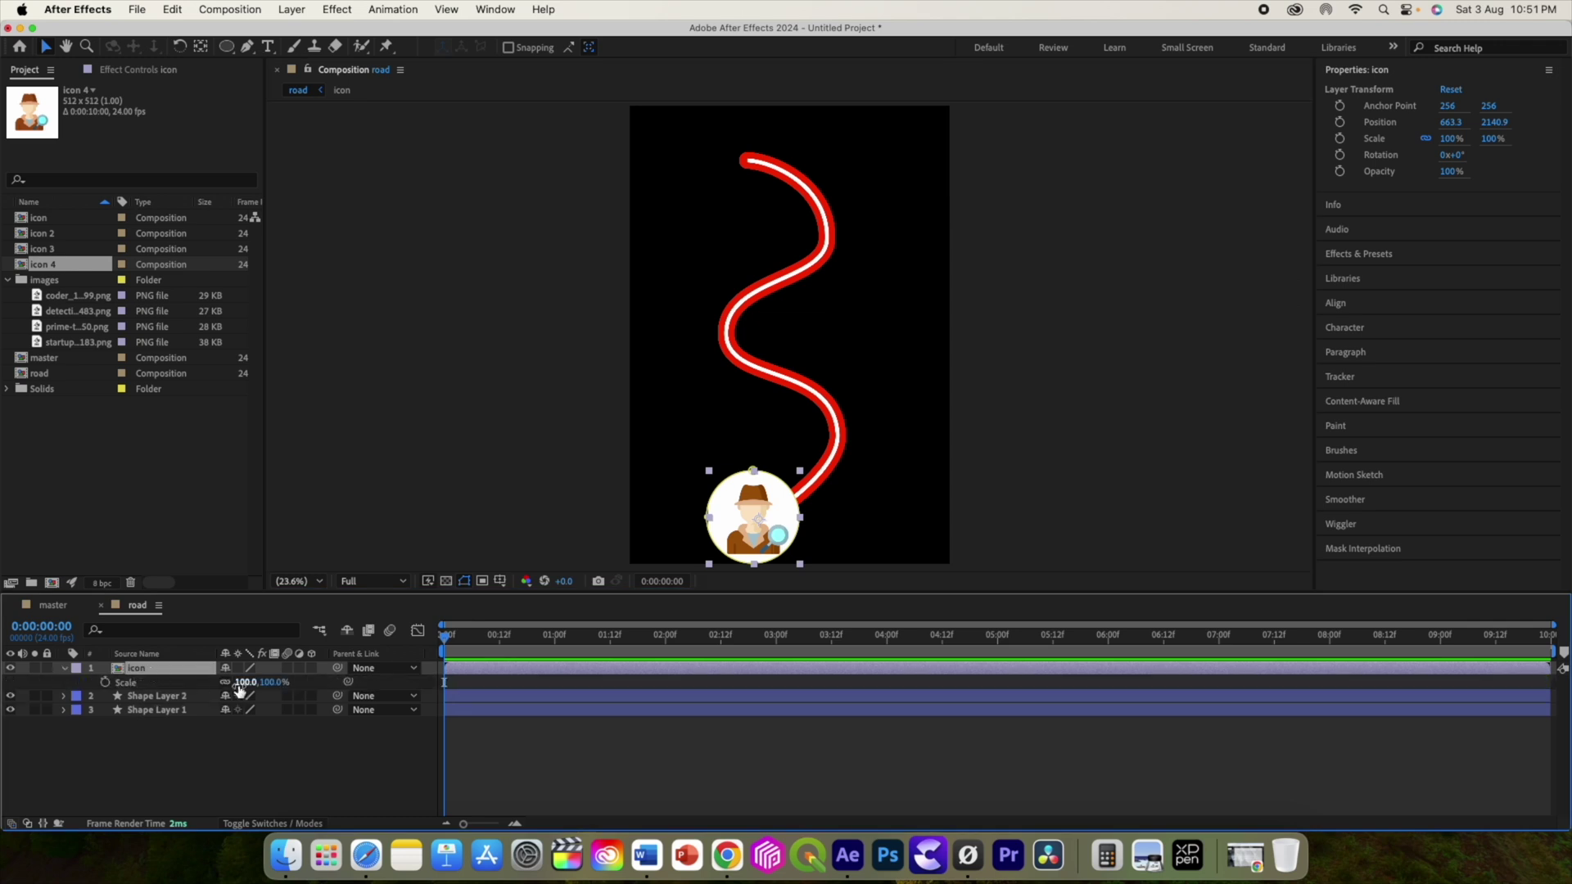
pyautogui.moveTo(238, 683); pyautogui.dragTo(231, 683)
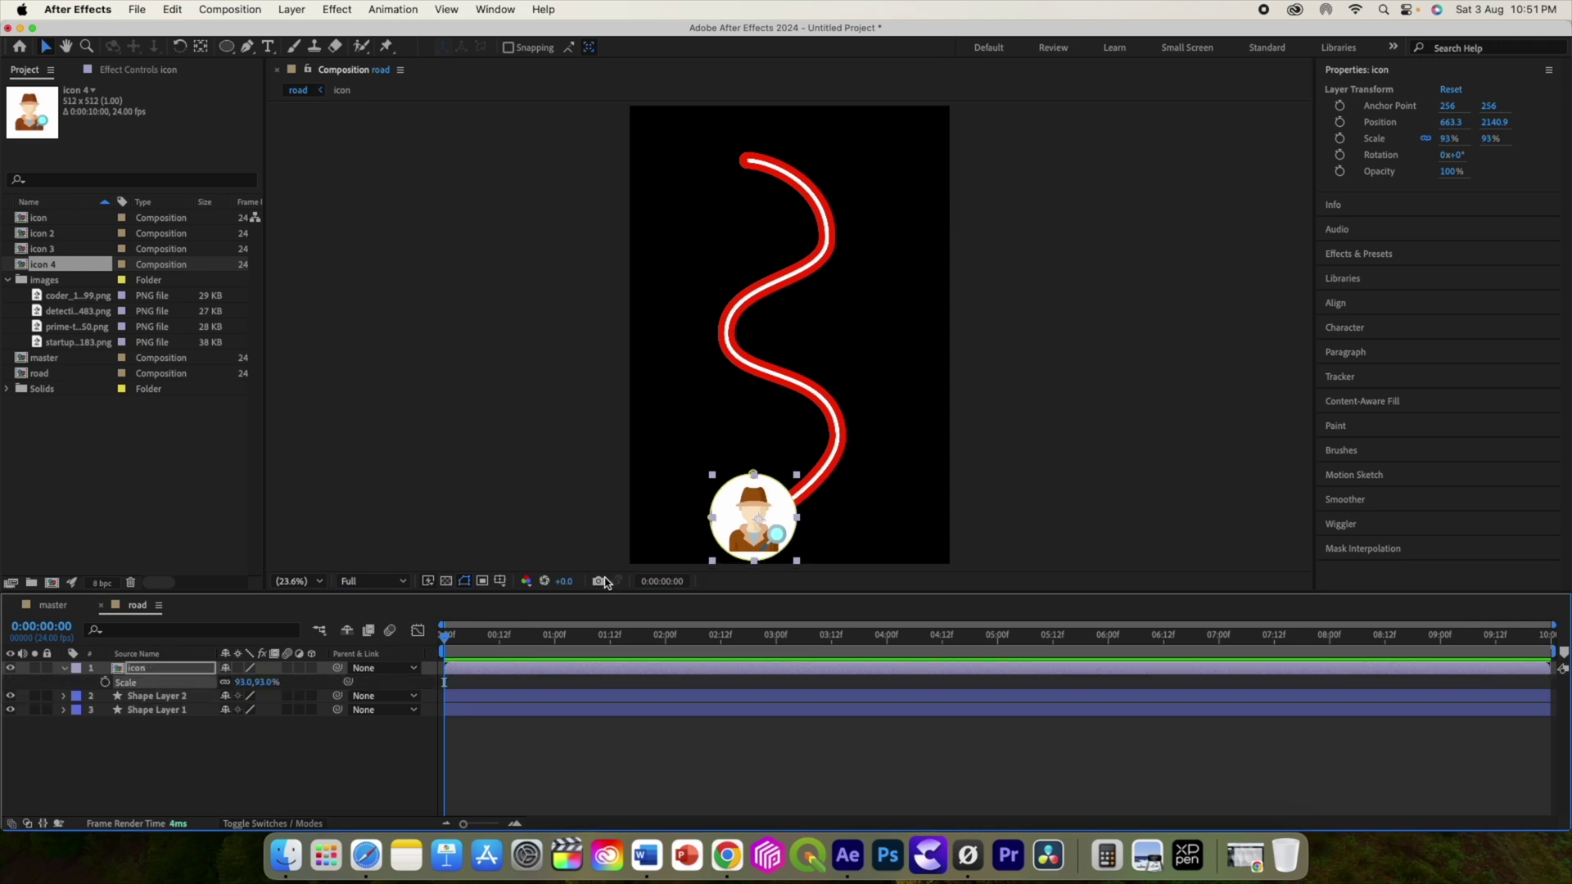
pyautogui.moveTo(760, 525); pyautogui.dragTo(759, 525)
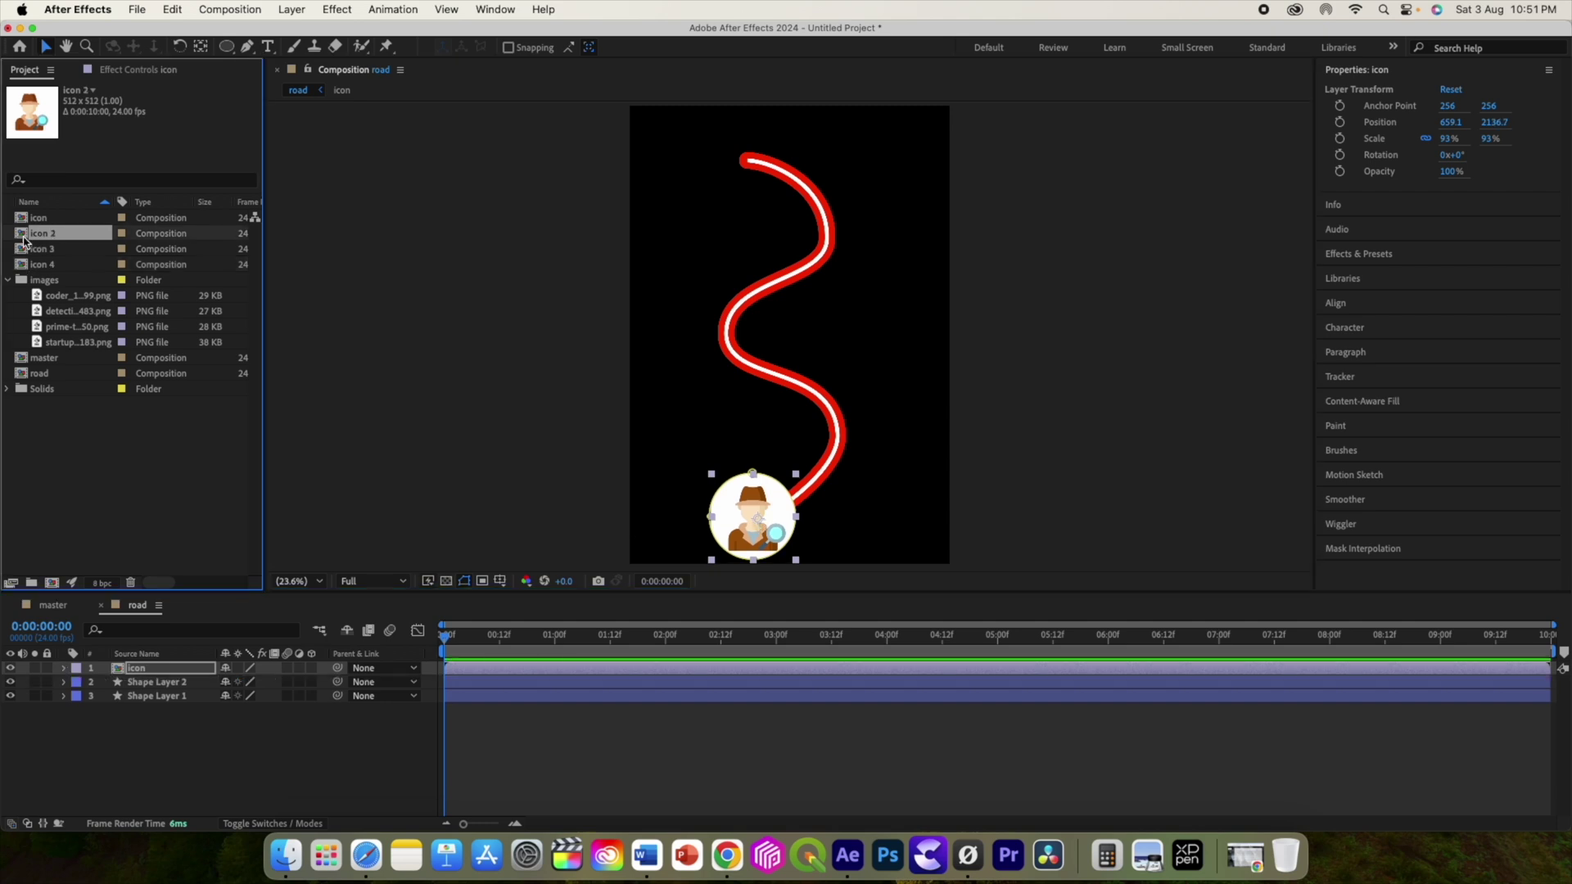
# Add icon 2 to the road with a circular mask, removing the extra mask
pyautogui.moveTo(41, 234); pyautogui.dragTo(74, 667)
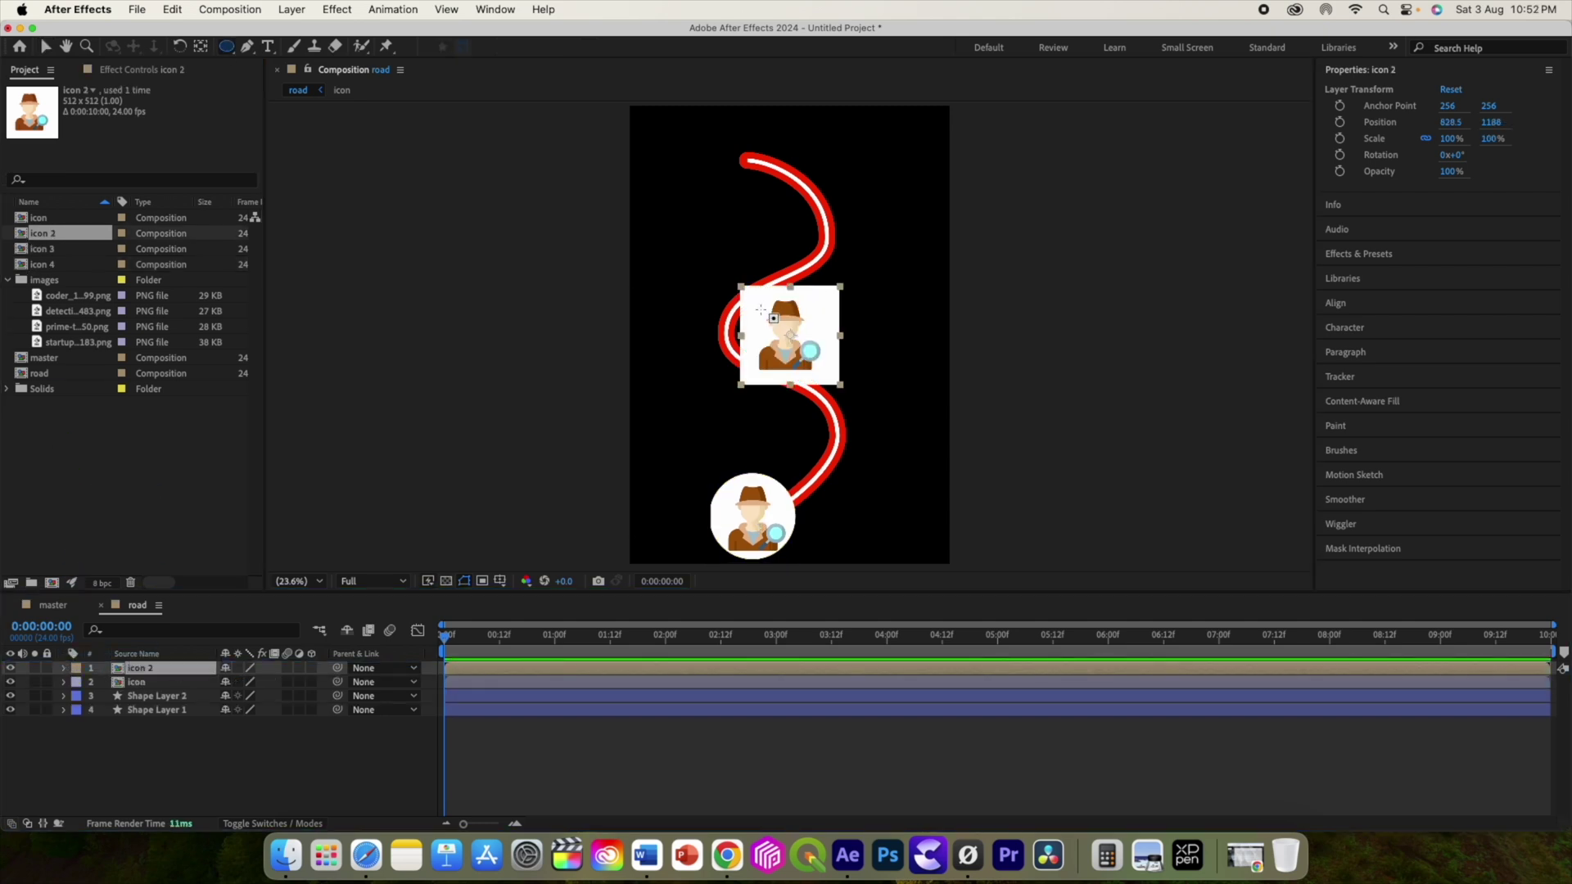
pyautogui.moveTo(750, 292)
pyautogui.mouseDown()
pyautogui.moveTo(842, 385)
pyautogui.moveTo(833, 338)
pyautogui.moveTo(787, 298)
pyautogui.mouseUp()
pyautogui.press('v')
pyautogui.press('Delete')
pyautogui.doubleClick(786, 298)
pyautogui.click(137, 605)
# Add icon 3 to the road and swap its image to the laptop coder
pyautogui.moveTo(43, 249); pyautogui.dragTo(588, 442)
pyautogui.doubleClick(790, 336)
pyautogui.click(298, 90)
pyautogui.moveTo(790, 336); pyautogui.dragTo(776, 280)
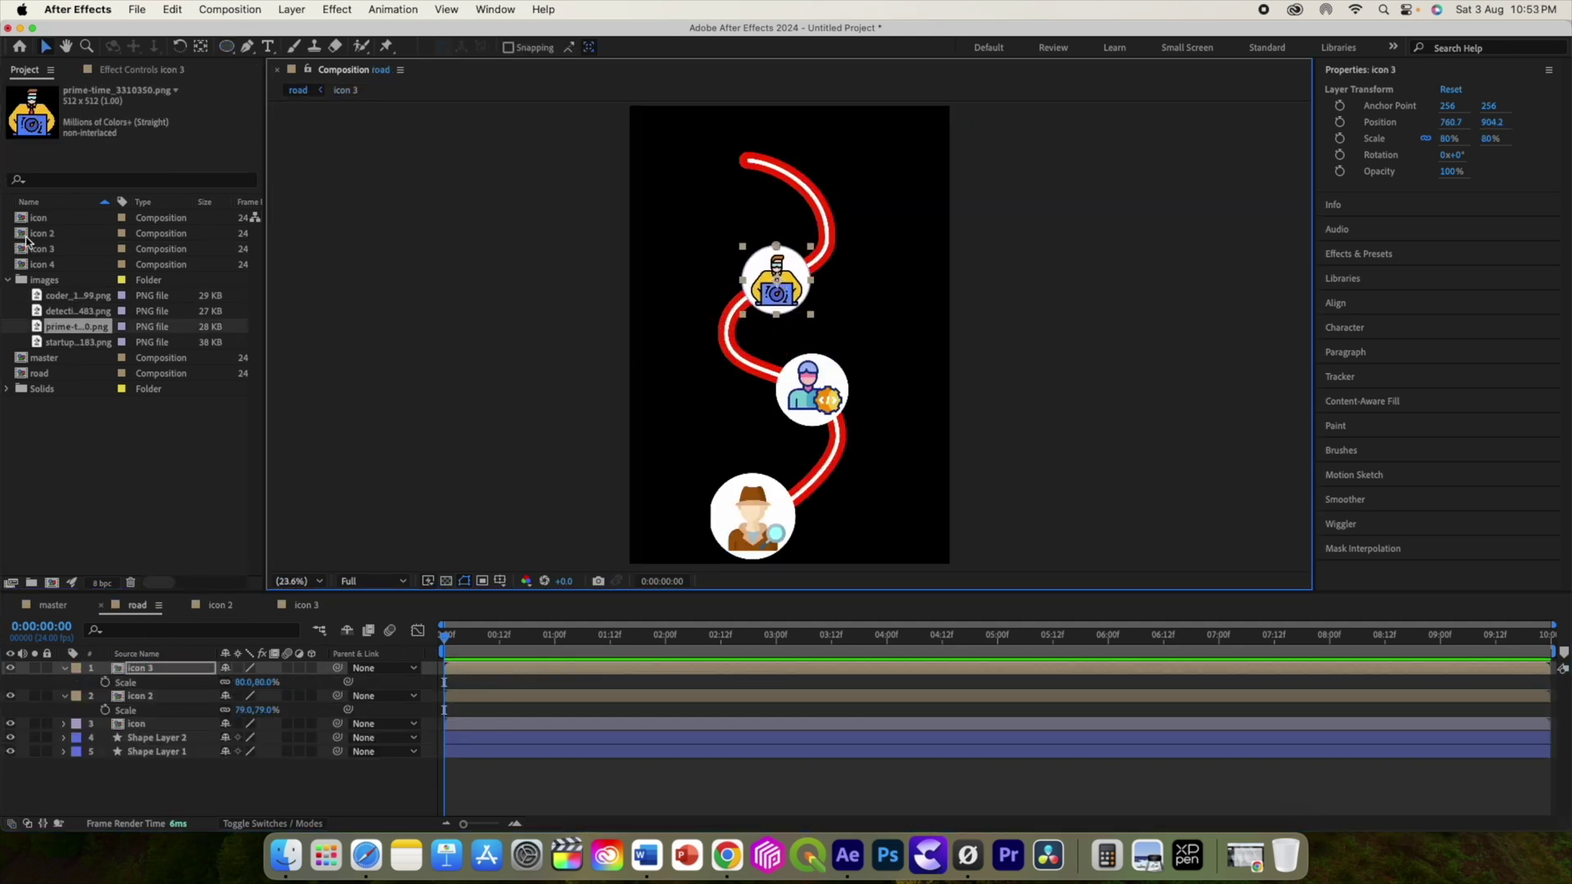
pyautogui.click(43, 265)
# Add icon 4 with the rocket image and place it at the road's top
pyautogui.moveTo(29, 270); pyautogui.dragTo(786, 333)
pyautogui.doubleClick(786, 334)
pyautogui.moveTo(70, 343); pyautogui.dragTo(786, 344)
pyautogui.click(298, 90)
pyautogui.moveTo(795, 328); pyautogui.dragTo(789, 194)
pyautogui.doubleClick(788, 194)
pyautogui.click(298, 90)
pyautogui.click(713, 521)
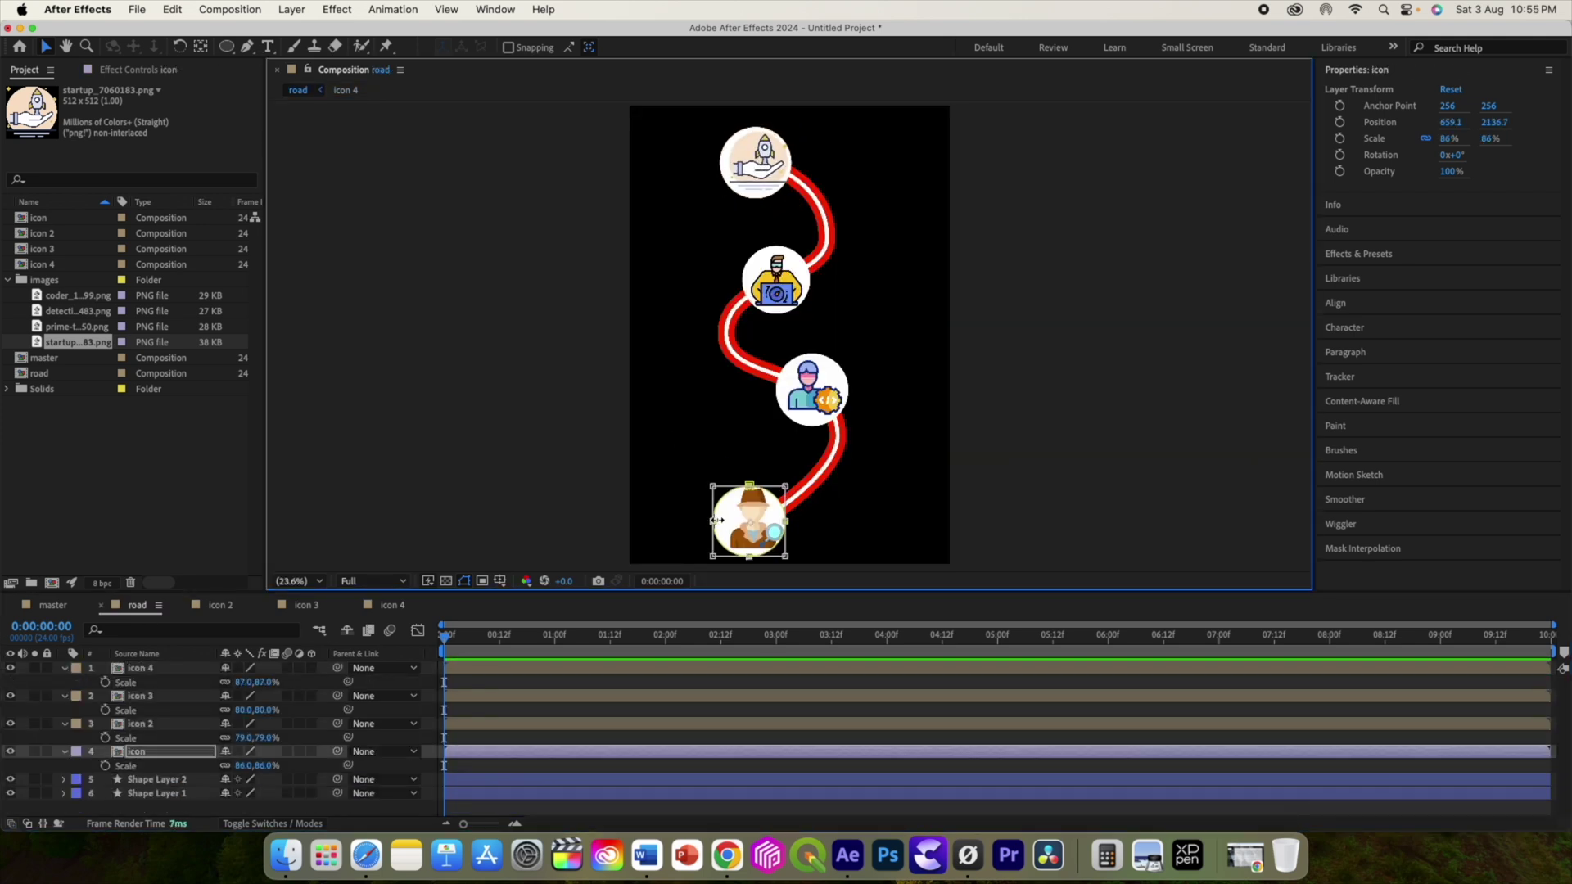
# Scale the bottom detective icon to 106% and nudge it up-left to 650.6, 2111.3
pyautogui.moveTo(714, 521); pyautogui.dragTo(726, 495)
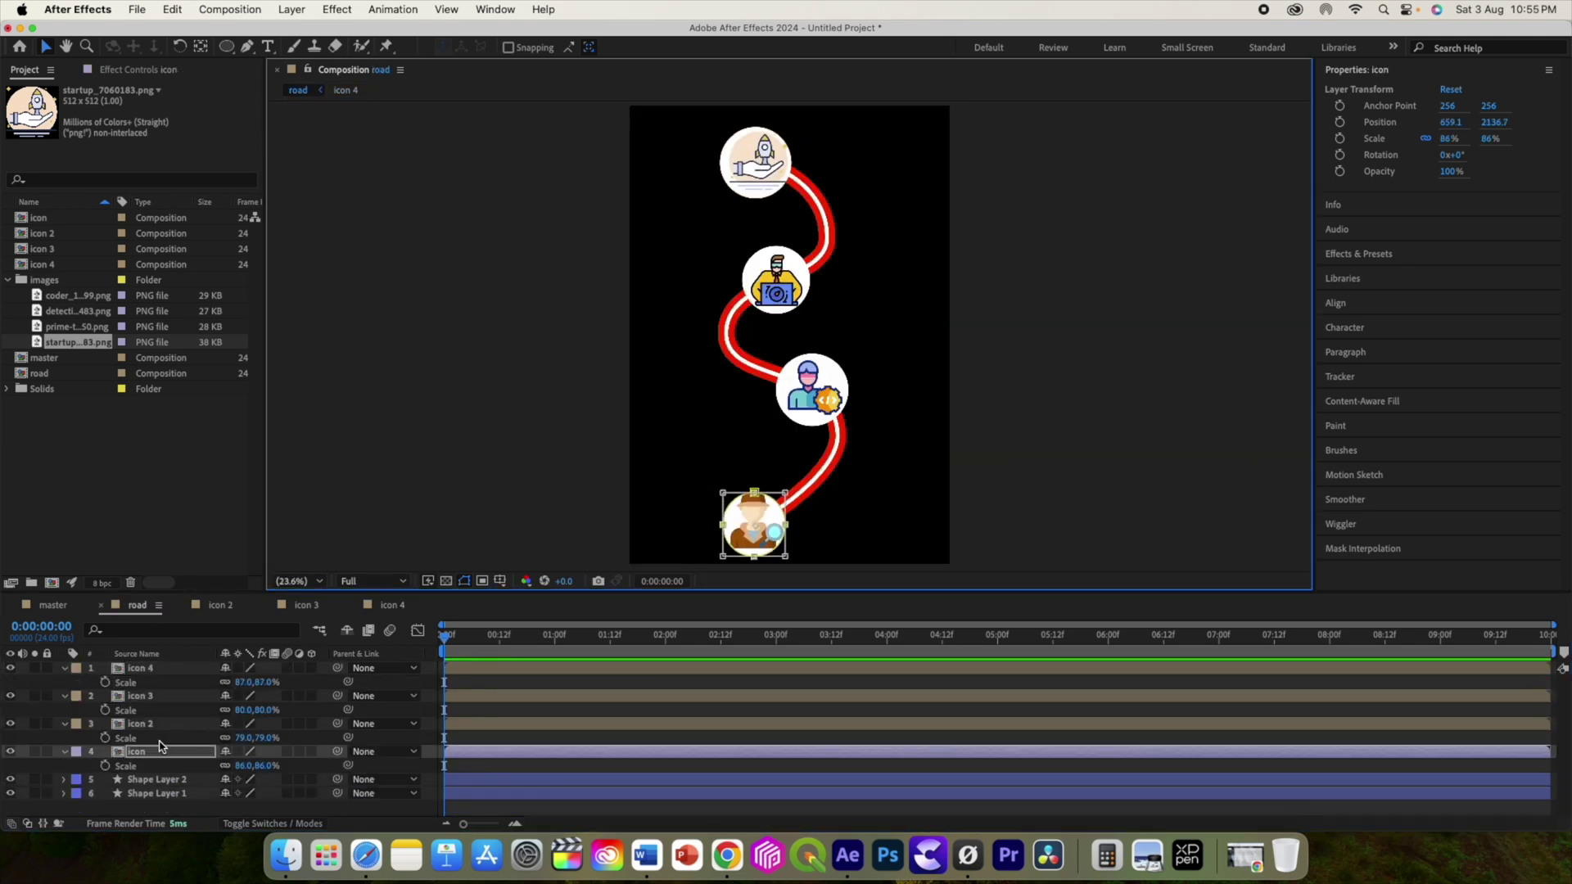
pyautogui.click(241, 768)
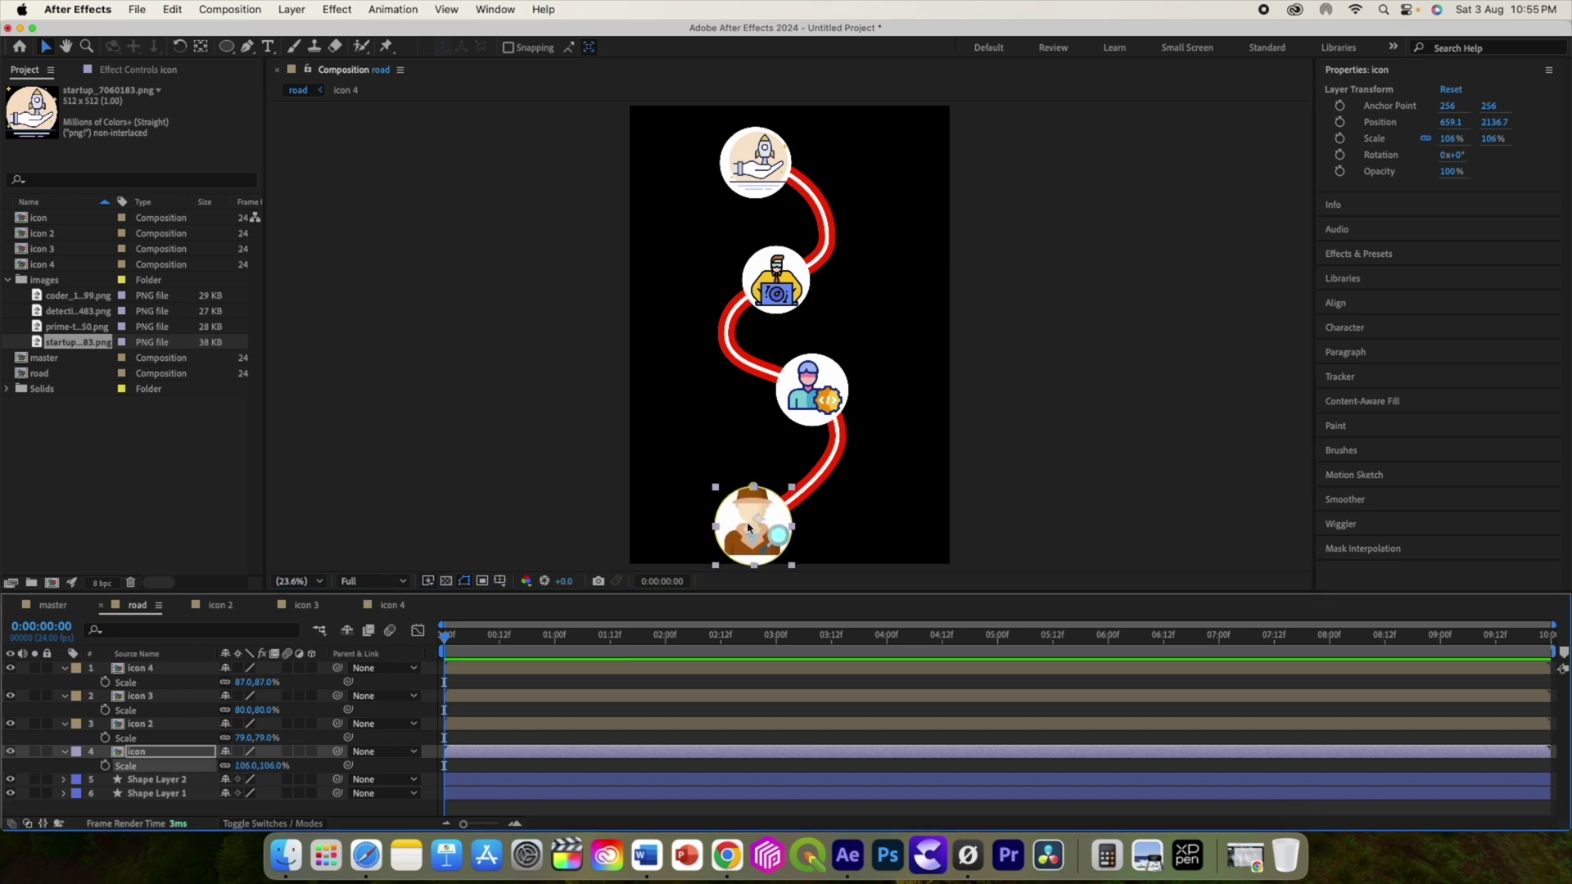
pyautogui.moveTo(757, 524); pyautogui.dragTo(755, 519)
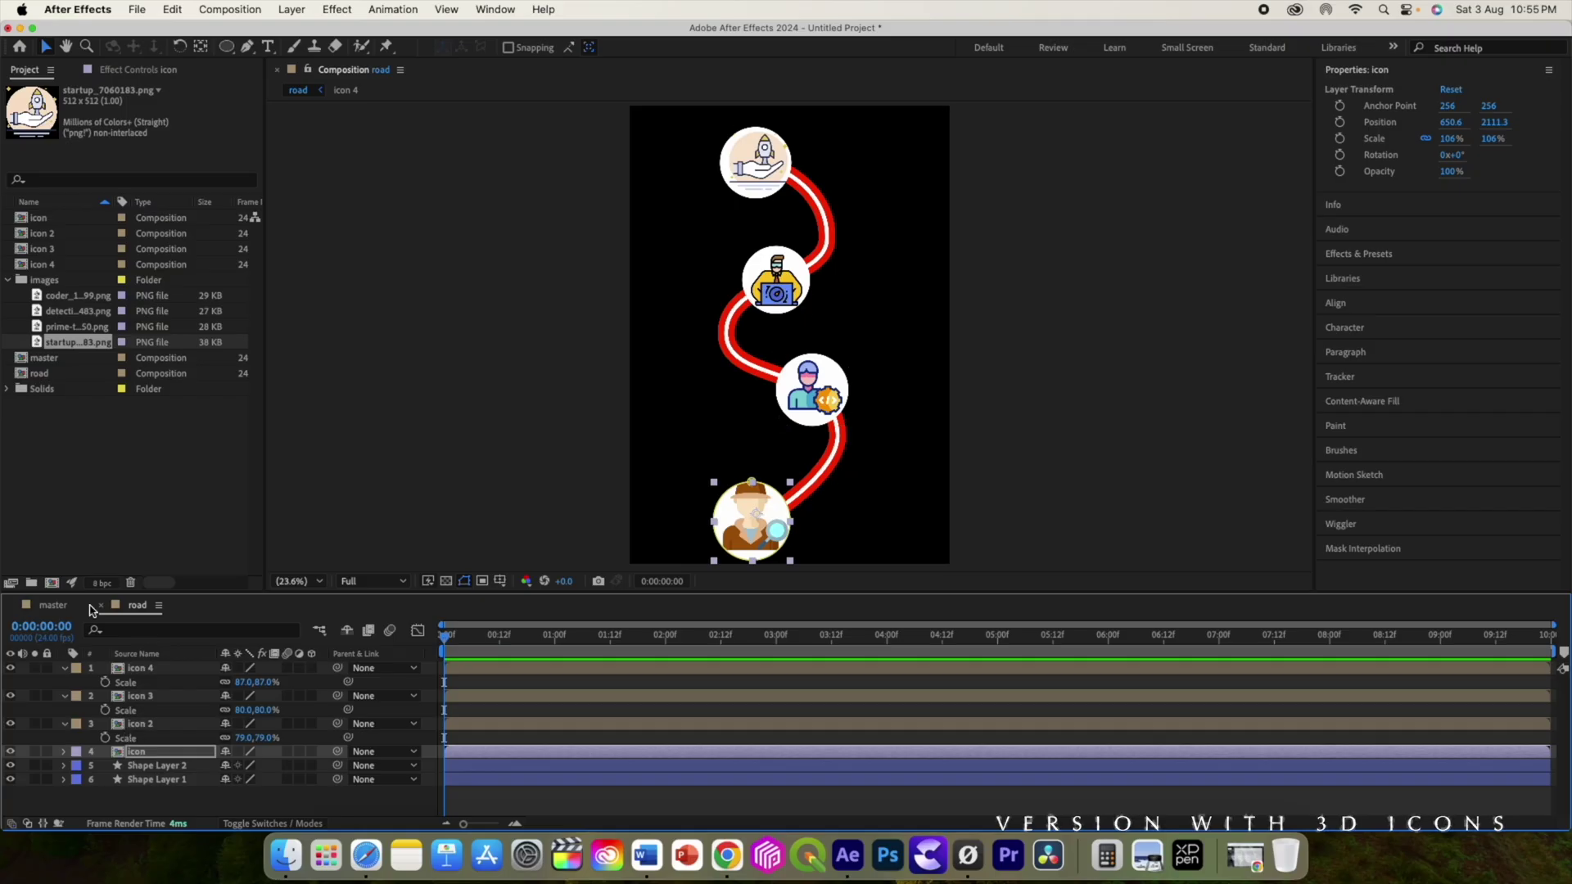
# Add the road comp to master as a 3D layer
pyautogui.click(87, 607)
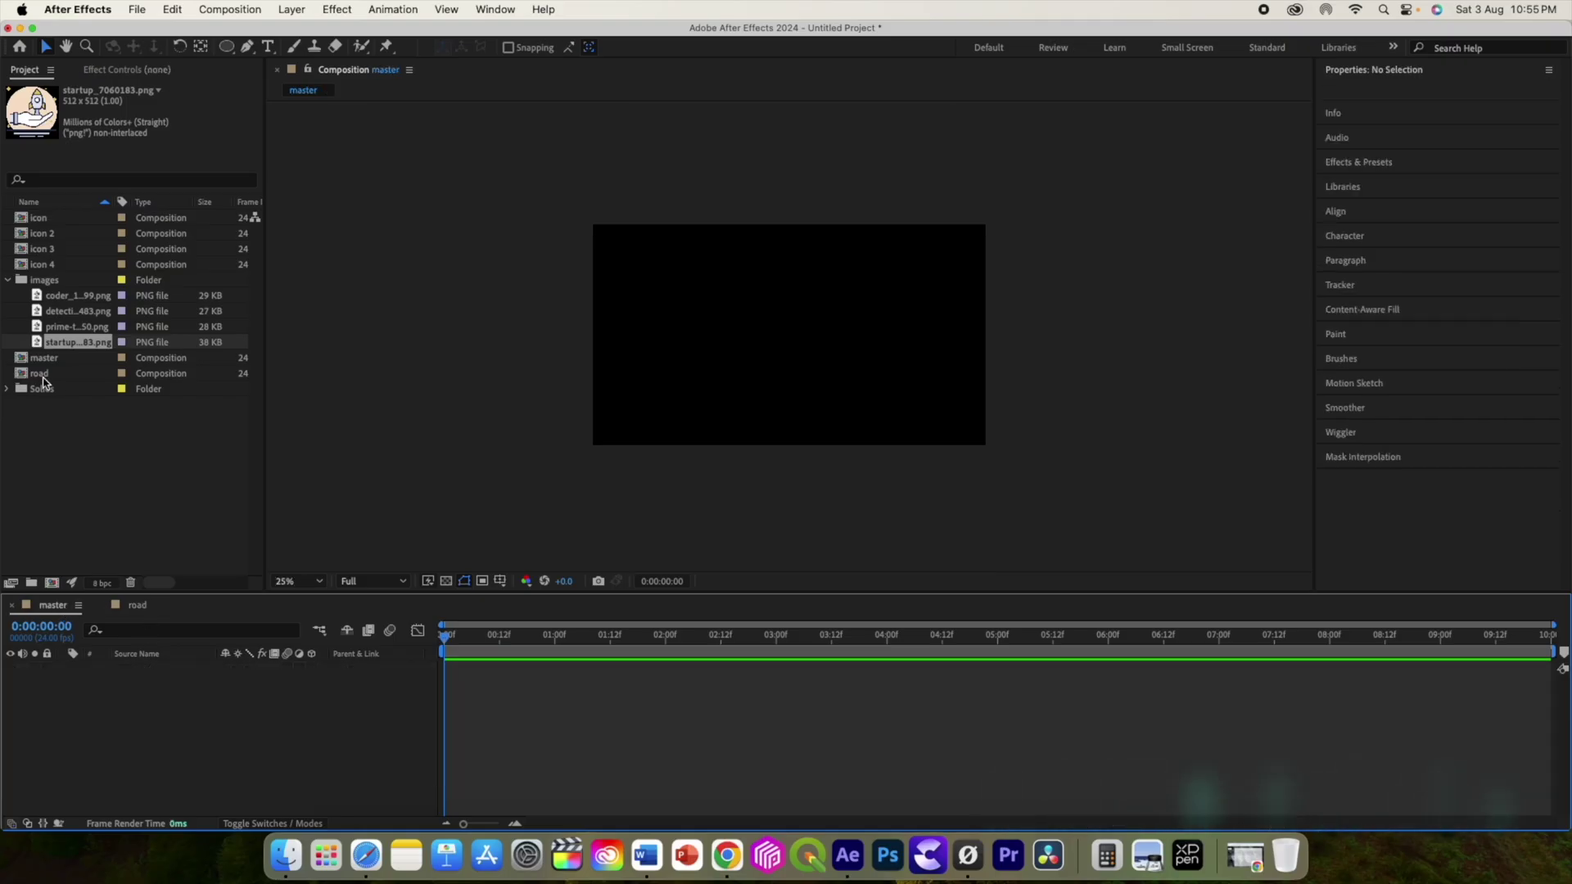
pyautogui.moveTo(39, 376); pyautogui.dragTo(91, 712)
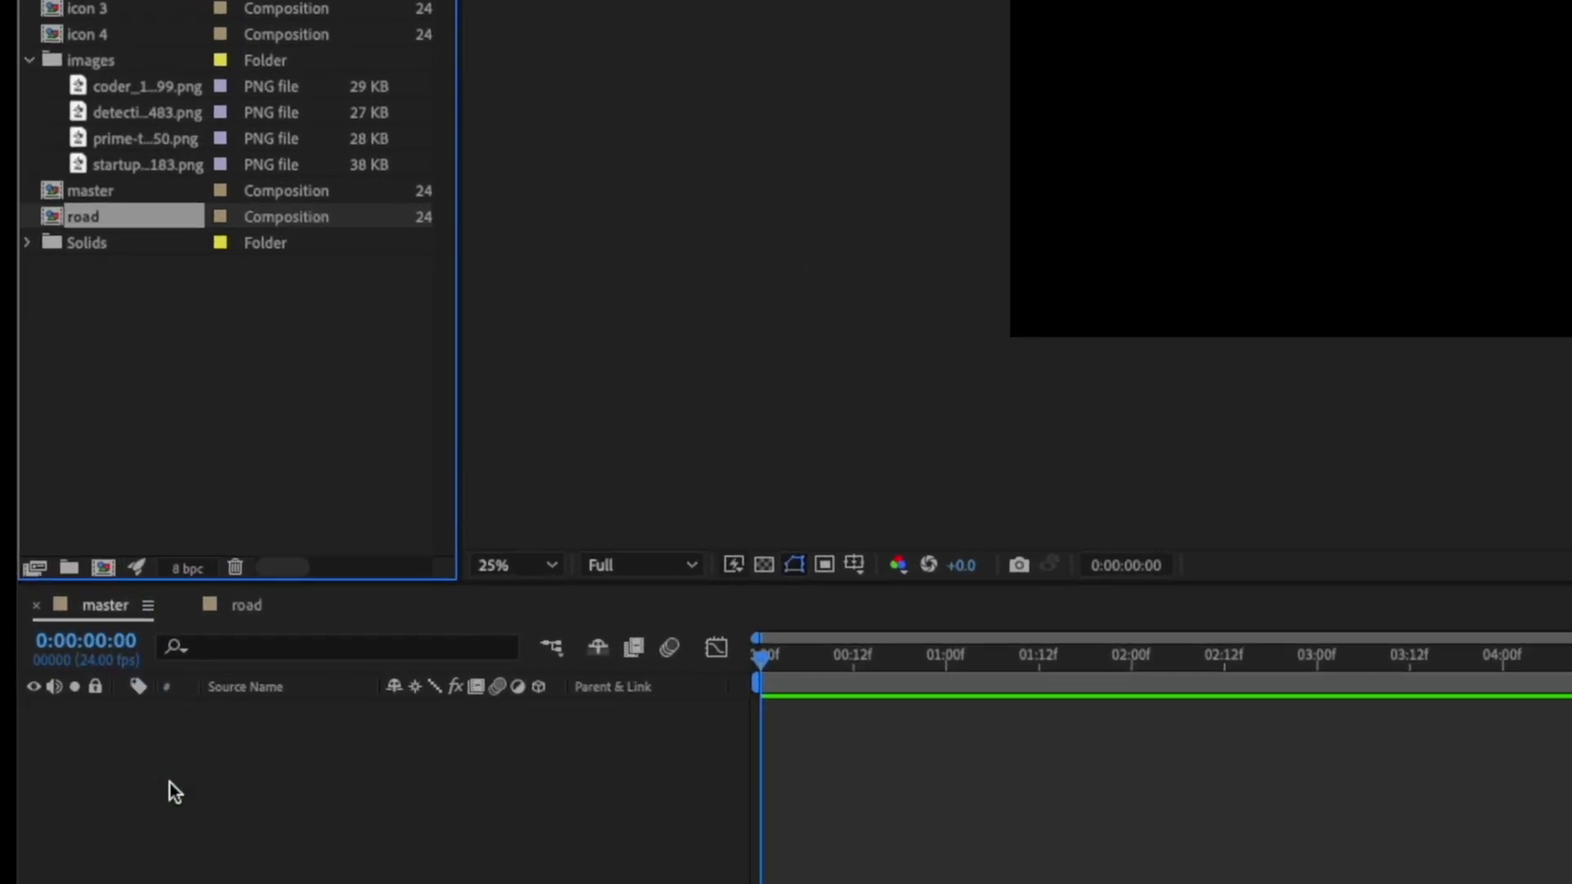
pyautogui.moveTo(170, 782); pyautogui.dragTo(172, 778)
pyautogui.click(538, 711)
pyautogui.click(819, 659)
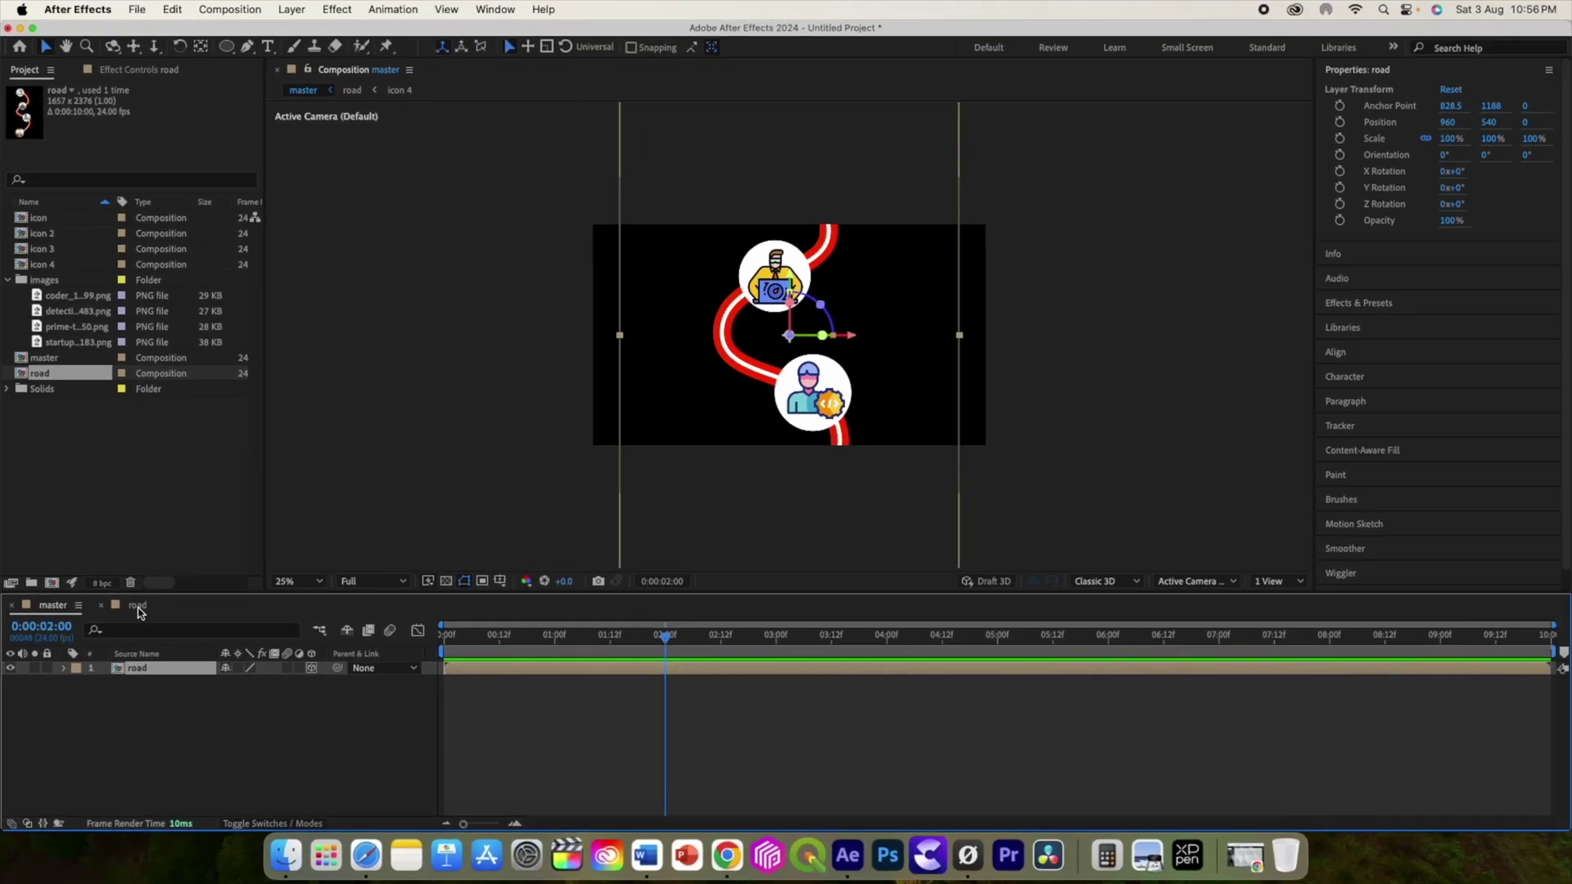
# In road, slide the four icon layers to start at 02:00
pyautogui.click(137, 606)
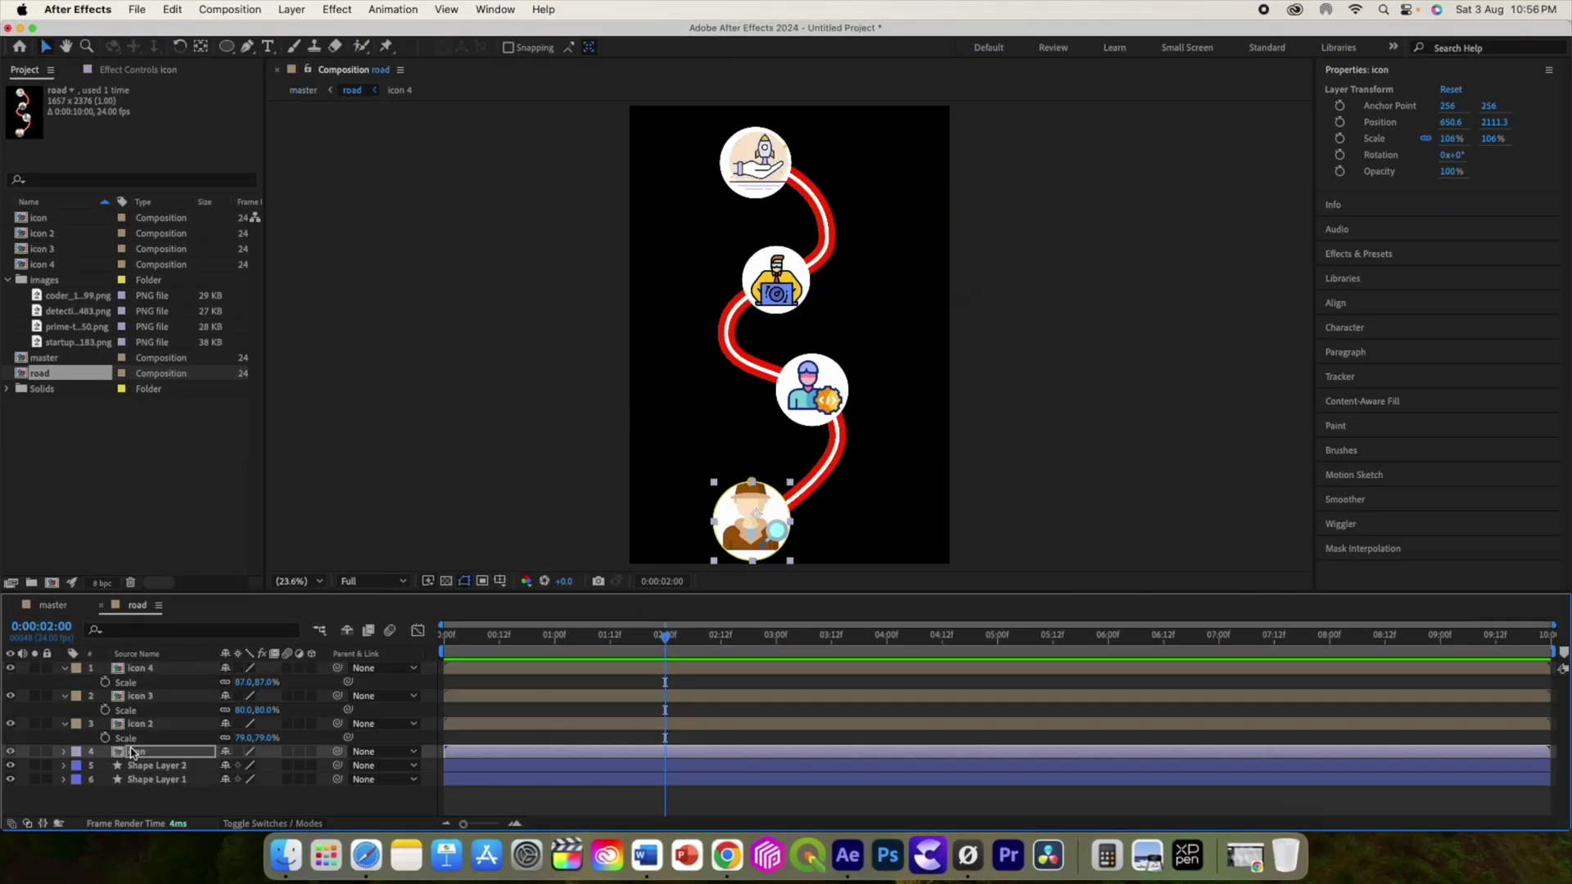
pyautogui.keyDown('shift'); pyautogui.click(135, 668); pyautogui.keyUp('shift')
pyautogui.moveTo(477, 666); pyautogui.dragTo(501, 666)
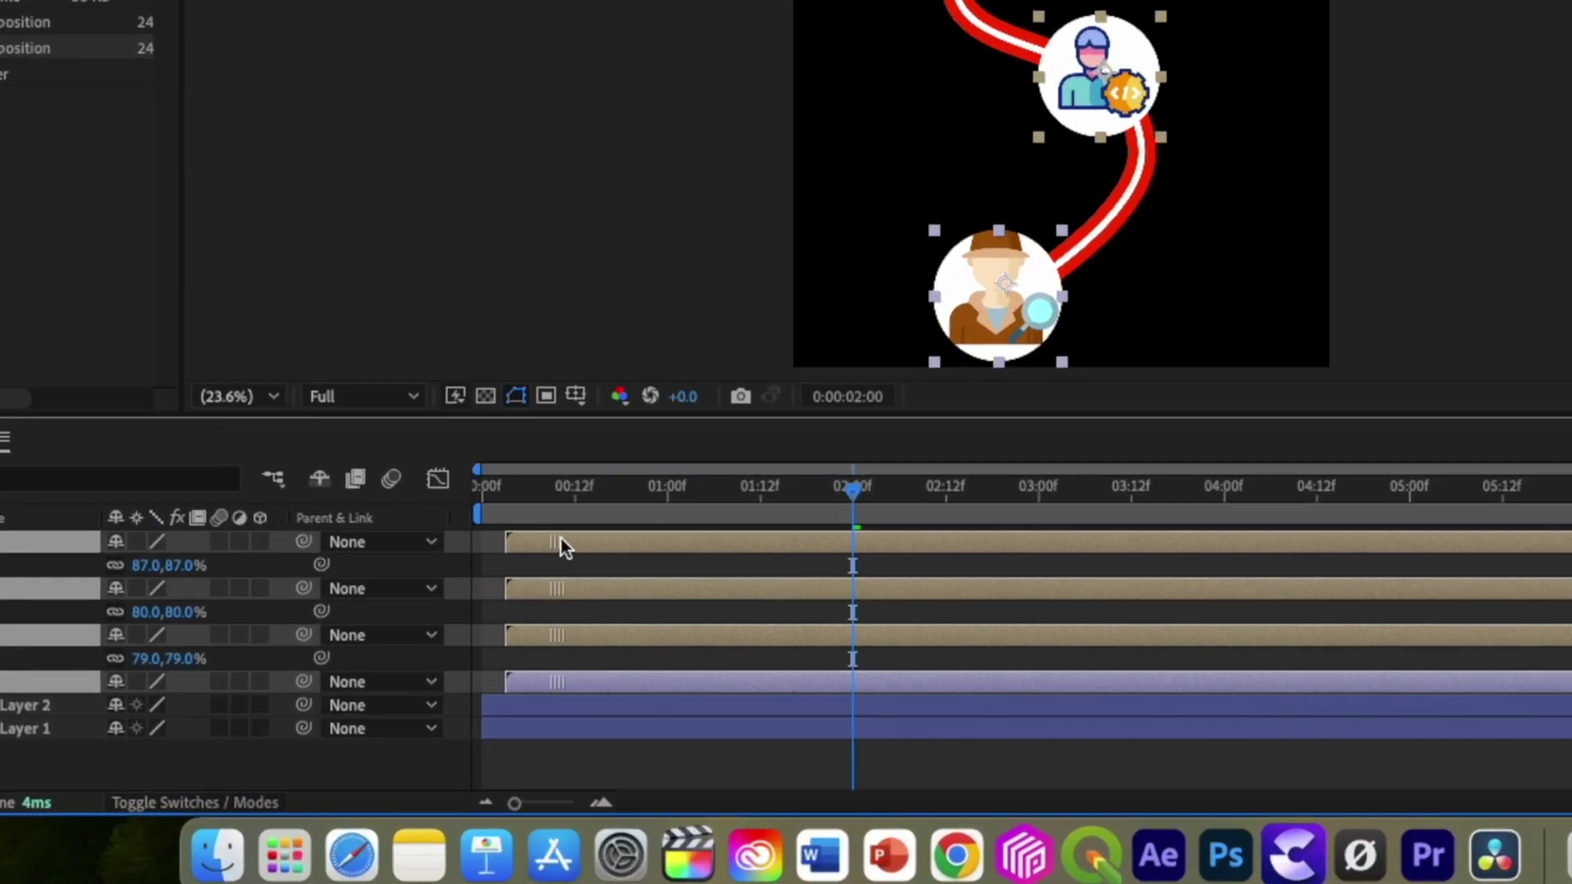
pyautogui.moveTo(578, 538); pyautogui.dragTo(909, 545)
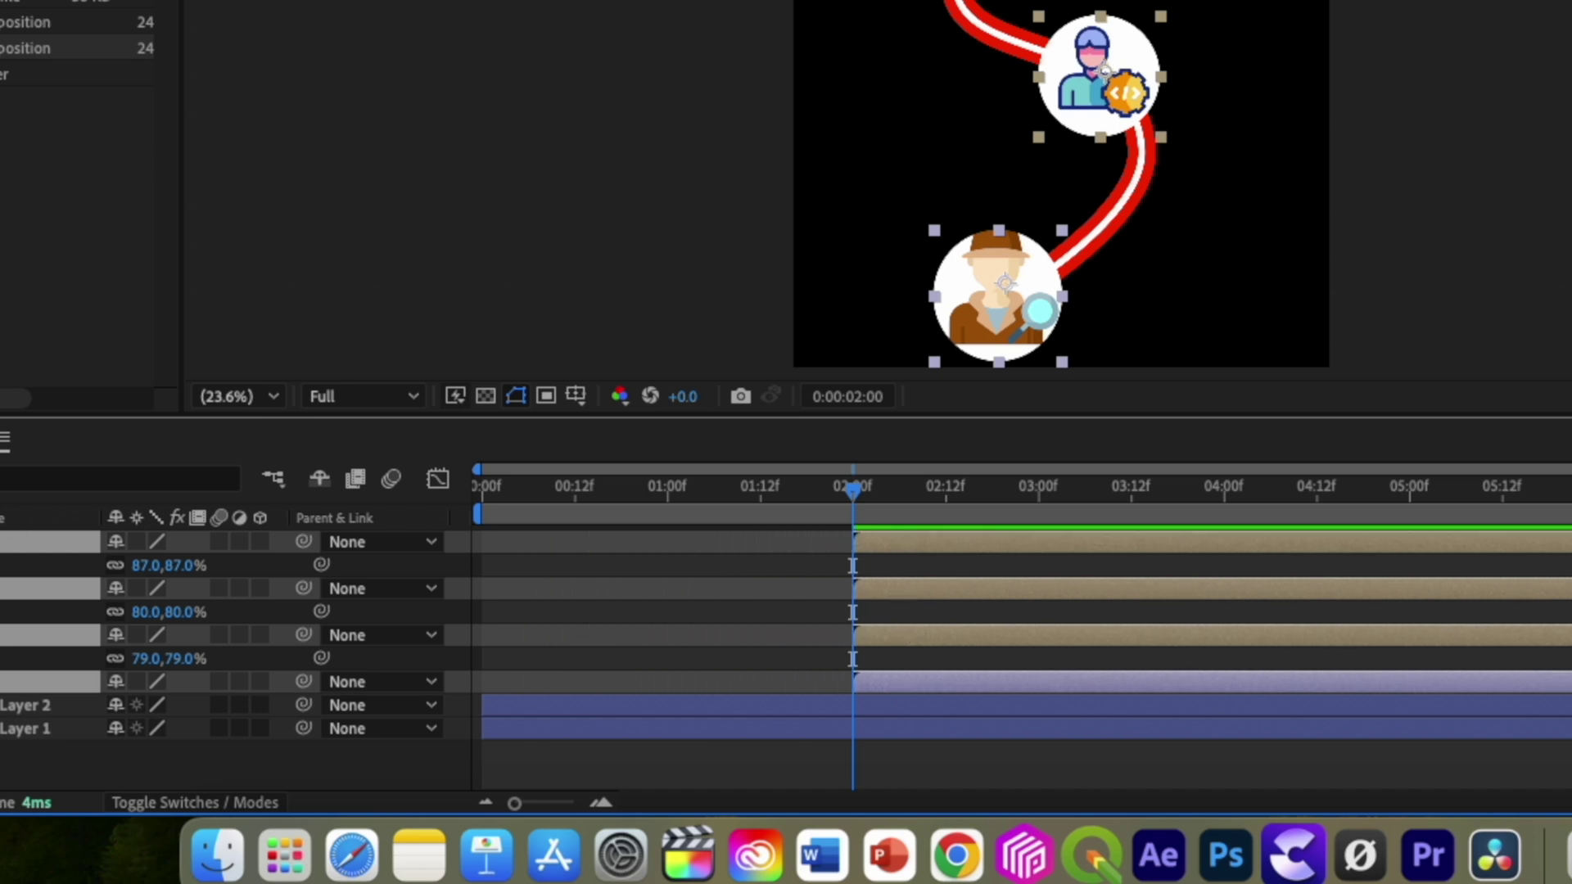
# In master at time zero, create a black solid and place it below the road layer
pyautogui.click(23, 583)
pyautogui.press('Home')
pyautogui.rightClick(141, 704)
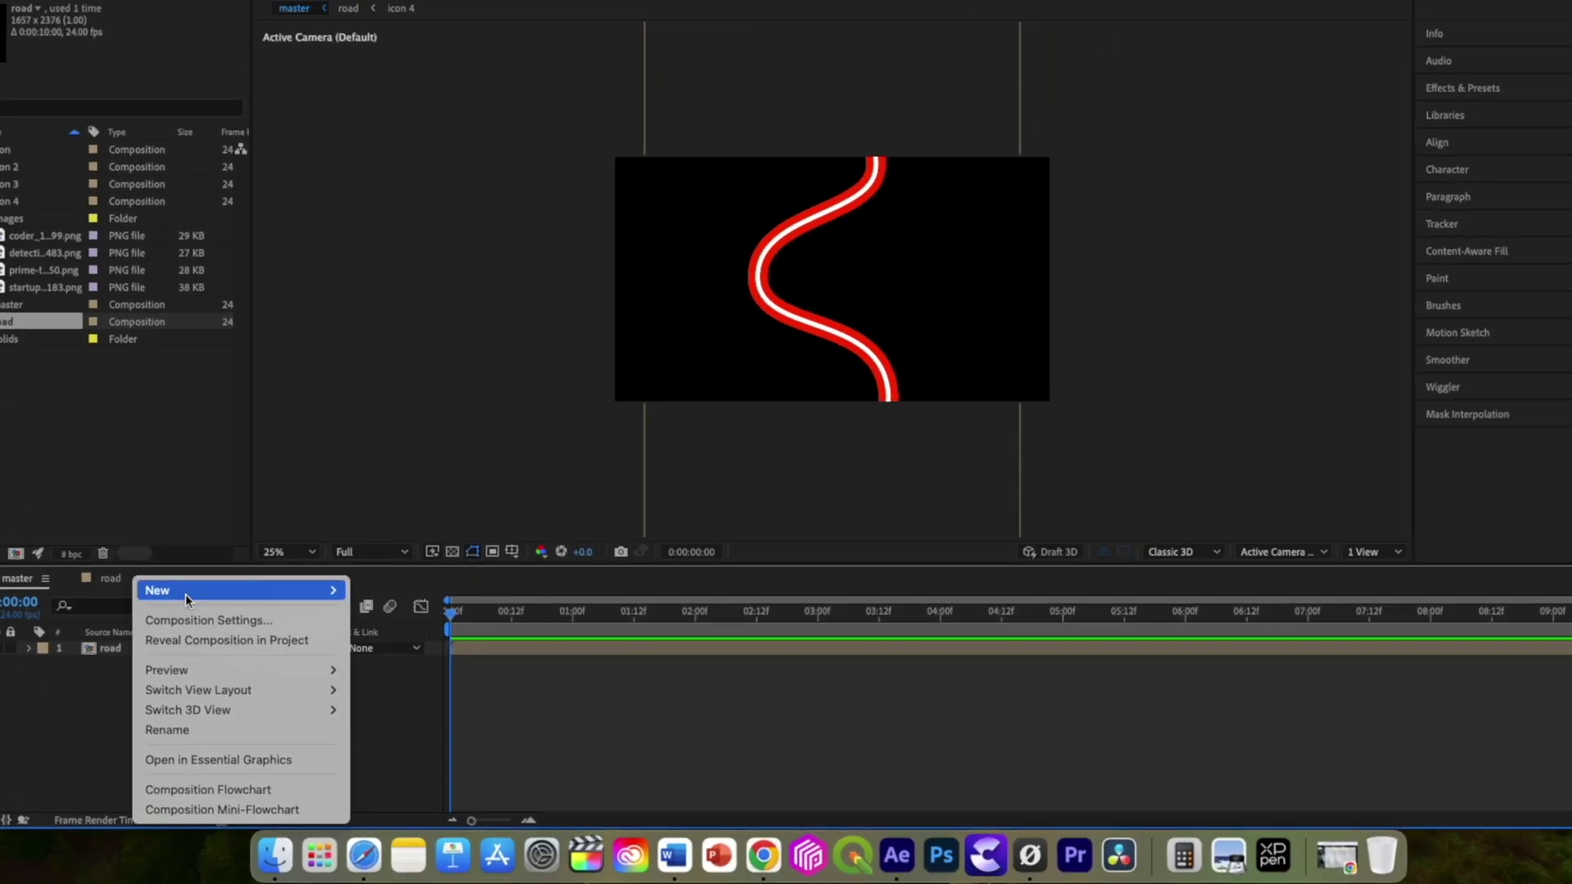
pyautogui.moveTo(193, 597)
pyautogui.click(385, 638)
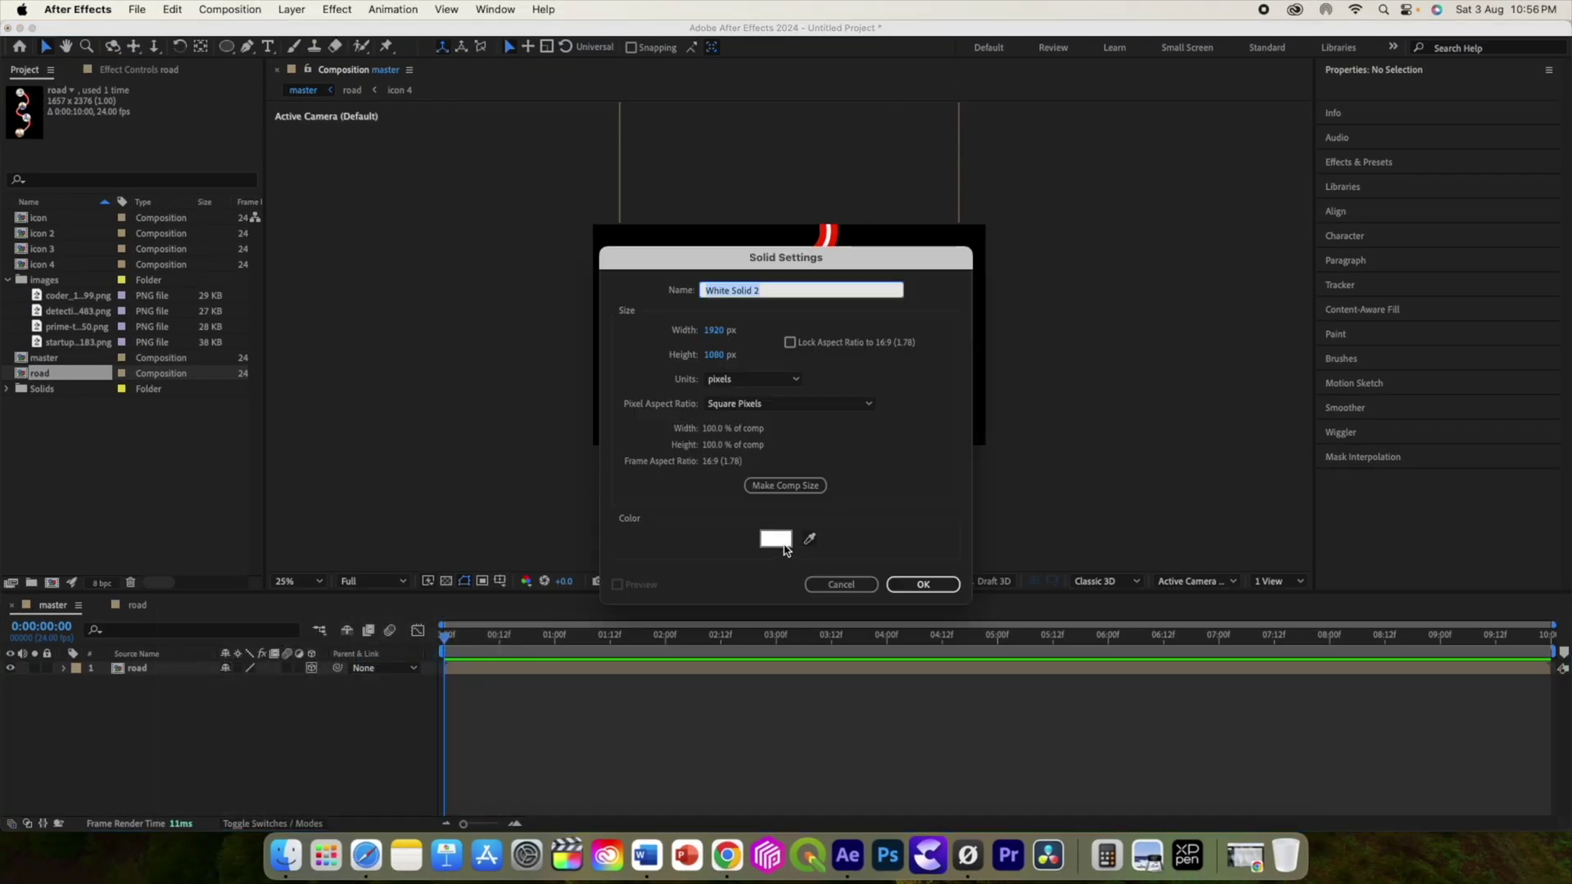
pyautogui.click(776, 539)
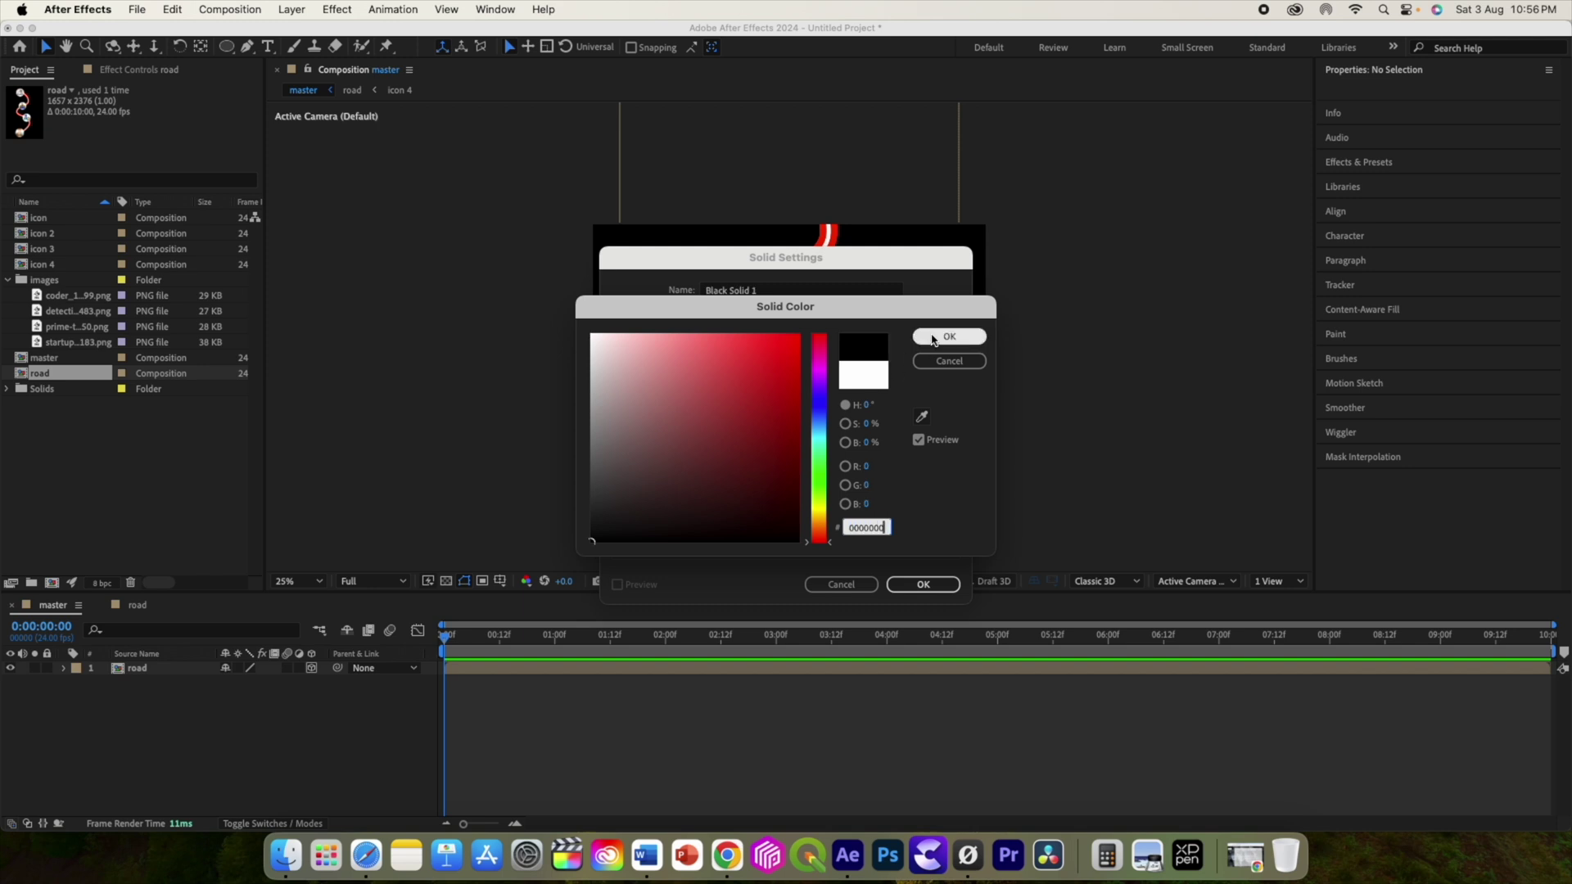
pyautogui.click(933, 338)
pyautogui.click(912, 583)
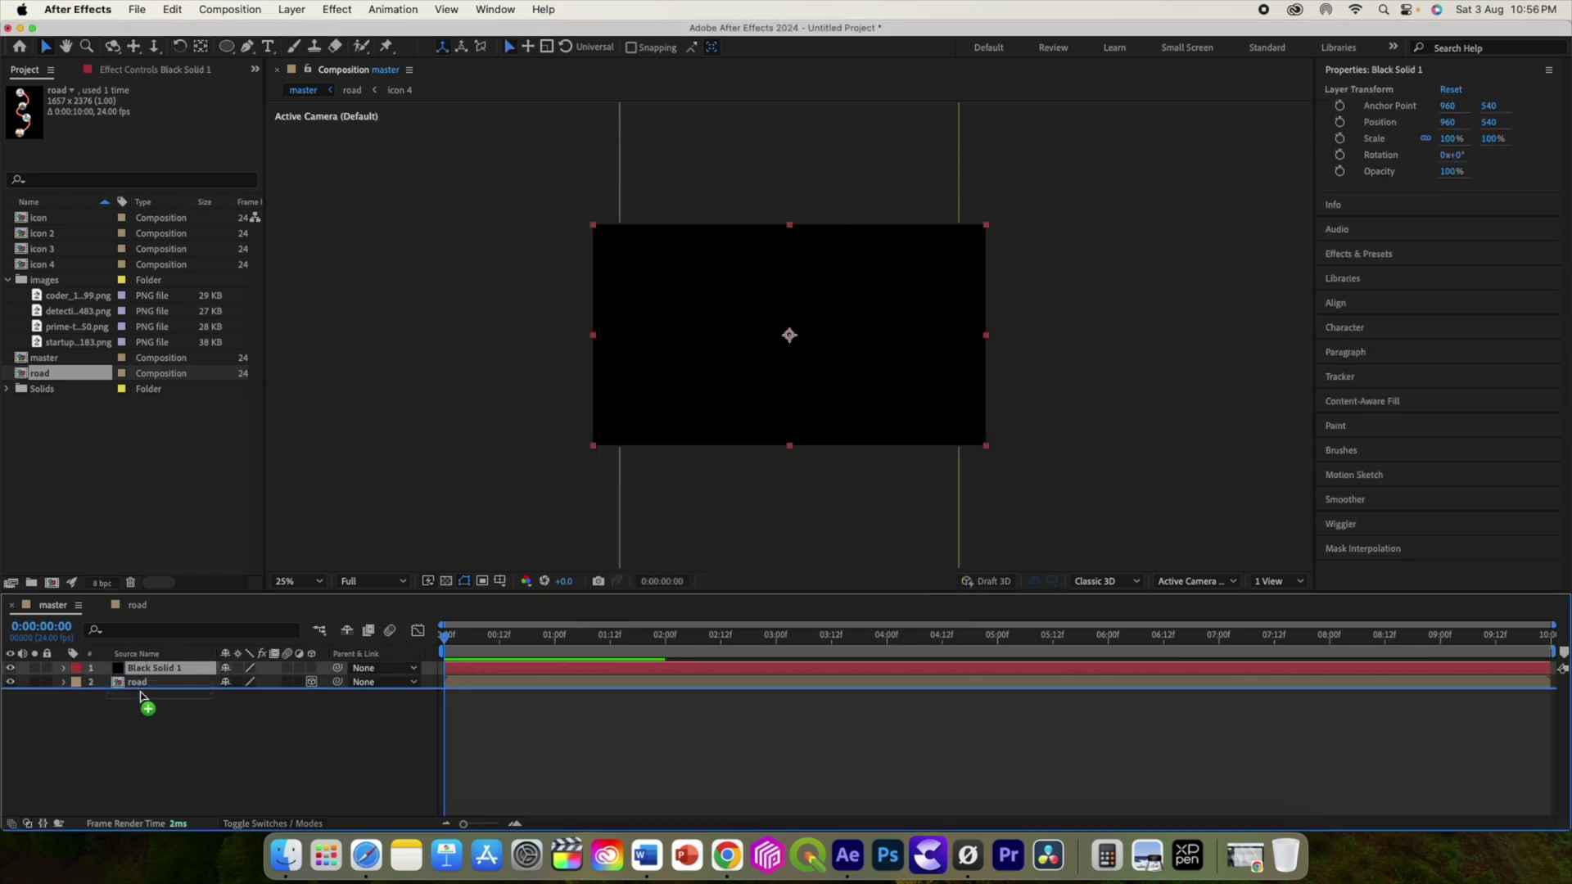
pyautogui.moveTo(141, 696); pyautogui.dragTo(143, 693)
# Apply the Grid effect to the black solid, sized with Width & Height Sliders
pyautogui.hotkey('ctrl', 'space')
pyautogui.write('gr')
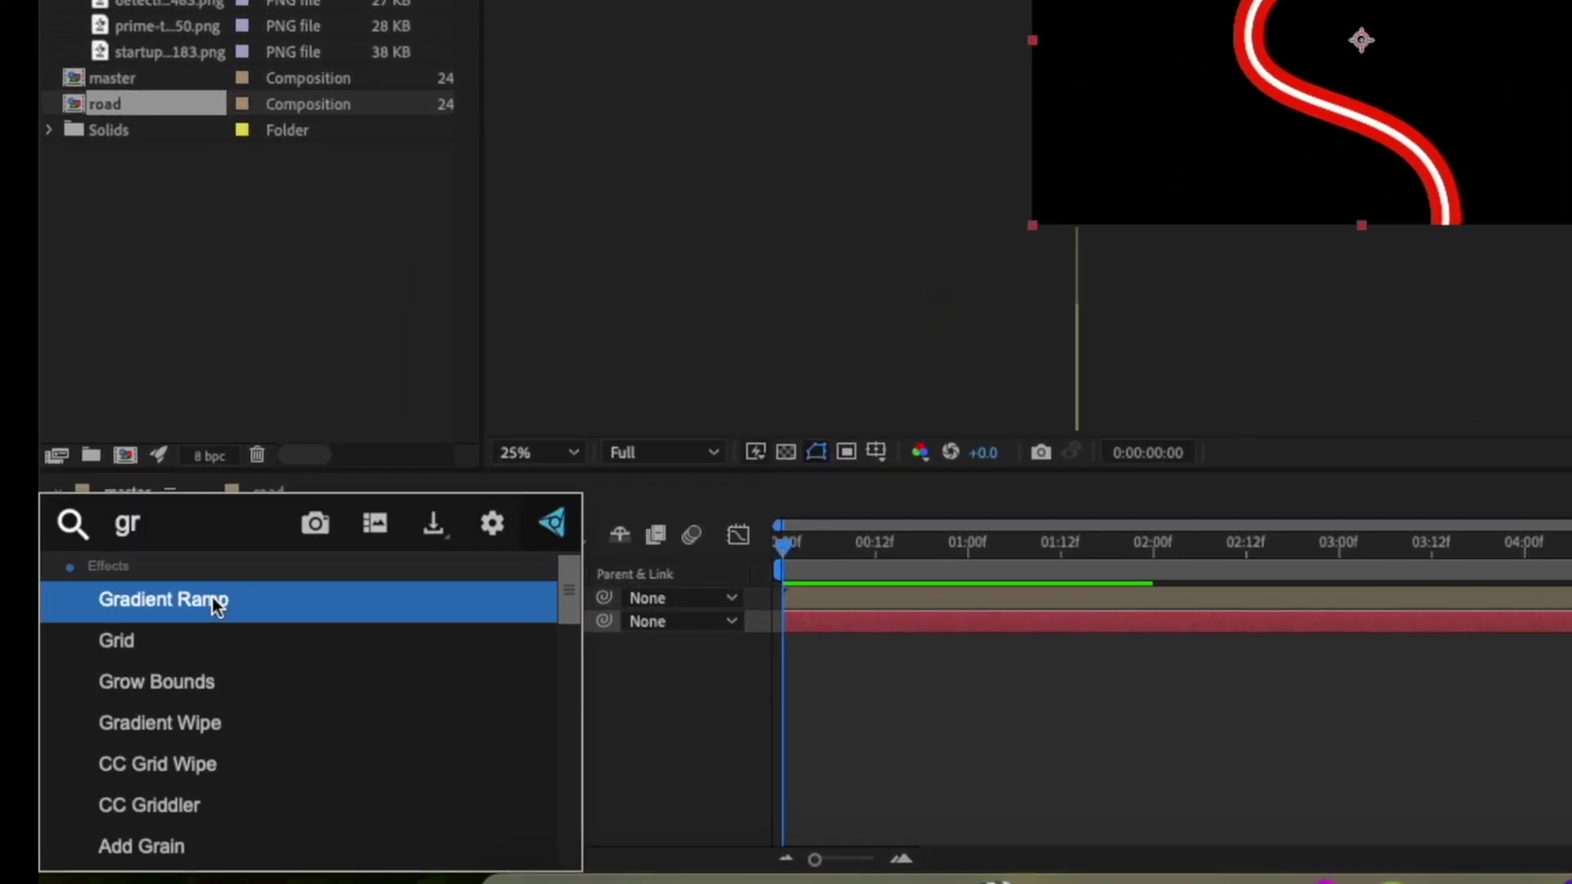
pyautogui.write('id')
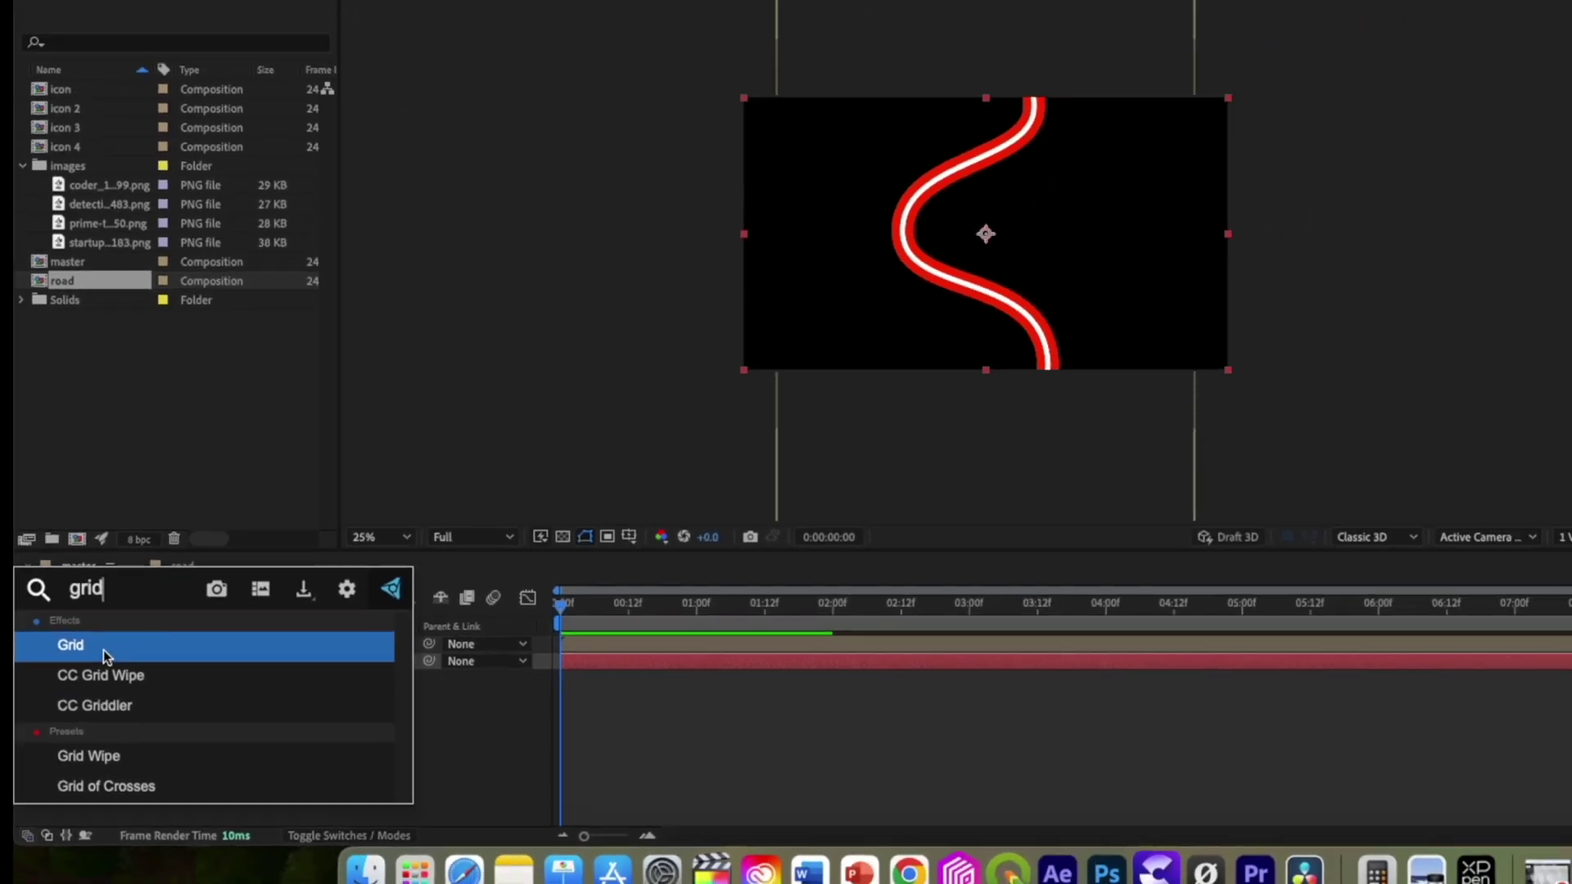
pyautogui.click(205, 602)
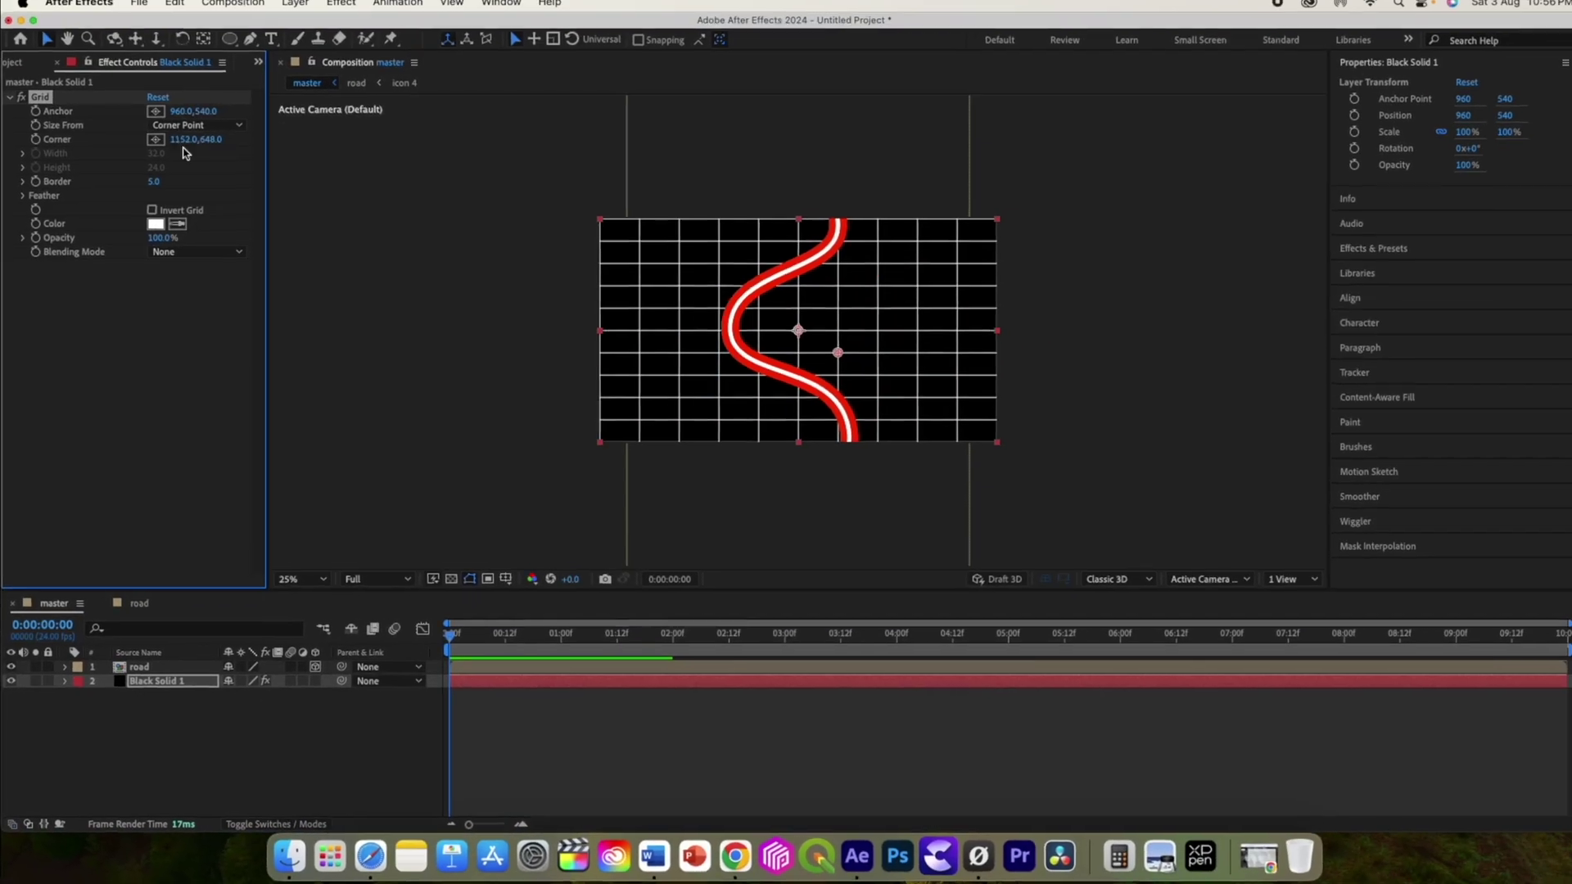
pyautogui.click(195, 129)
pyautogui.click(205, 180)
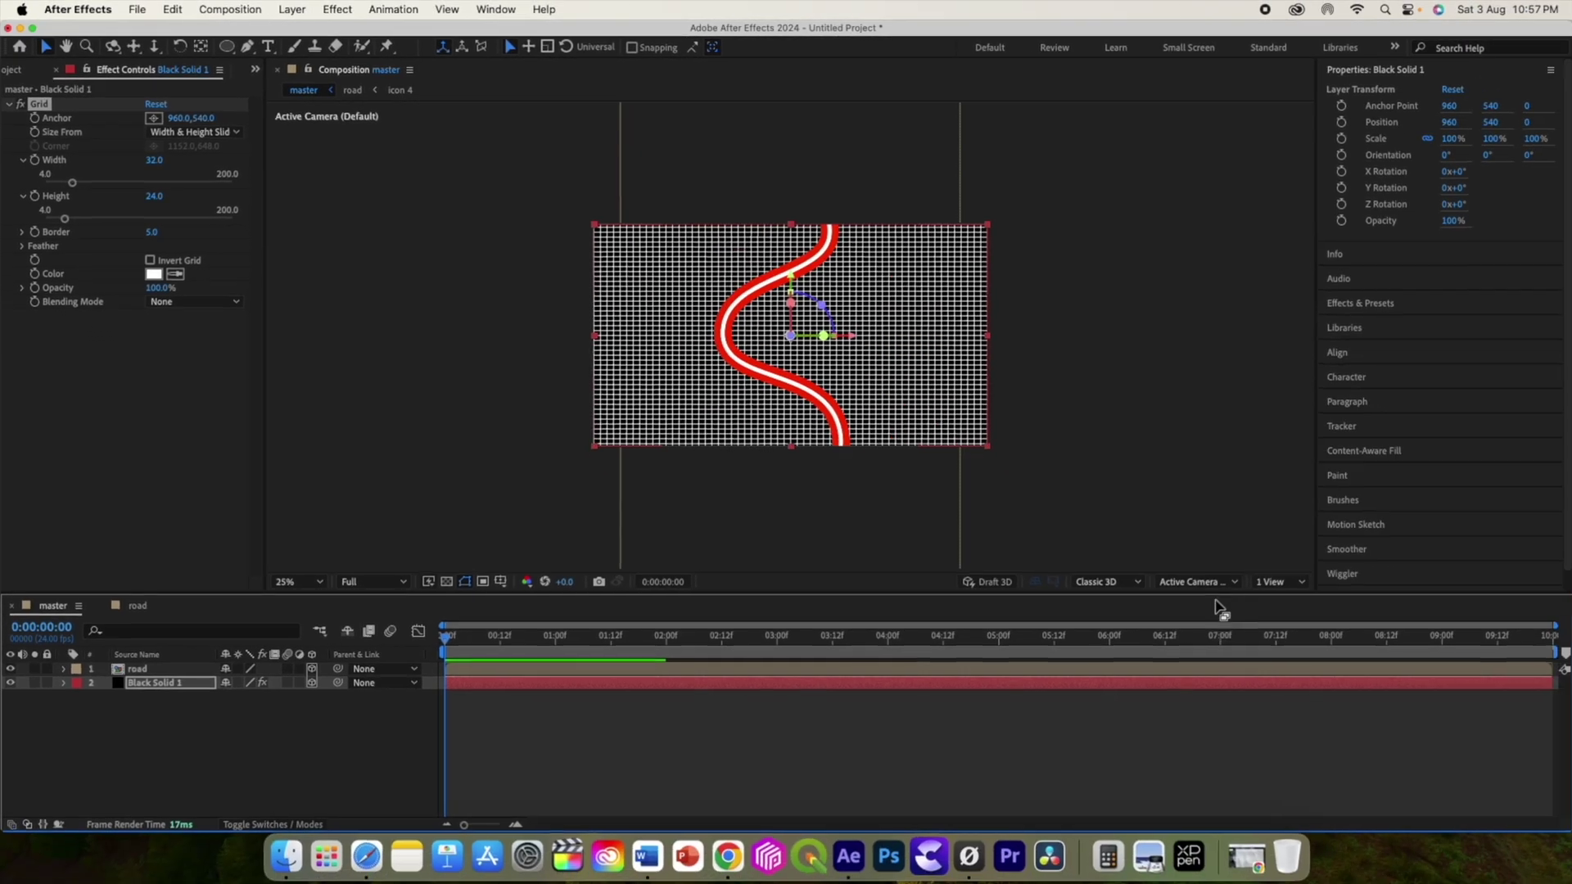
# Split the viewer into two views and push the grid solid back in depth
pyautogui.click(1284, 583)
pyautogui.click(1296, 616)
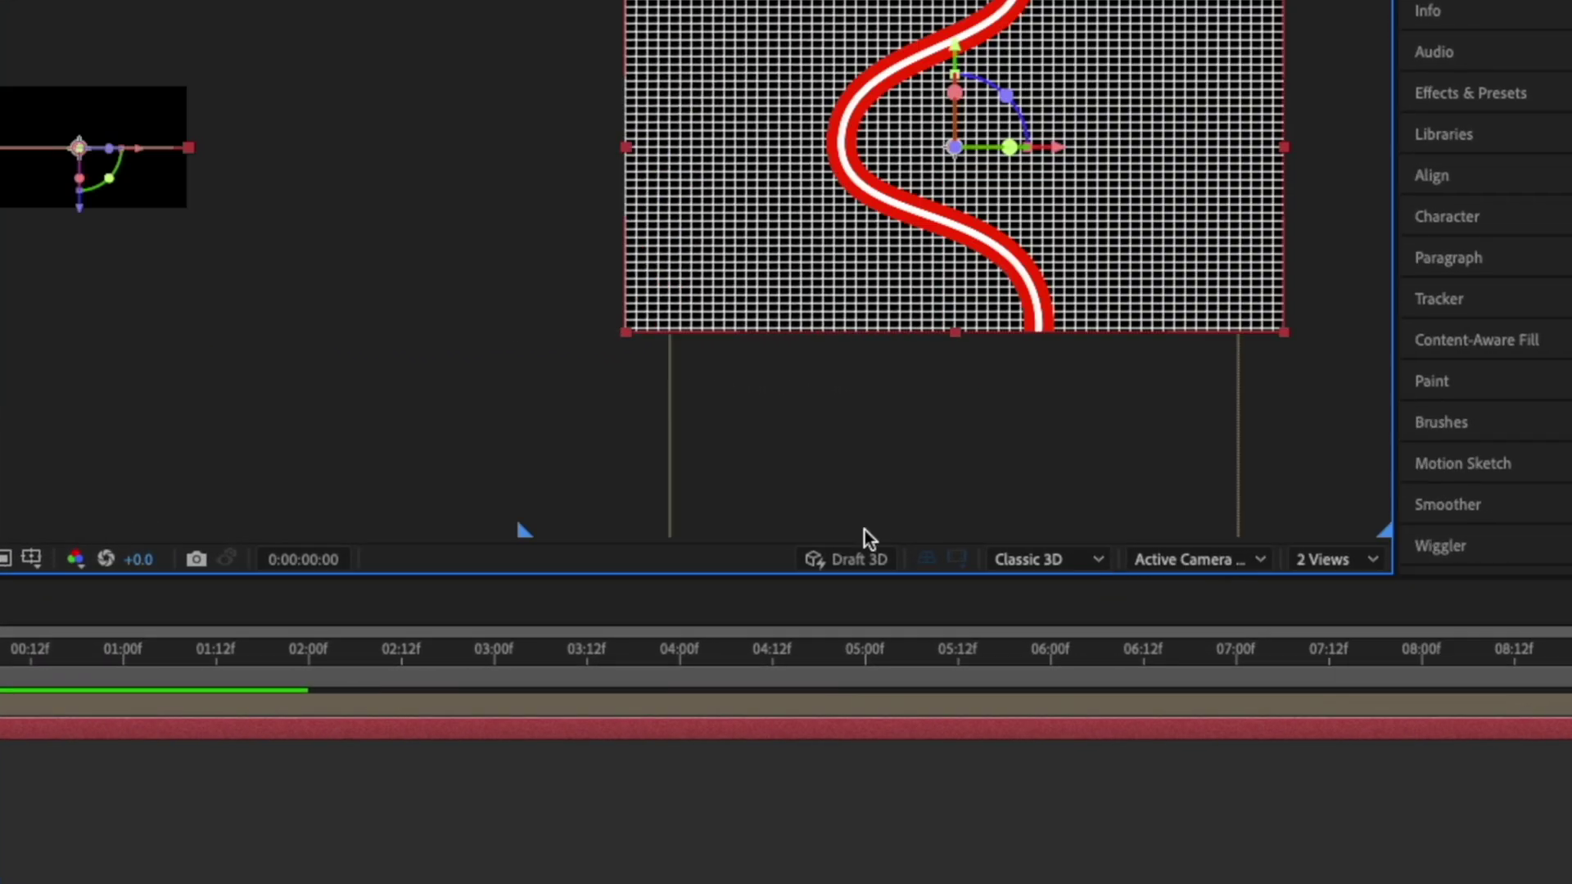
pyautogui.moveTo(79, 207)
pyautogui.mouseDown()
pyautogui.moveTo(73, 225)
pyautogui.moveTo(77, 205)
pyautogui.mouseUp()
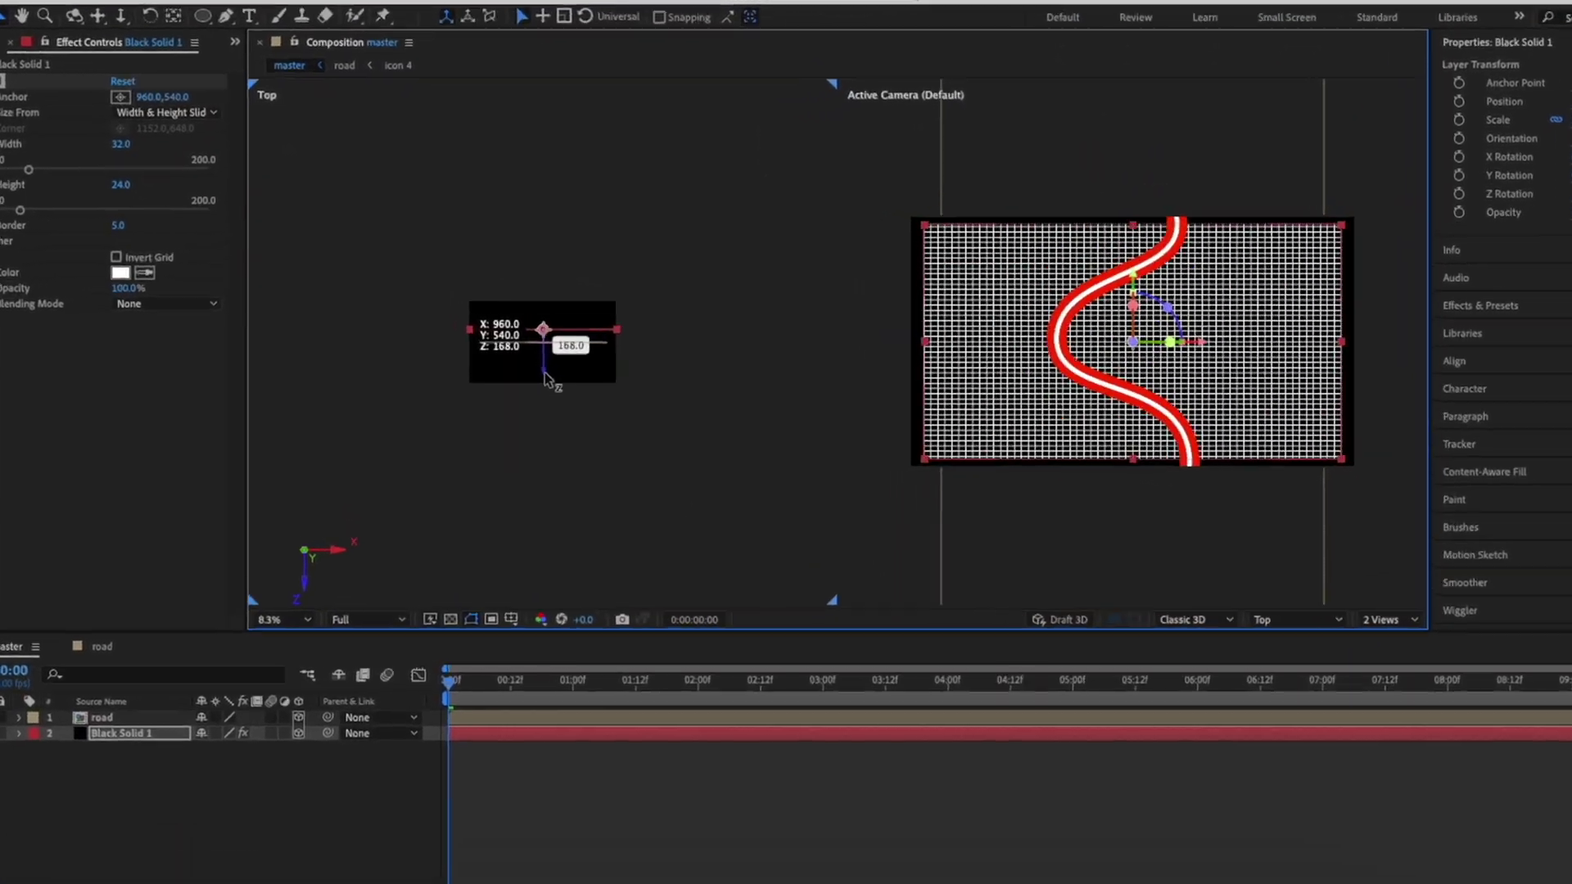
pyautogui.moveTo(545, 374); pyautogui.dragTo(545, 376)
pyautogui.hotkey('ctrl', 'd')
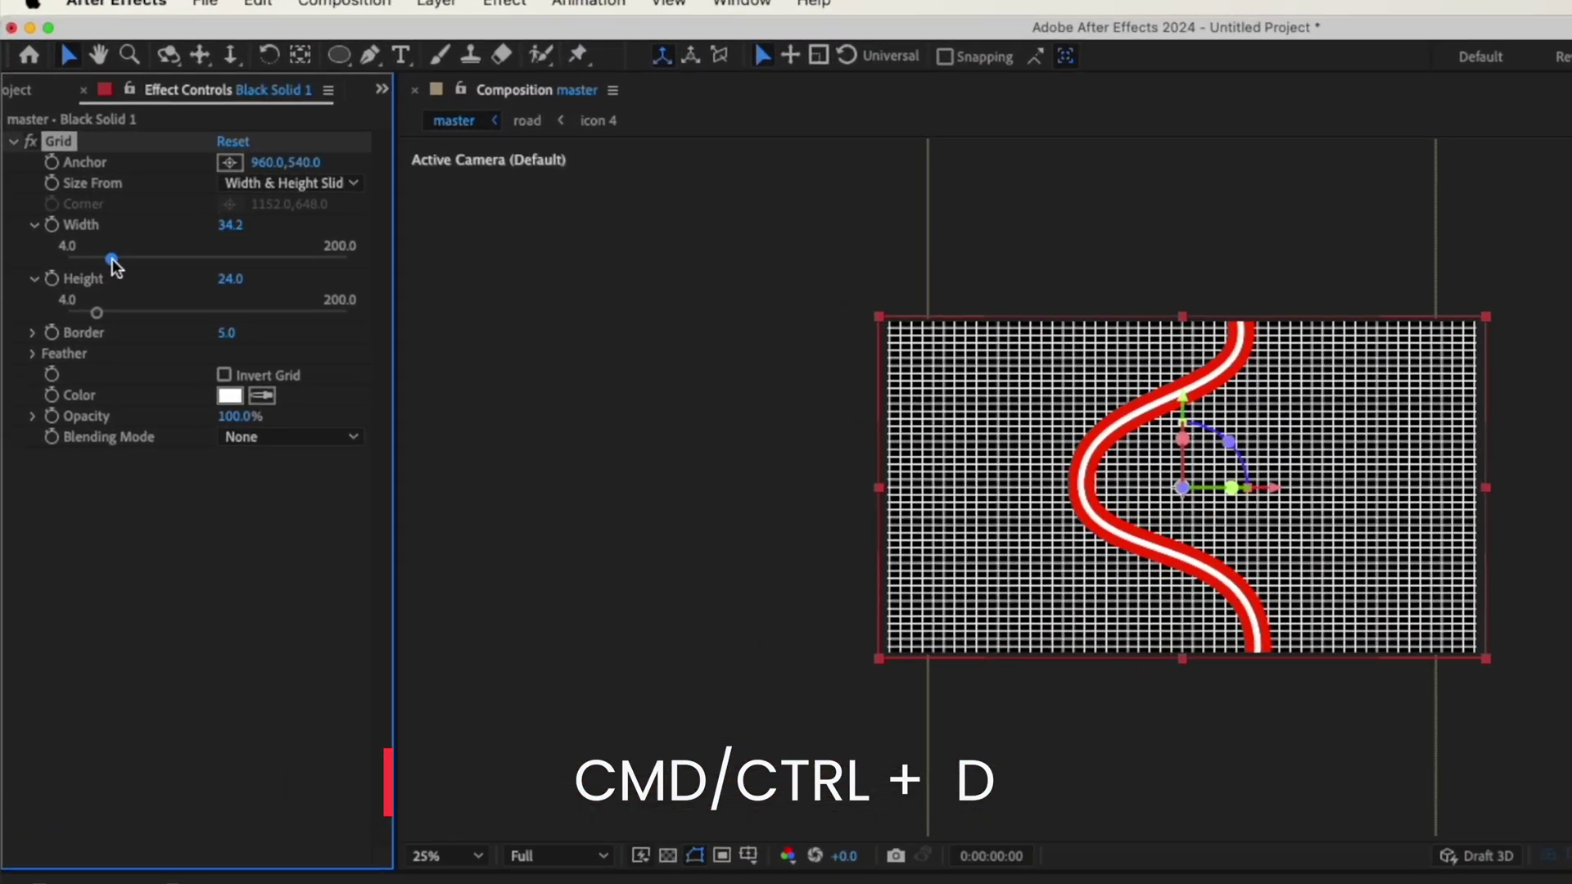
# Widen the grid cells to 46.3, make them taller, and fade the grid to 10% opacity
pyautogui.moveTo(112, 261); pyautogui.dragTo(130, 261)
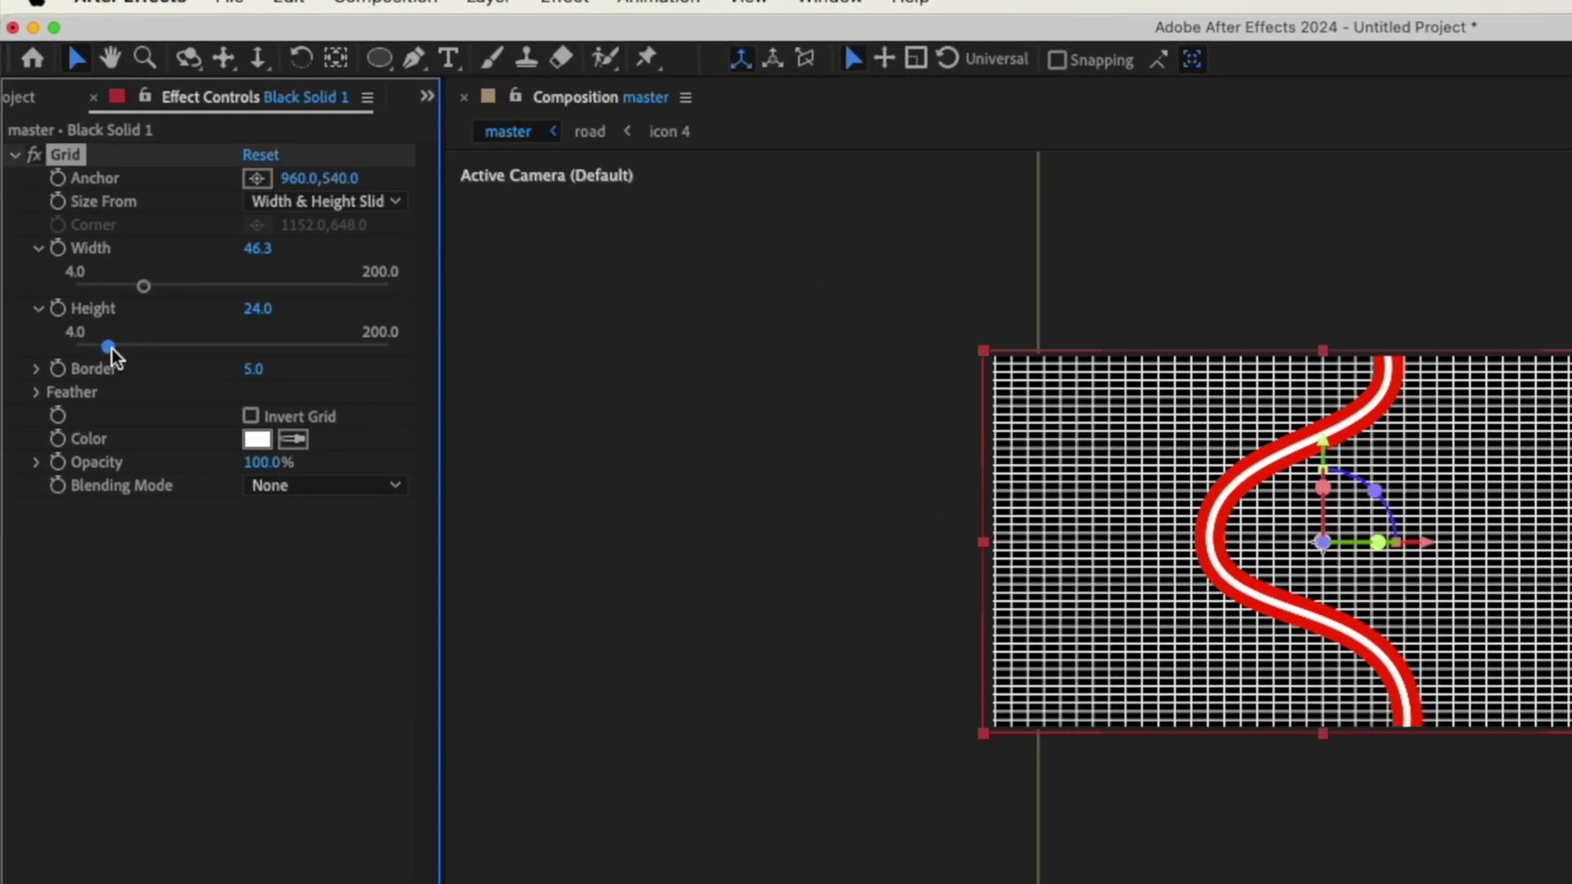
pyautogui.moveTo(100, 315); pyautogui.dragTo(132, 349)
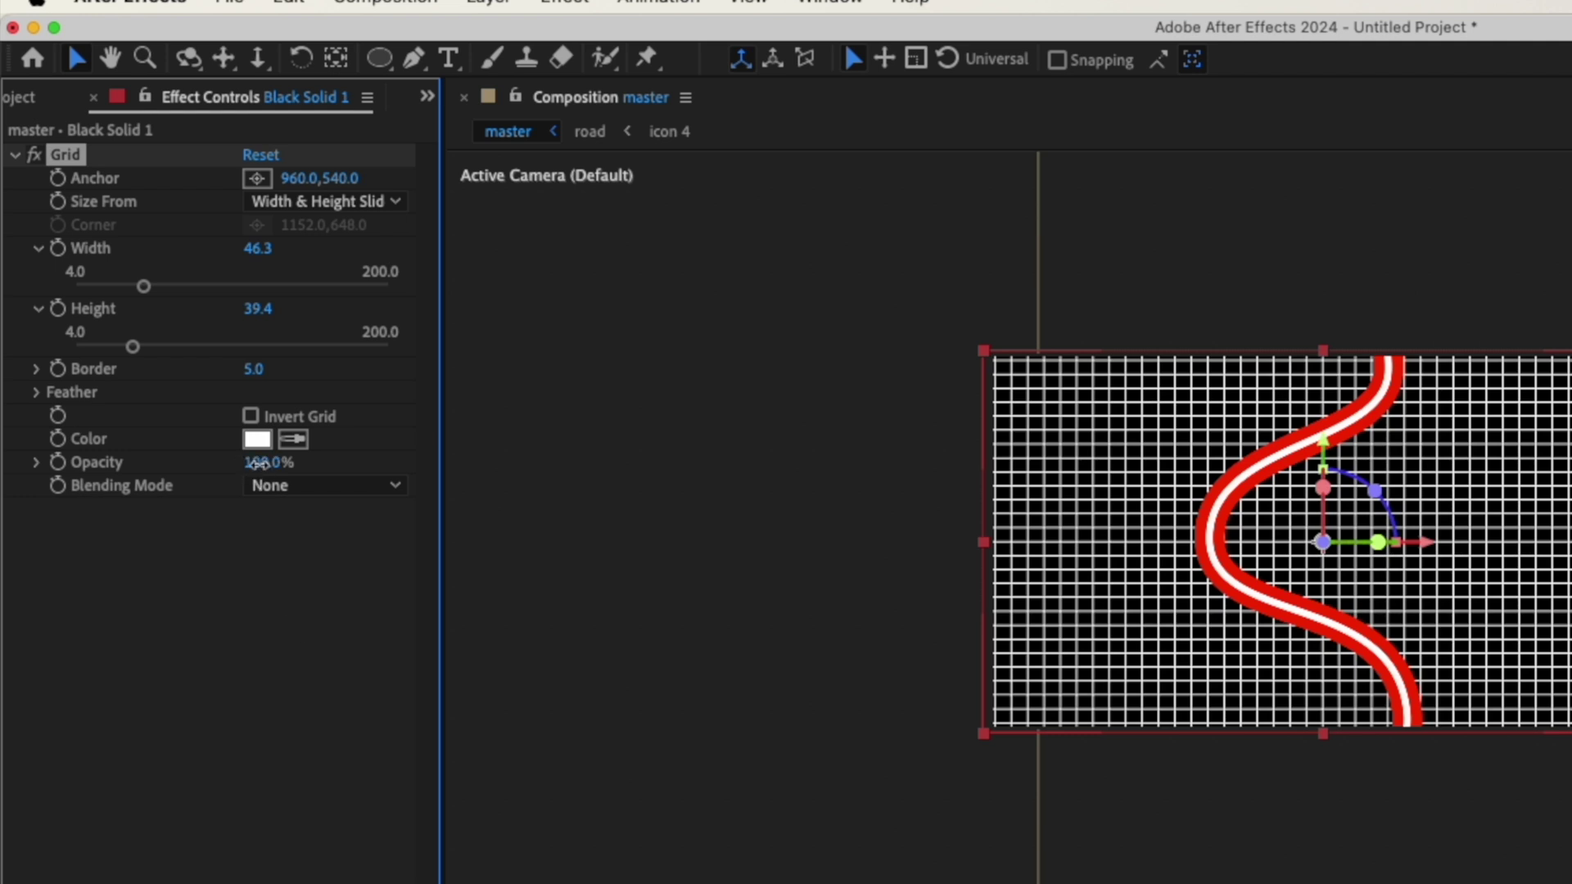
pyautogui.moveTo(236, 464); pyautogui.dragTo(136, 452)
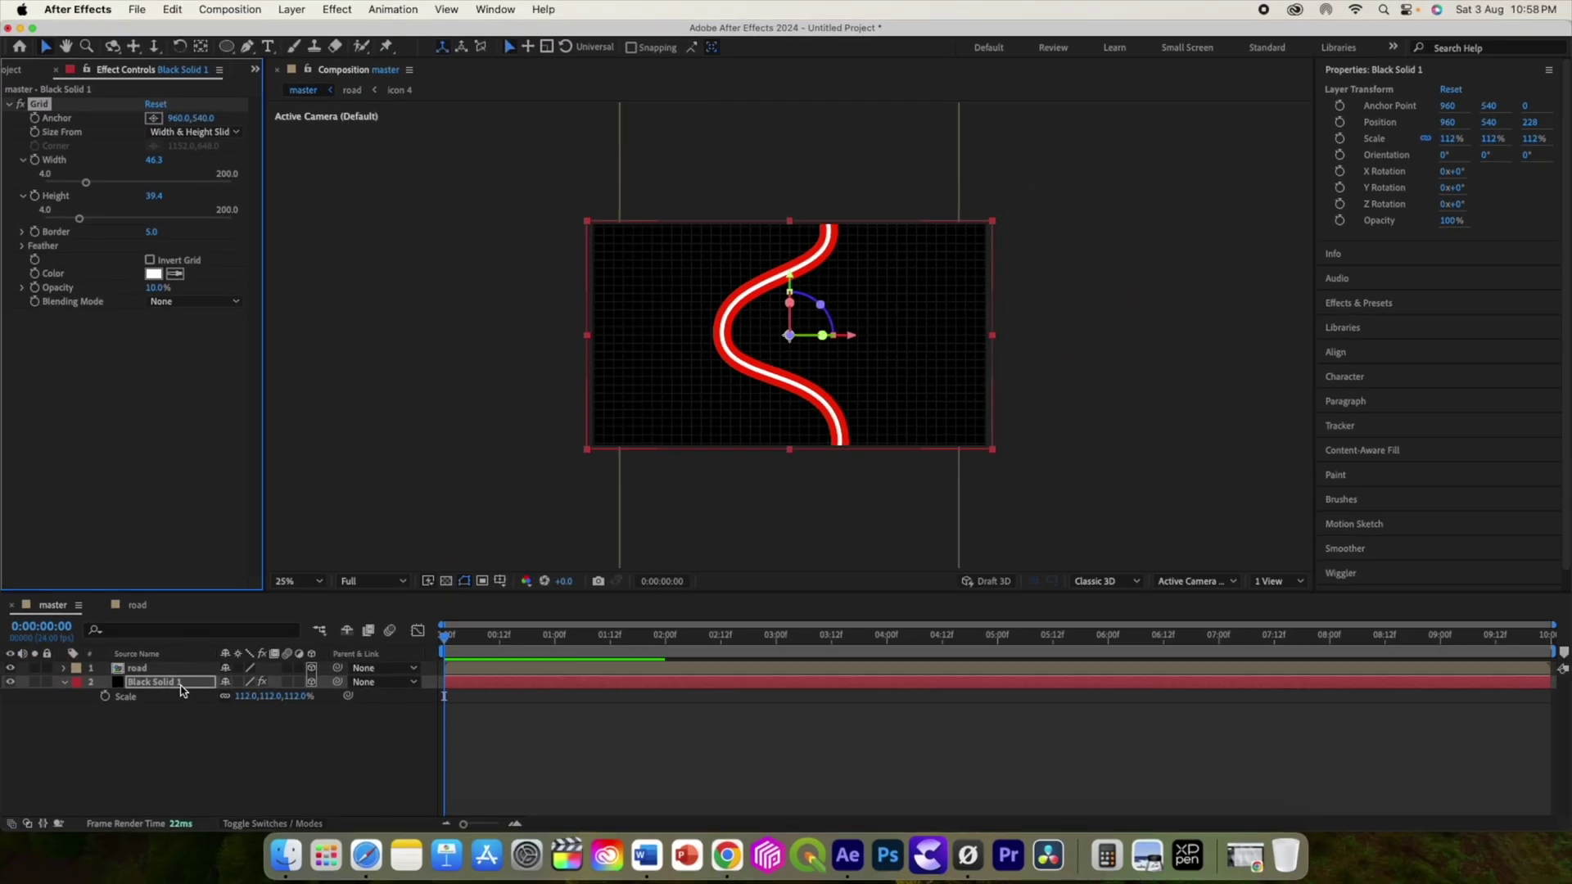
pyautogui.click(285, 764)
# Add a new 35mm two-node camera, Camera 1, to master
pyautogui.rightClick(285, 764)
pyautogui.moveTo(368, 616)
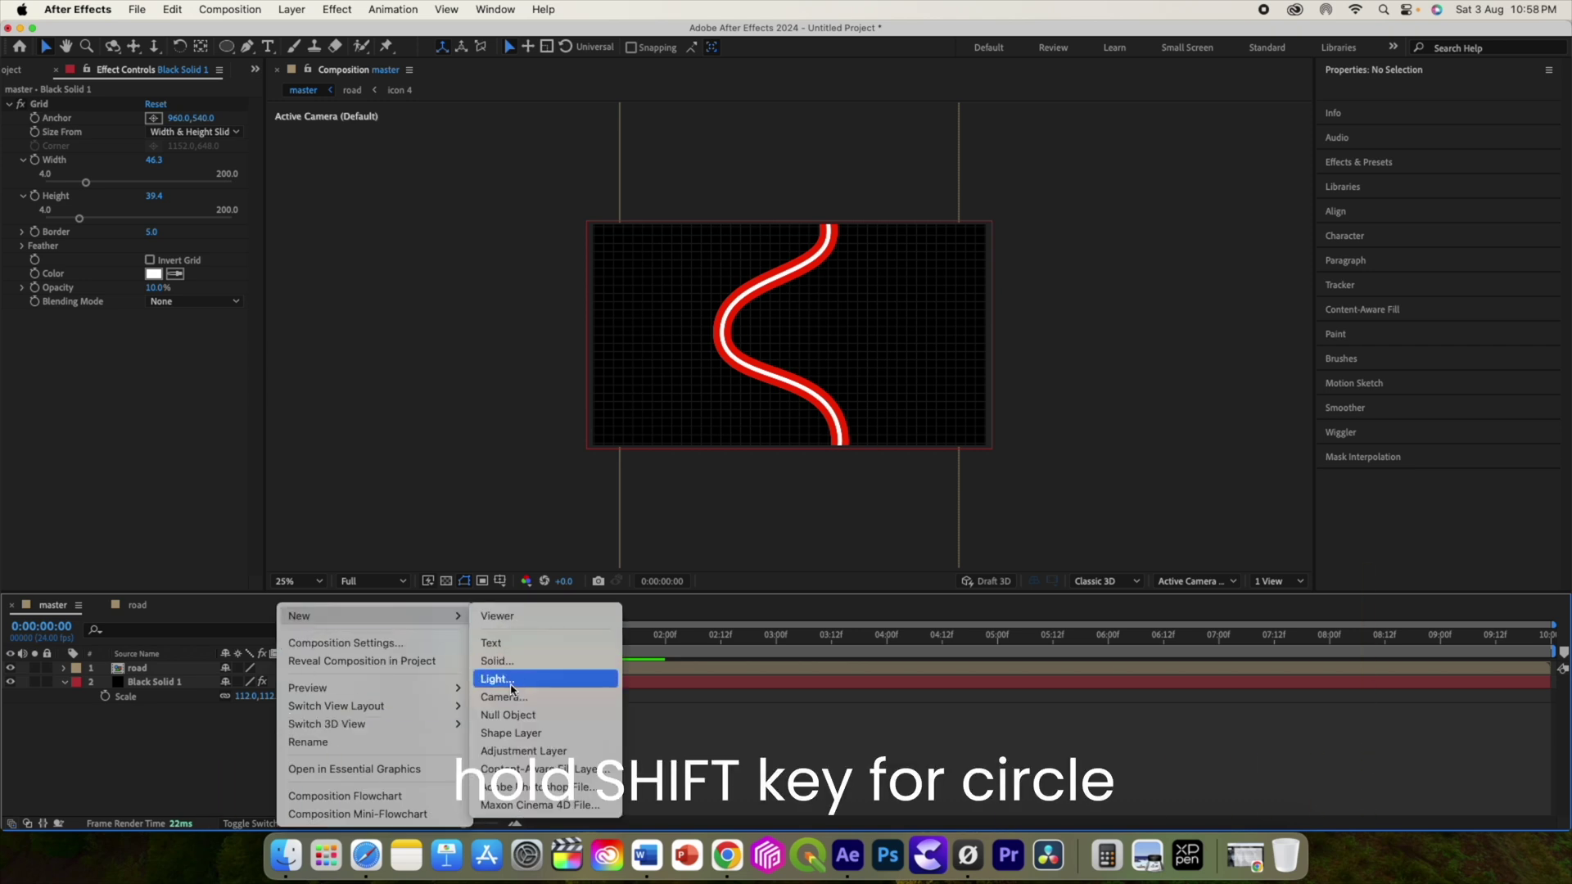
pyautogui.click(503, 697)
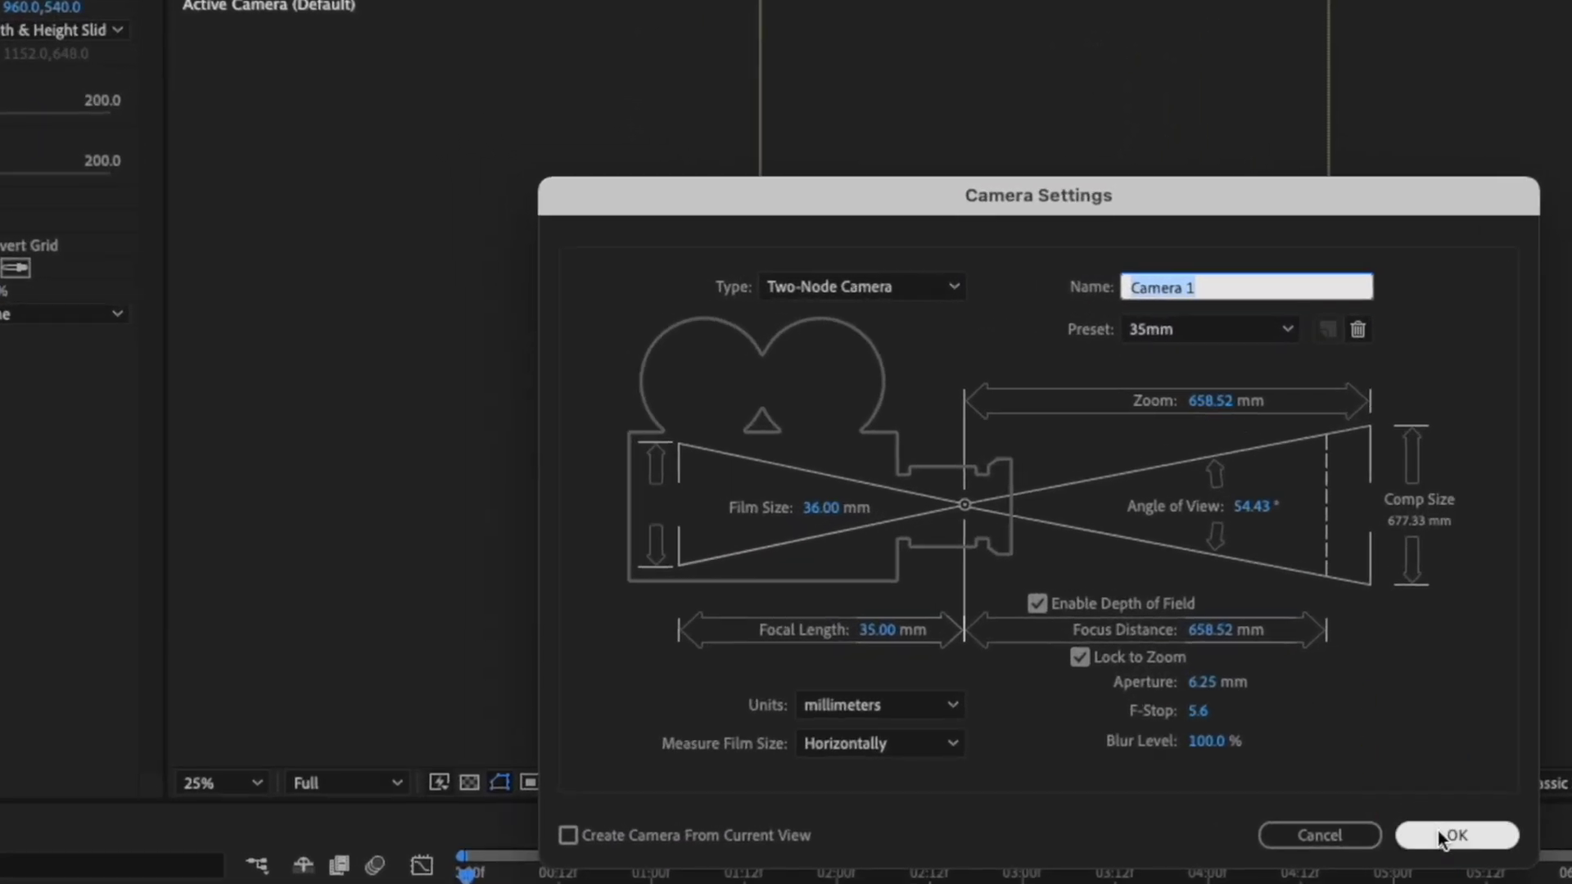
pyautogui.click(1437, 831)
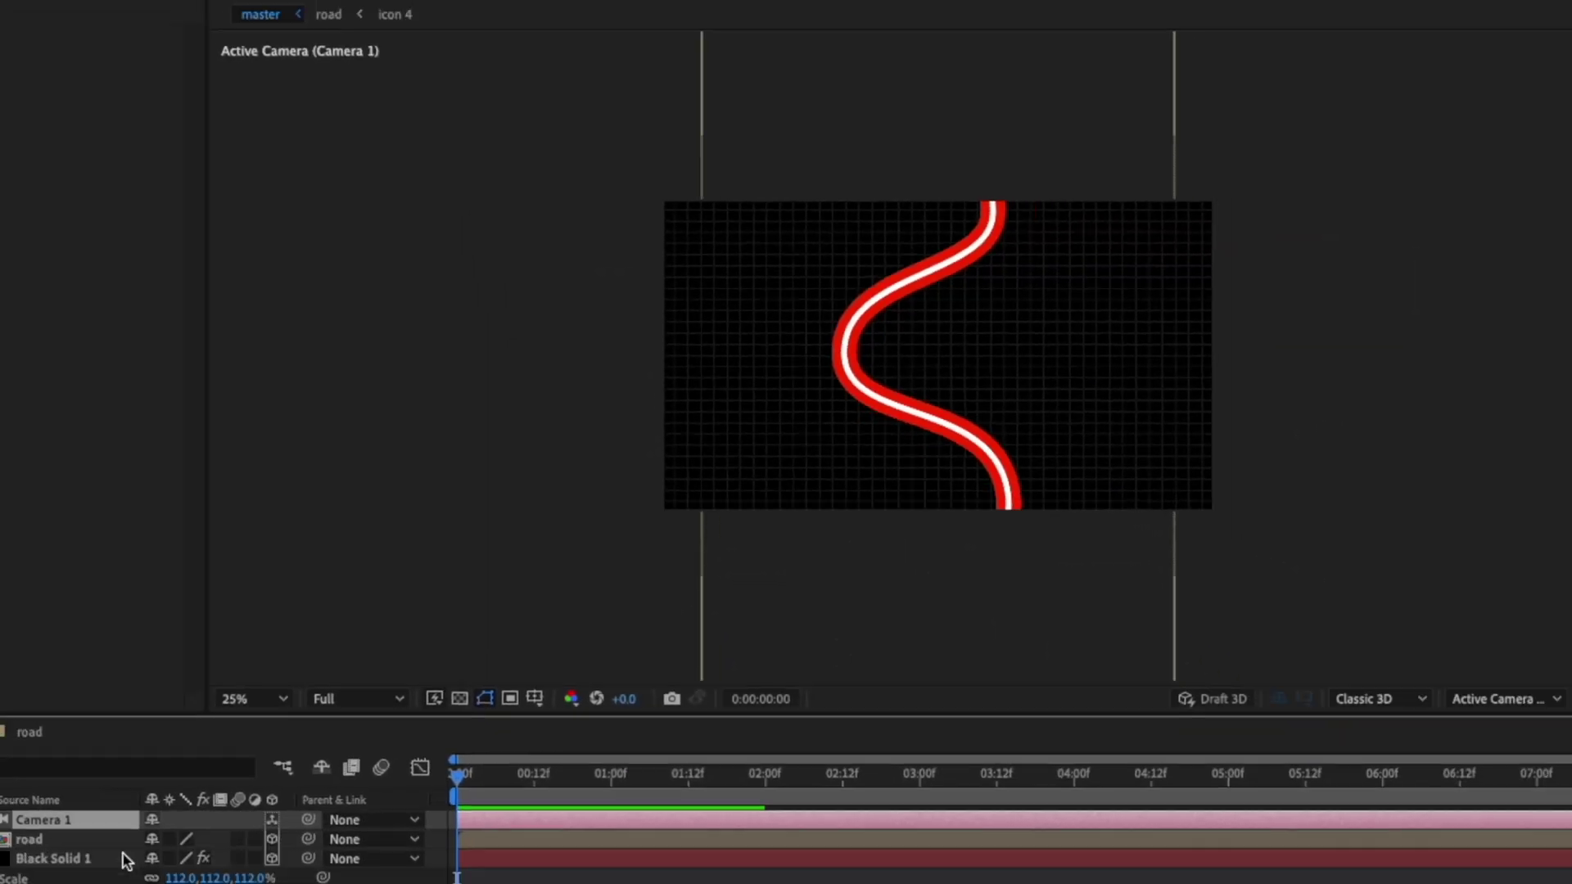
# Add Null 1, parent Camera 1 to it, and reveal the null's Position
pyautogui.rightClick(146, 847)
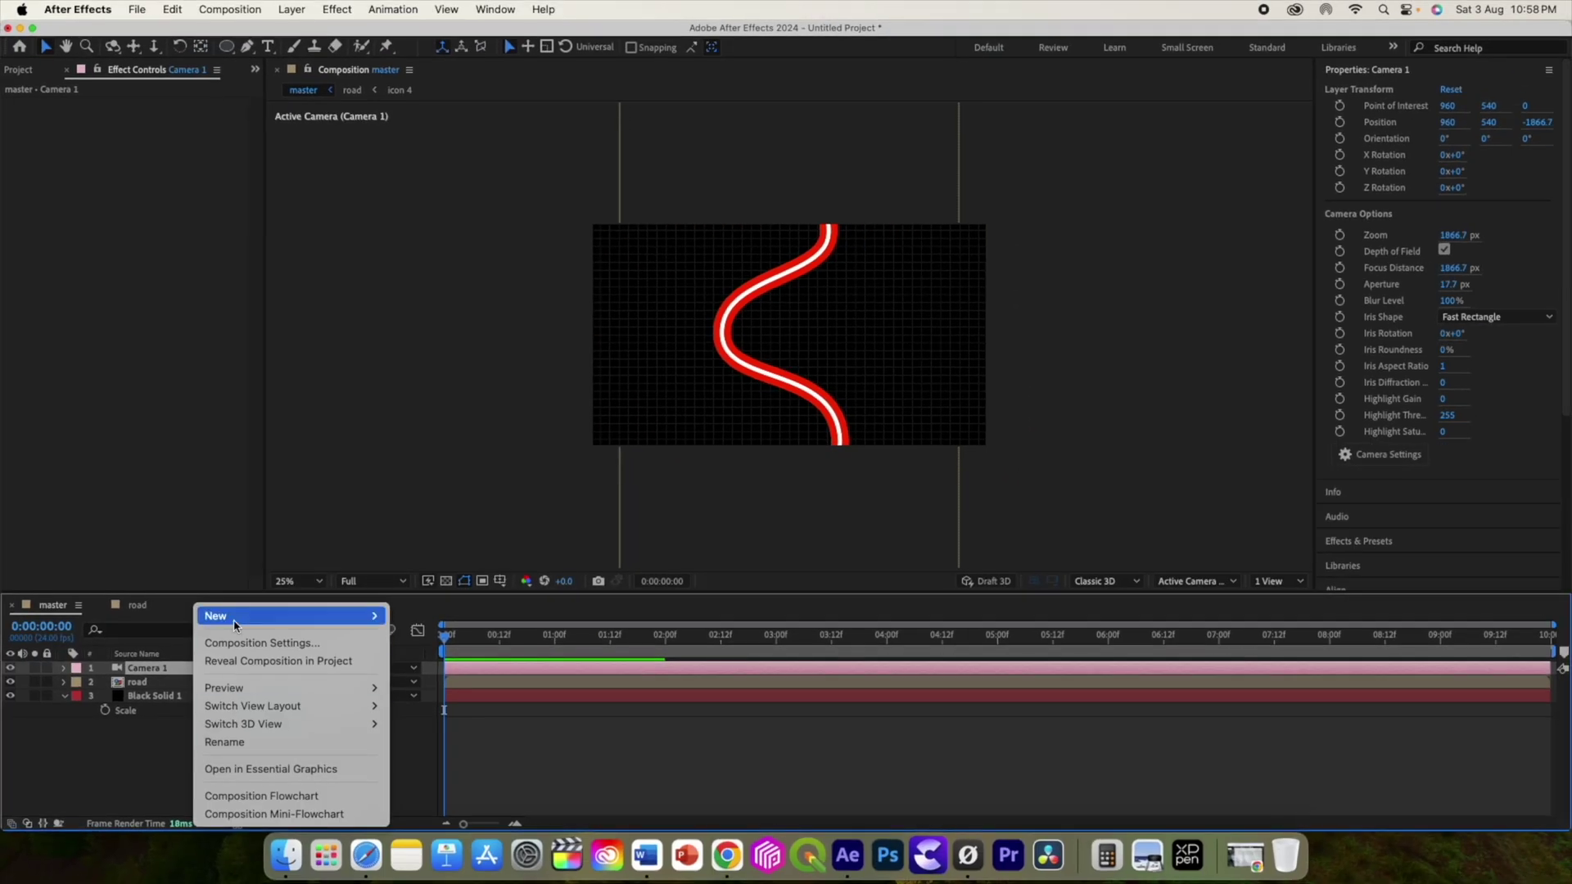
pyautogui.moveTo(235, 624)
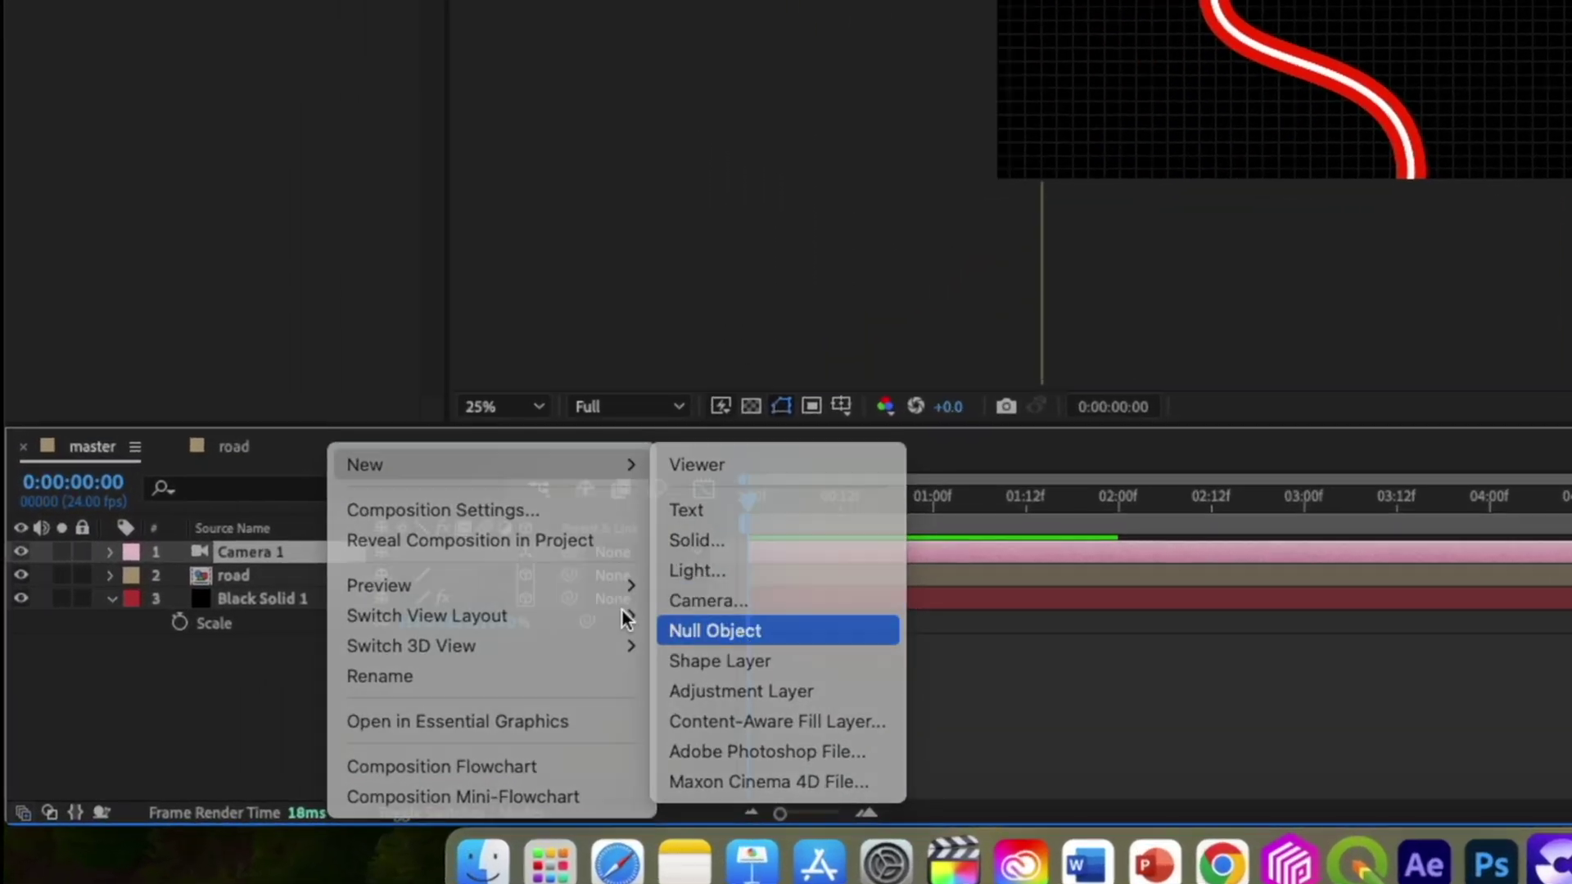
pyautogui.click(715, 630)
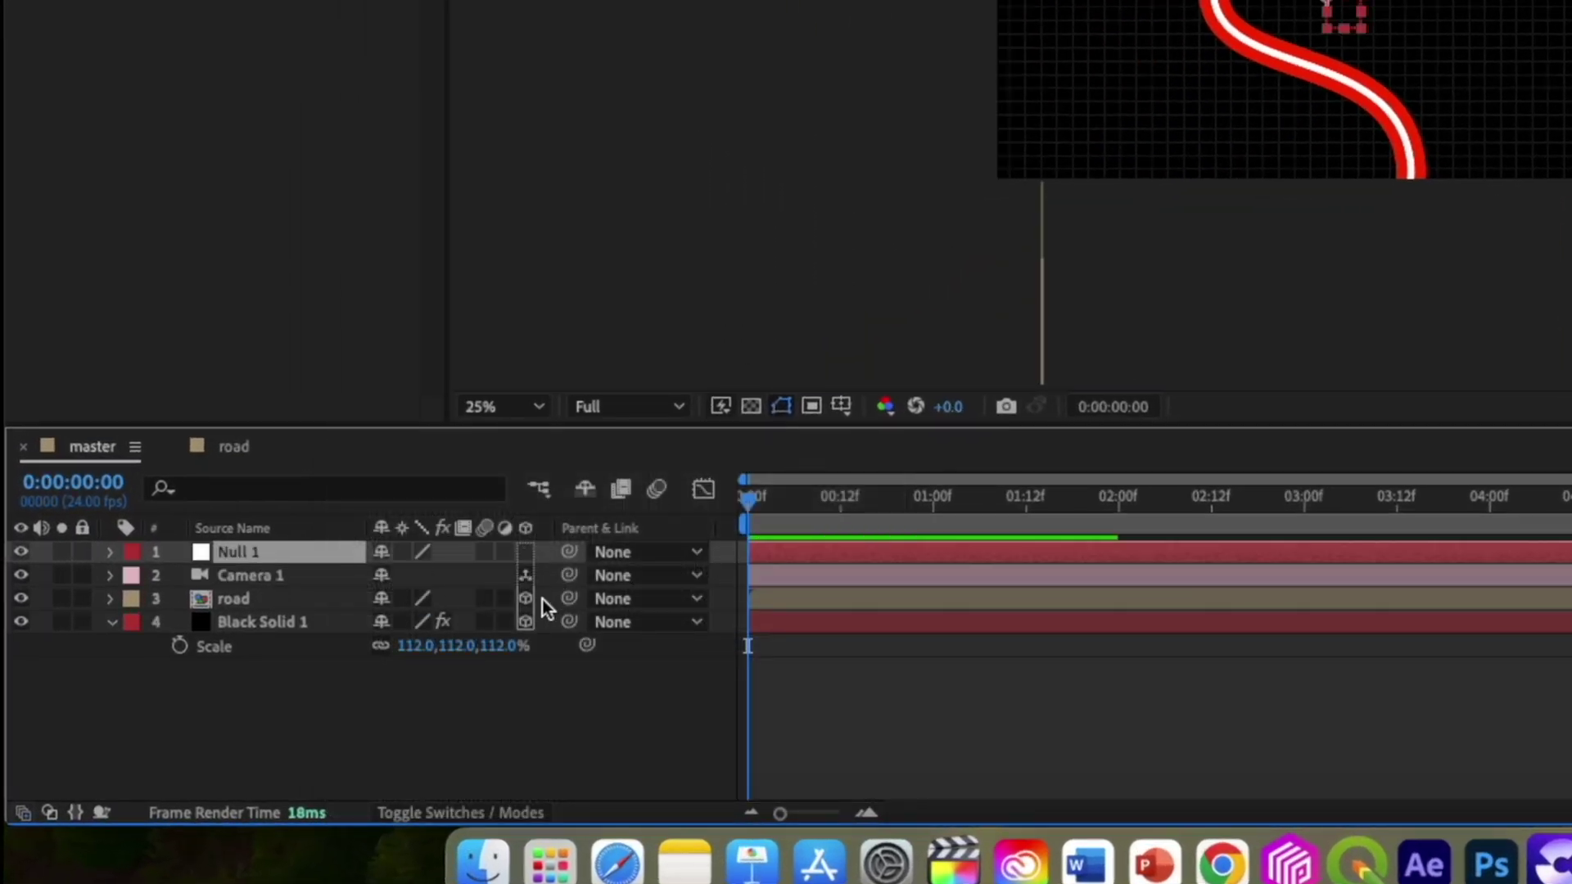
pyautogui.moveTo(569, 575); pyautogui.dragTo(326, 557)
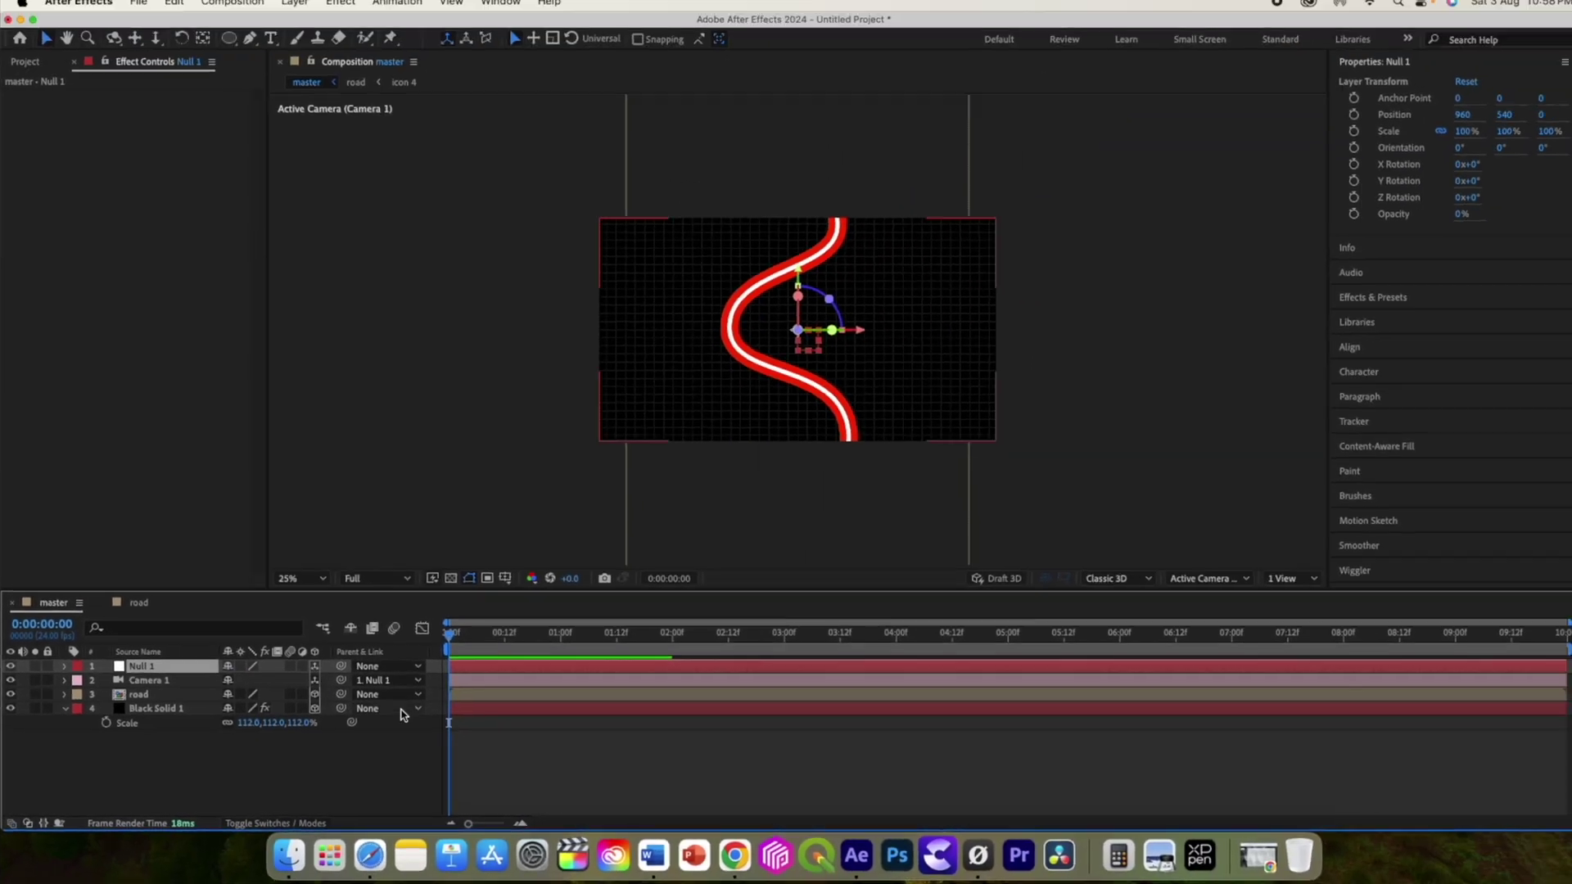
pyautogui.press('p')
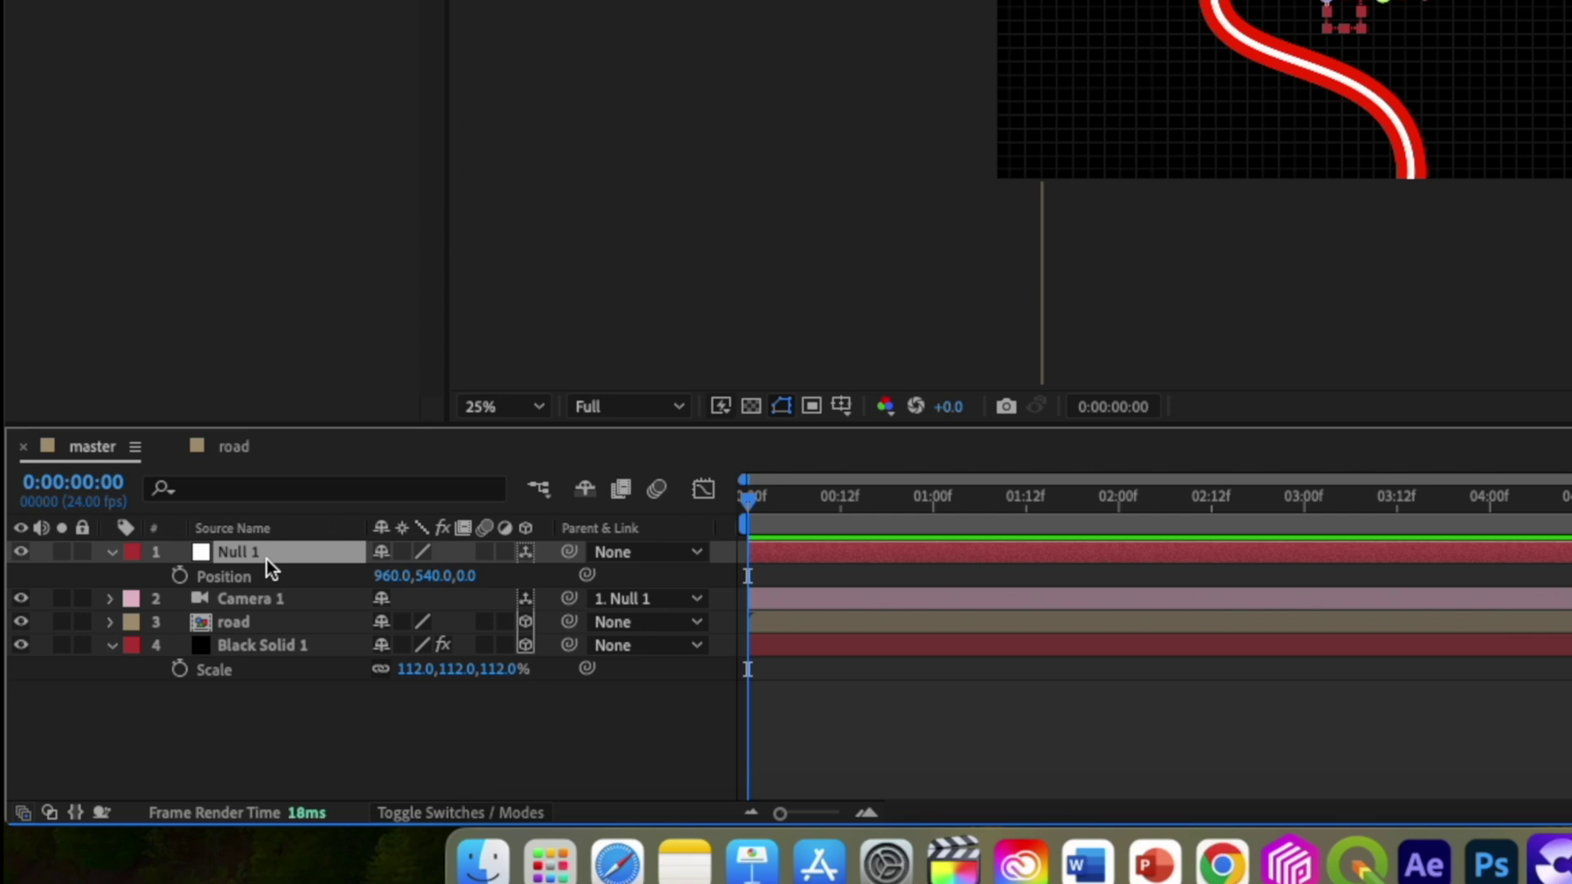
# Keyframe Null 1 at 0:00 with Orientation X tilted to 25° and a slight Z twist
pyautogui.hotkey('shift', 'r')
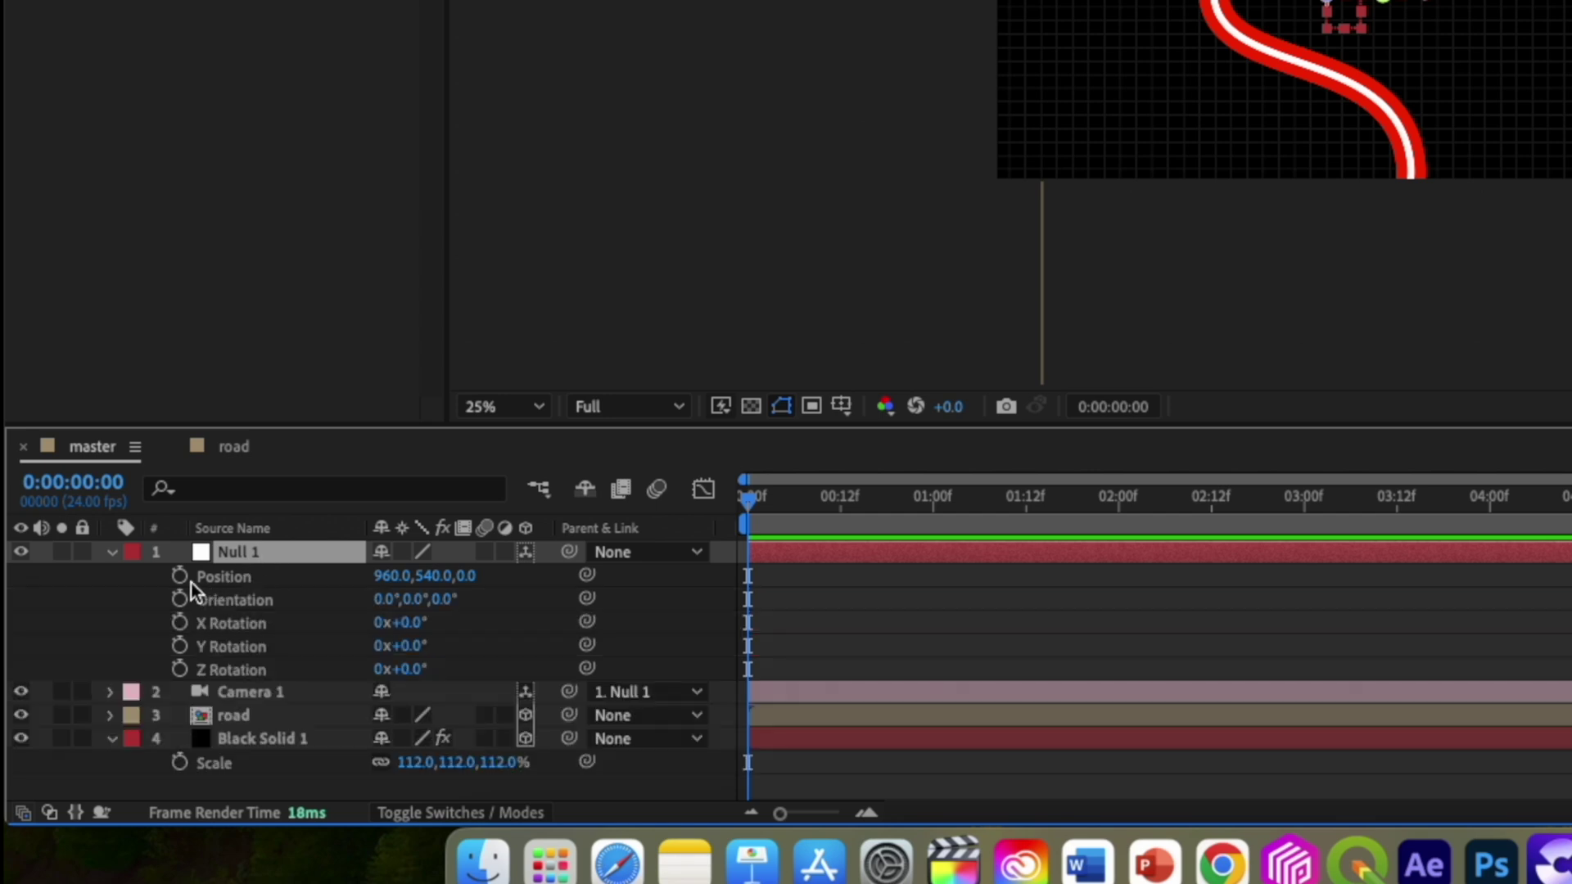
pyautogui.moveTo(180, 576); pyautogui.dragTo(179, 668)
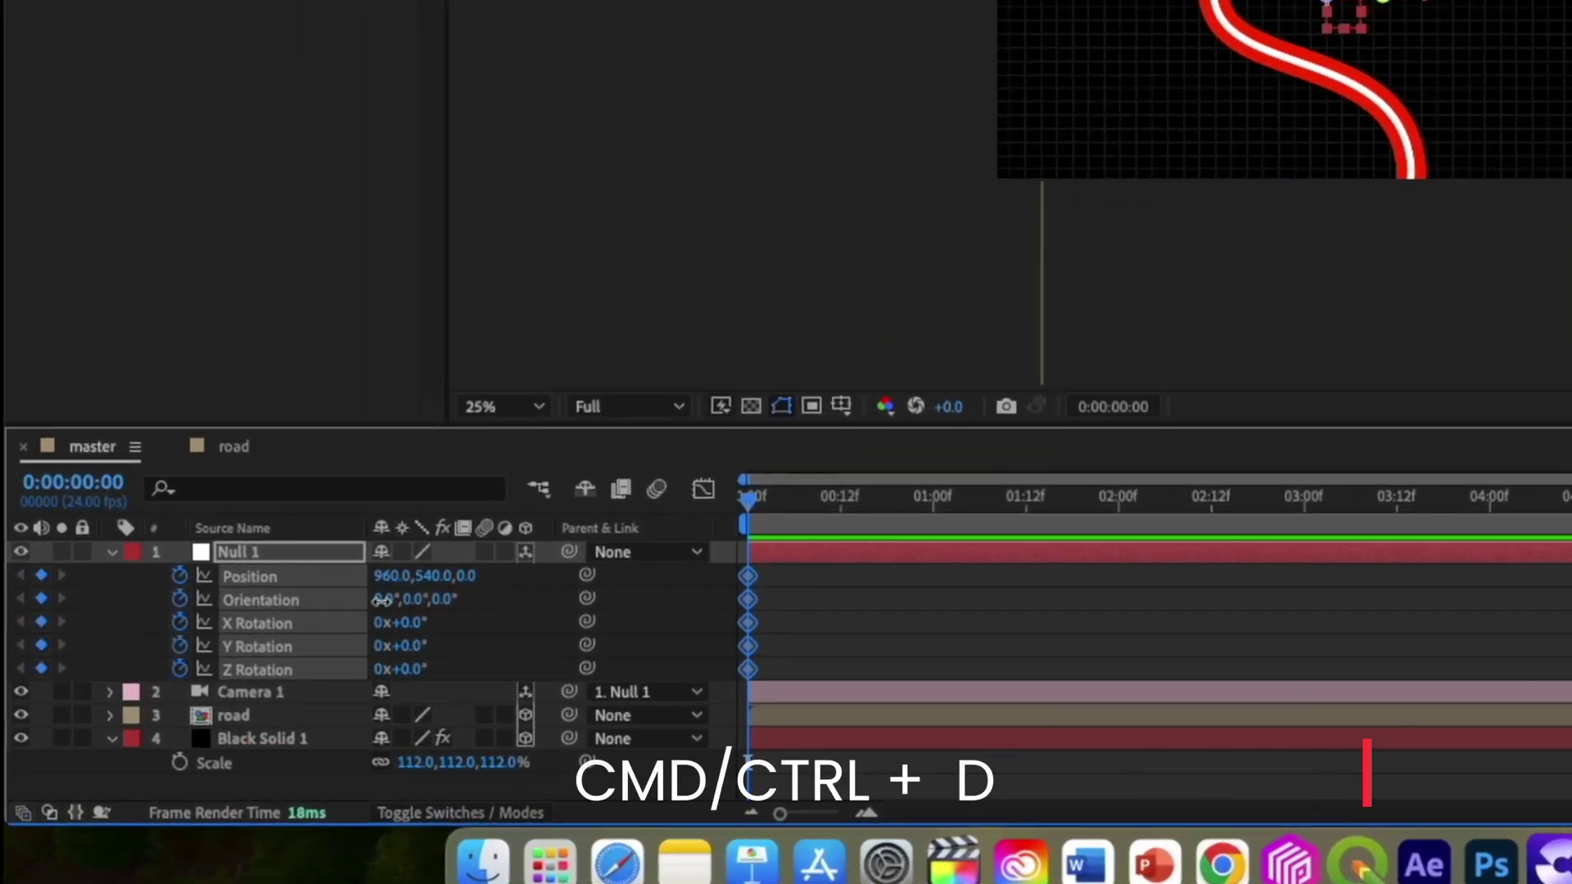
pyautogui.moveTo(381, 600); pyautogui.dragTo(429, 600)
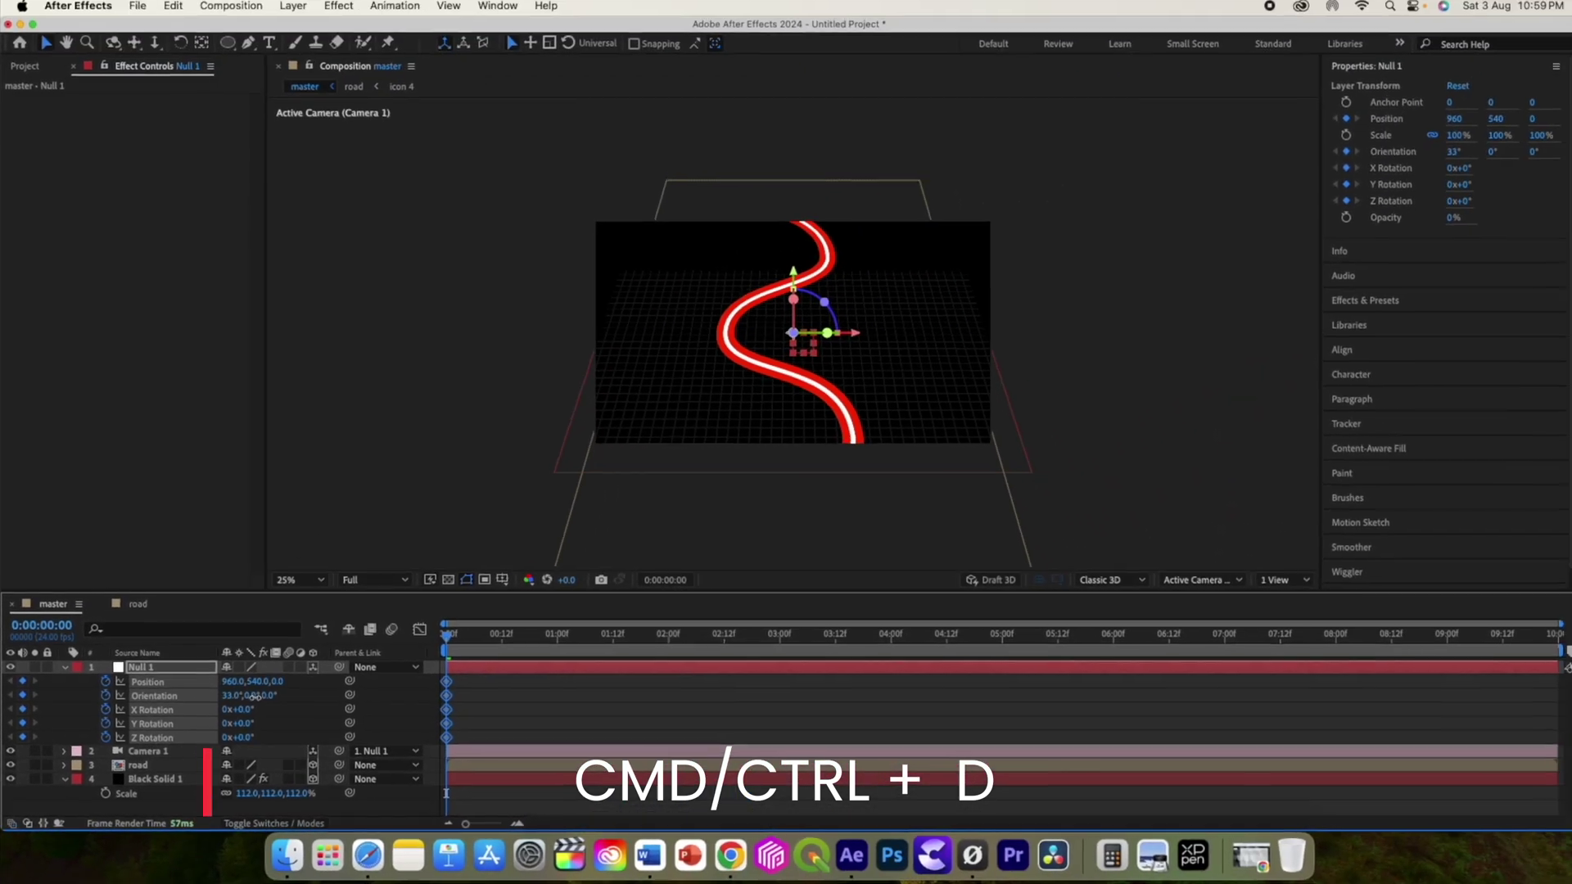
pyautogui.moveTo(251, 696); pyautogui.dragTo(278, 696)
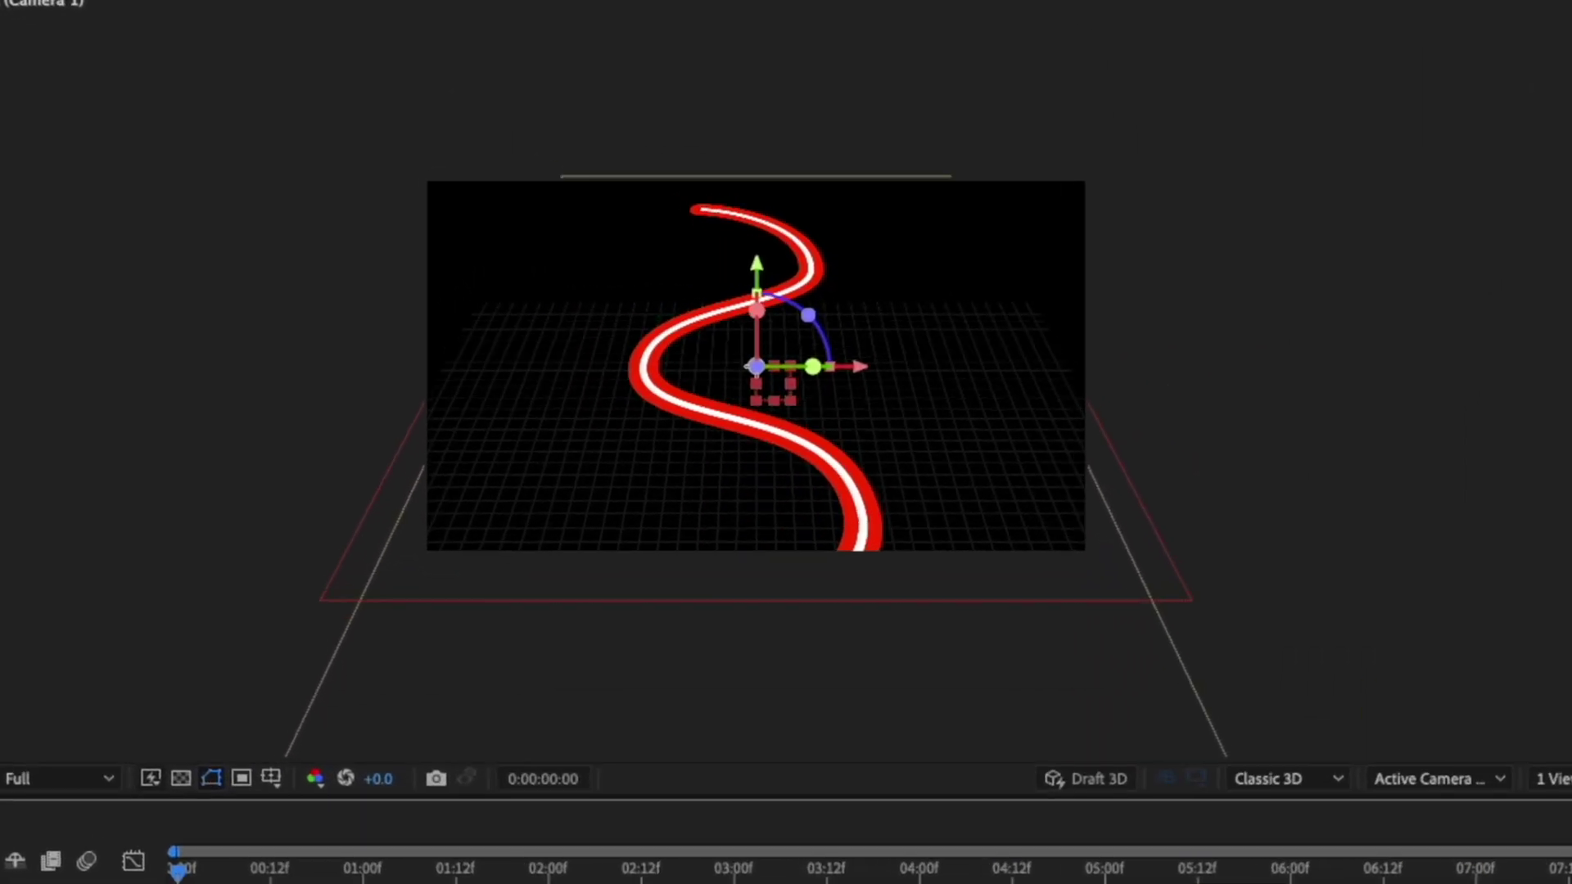
pyautogui.moveTo(262, 696); pyautogui.dragTo(240, 737)
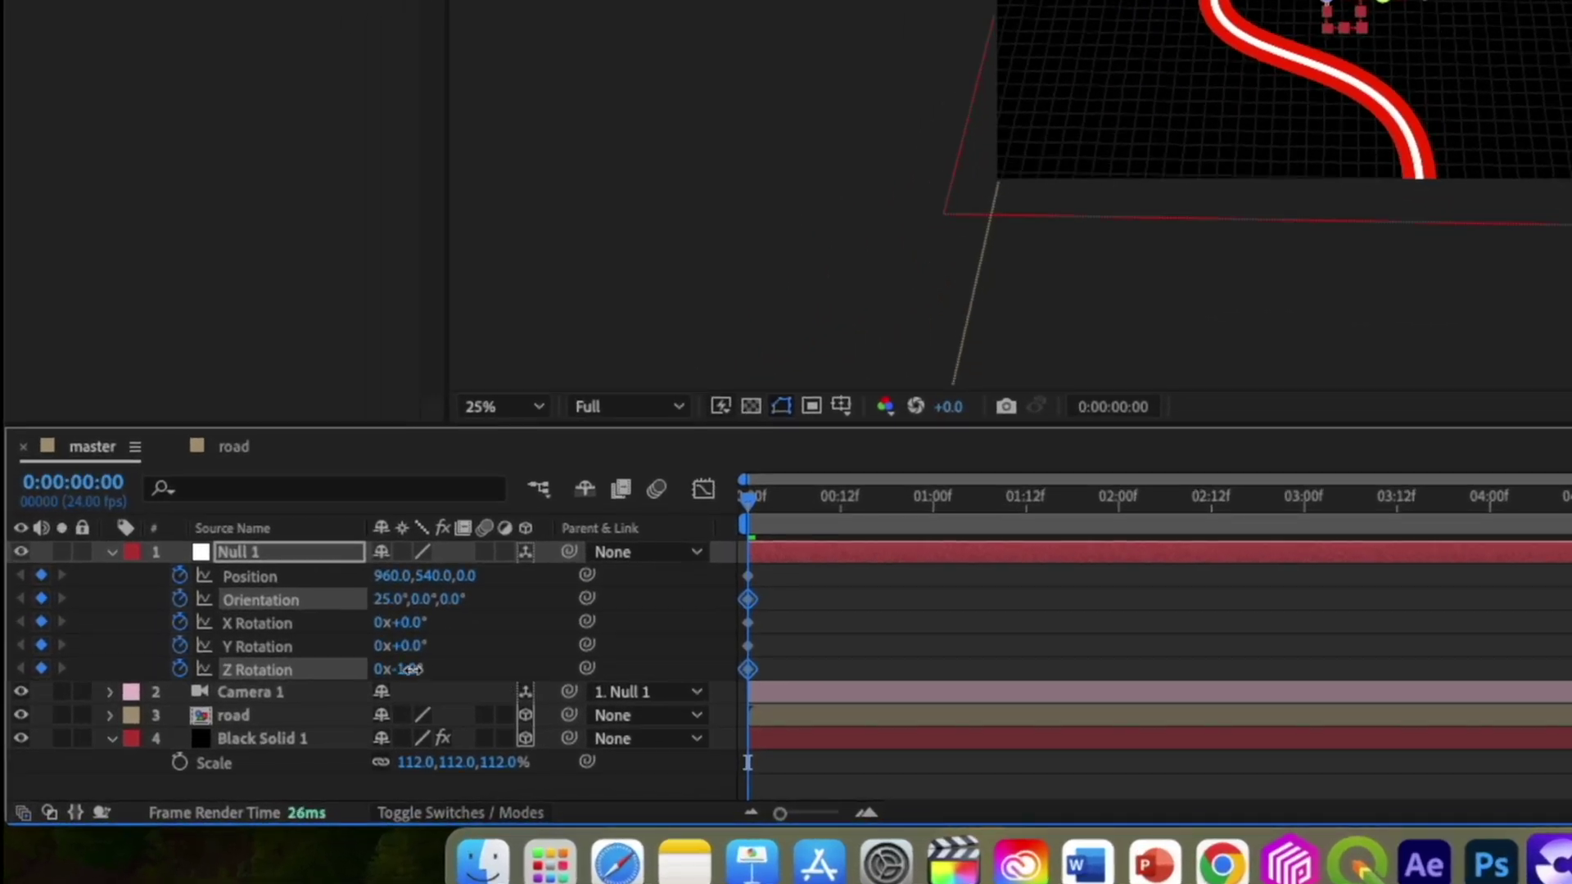
pyautogui.moveTo(409, 669); pyautogui.dragTo(411, 669)
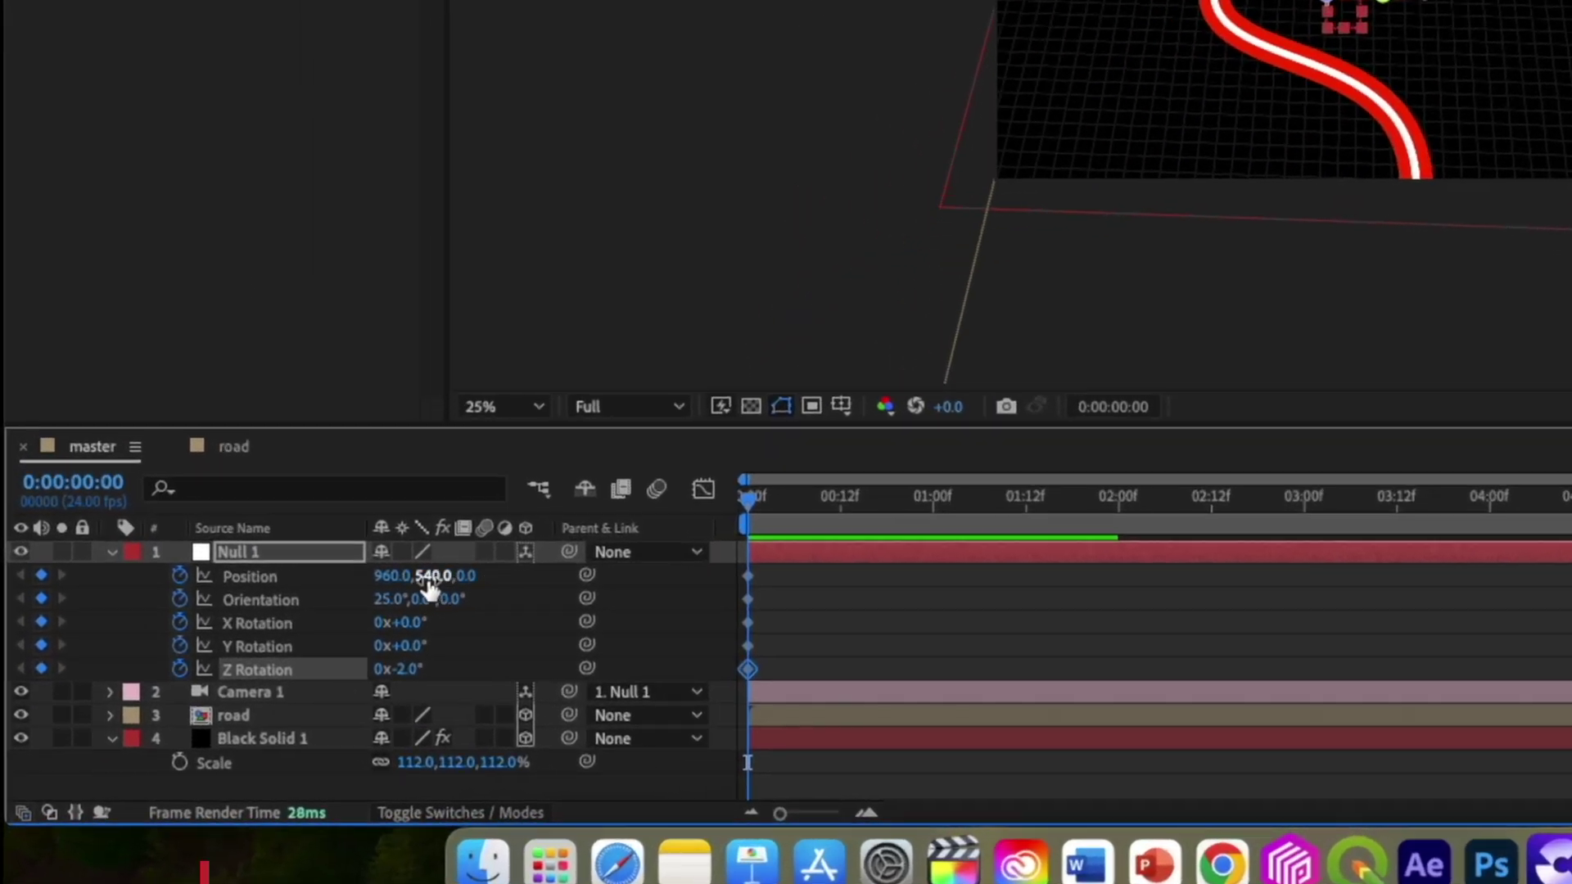
# Lower Null 1, move it forward to z 204, and enlarge the grid solid to 157%
pyautogui.moveTo(432, 579); pyautogui.dragTo(750, 524)
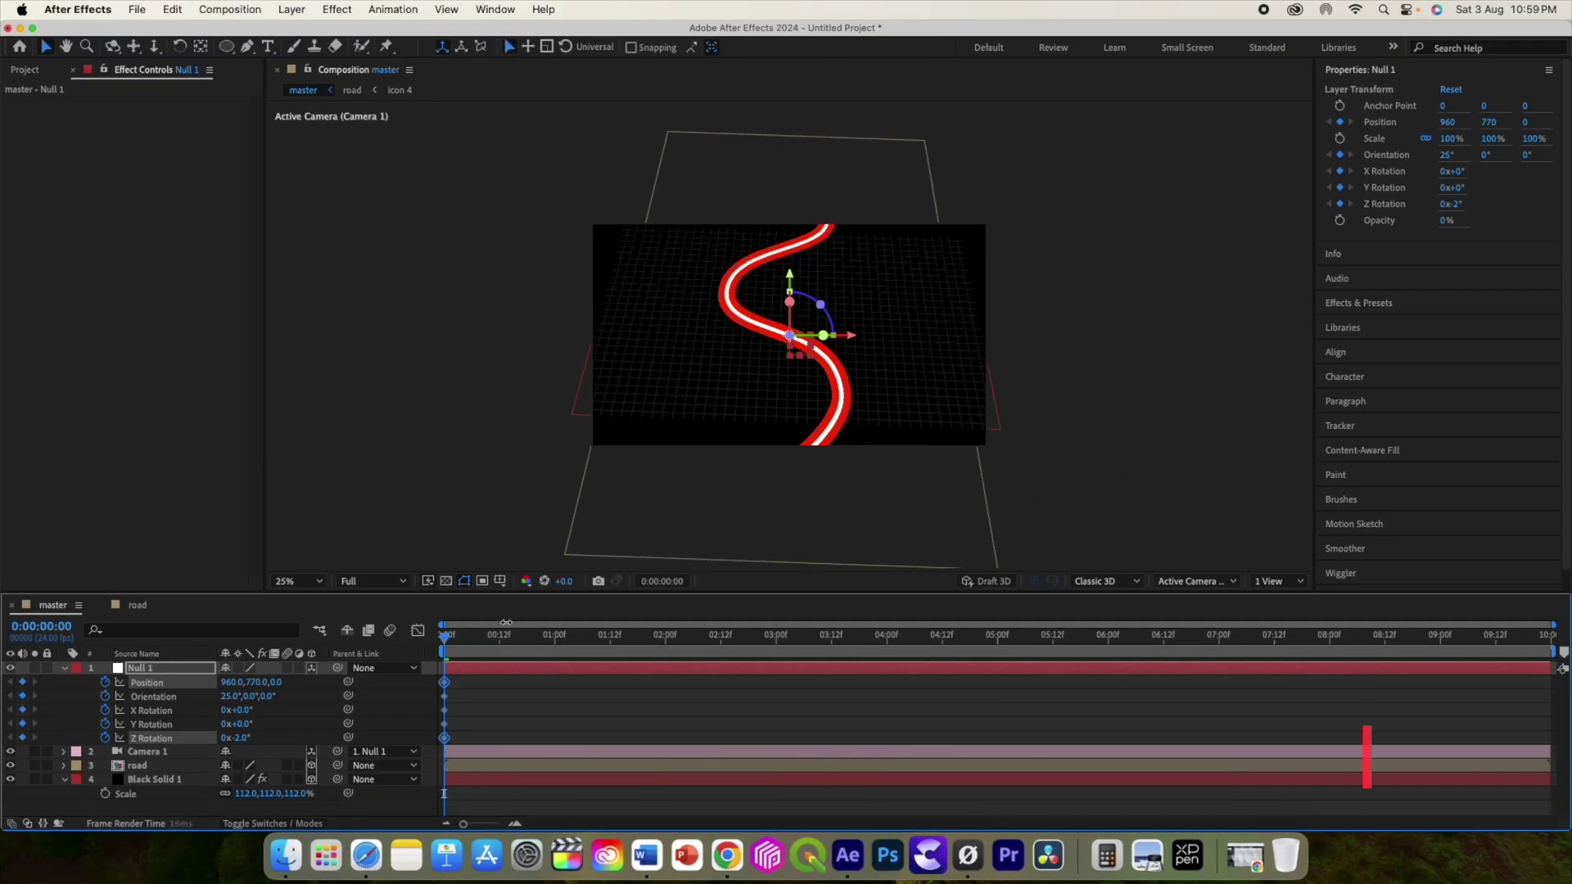
pyautogui.moveTo(507, 622); pyautogui.dragTo(576, 602)
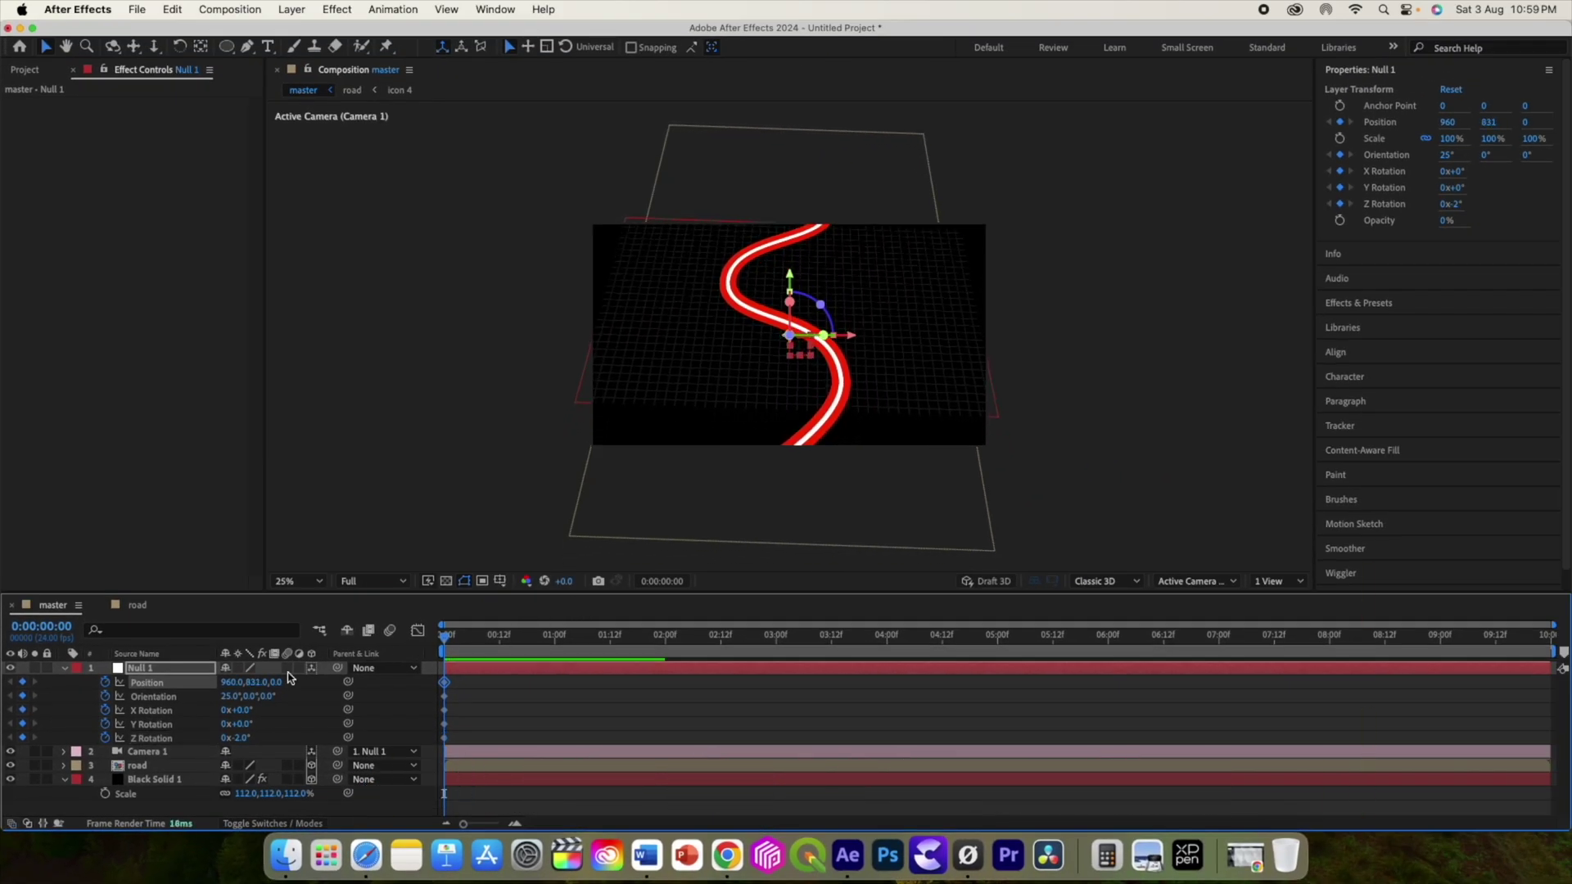
pyautogui.moveTo(277, 690); pyautogui.dragTo(354, 680)
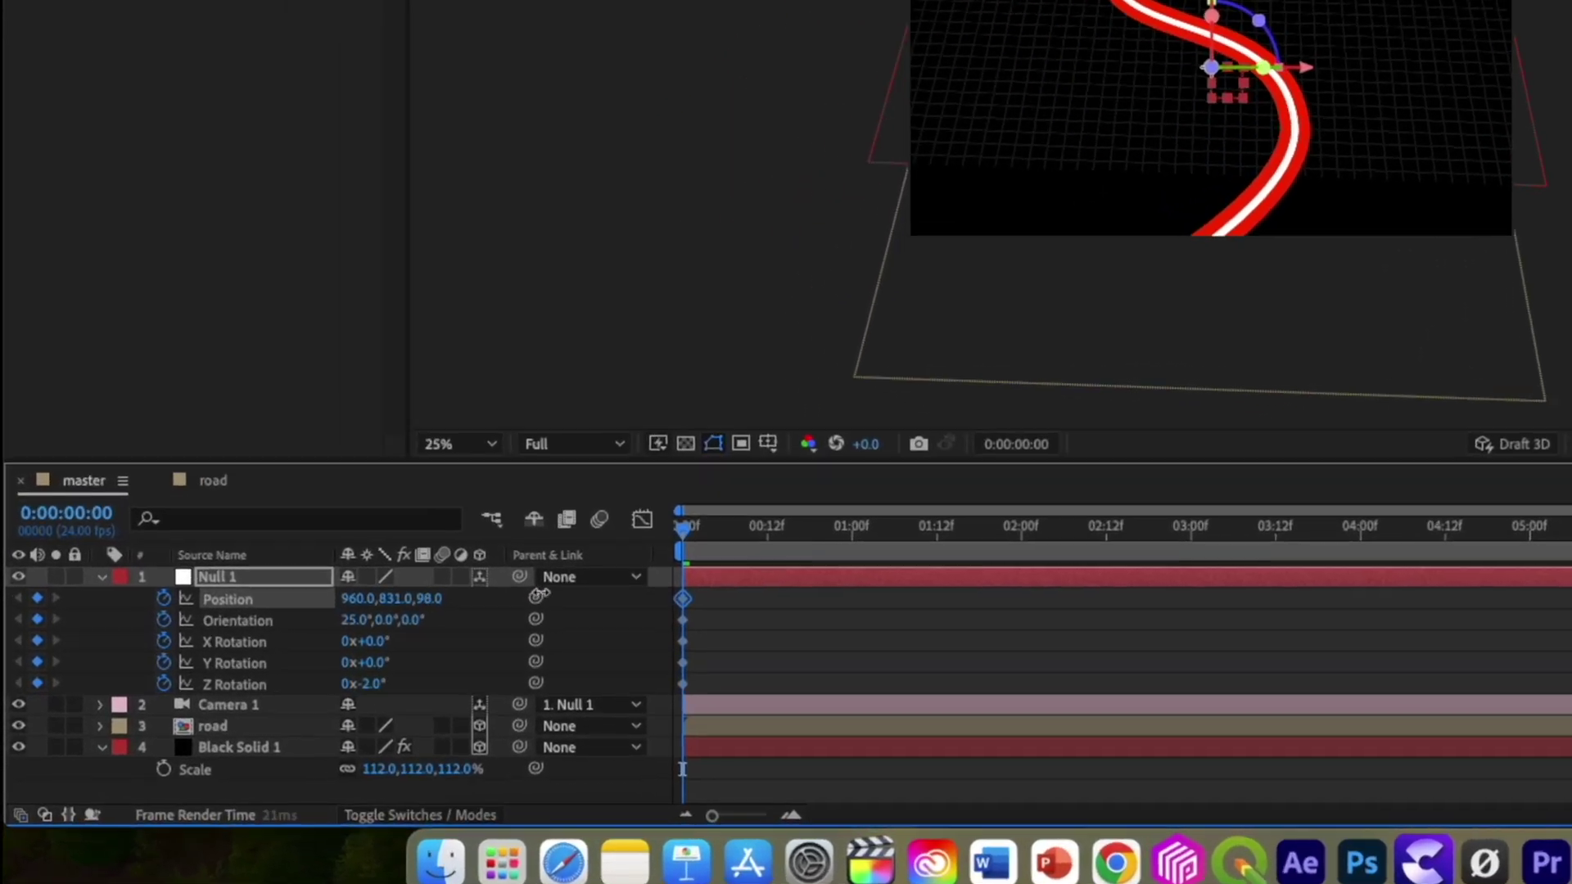
pyautogui.moveTo(541, 595); pyautogui.dragTo(639, 576)
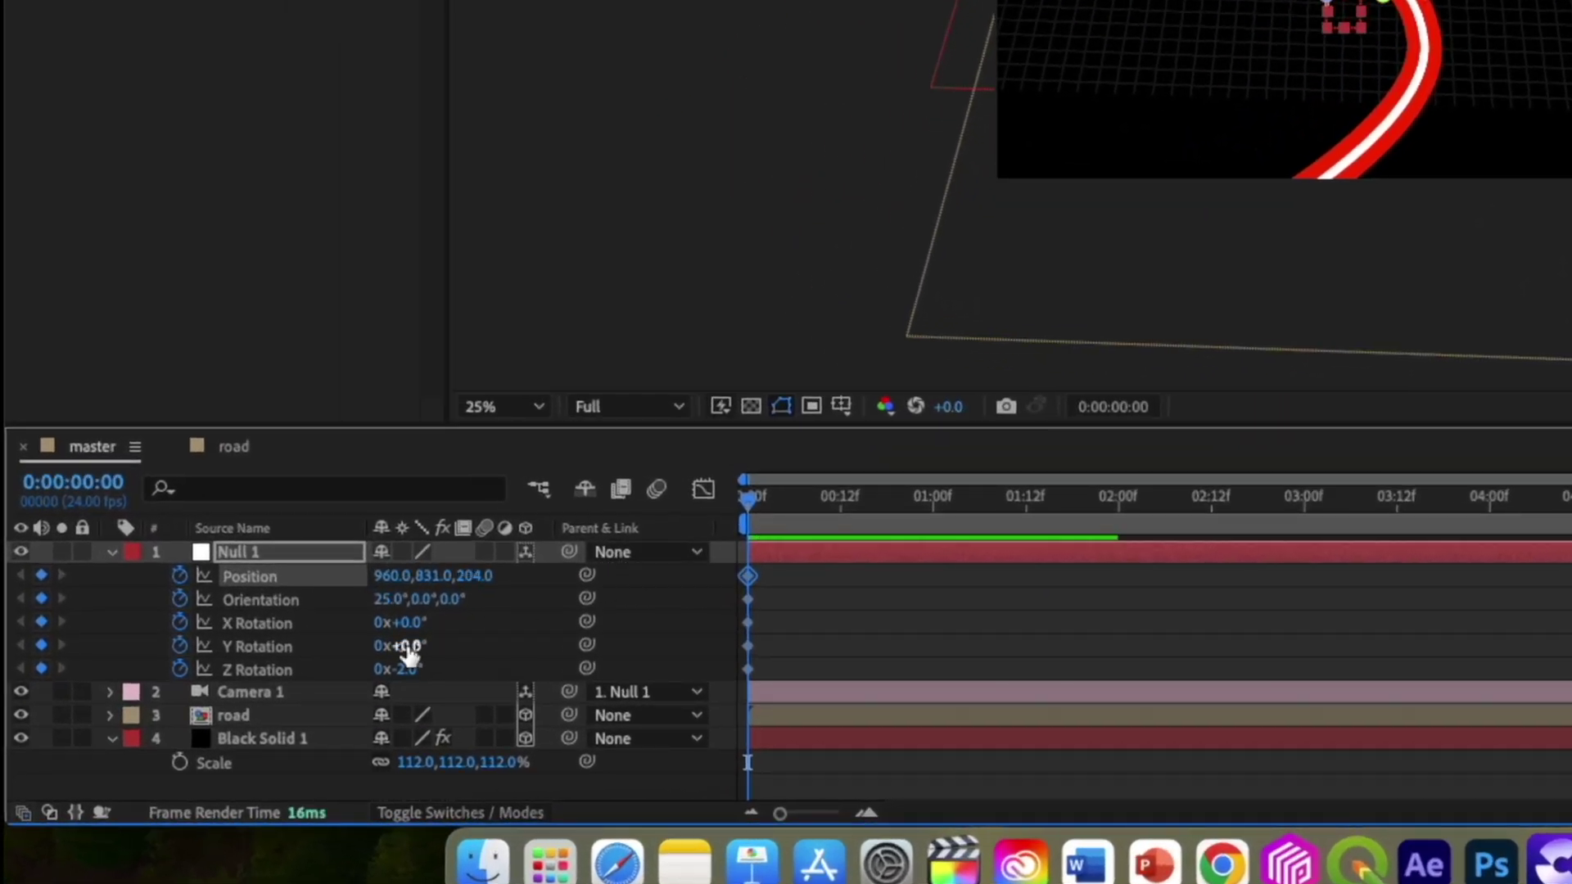
pyautogui.click(295, 739)
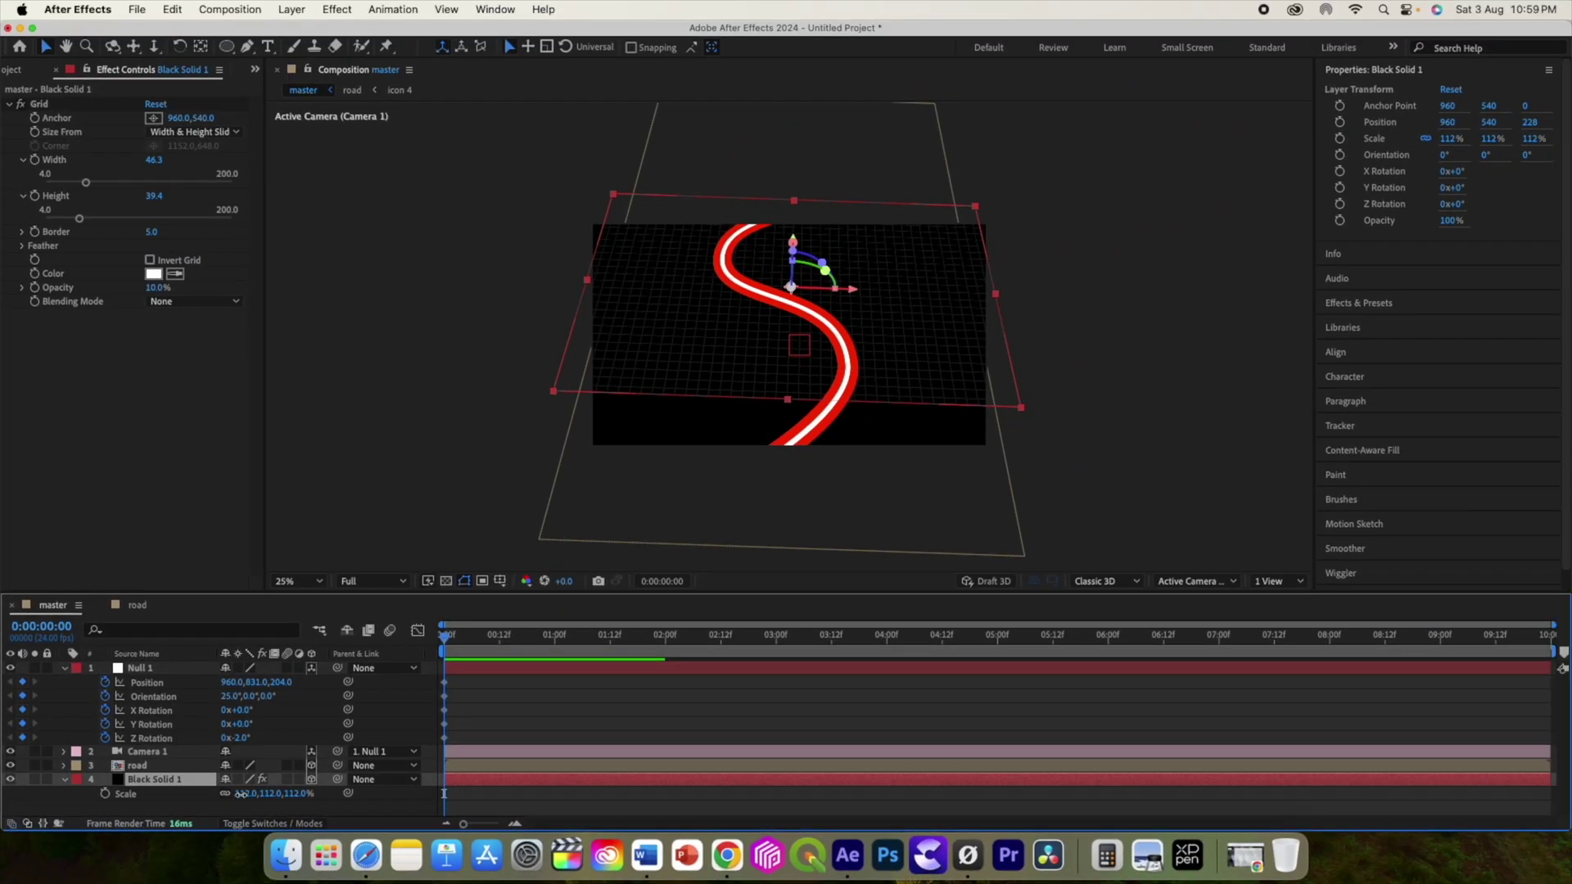
pyautogui.moveTo(243, 794); pyautogui.dragTo(275, 793)
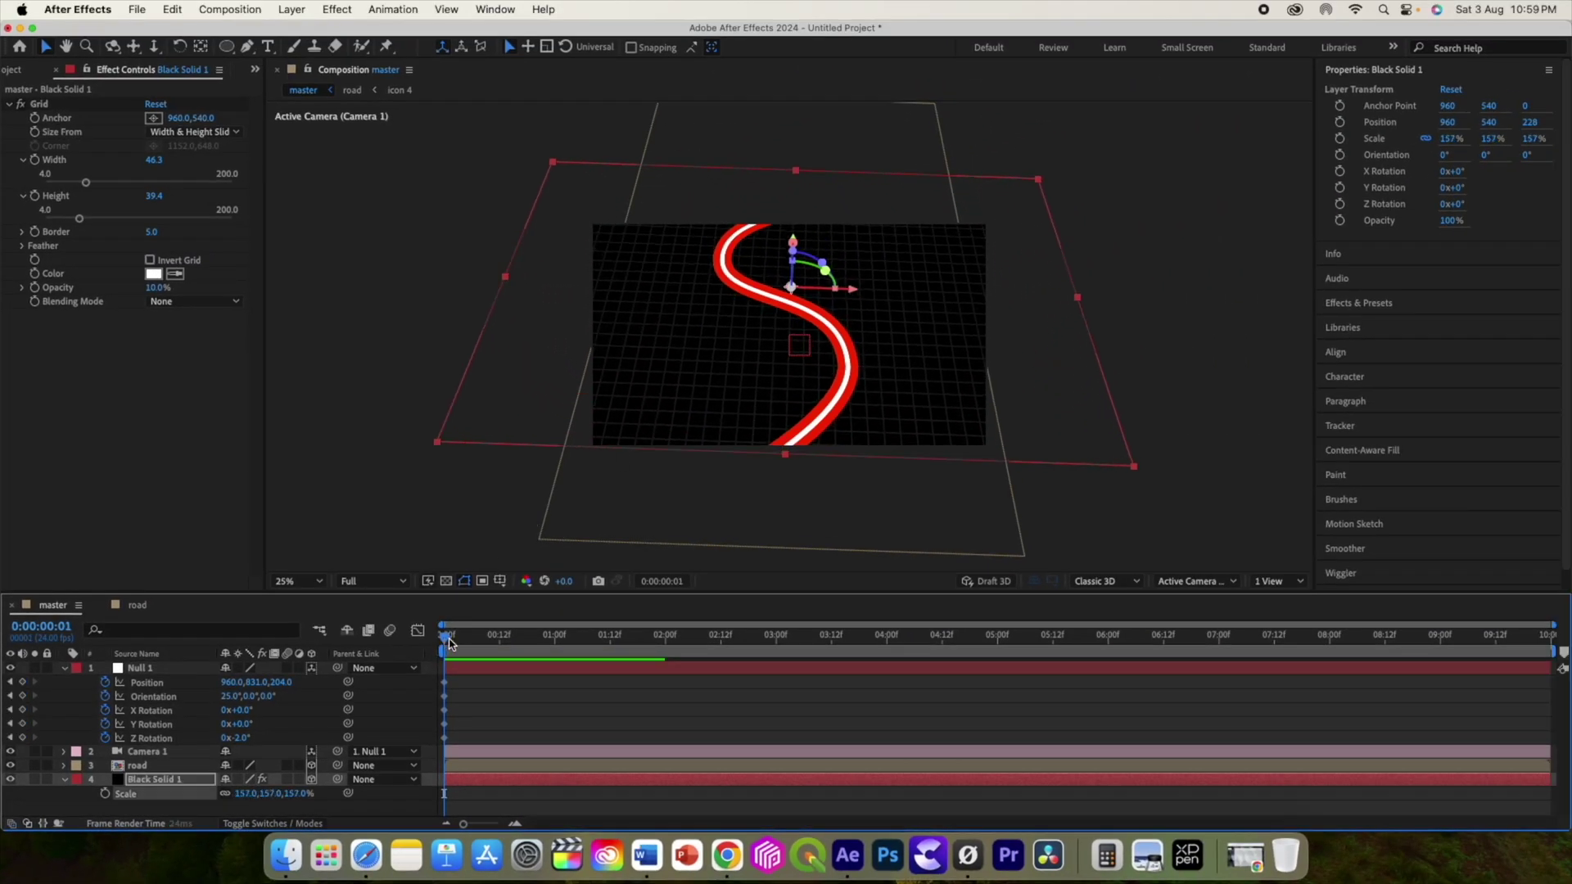
# At 1:22, set Null 1's Z Rotation to −7° and its depth to 233
pyautogui.moveTo(585, 652); pyautogui.dragTo(655, 652)
pyautogui.moveTo(246, 739); pyautogui.dragTo(242, 740)
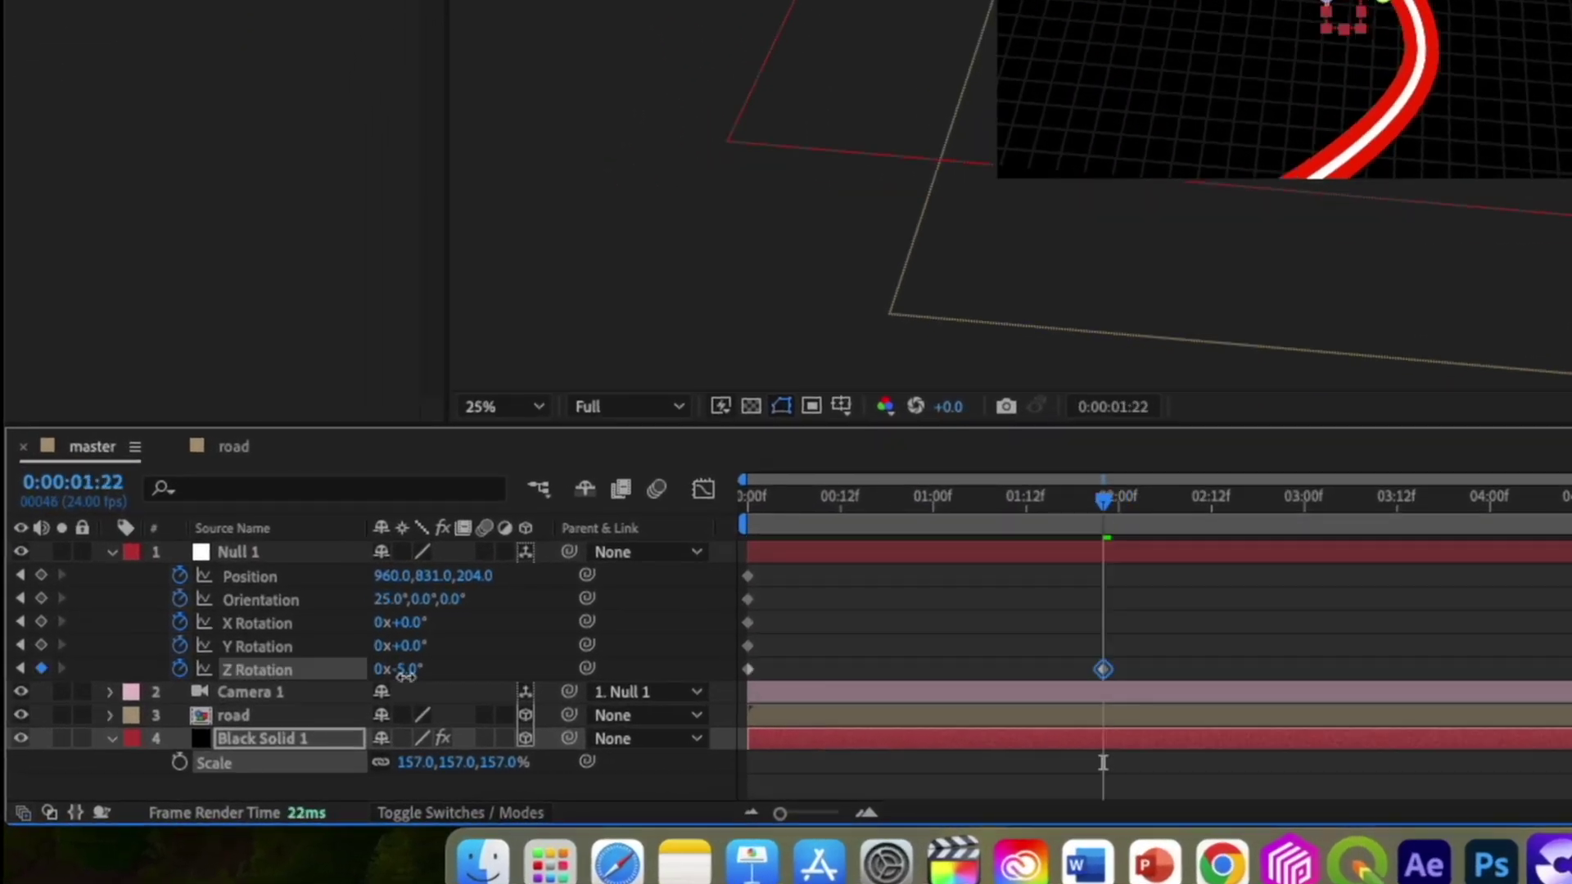
pyautogui.moveTo(405, 673); pyautogui.dragTo(406, 673)
pyautogui.moveTo(467, 579); pyautogui.dragTo(508, 582)
pyautogui.moveTo(1155, 669); pyautogui.dragTo(950, 623)
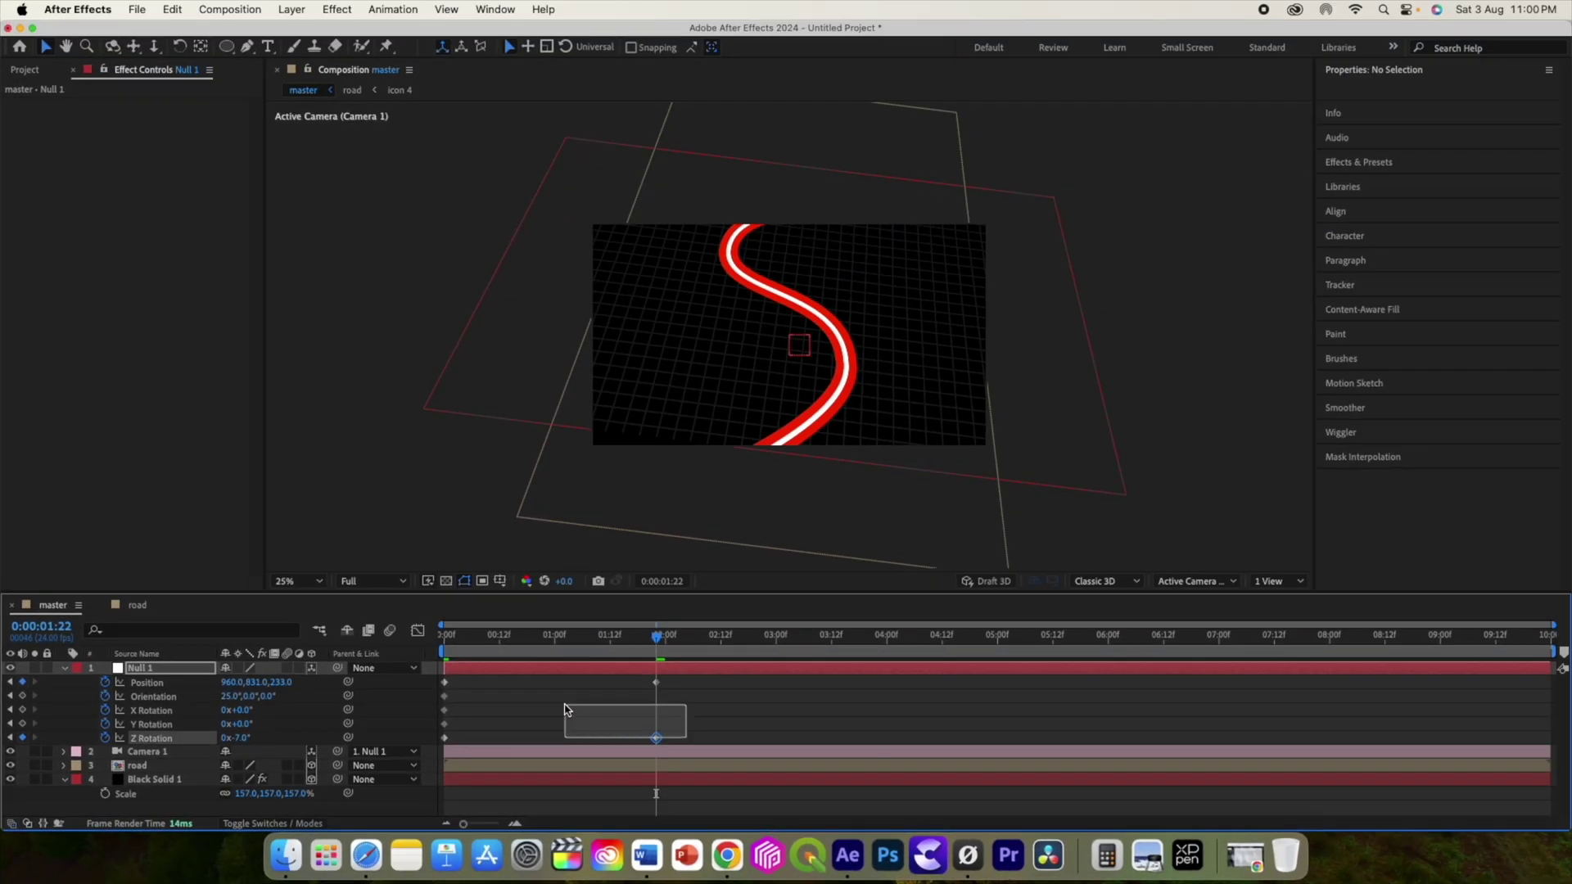
# Preview the camera move from the start, then return to the 1:22 keyframes
pyautogui.moveTo(565, 709); pyautogui.dragTo(426, 670)
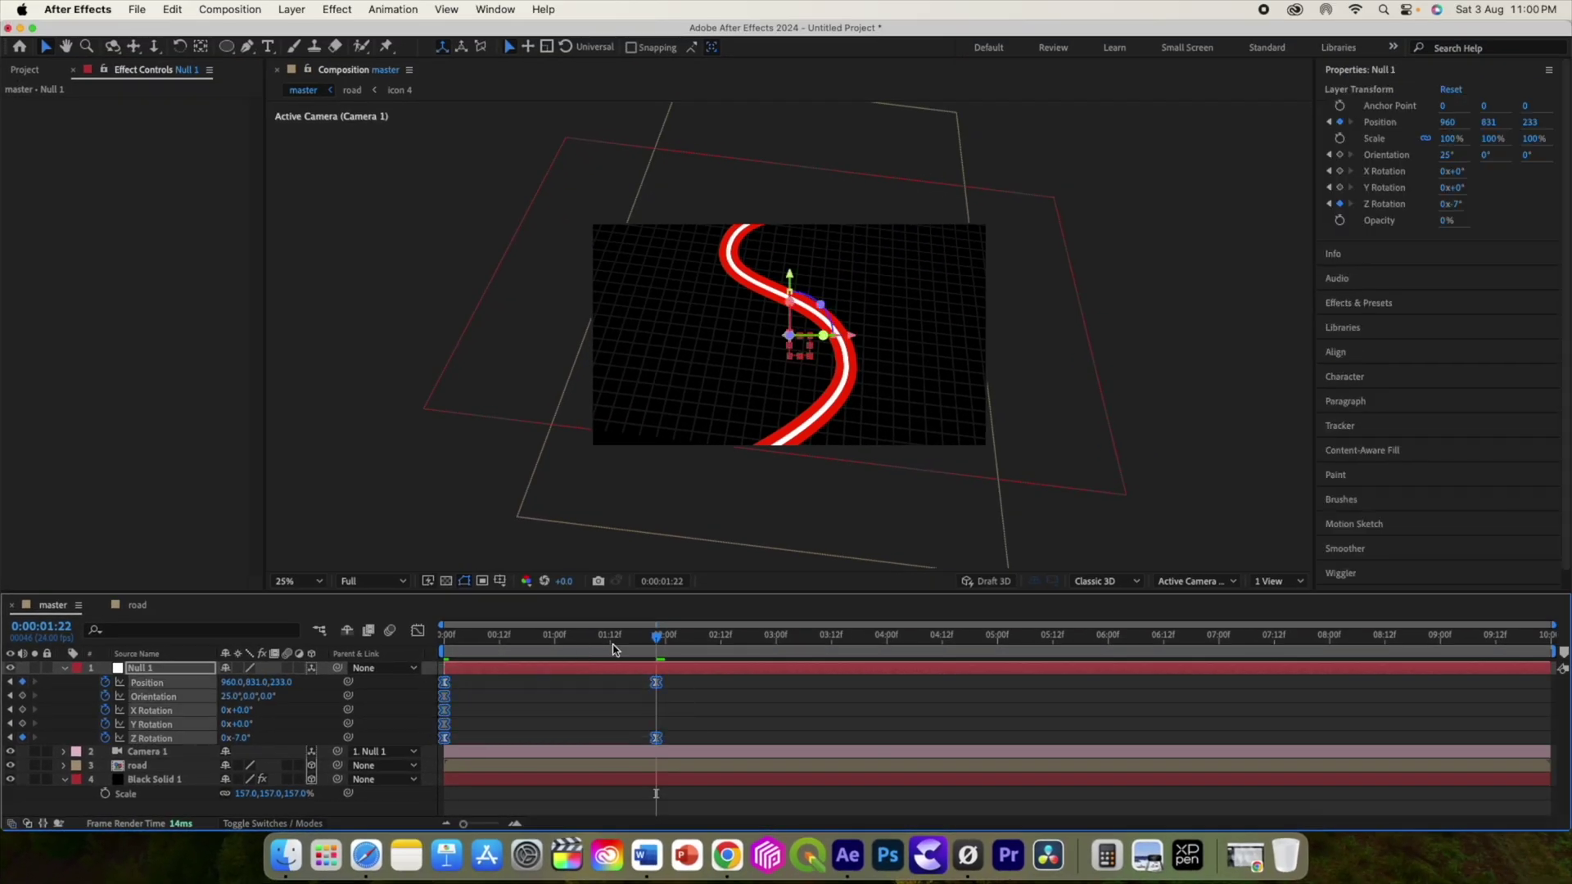
pyautogui.moveTo(656, 638); pyautogui.dragTo(426, 652)
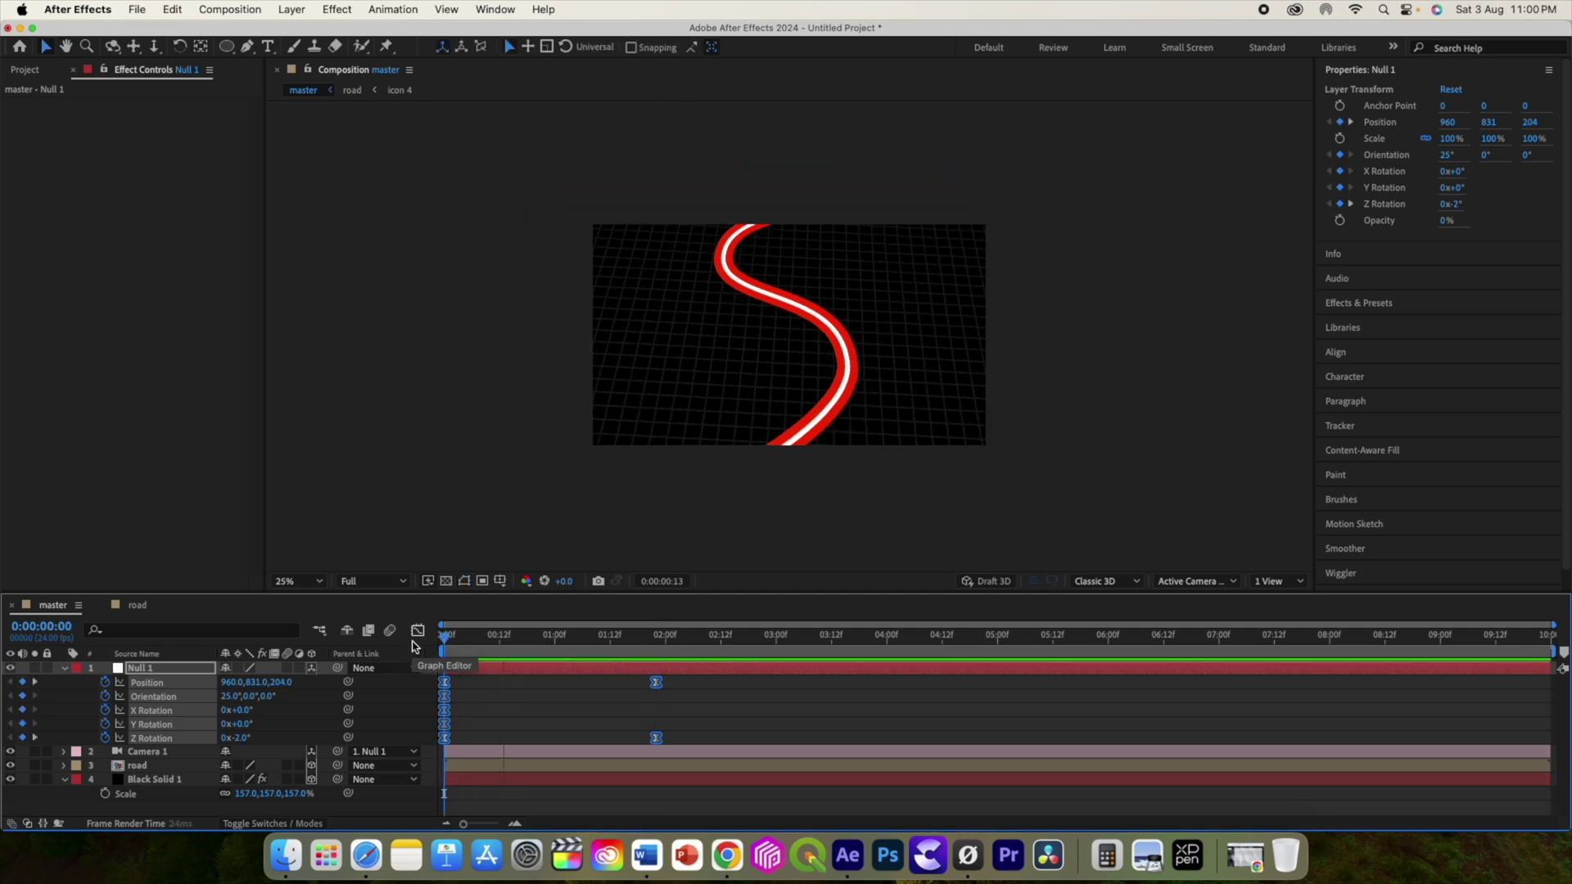
pyautogui.press('space')
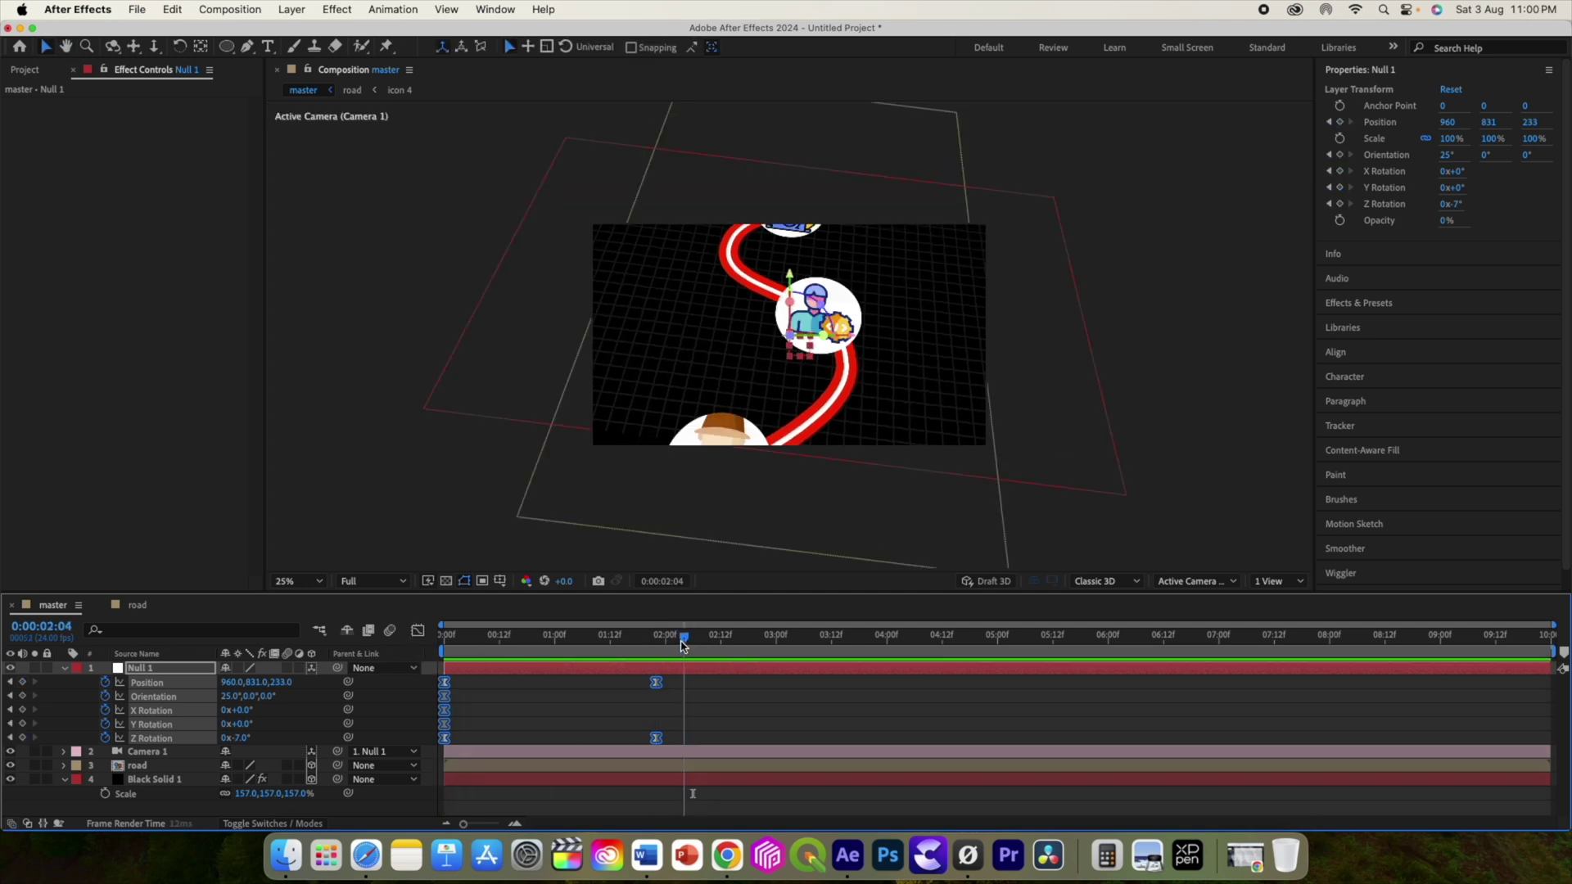
pyautogui.moveTo(676, 646); pyautogui.dragTo(658, 646)
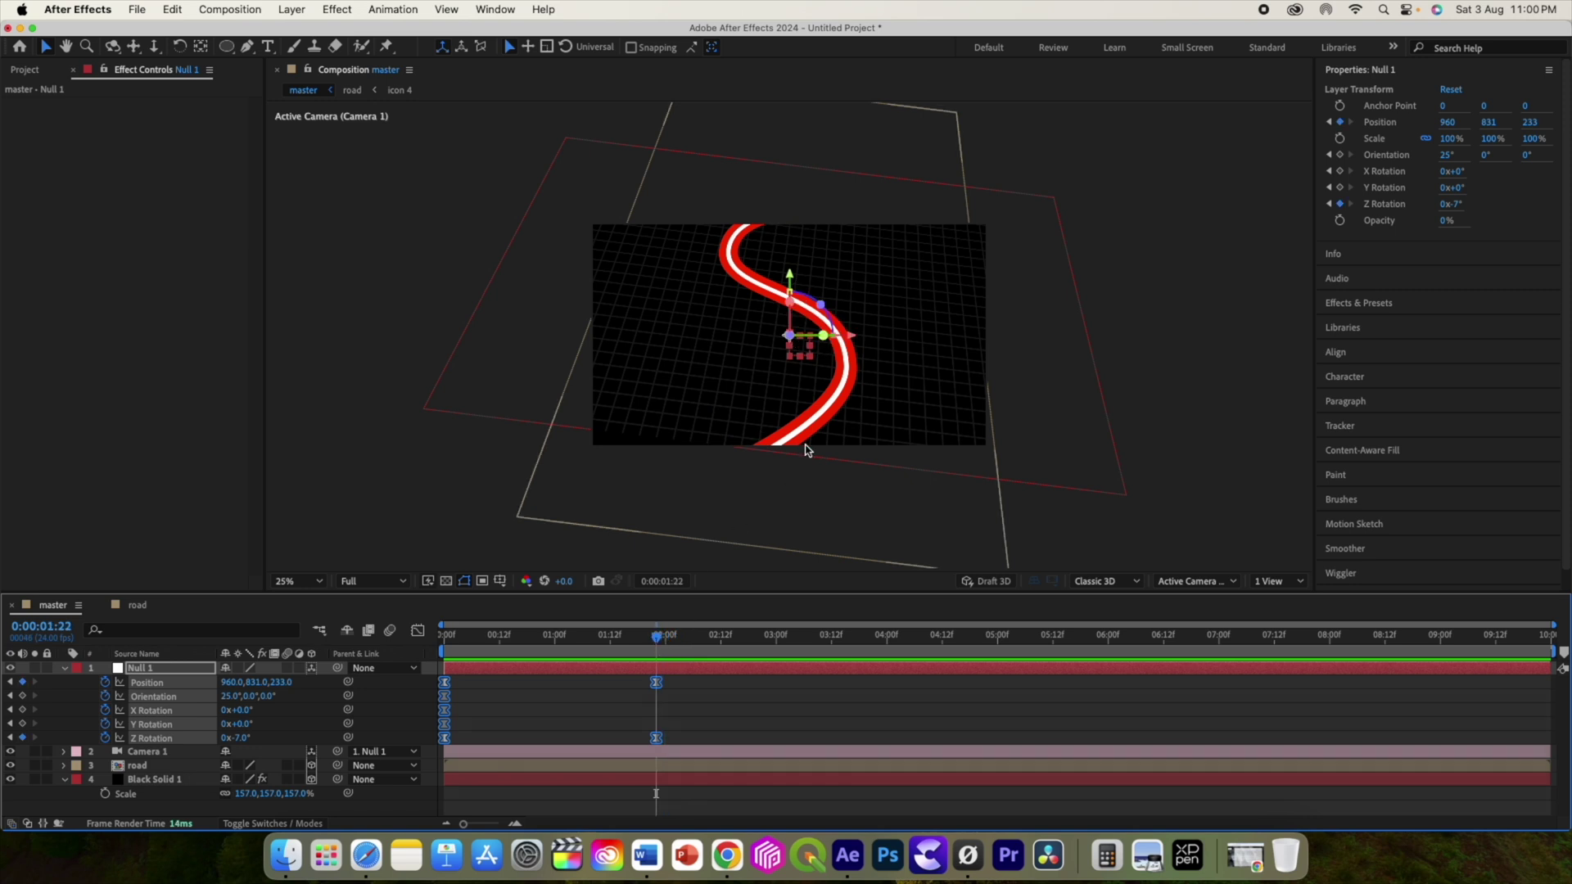
# In the road comp, make Shape Layer 2's white centre line start at 1:22
pyautogui.click(137, 605)
pyautogui.click(161, 766)
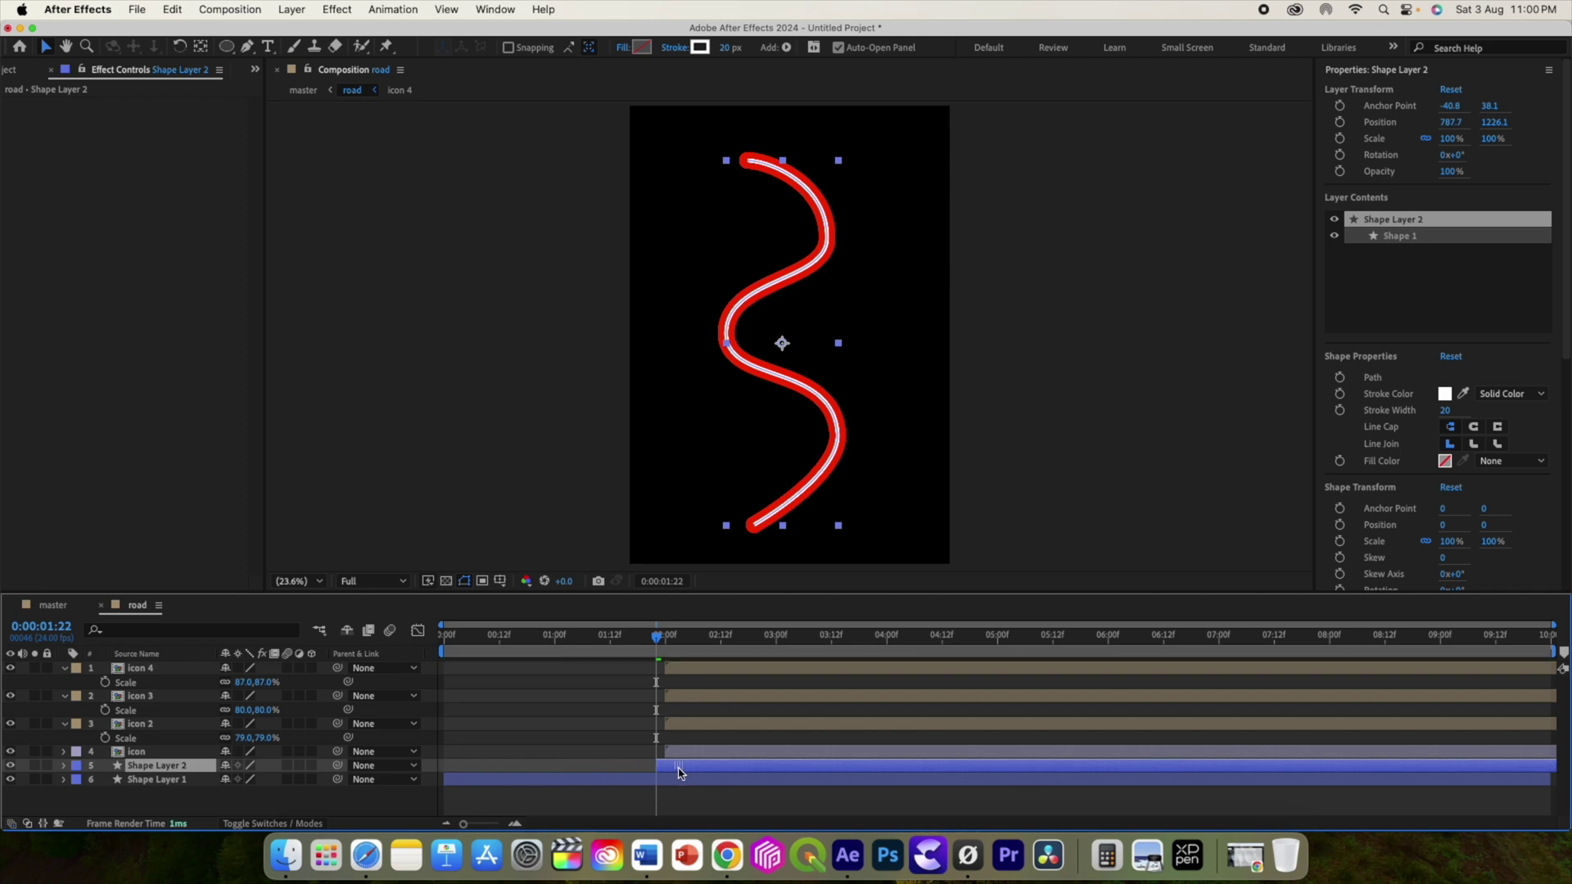
pyautogui.moveTo(679, 773); pyautogui.dragTo(685, 774)
# Apply Glow to Shape Layer 1 with radius 79 and Composite Original set to Behind
pyautogui.click(152, 779)
pyautogui.hotkey('ctrl', 'space')
pyautogui.write('glow')
pyautogui.press('Return')
pyautogui.moveTo(152, 150); pyautogui.dragTo(205, 150)
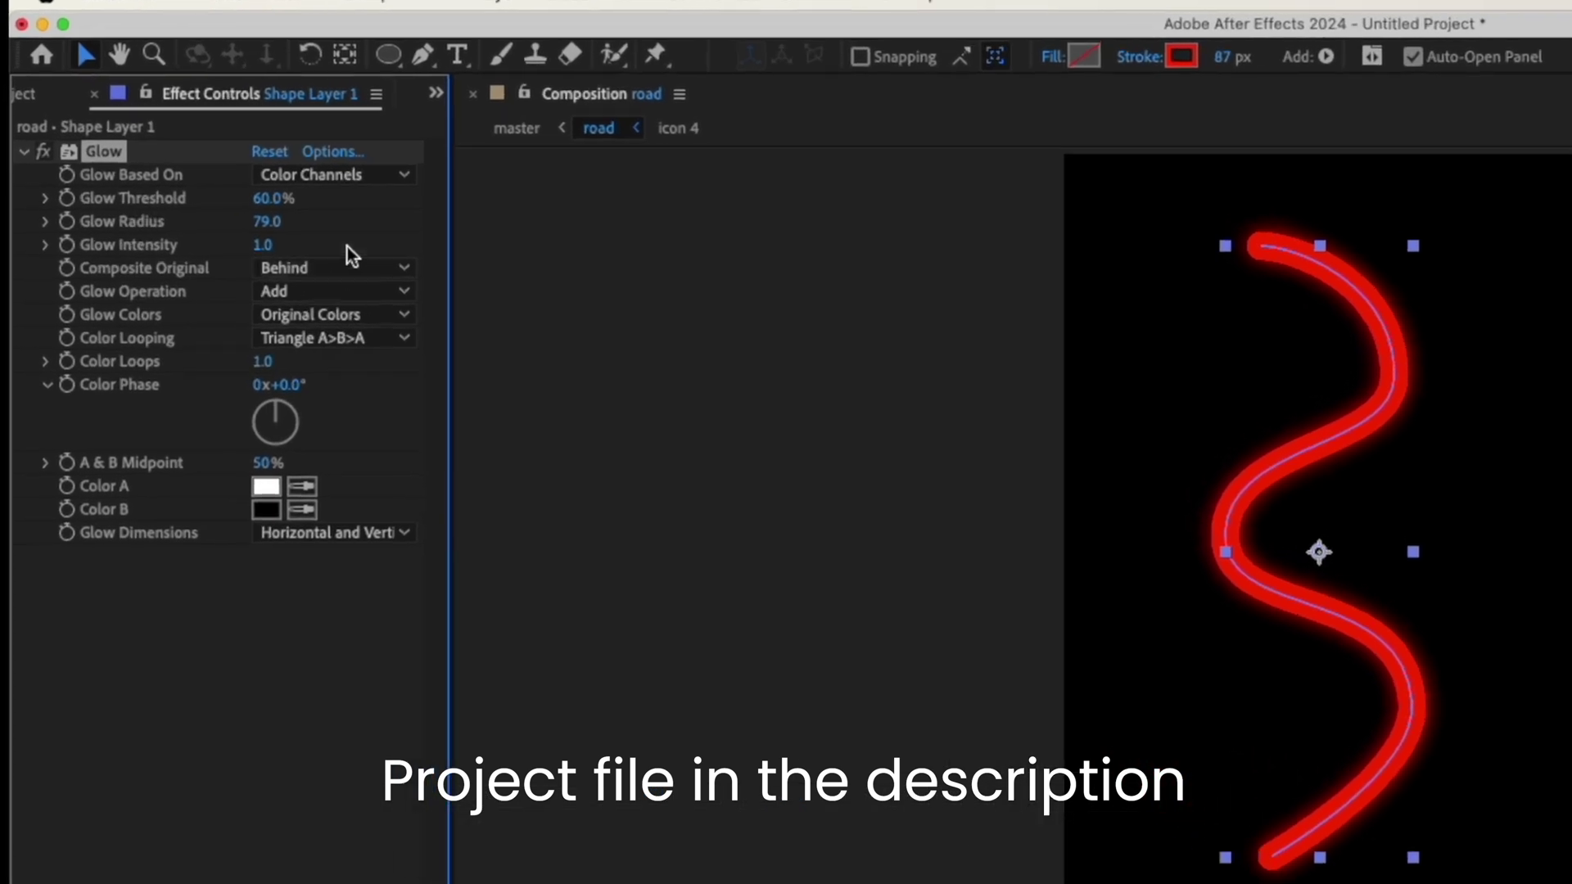
pyautogui.click(190, 174)
pyautogui.click(187, 191)
pyautogui.click(322, 271)
pyautogui.click(331, 323)
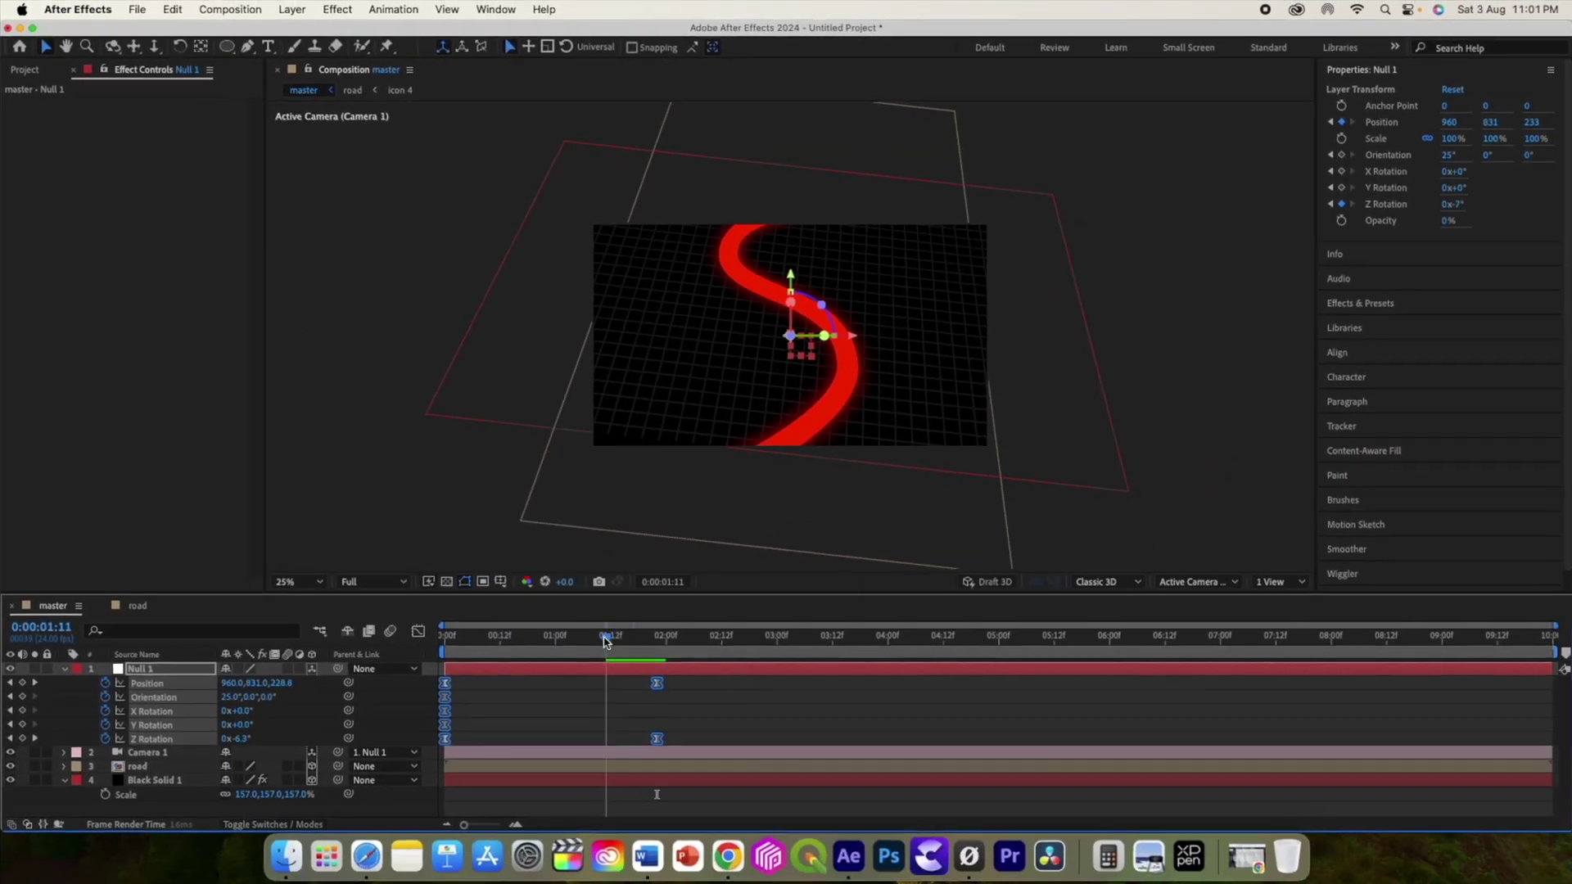
# In the road comp, make icons 4, 3 and 2 appear around 3:00
pyautogui.moveTo(655, 637); pyautogui.dragTo(472, 636)
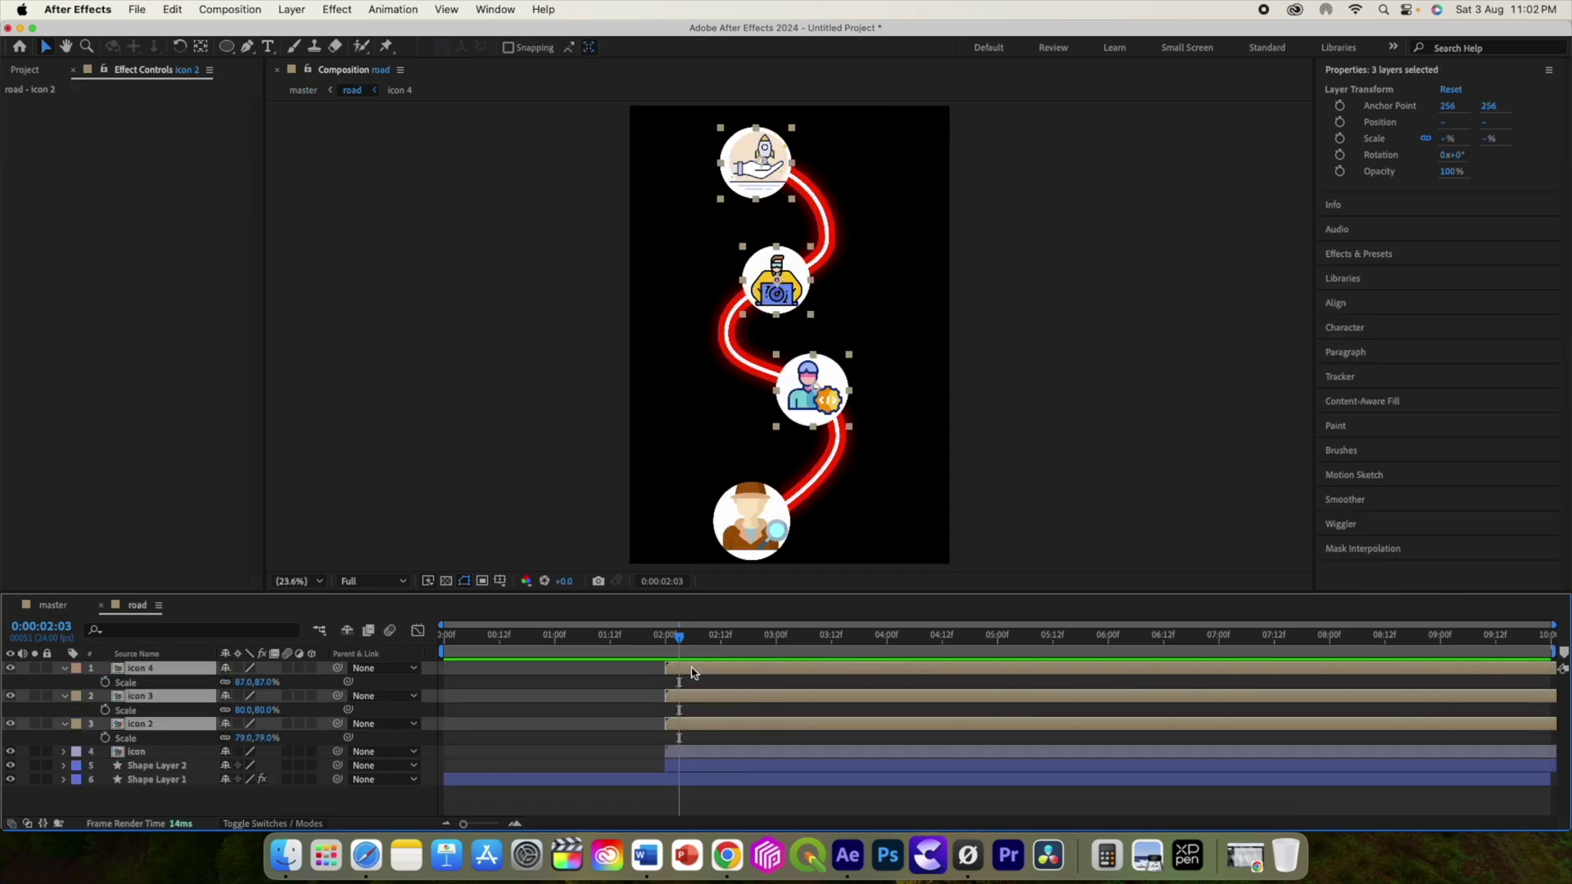
pyautogui.moveTo(692, 673); pyautogui.dragTo(805, 671)
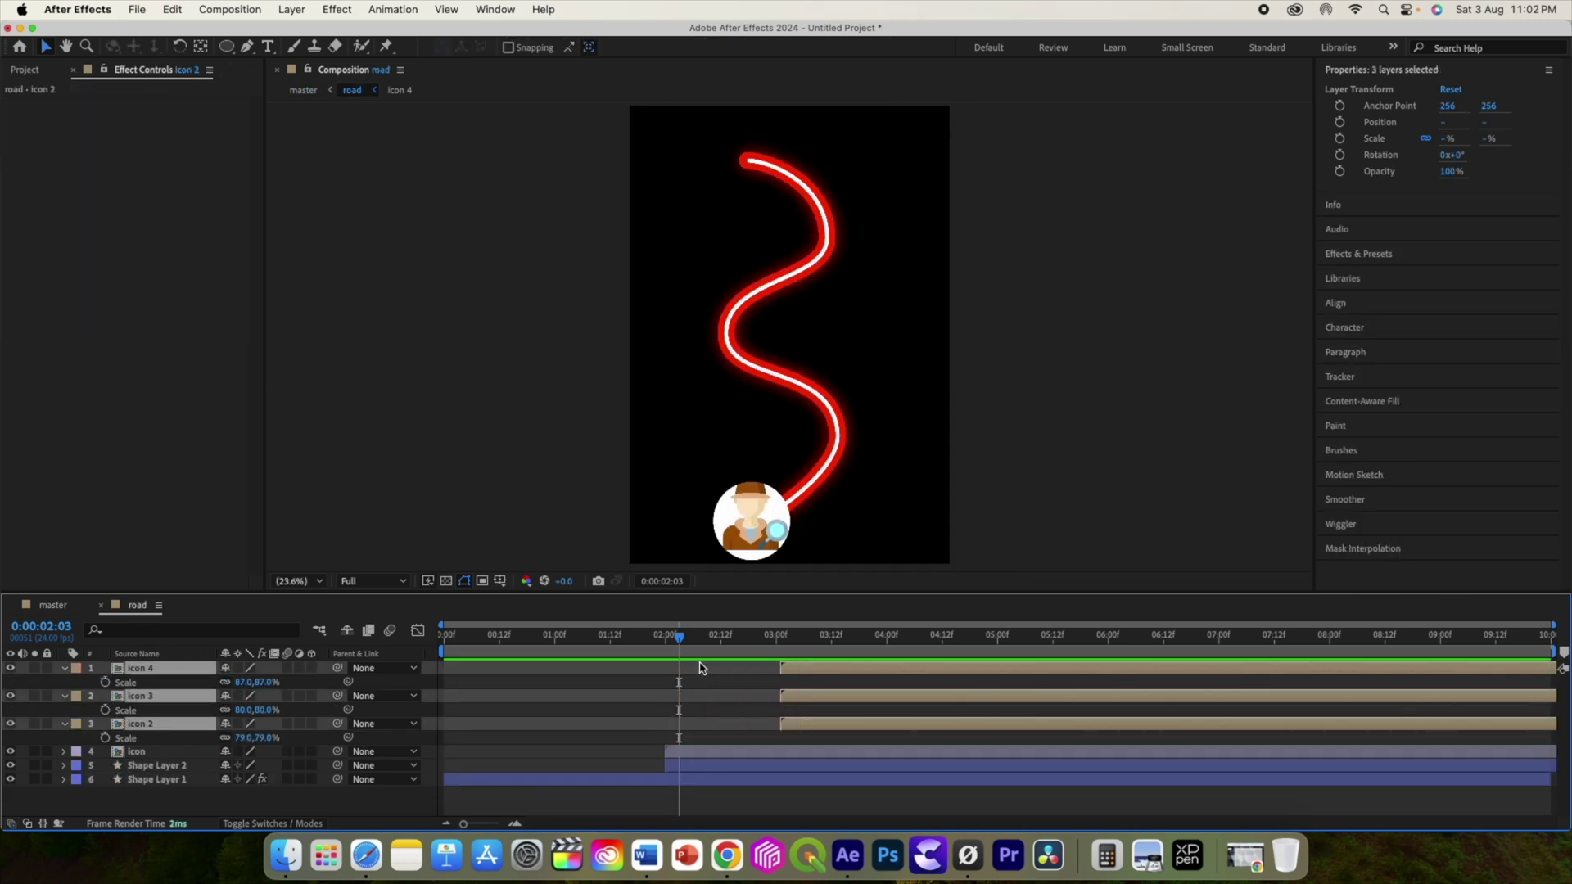
pyautogui.click(700, 751)
# Keyframe Null 1 at 2:03 to (835, 1165, 593) near the detective icon; enlarge the grid, narrowing its cells
pyautogui.click(54, 606)
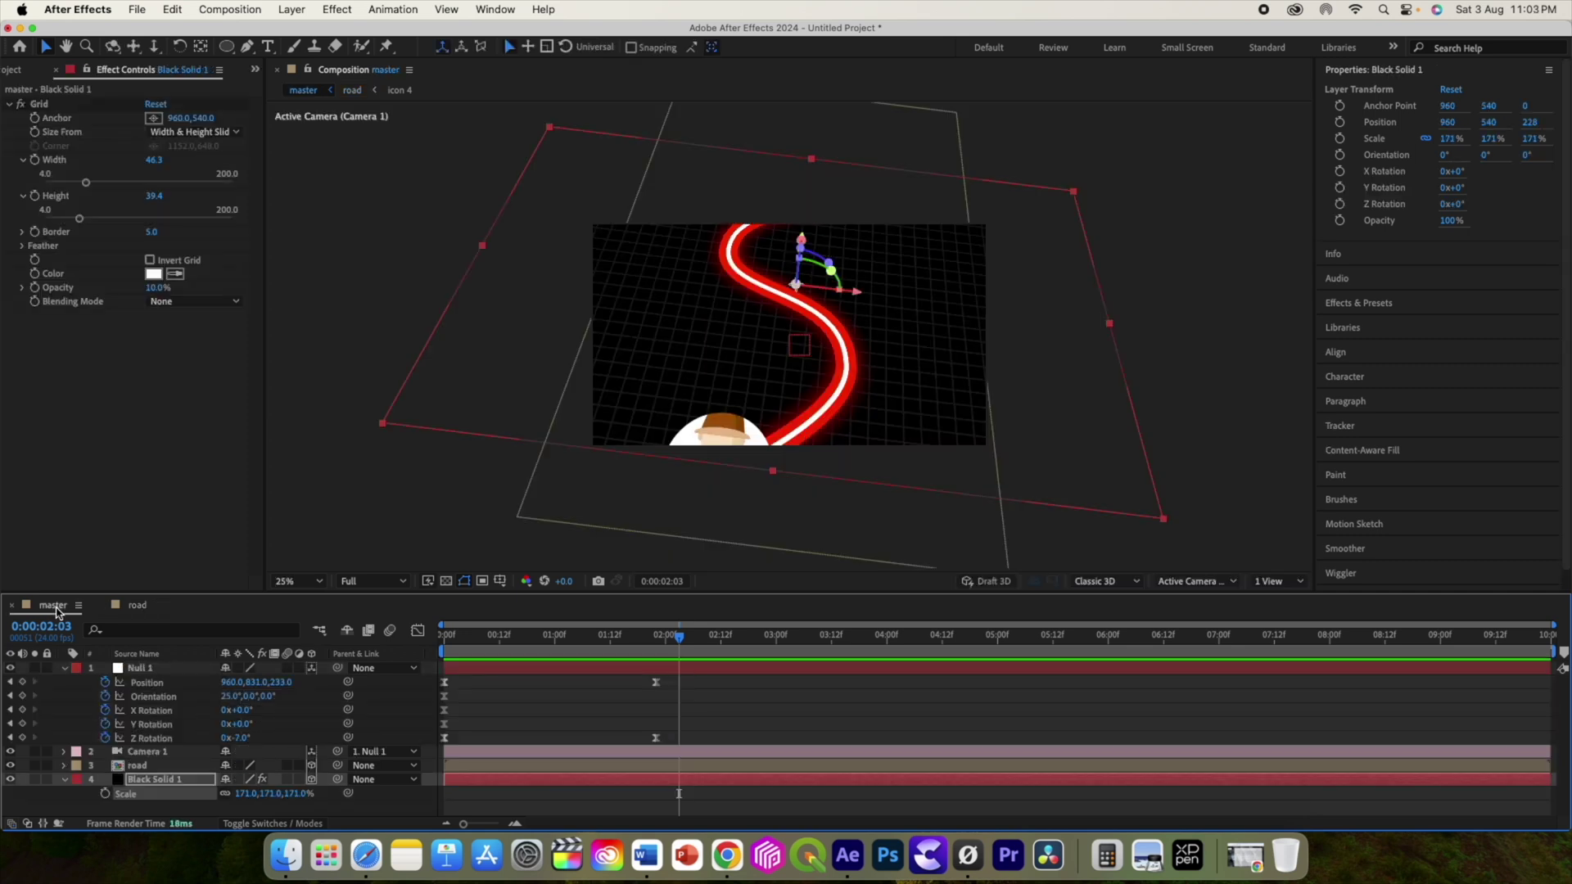
pyautogui.moveTo(256, 682); pyautogui.dragTo(375, 688)
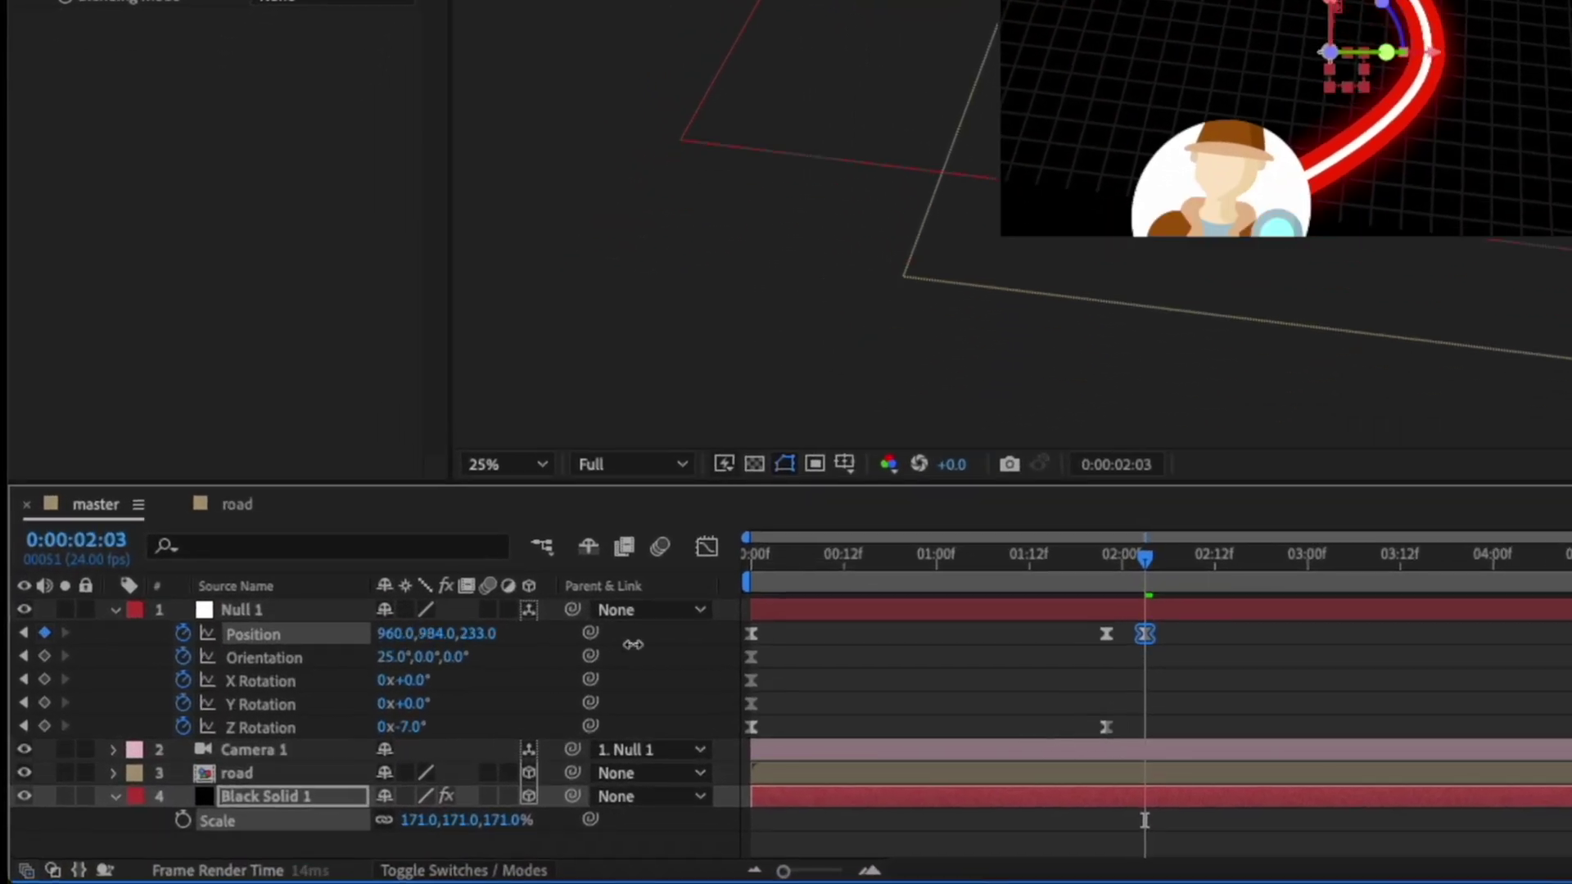
pyautogui.moveTo(633, 645); pyautogui.dragTo(497, 648)
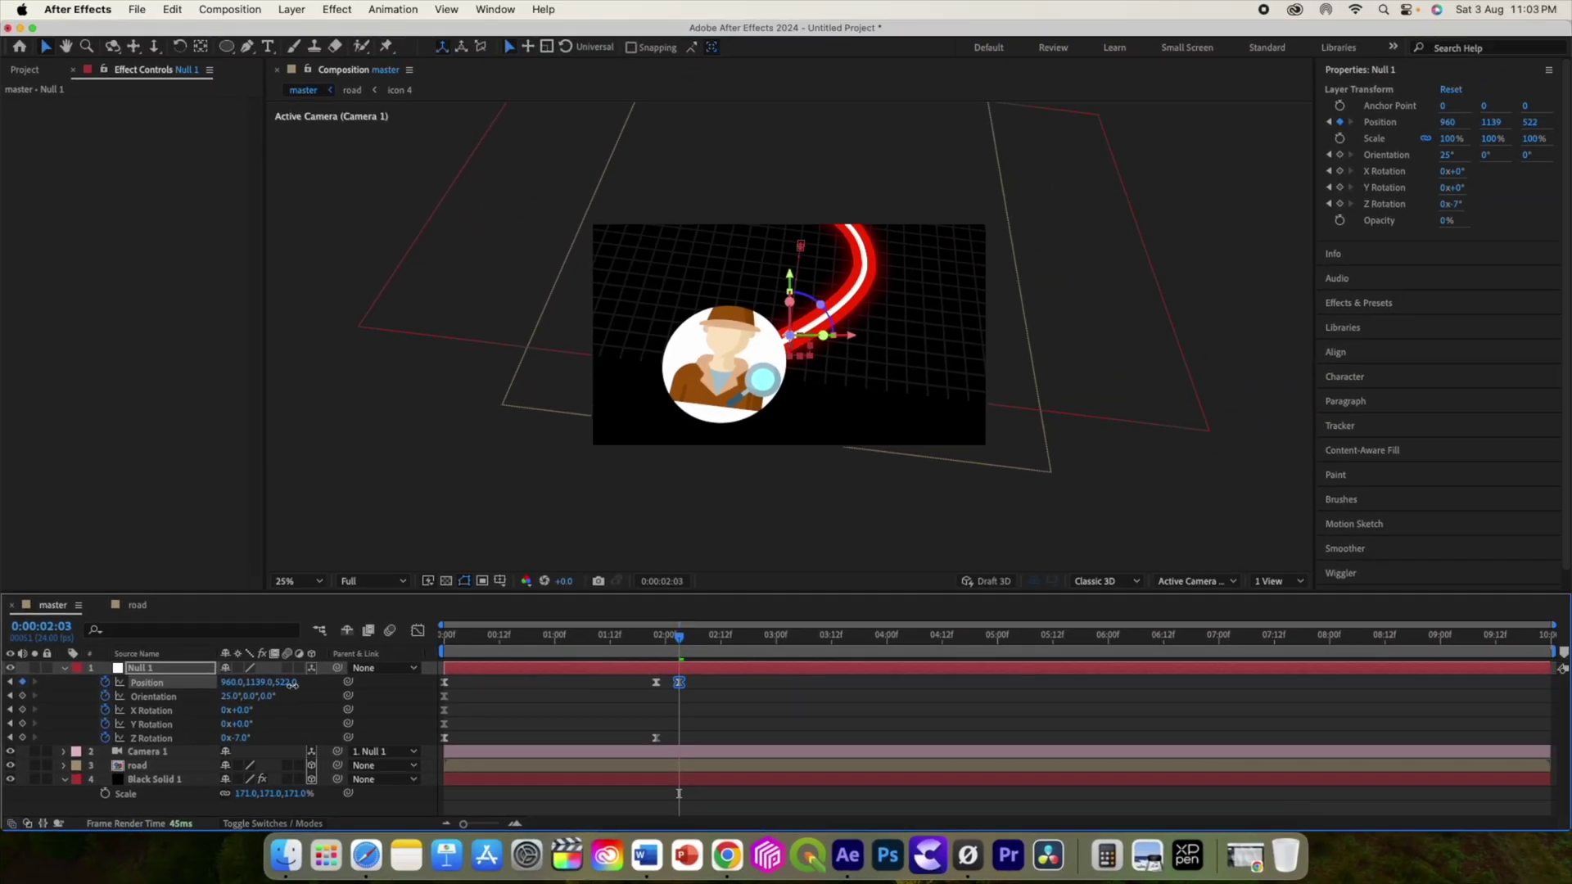
pyautogui.moveTo(287, 683); pyautogui.dragTo(124, 672)
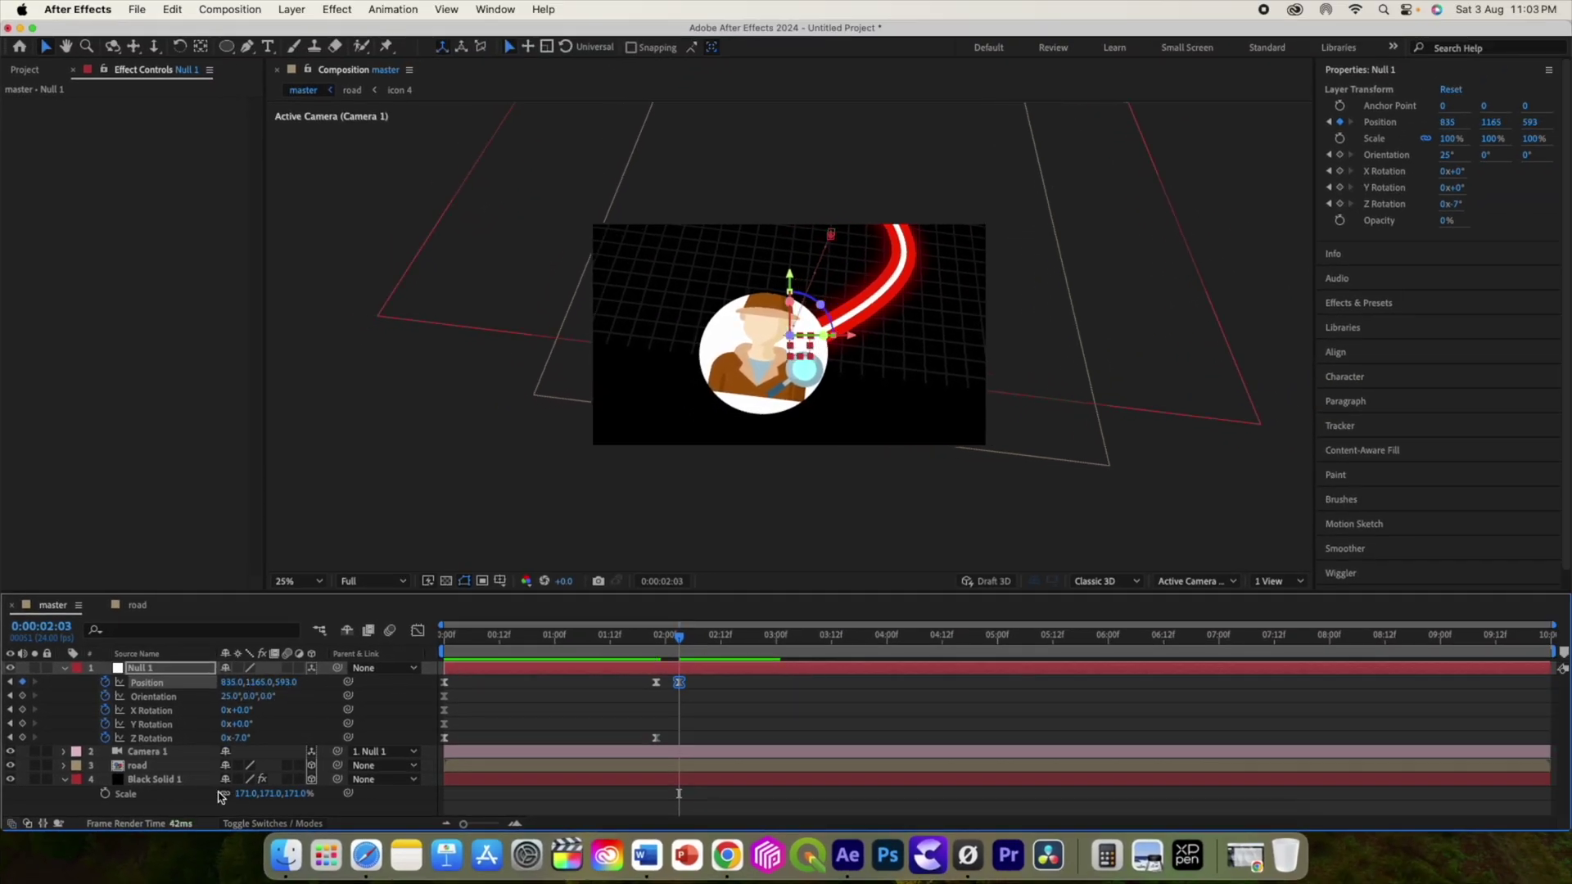
pyautogui.moveTo(245, 795); pyautogui.dragTo(286, 795)
pyautogui.moveTo(119, 244); pyautogui.dragTo(100, 246)
# Confirm the 20×20 grid at 3% opacity and keyframe Orientation and X Rotation at 2:03
pyautogui.press('Return')
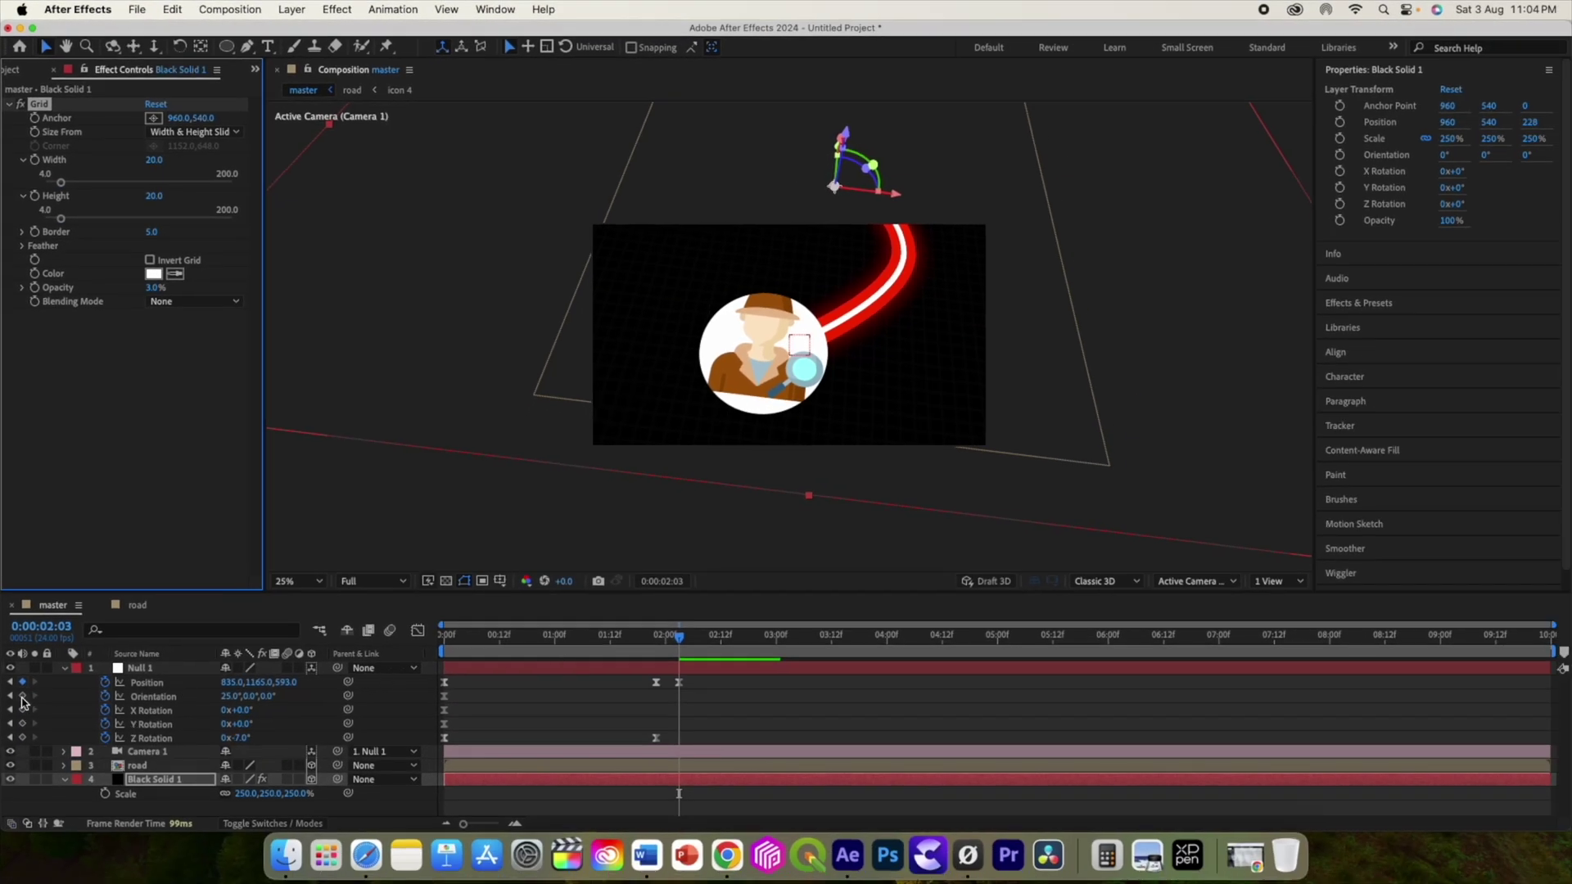
pyautogui.click(22, 696)
pyautogui.click(22, 709)
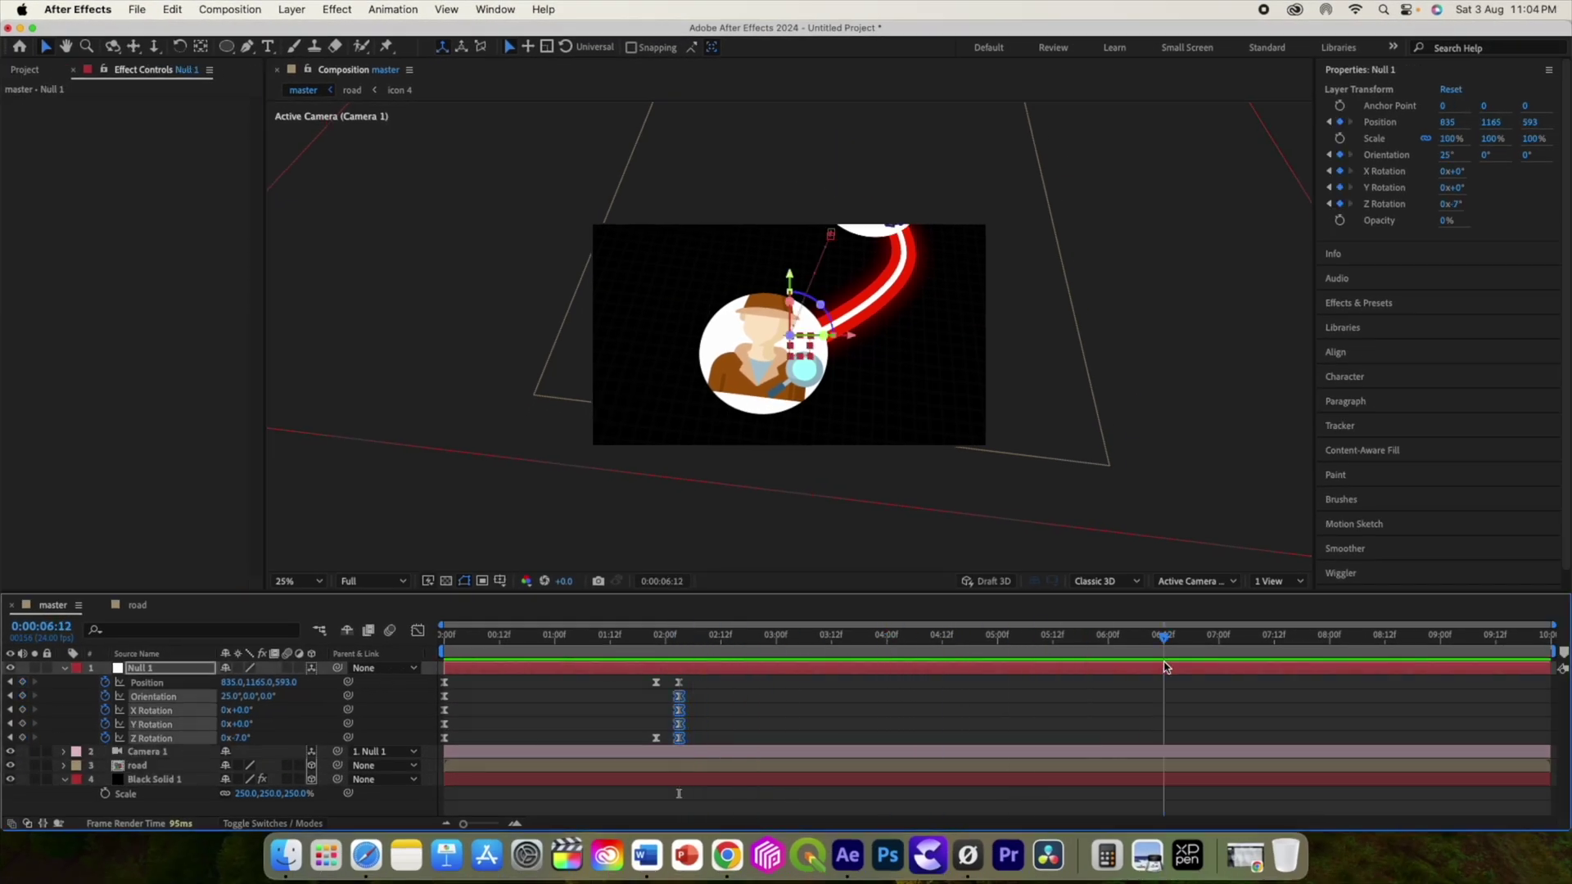
# At 8:00, move Null 1 up the road to (835, −463, 593) with Z Rotation 0°
pyautogui.moveTo(257, 682); pyautogui.dragTo(135, 698)
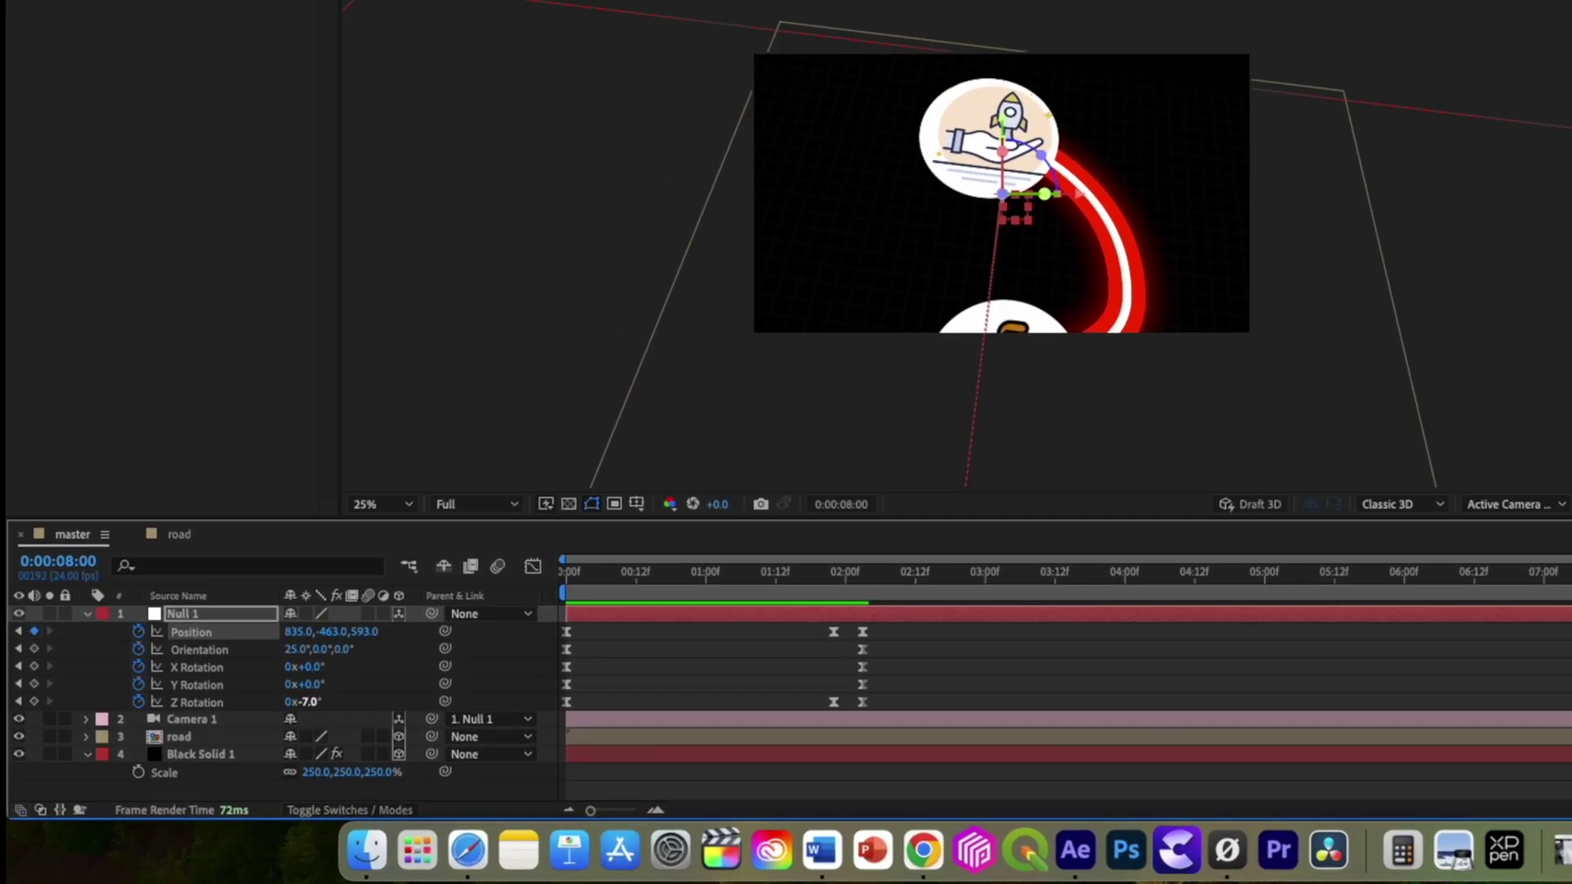
pyautogui.click(248, 735)
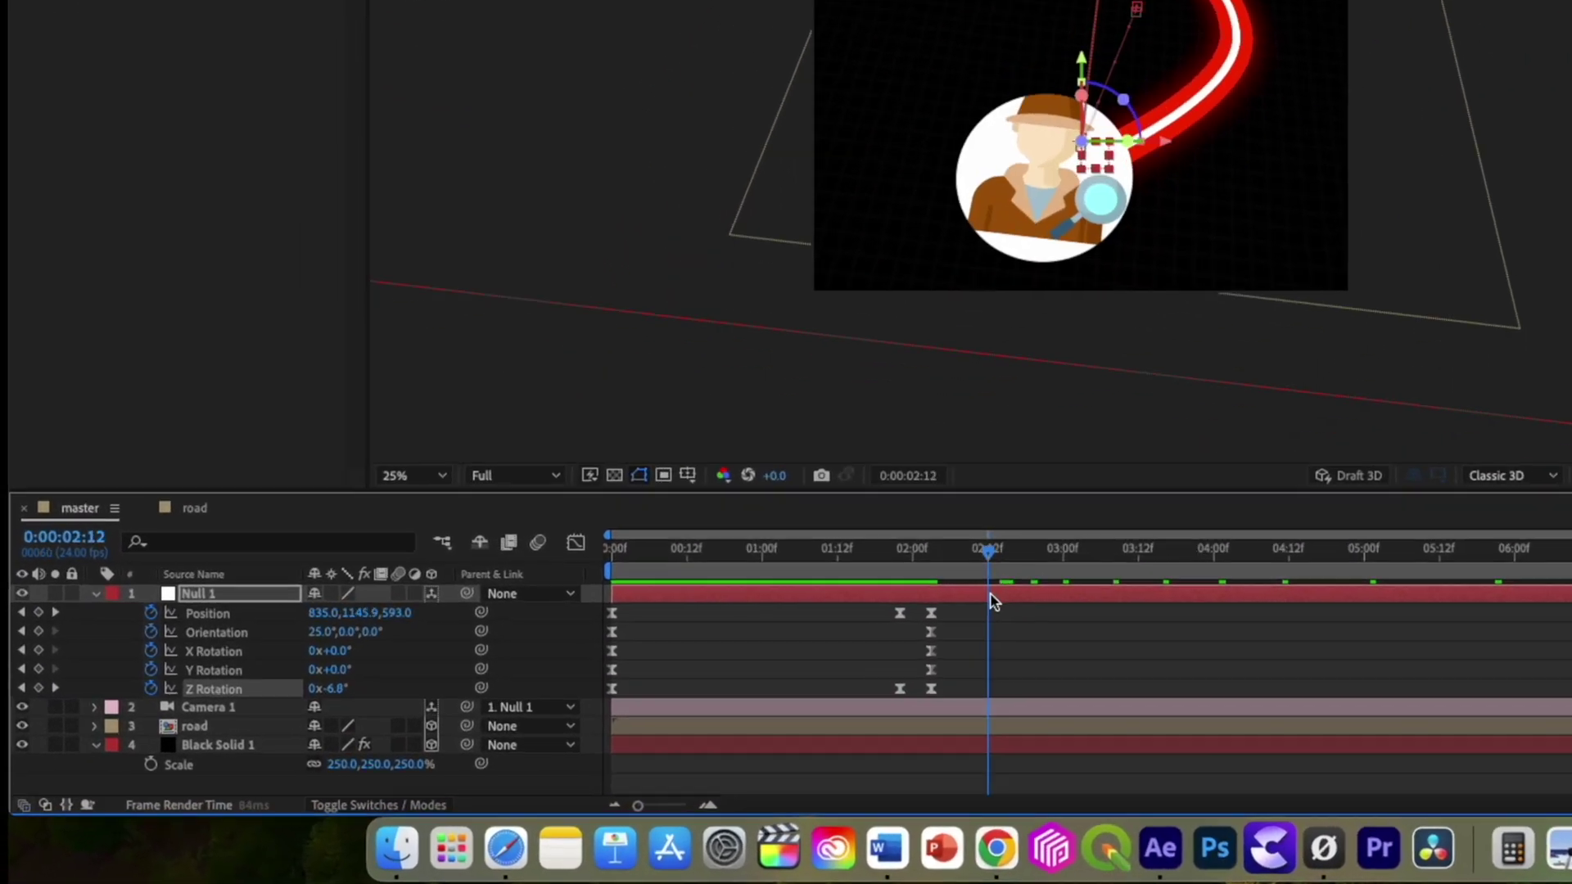
pyautogui.moveTo(991, 602); pyautogui.dragTo(935, 601)
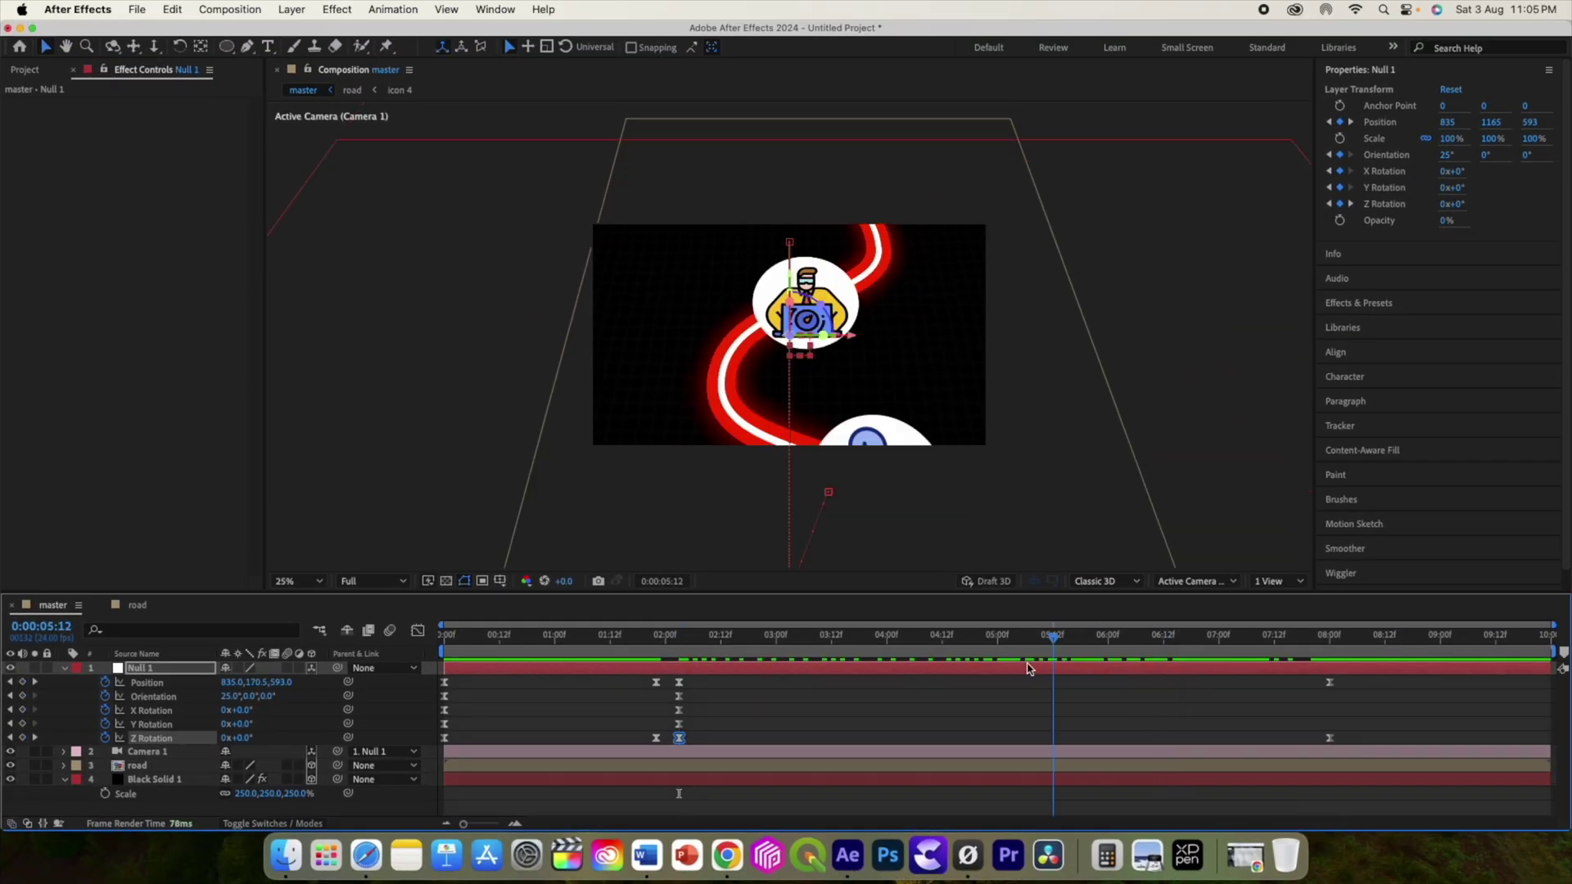
pyautogui.moveTo(1029, 668); pyautogui.dragTo(684, 668)
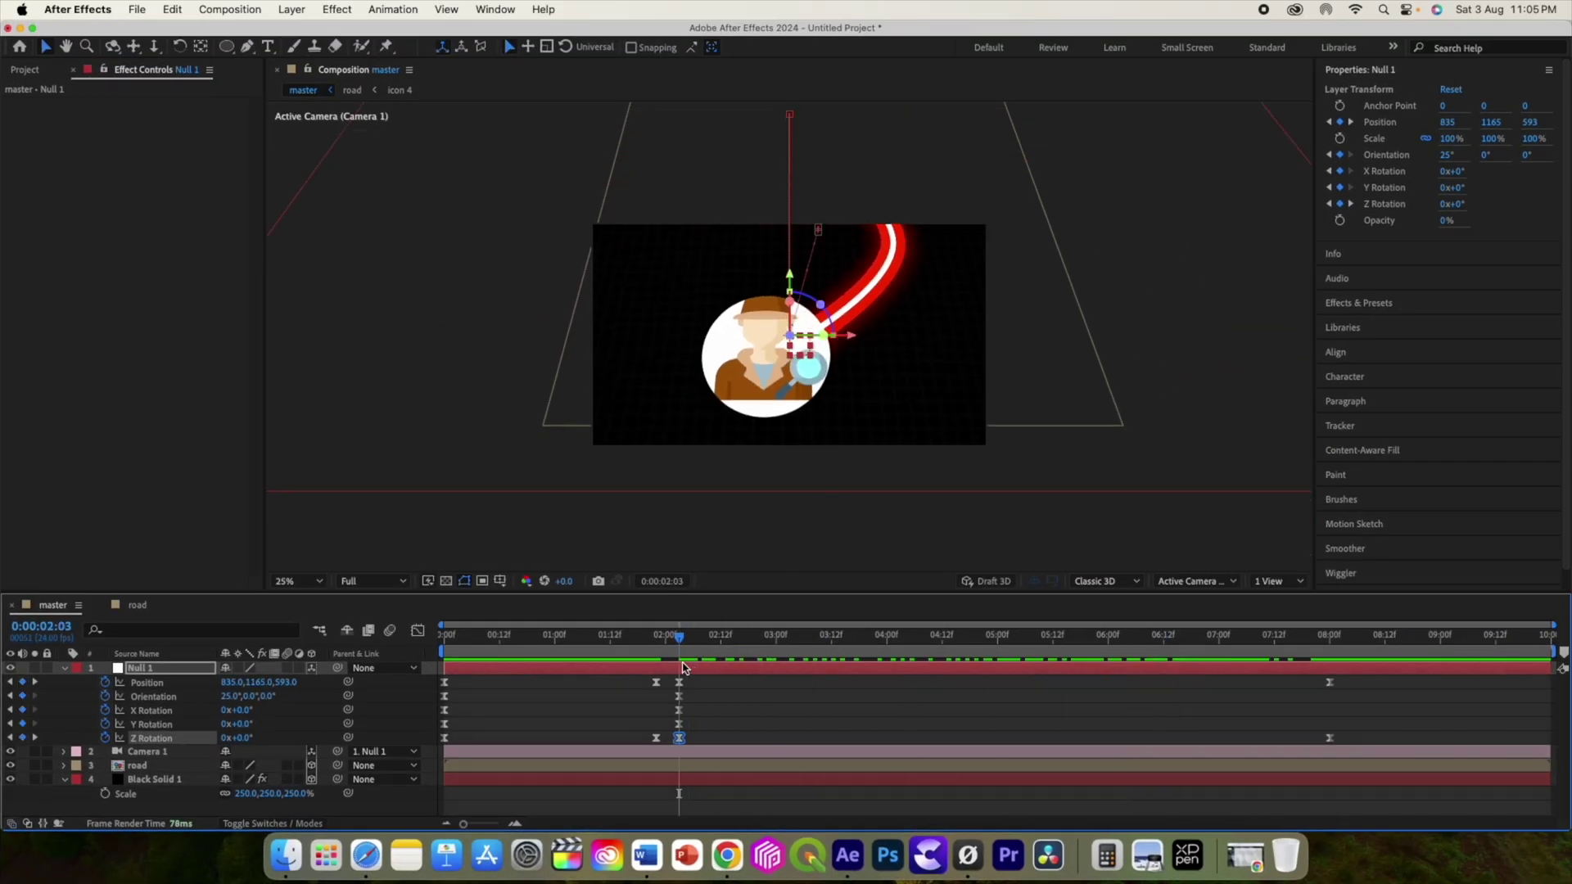
pyautogui.click(137, 606)
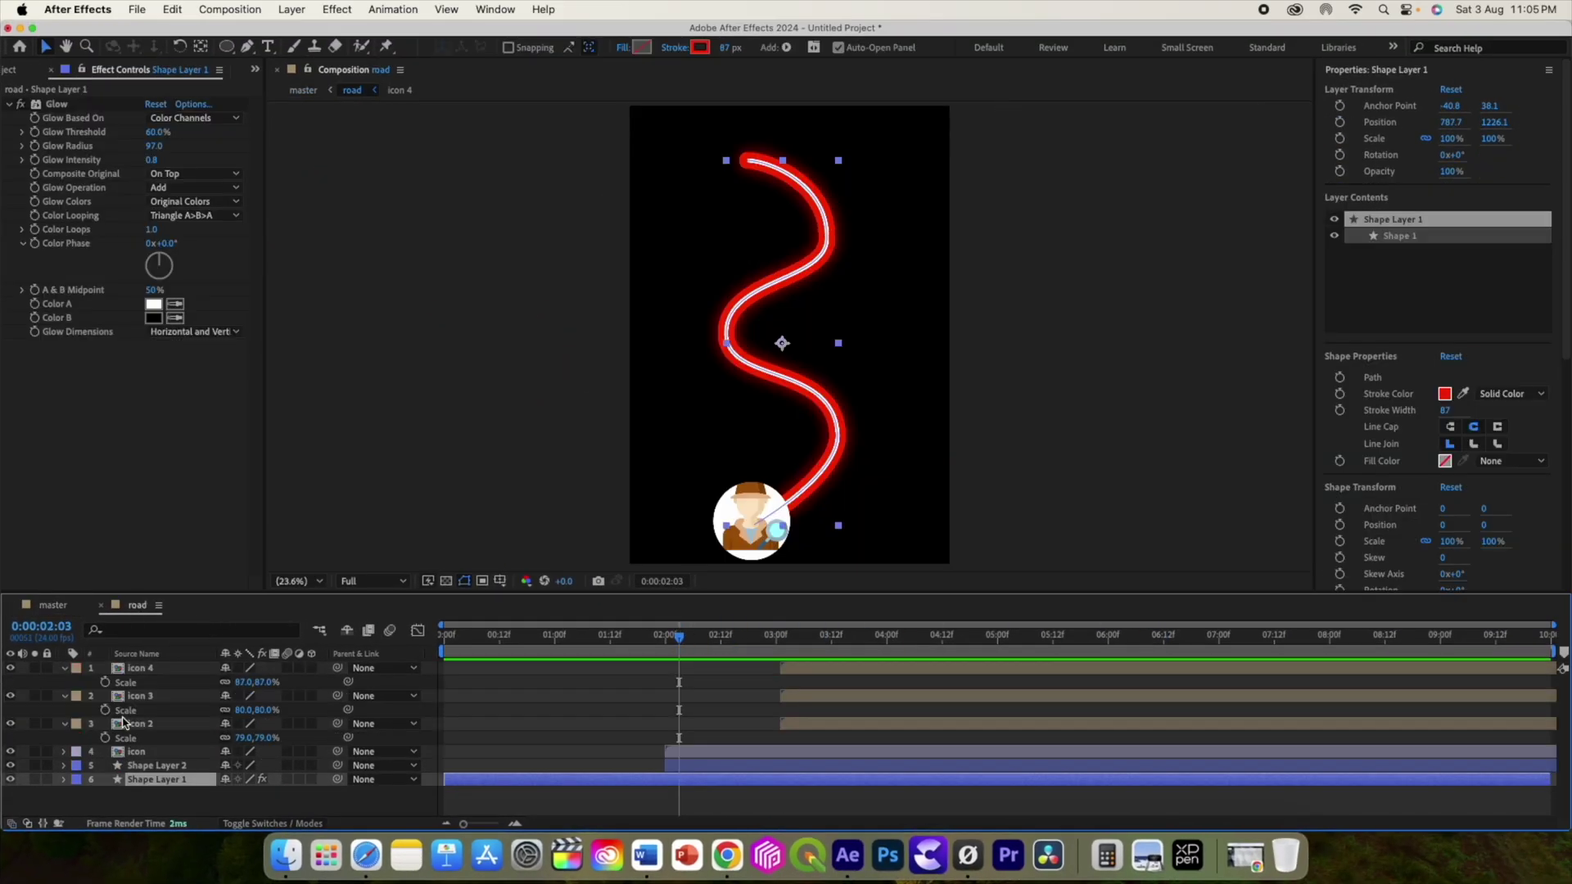
# Add a Trim Paths operation to Shape Layer 2's white road line
pyautogui.click(161, 767)
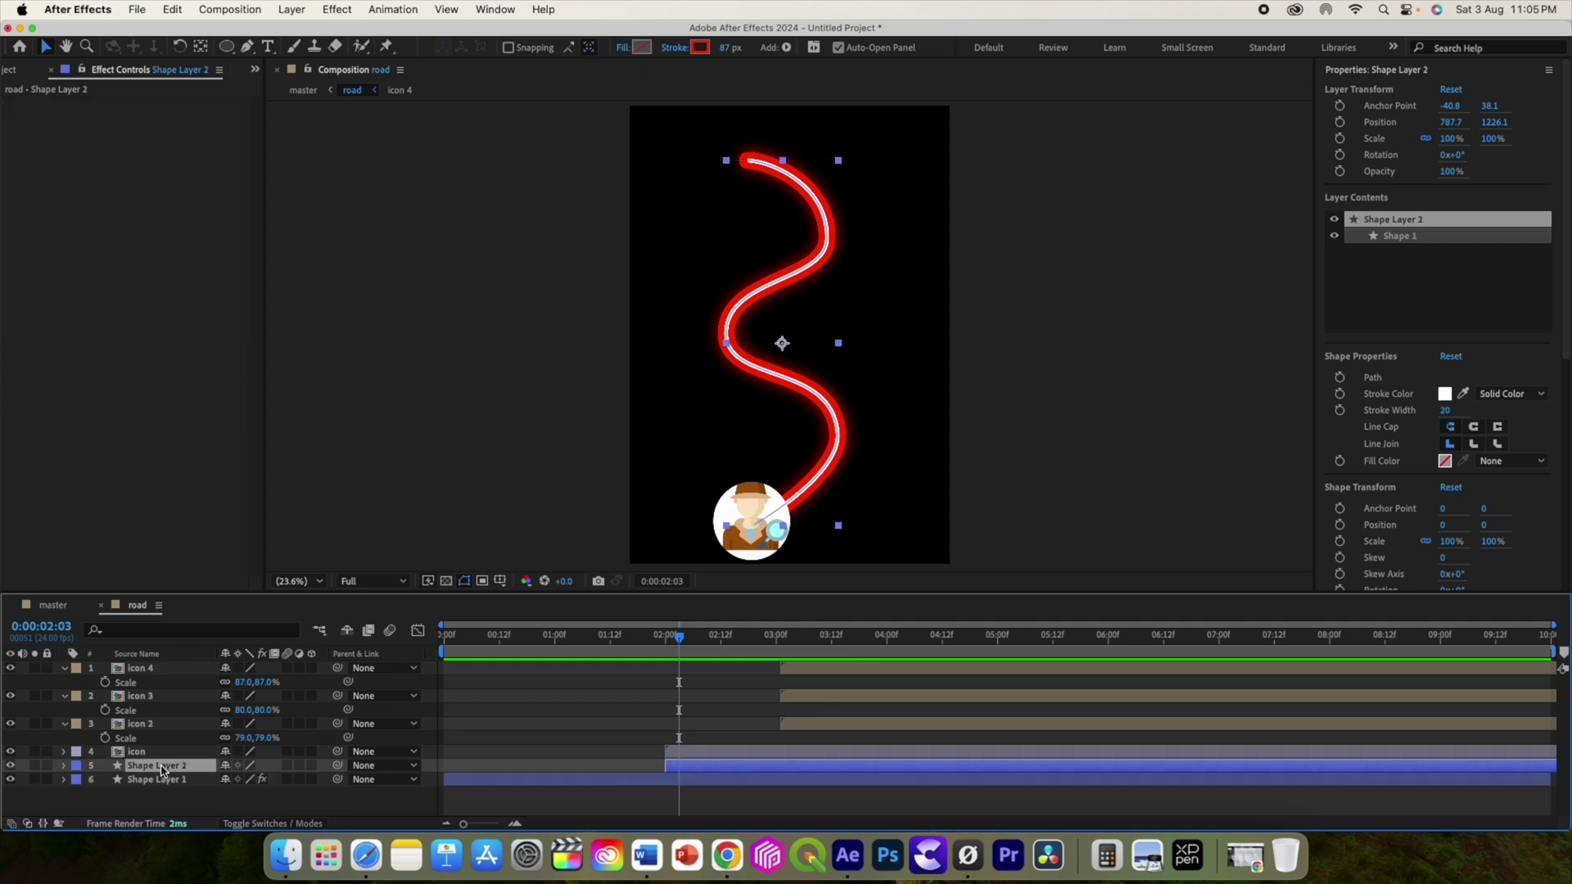
pyautogui.click(64, 767)
pyautogui.scroll(-2, 64, 773)
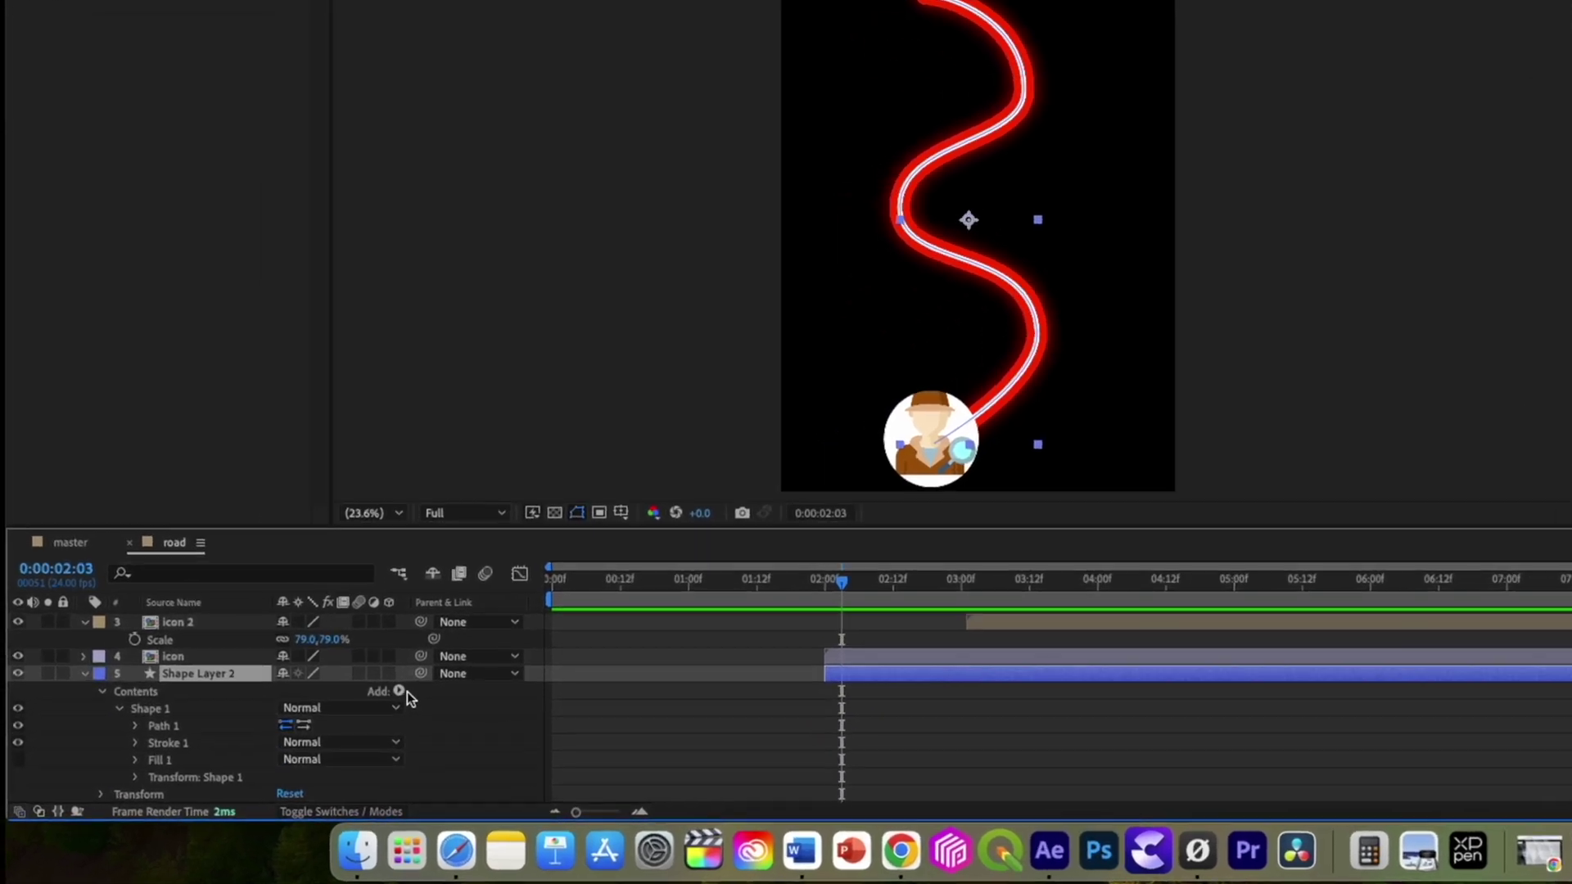
pyautogui.click(300, 725)
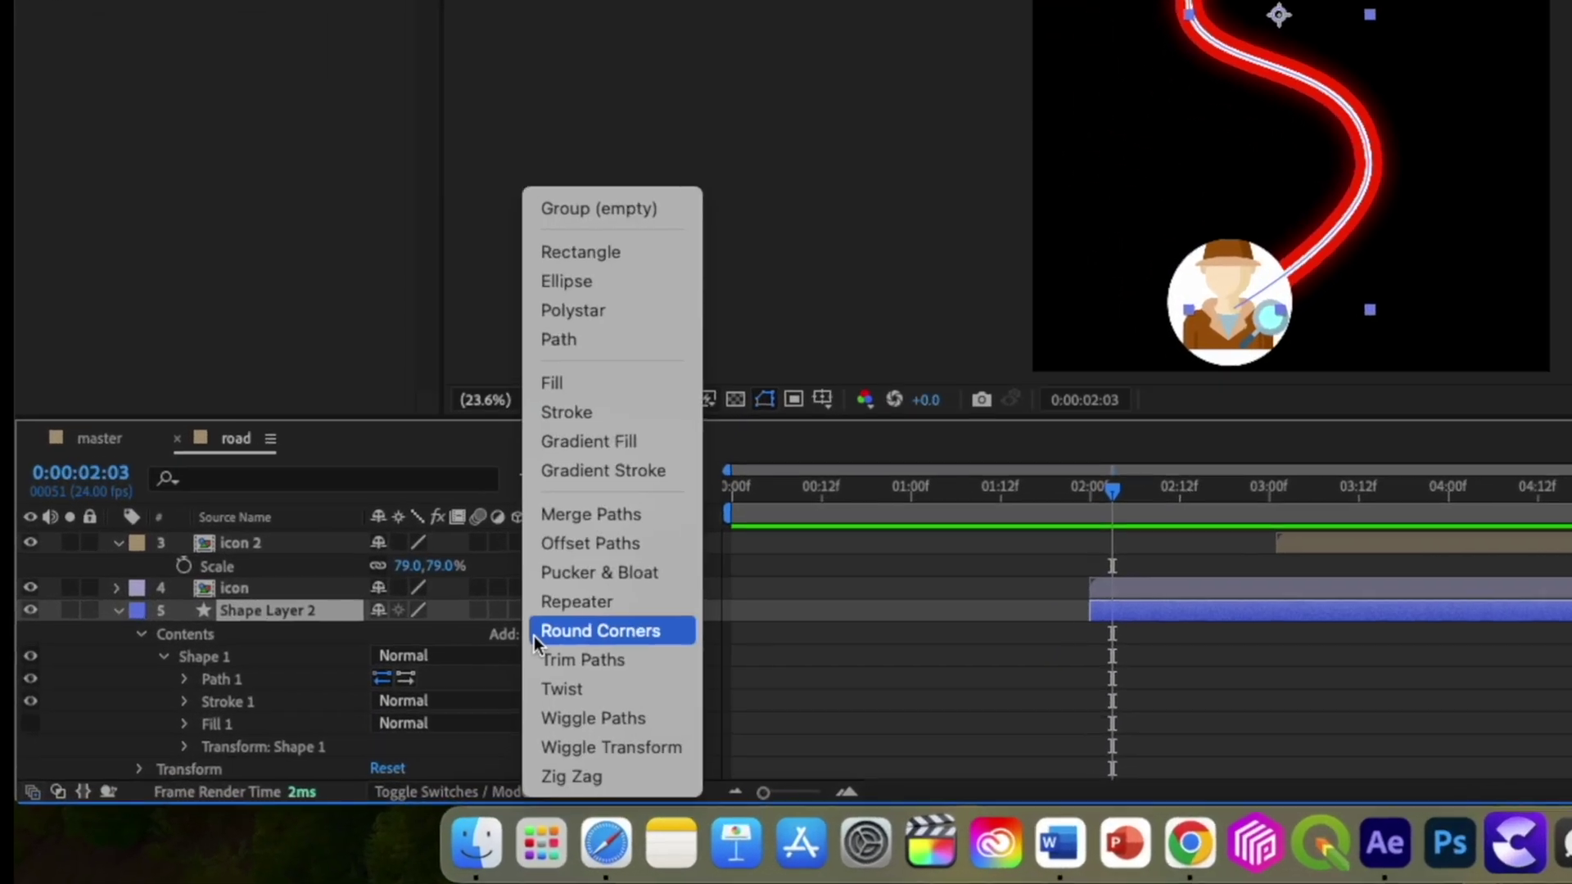
pyautogui.click(601, 651)
pyautogui.scroll(-2, 206, 701)
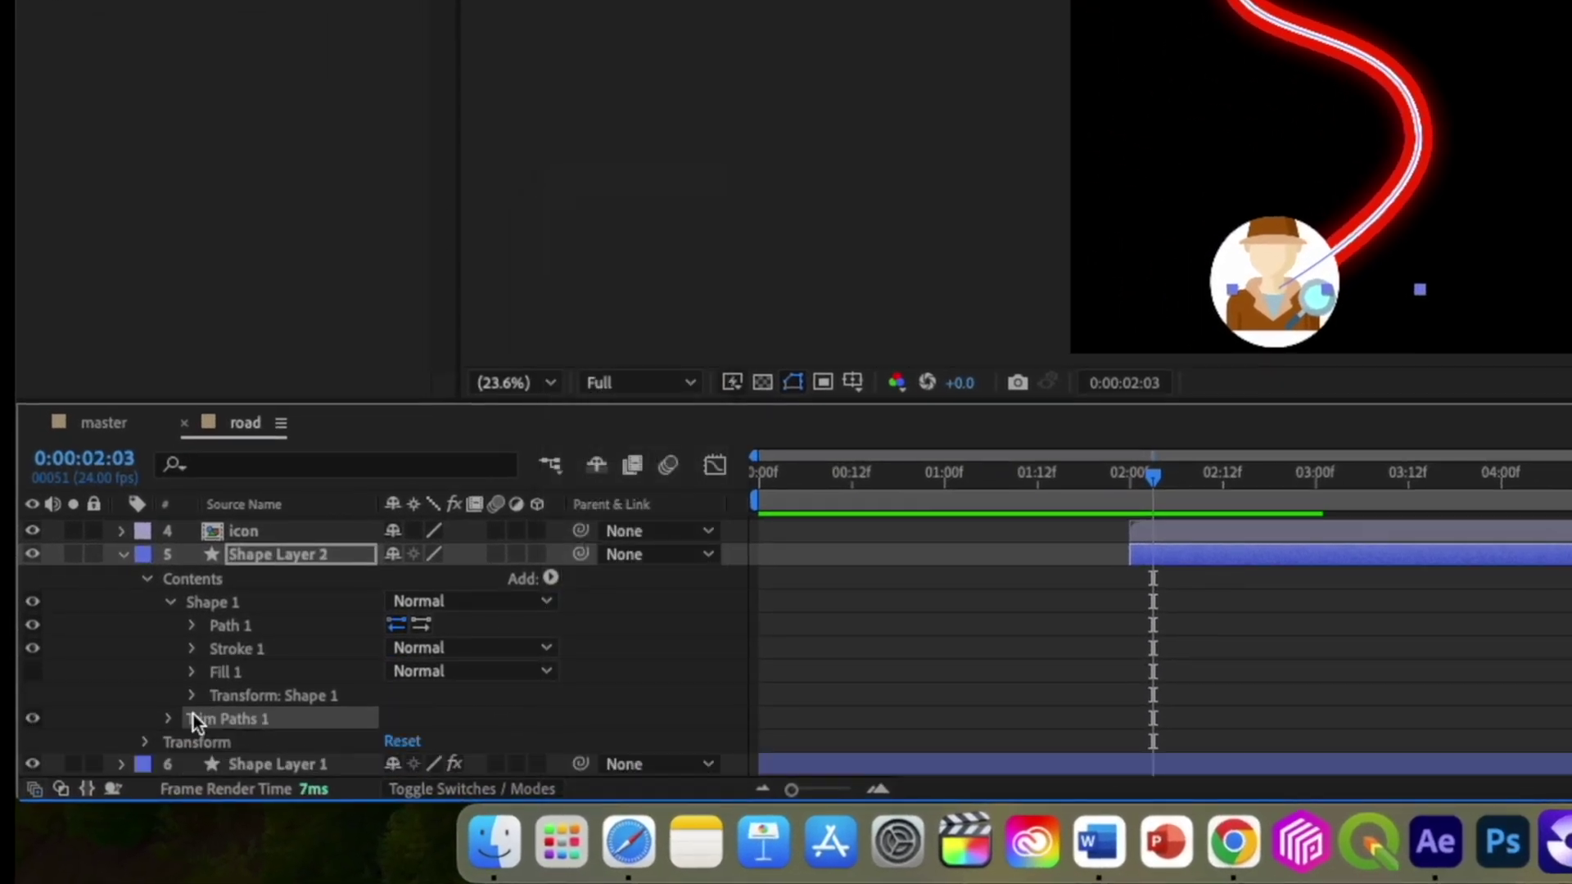
pyautogui.click(190, 718)
pyautogui.scroll(-2, 263, 694)
# Keyframe Trim Paths End at 0% at 2:03 and 100% at 8:00
pyautogui.click(215, 675)
pyautogui.click(404, 680)
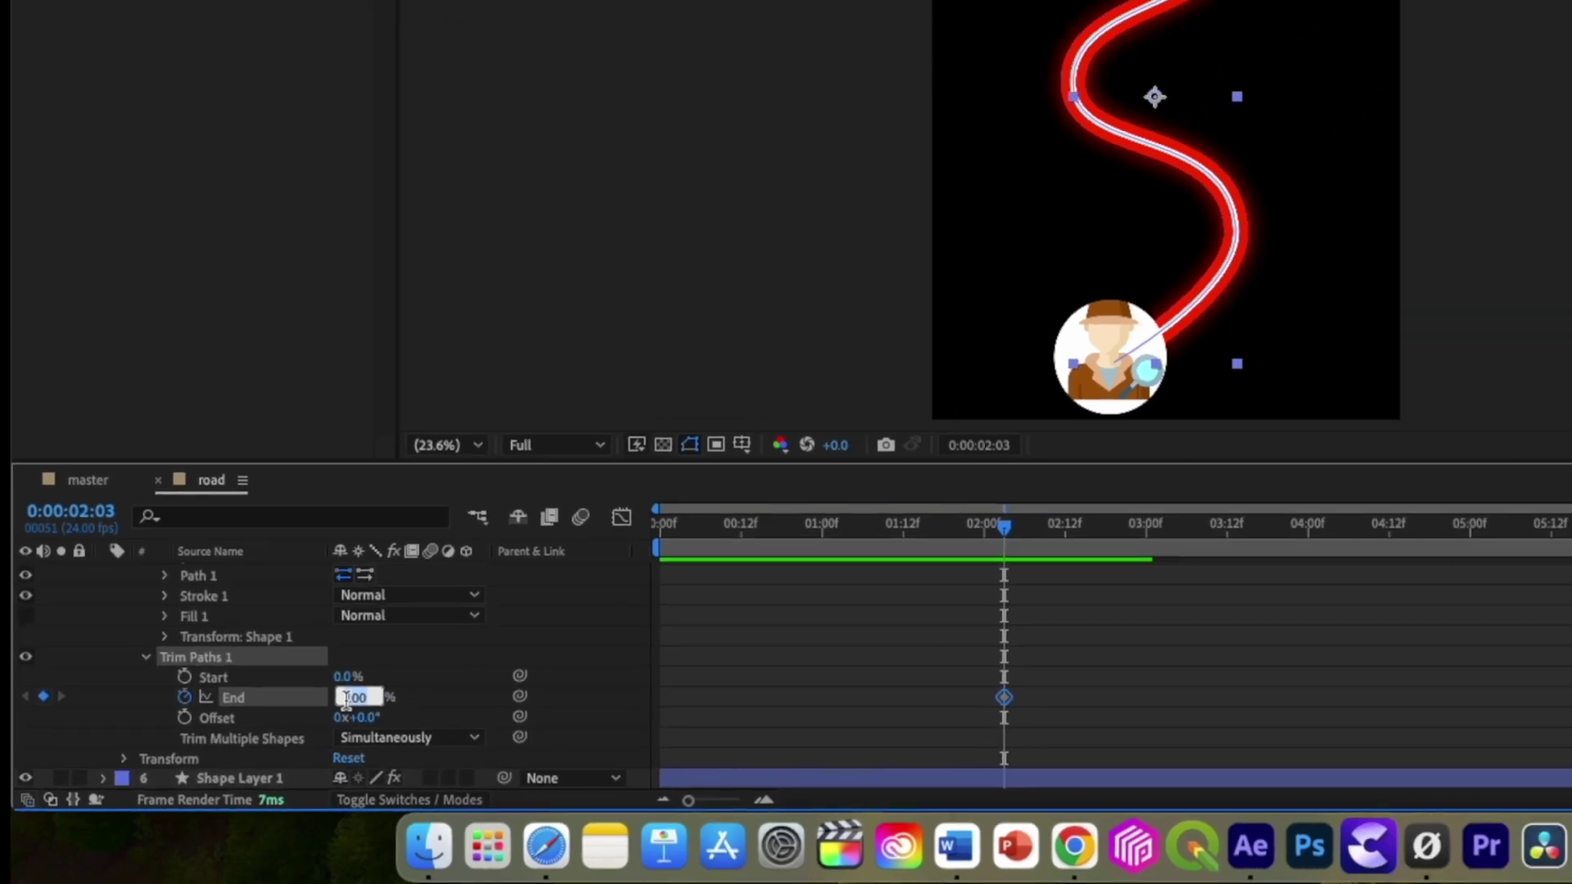
pyautogui.write('0')
pyautogui.press('Return')
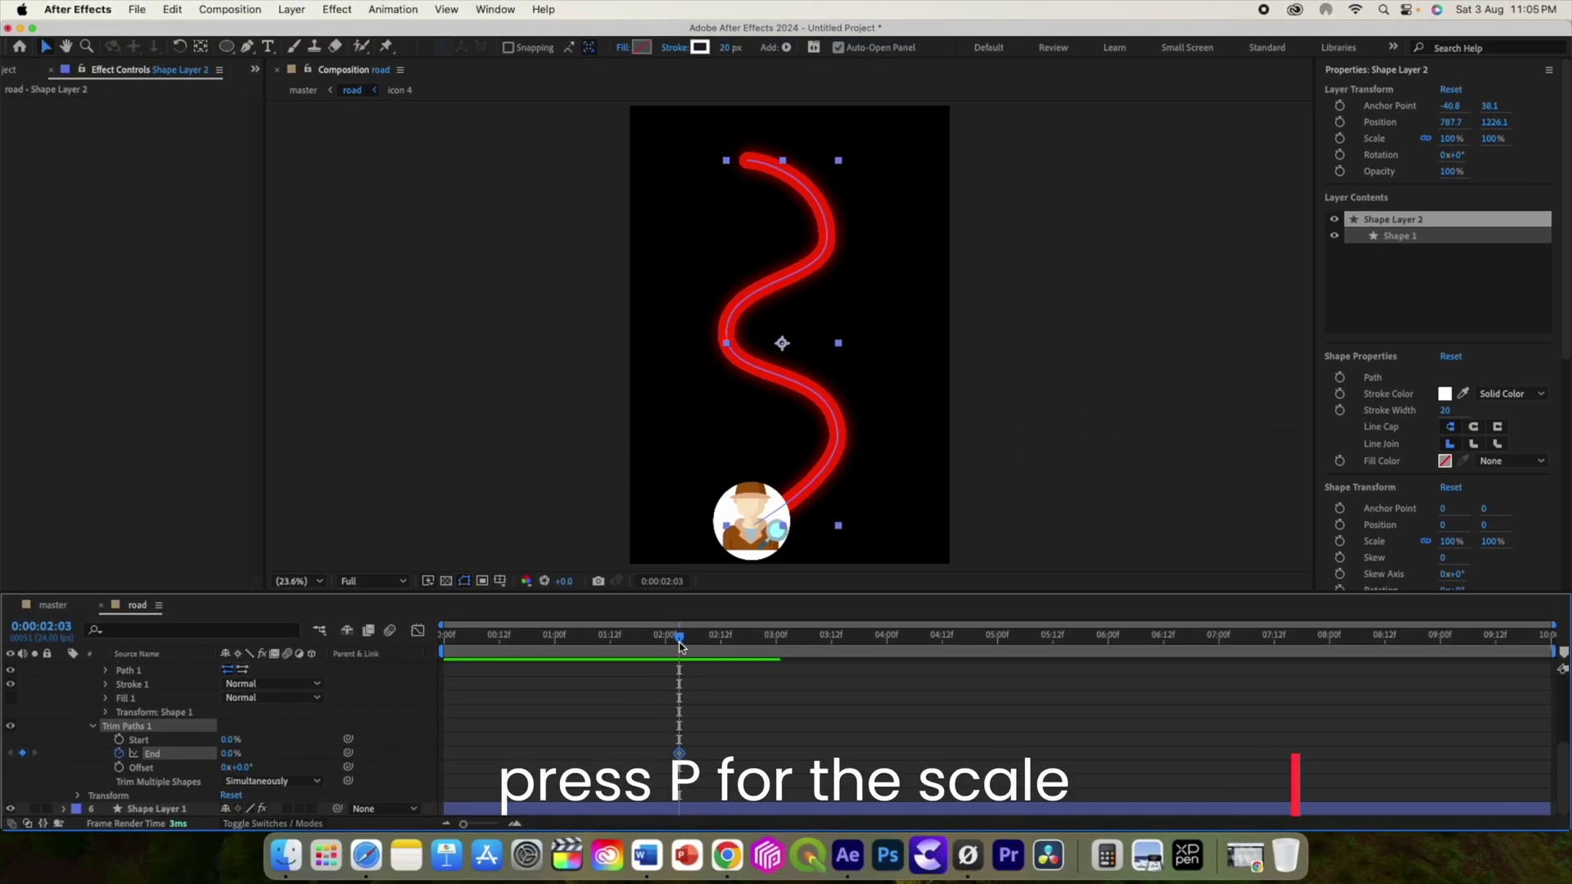
pyautogui.moveTo(683, 661); pyautogui.dragTo(1067, 655)
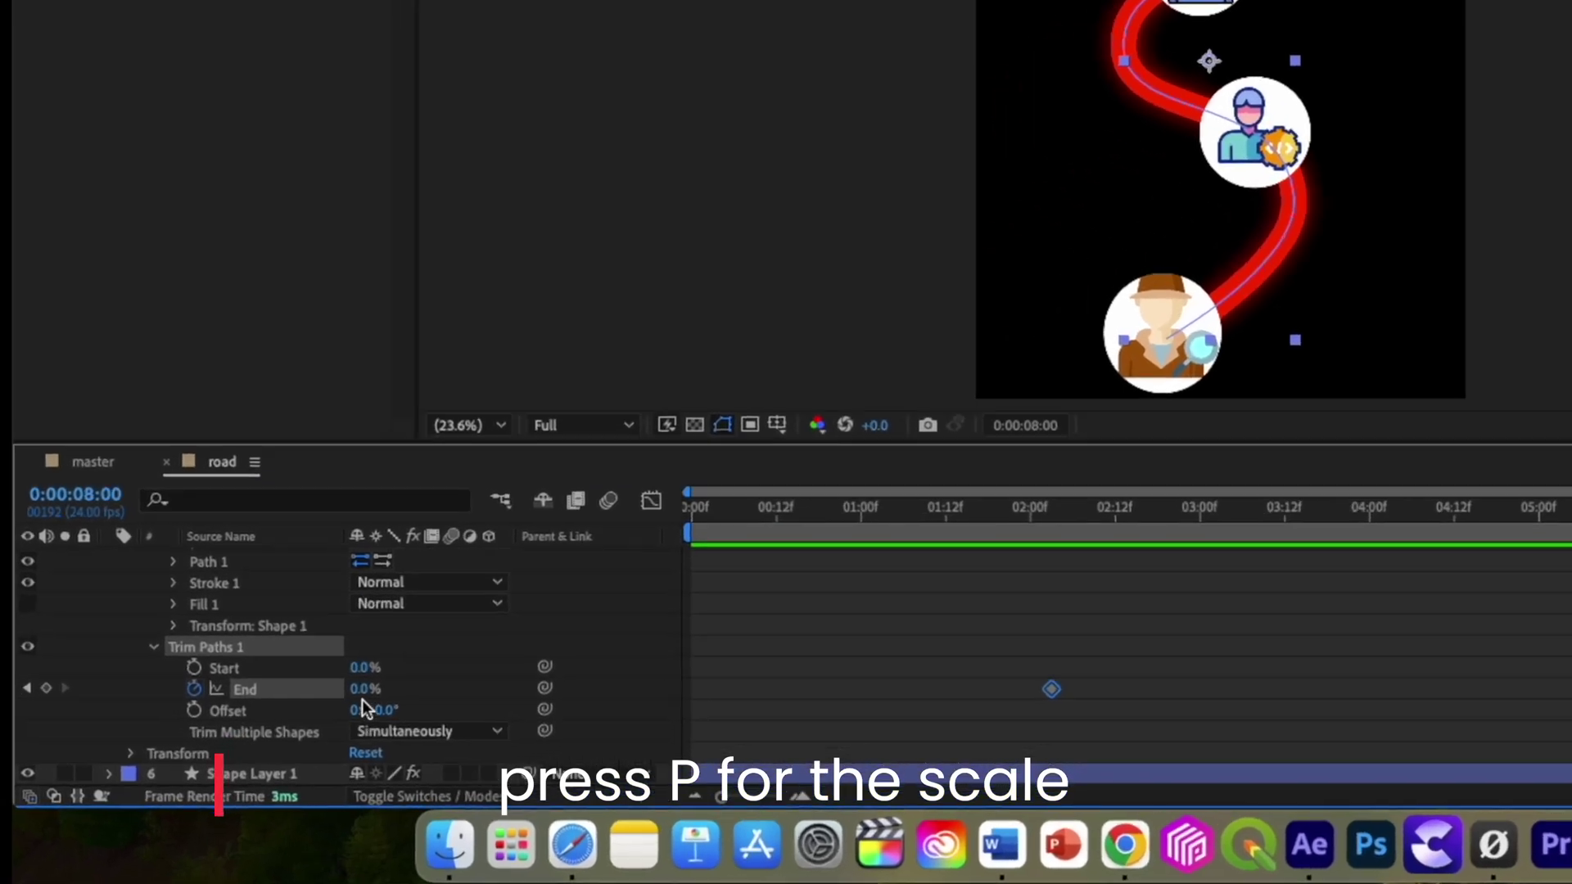
pyautogui.click(228, 754)
pyautogui.write('100')
pyautogui.press('Return')
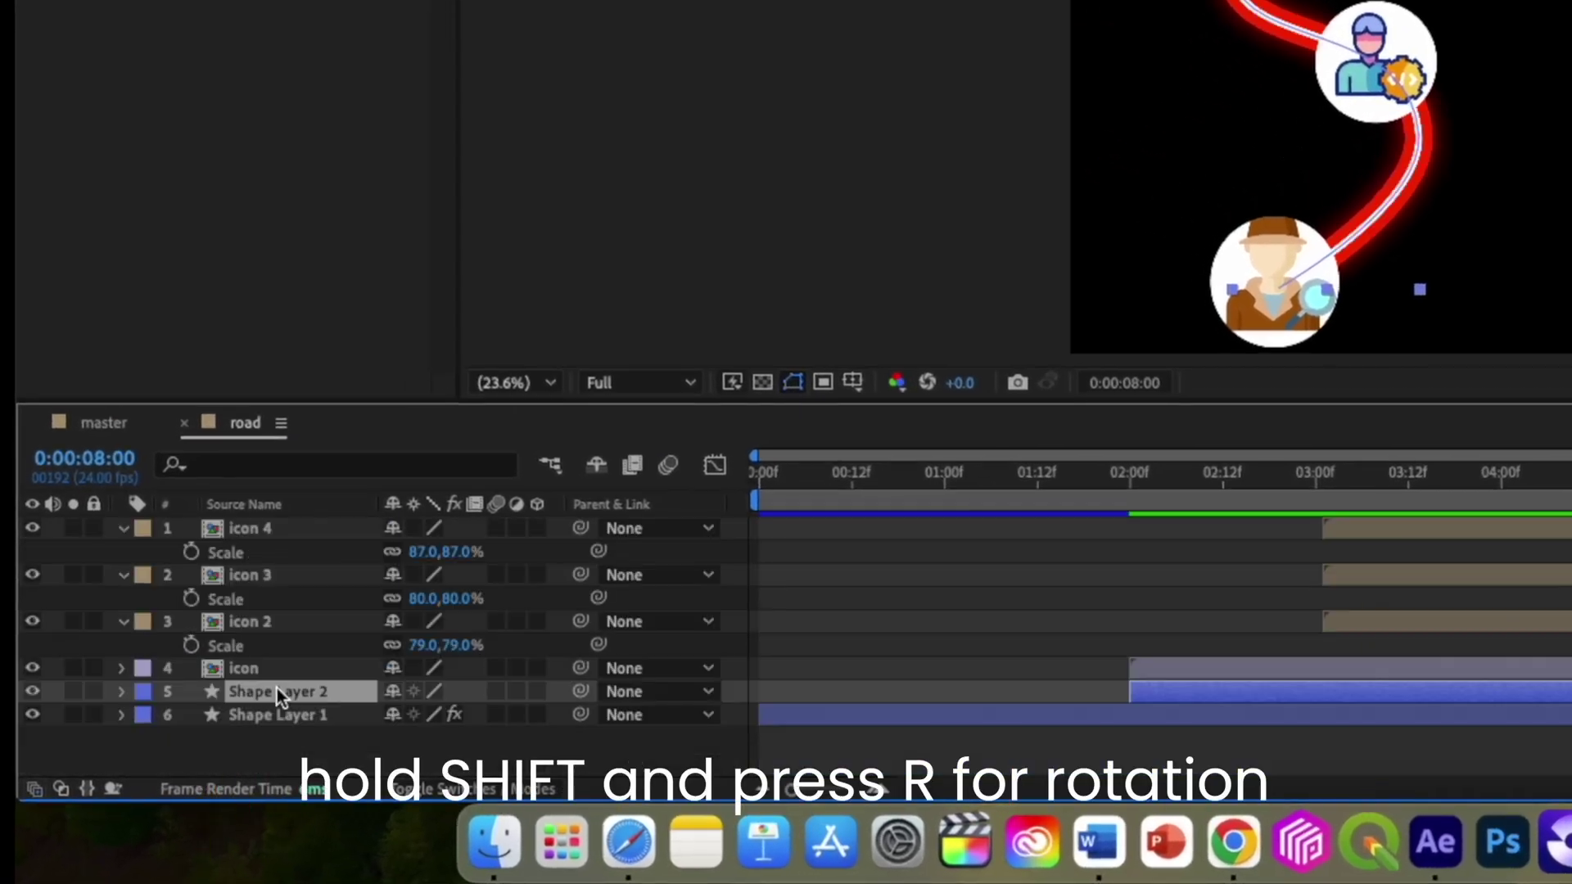
# Apply Glow to the white road line, then return to master
pyautogui.hotkey('ctrl', 'space')
pyautogui.write('glo')
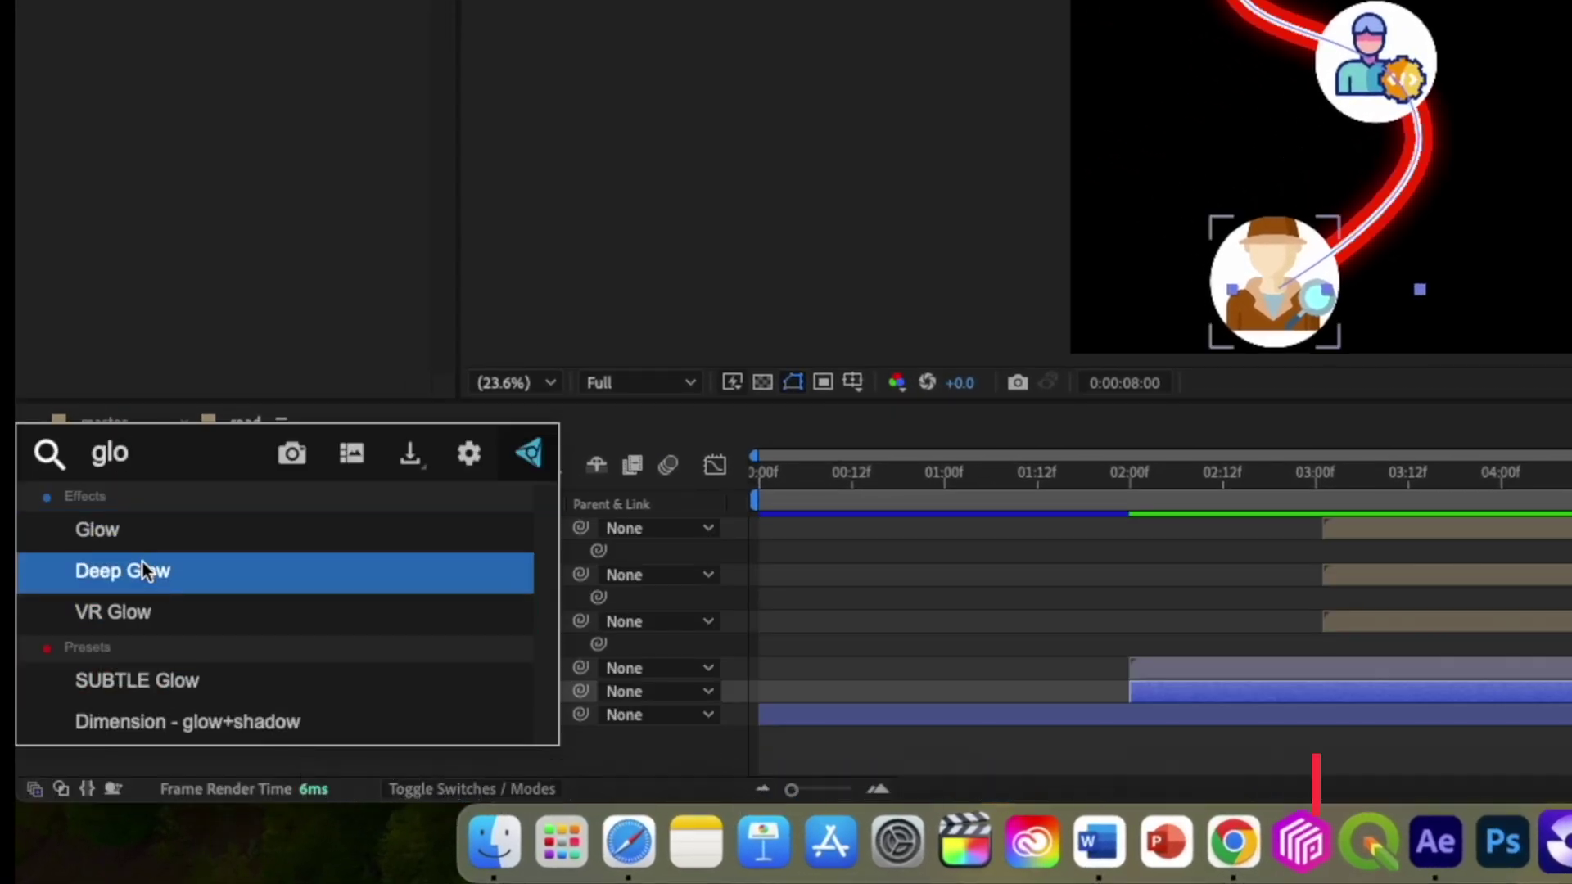
pyautogui.click(131, 537)
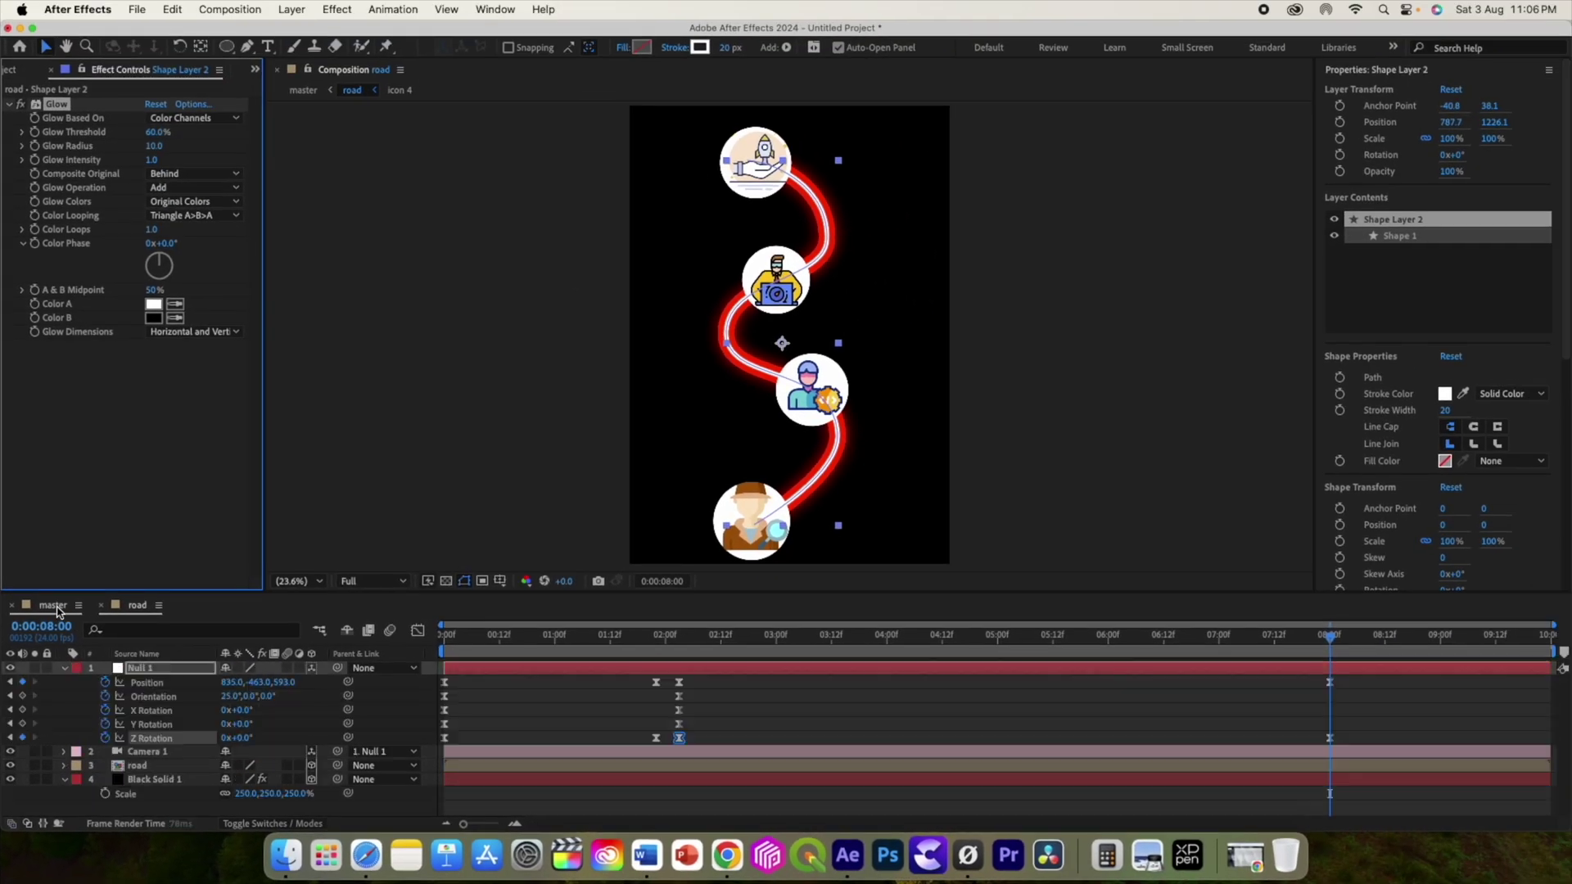
pyautogui.click(679, 635)
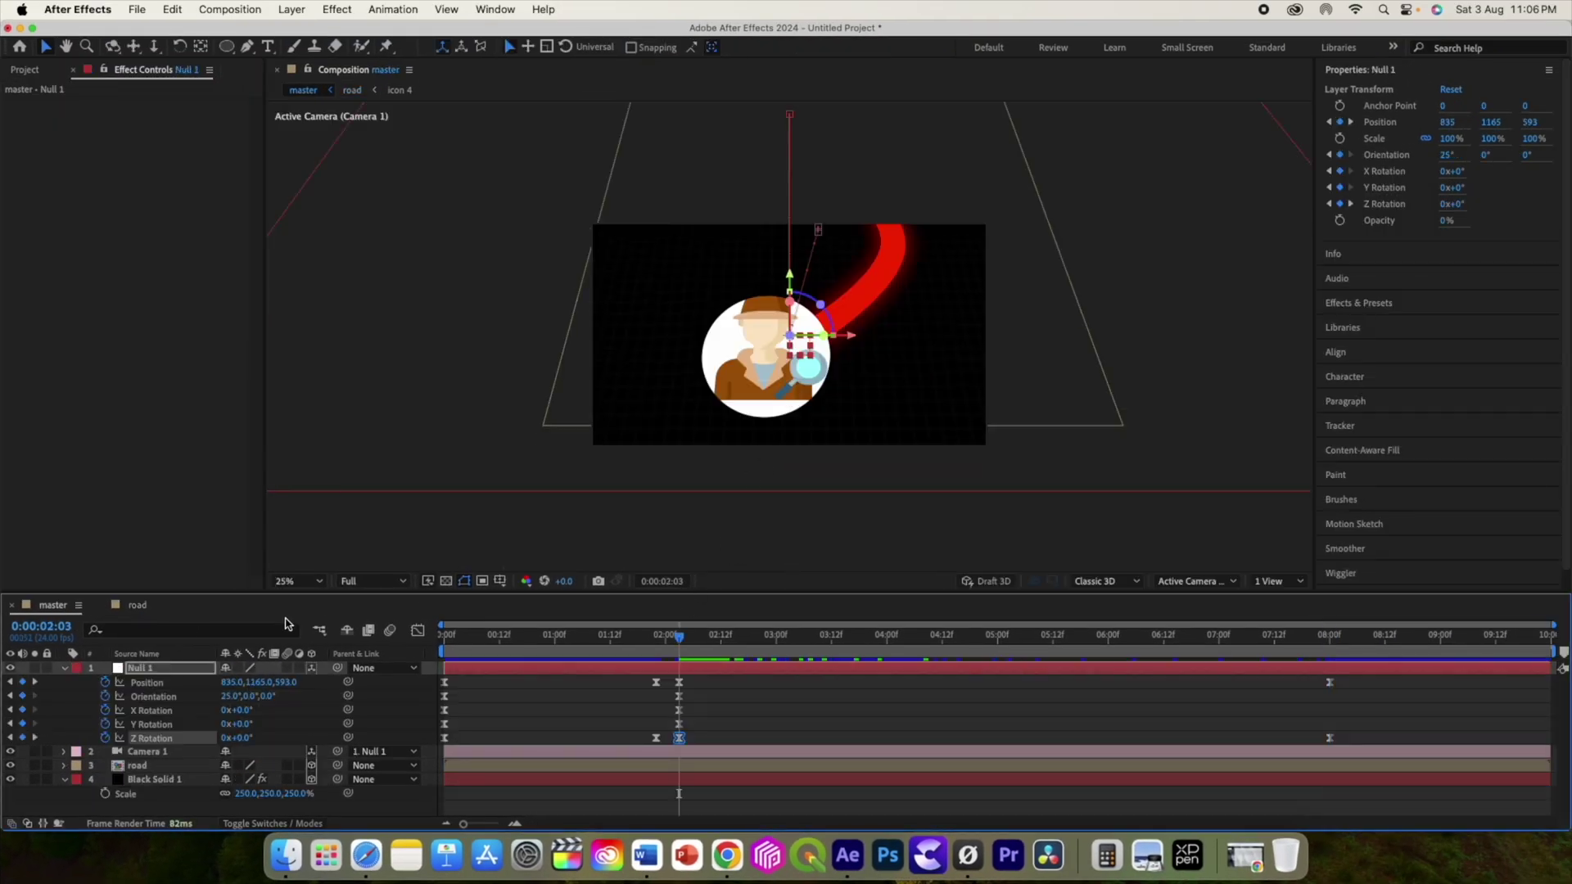
# Keyframe the first icon's Opacity at 100% at 2:03 and 0% at 2:01
pyautogui.click(137, 606)
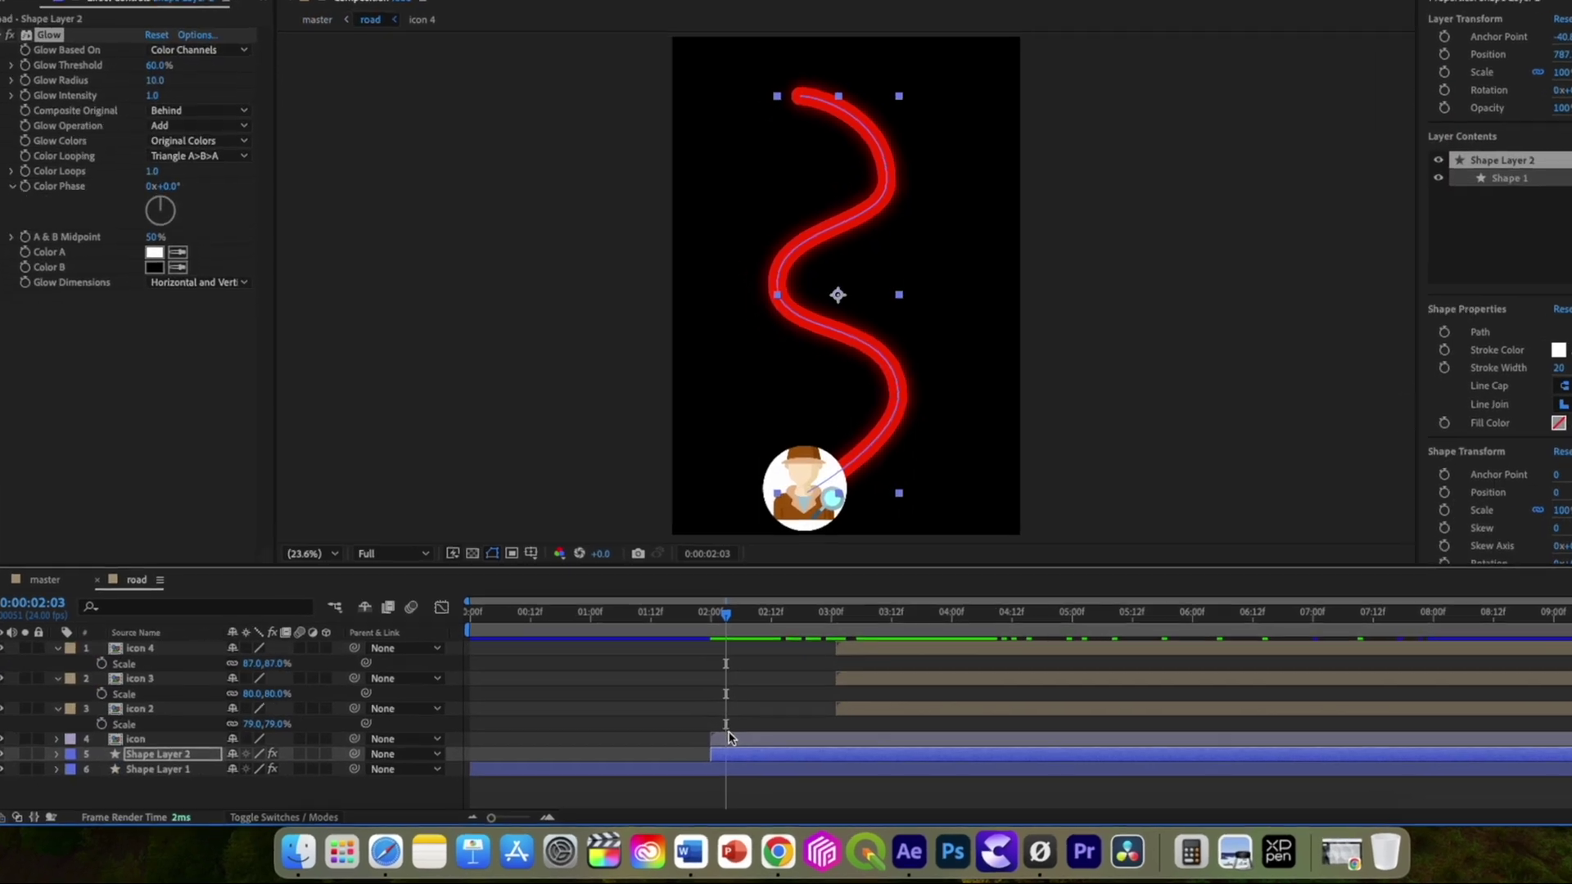
pyautogui.click(671, 752)
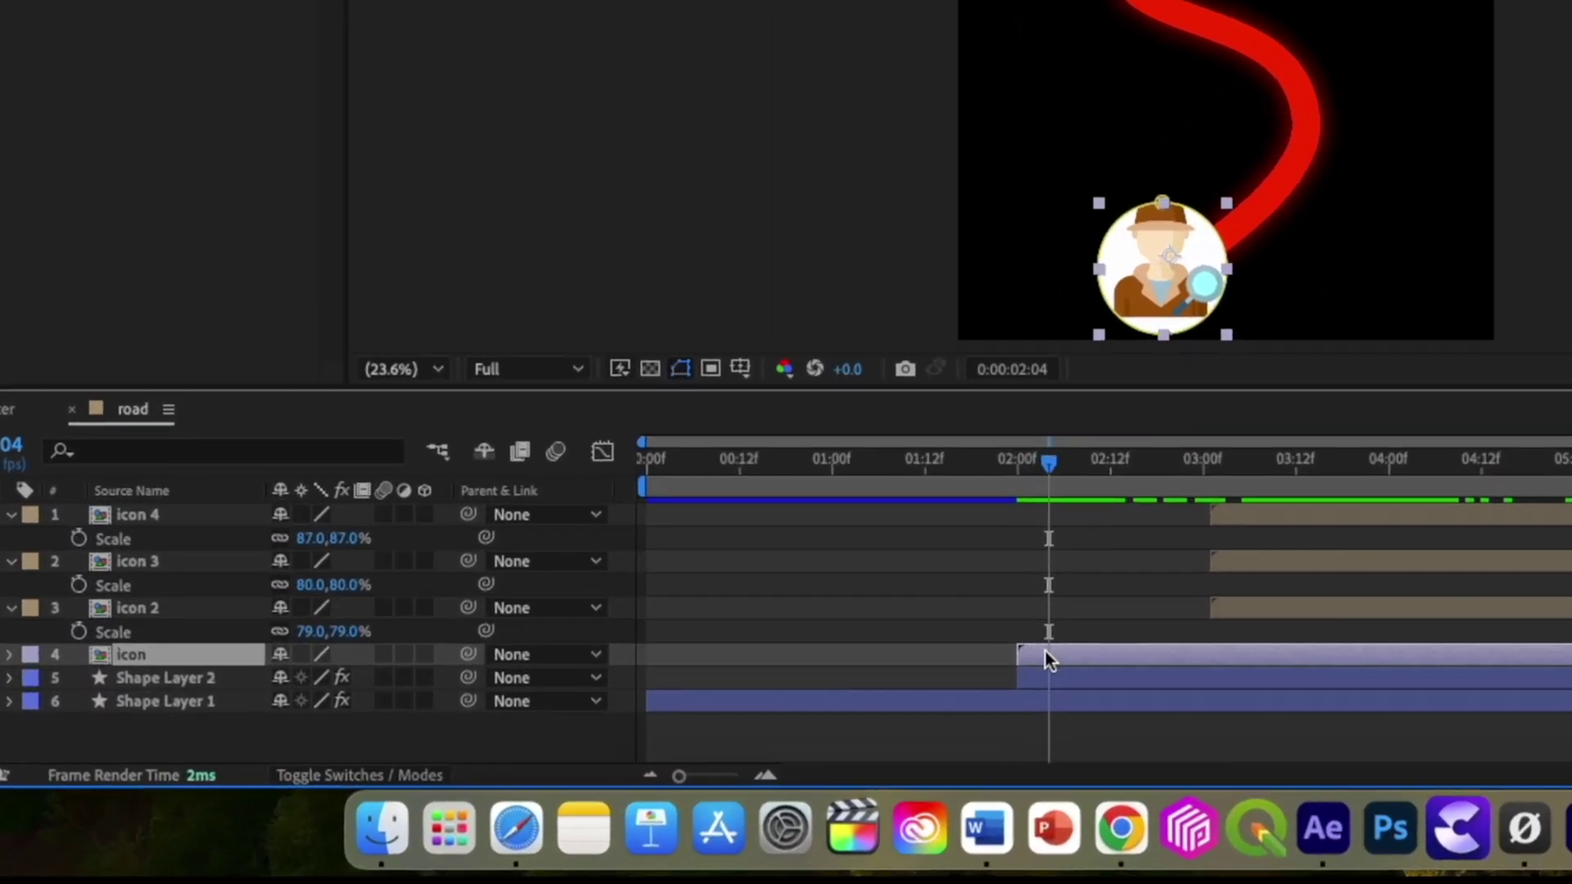
pyautogui.press('t')
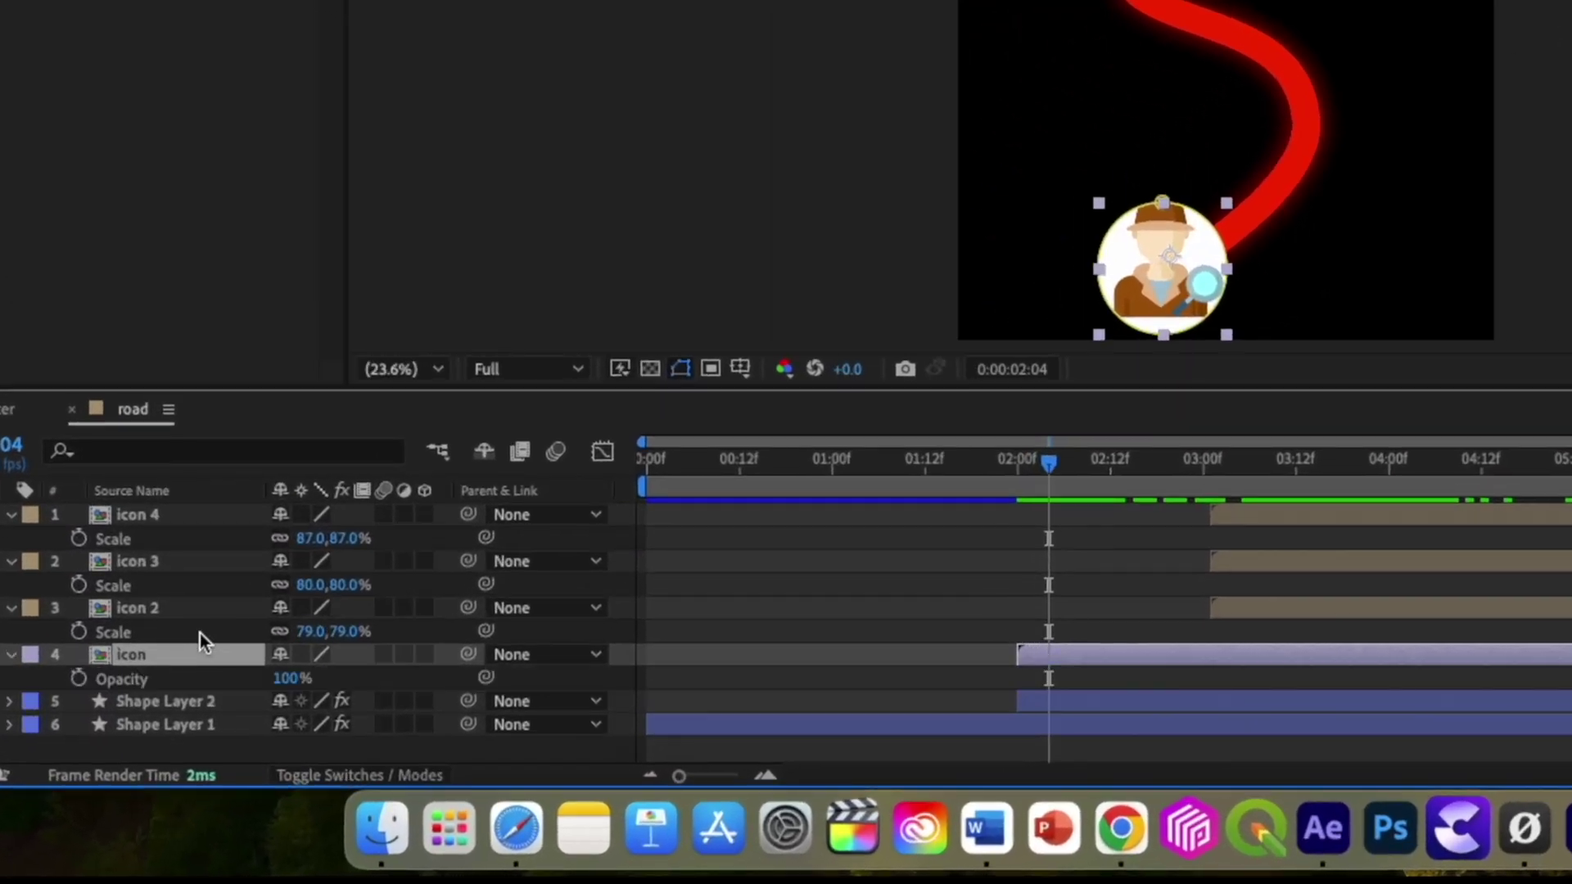
pyautogui.click(80, 679)
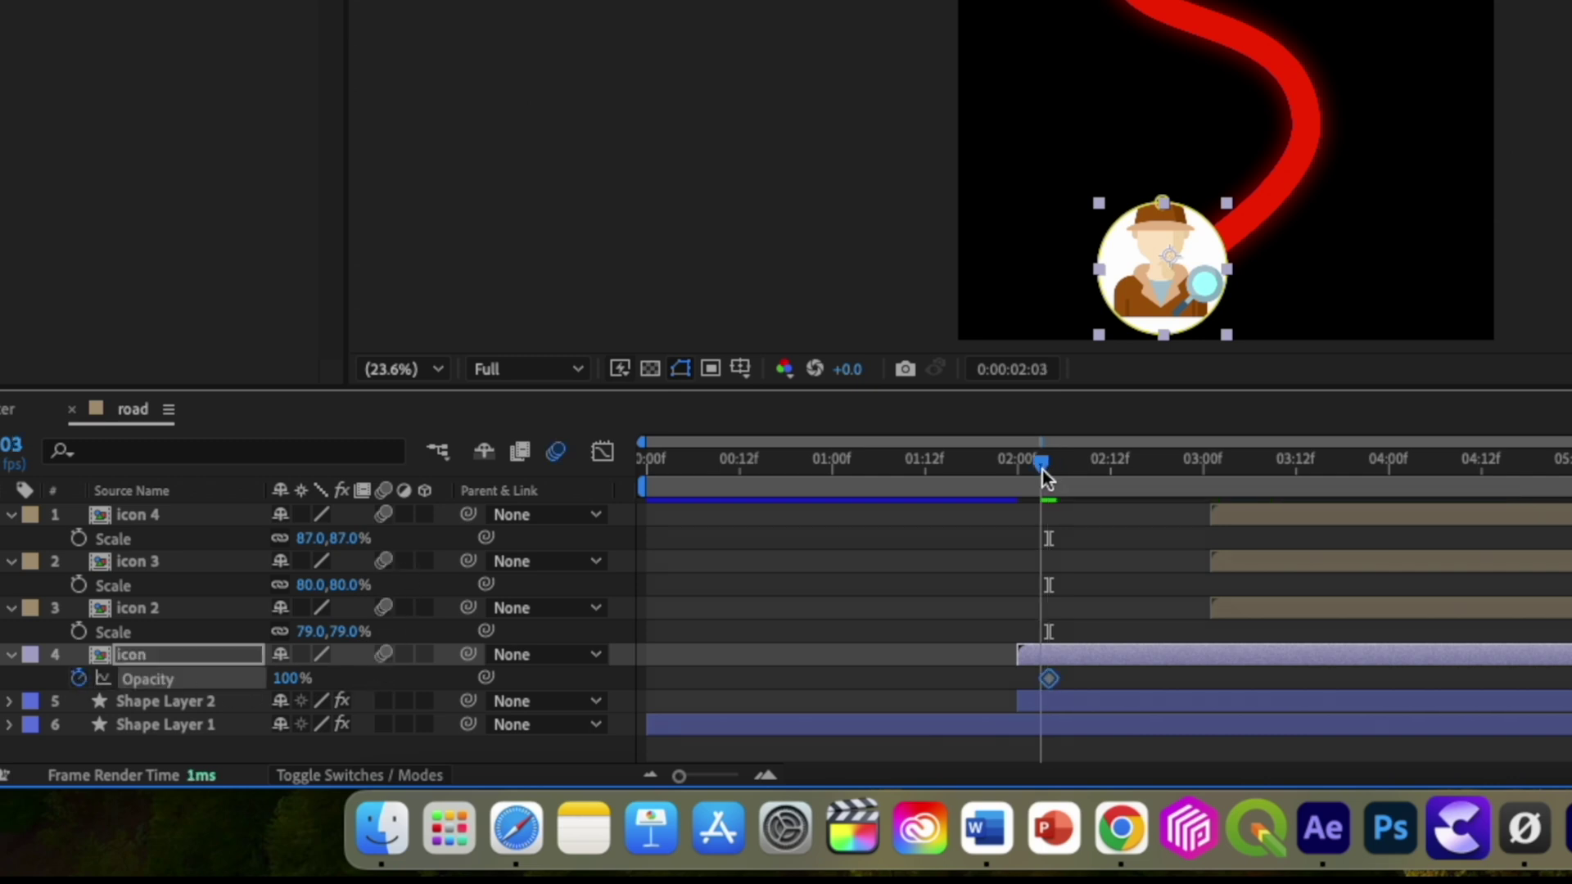
pyautogui.moveTo(1040, 470); pyautogui.dragTo(1032, 473)
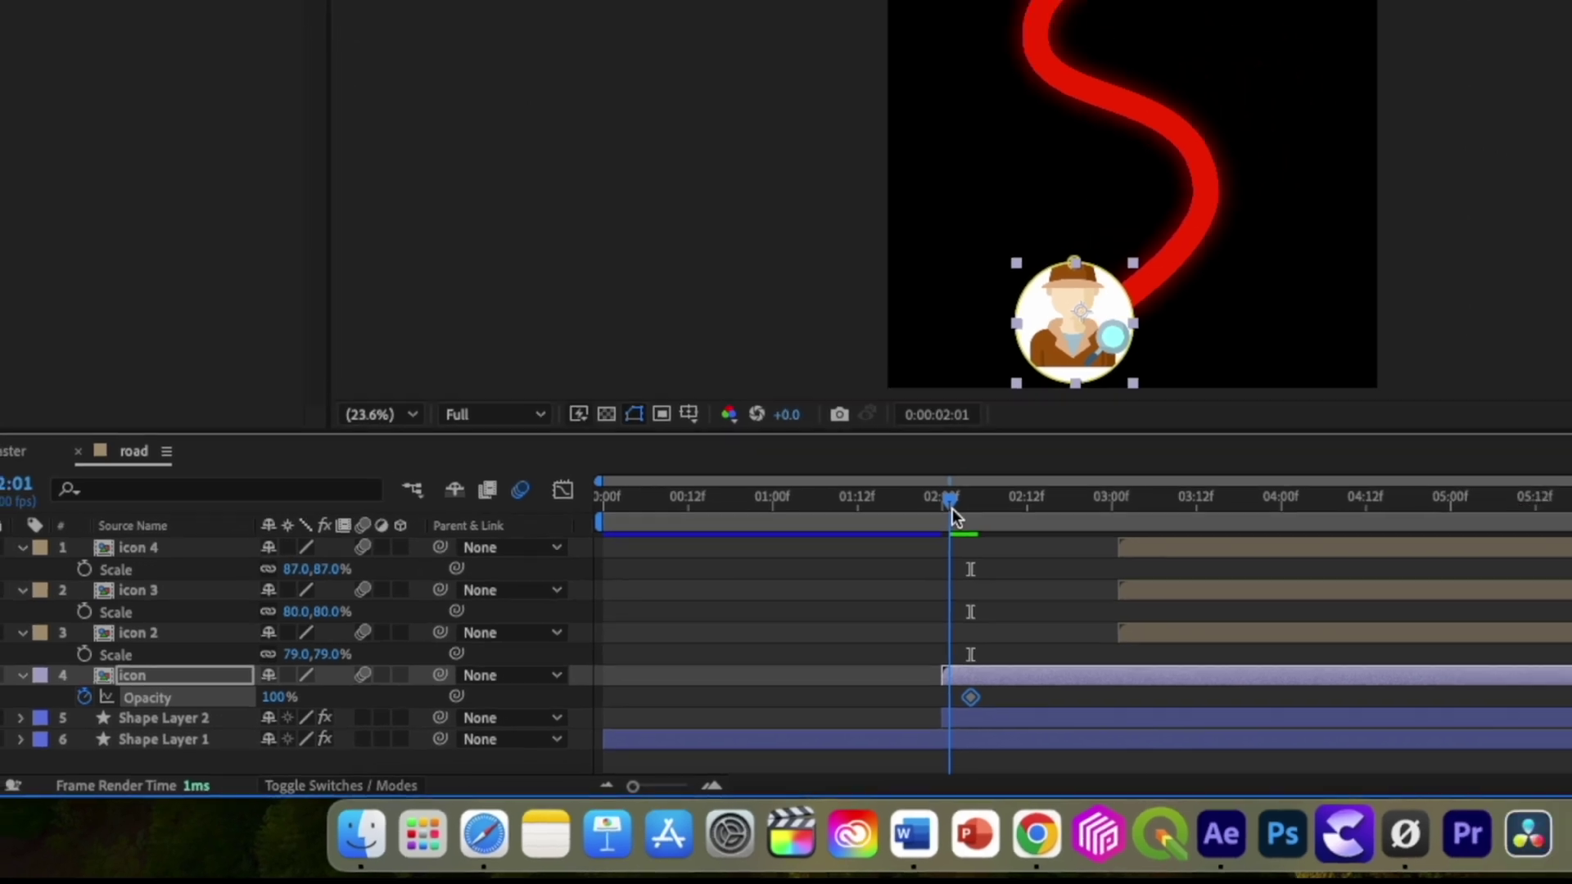
pyautogui.click(283, 678)
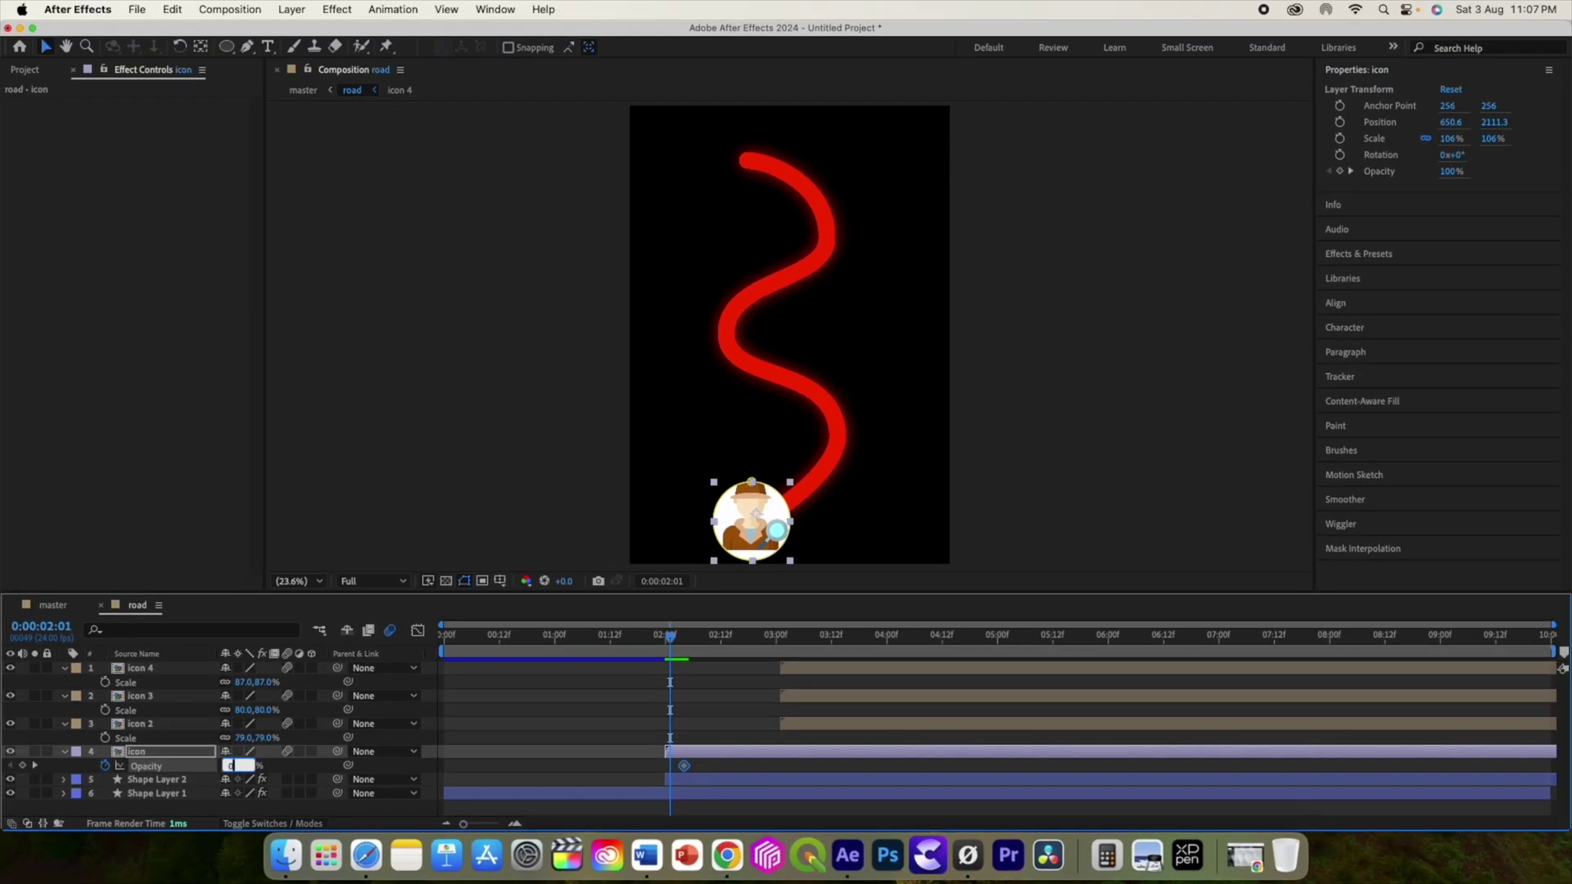
pyautogui.write('0')
pyautogui.press('Return')
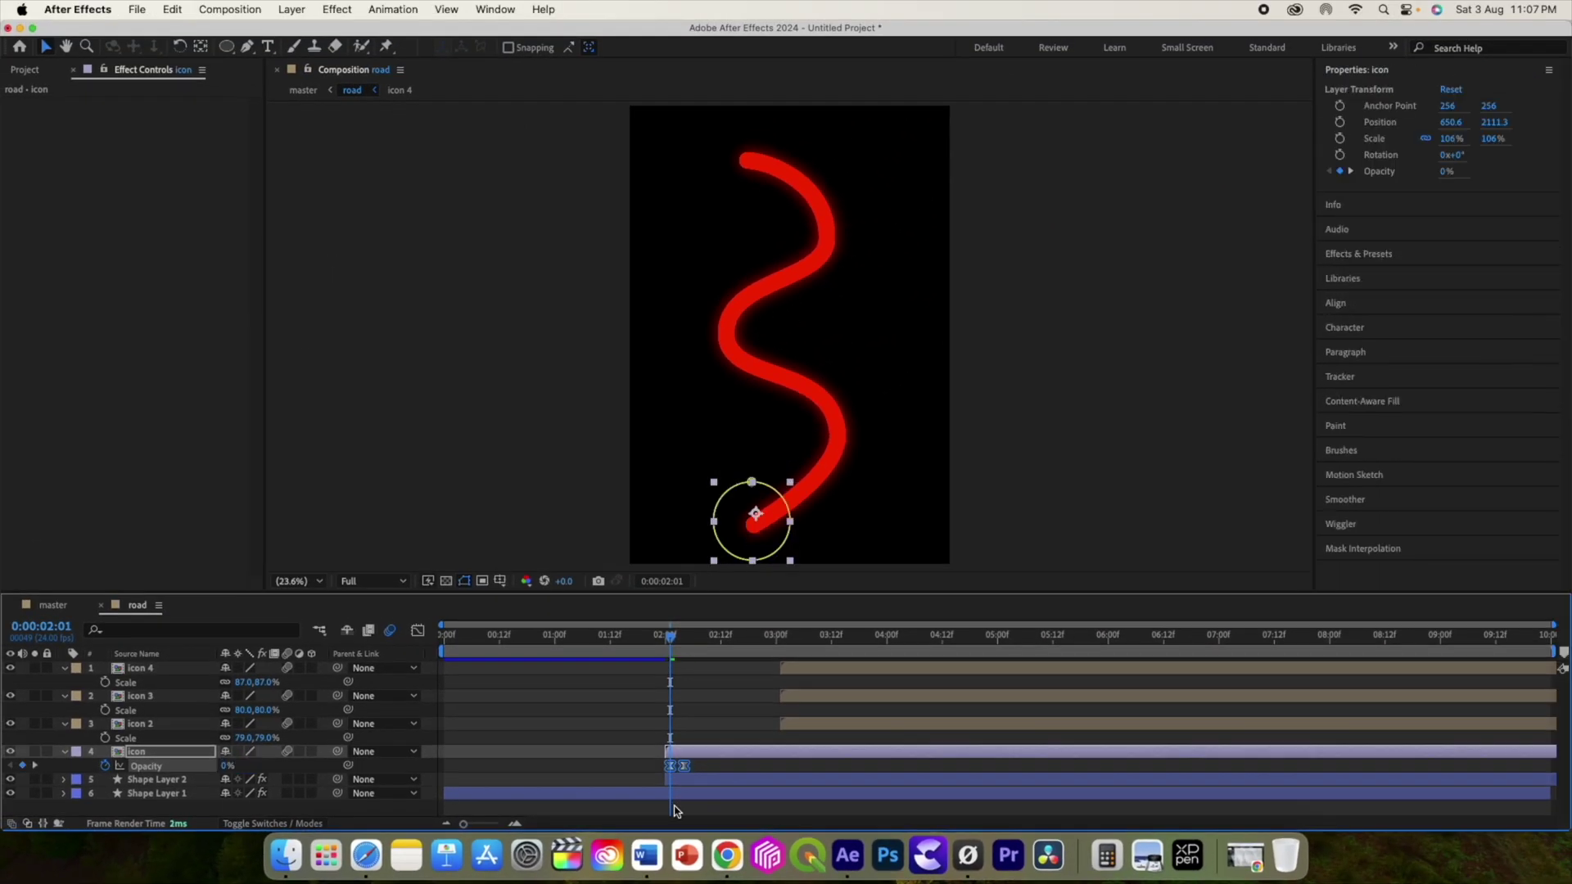
# Sharpen the fade's easing in the speed graph and preview it from 1:11
pyautogui.hotkey('shift', 'F3')
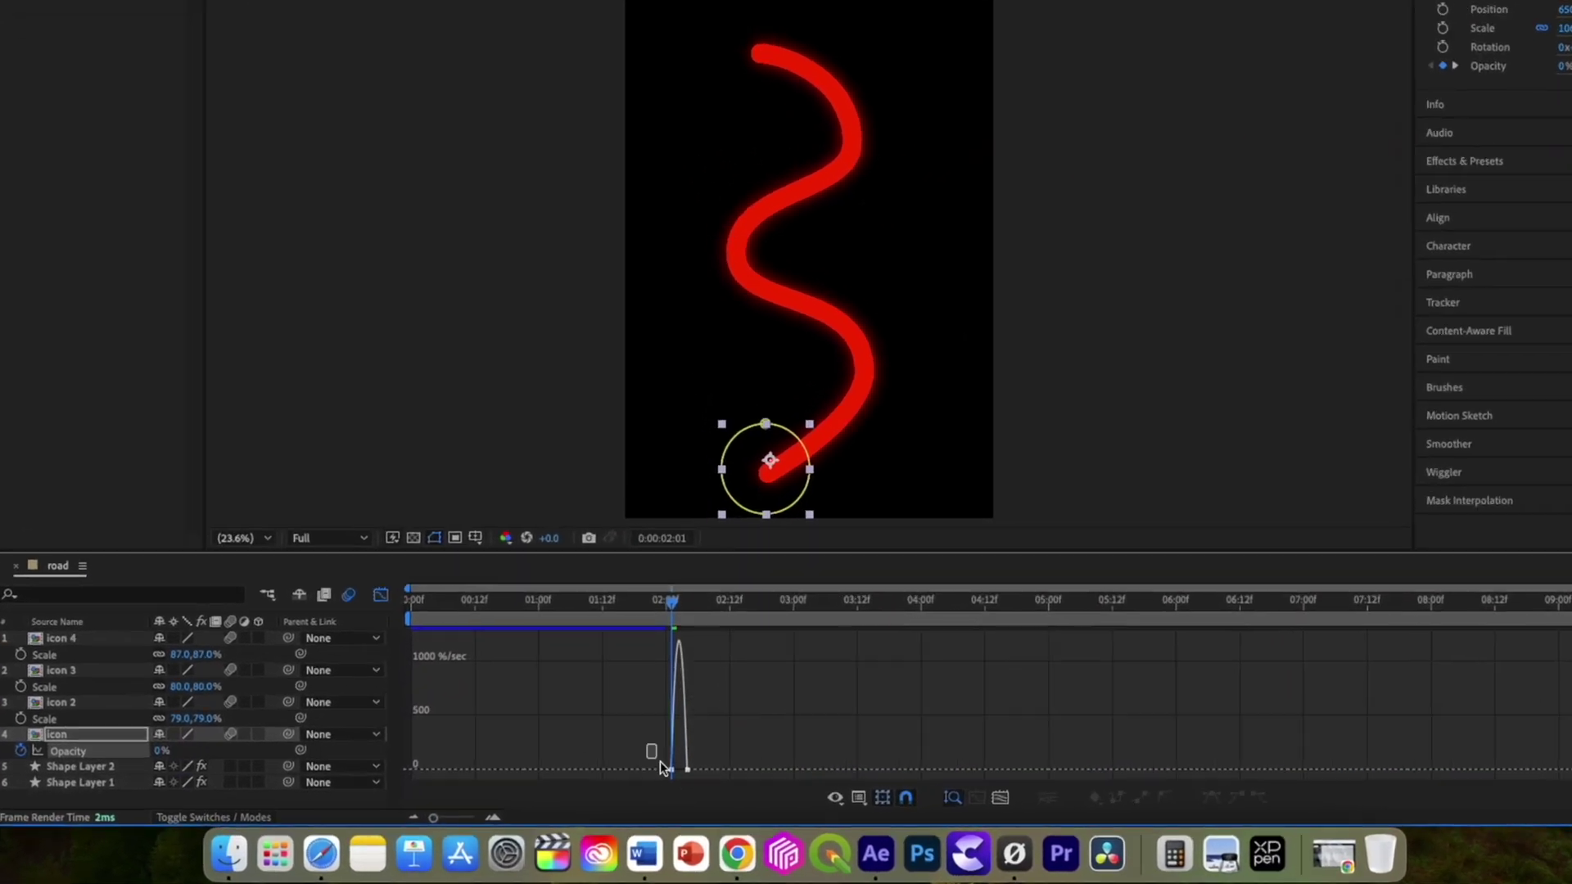
pyautogui.click(515, 824)
pyautogui.click(516, 824)
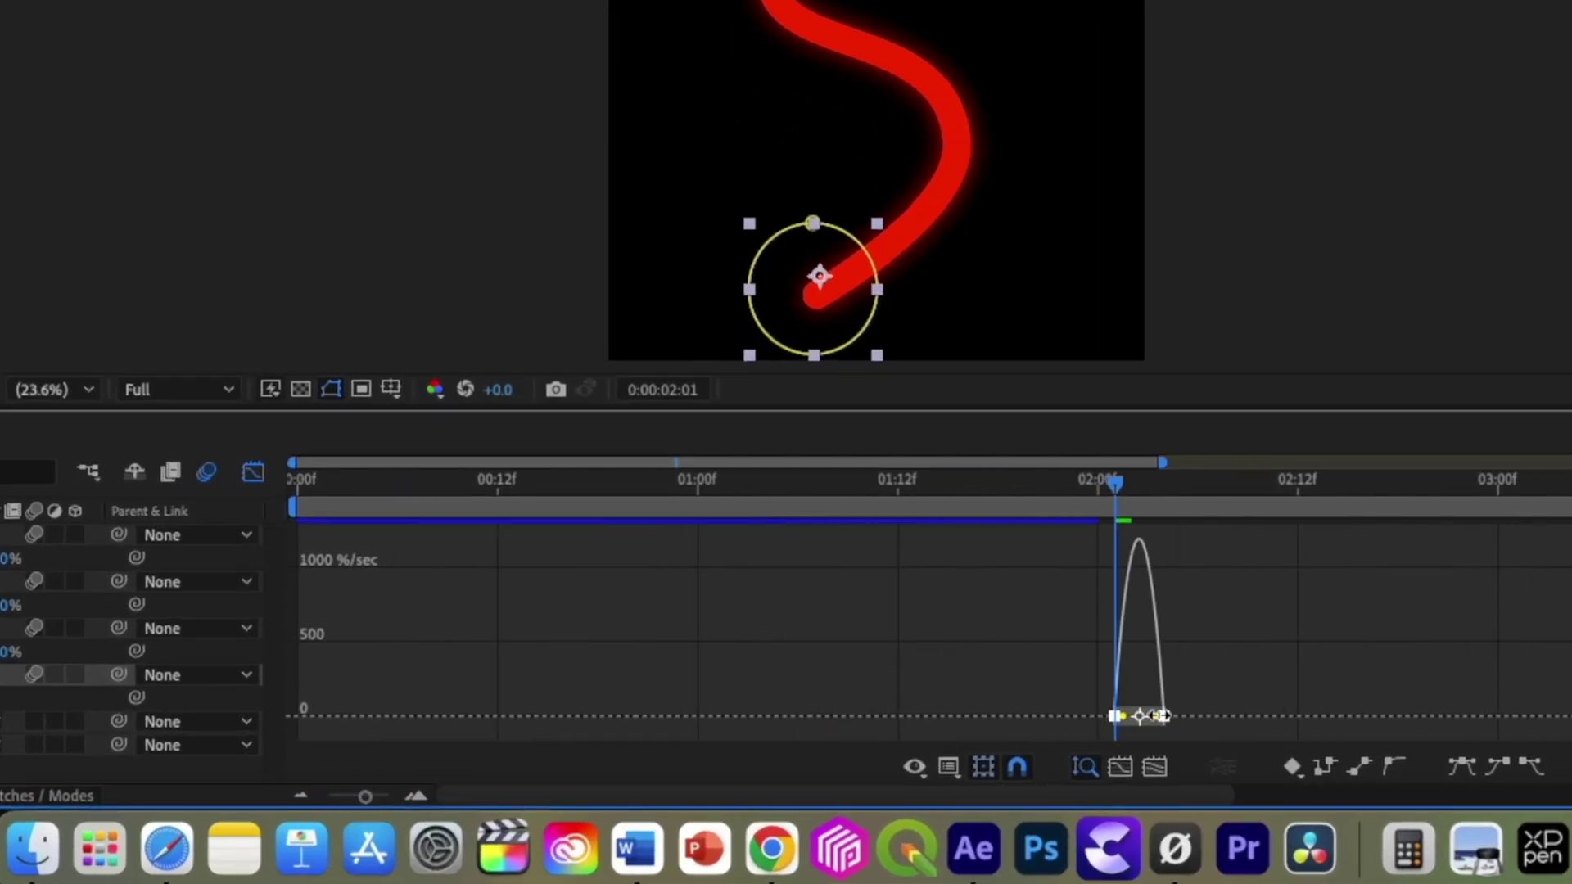
pyautogui.moveTo(1163, 716); pyautogui.dragTo(1130, 727)
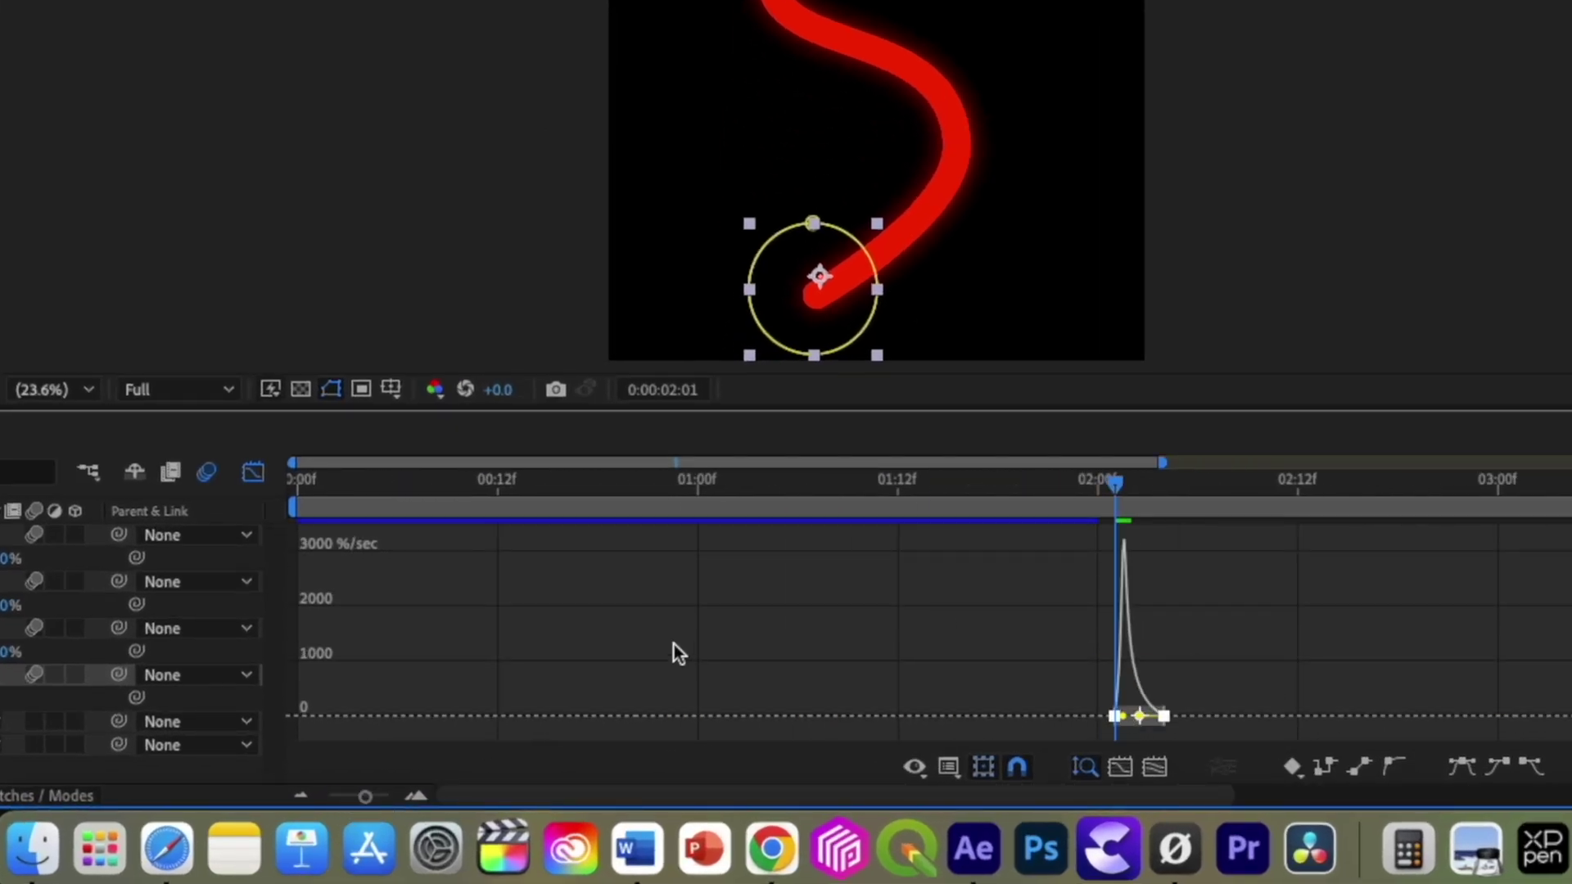
pyautogui.click(253, 471)
pyautogui.moveTo(669, 477); pyautogui.dragTo(563, 481)
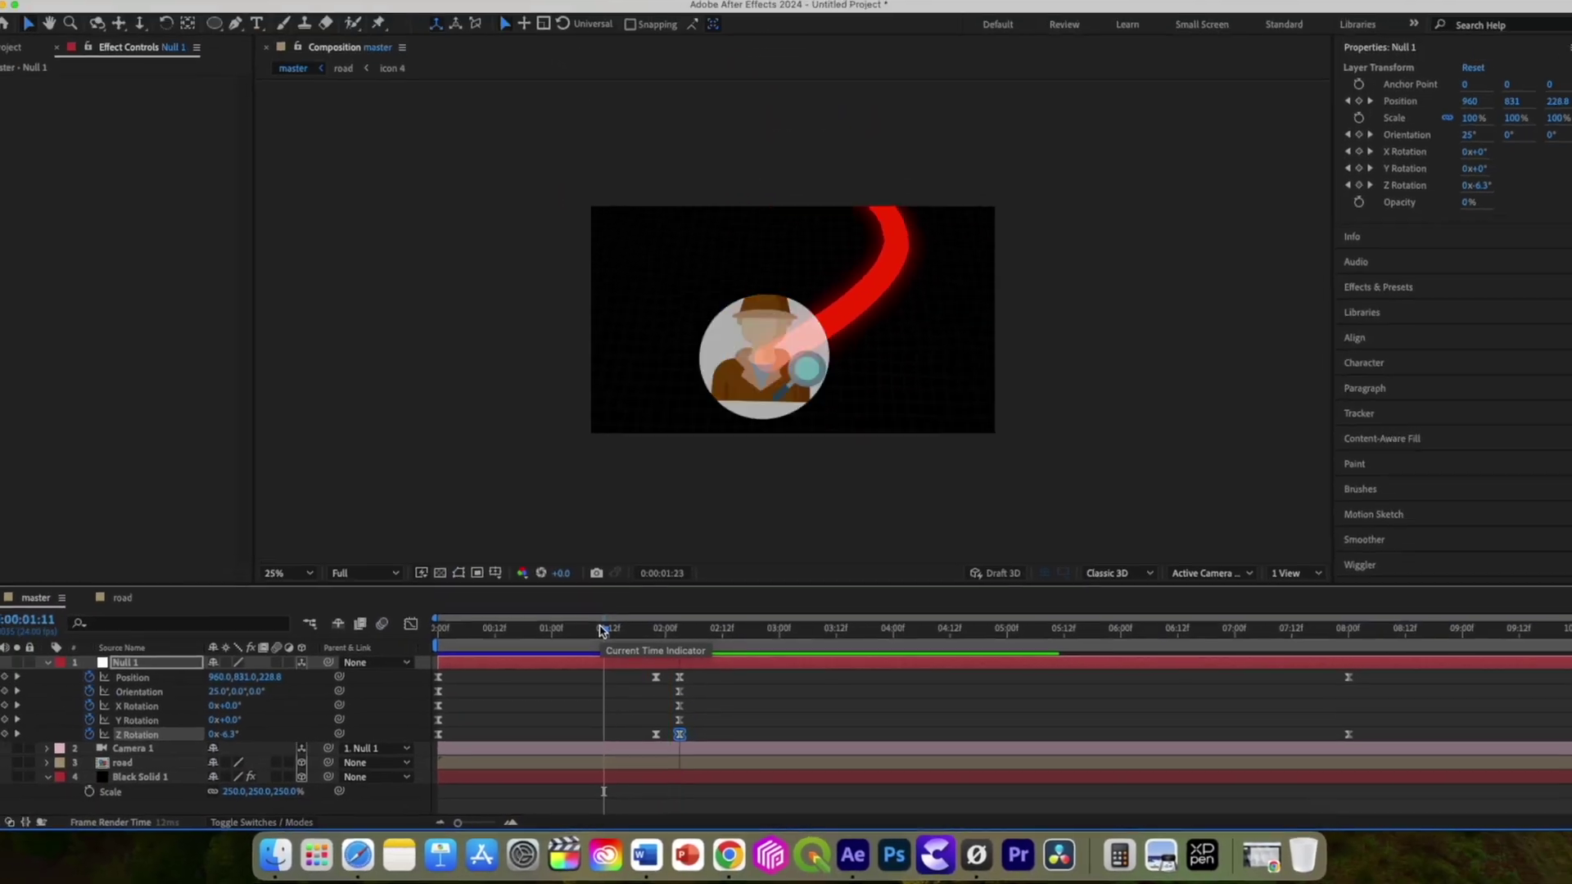
pyautogui.press('space')
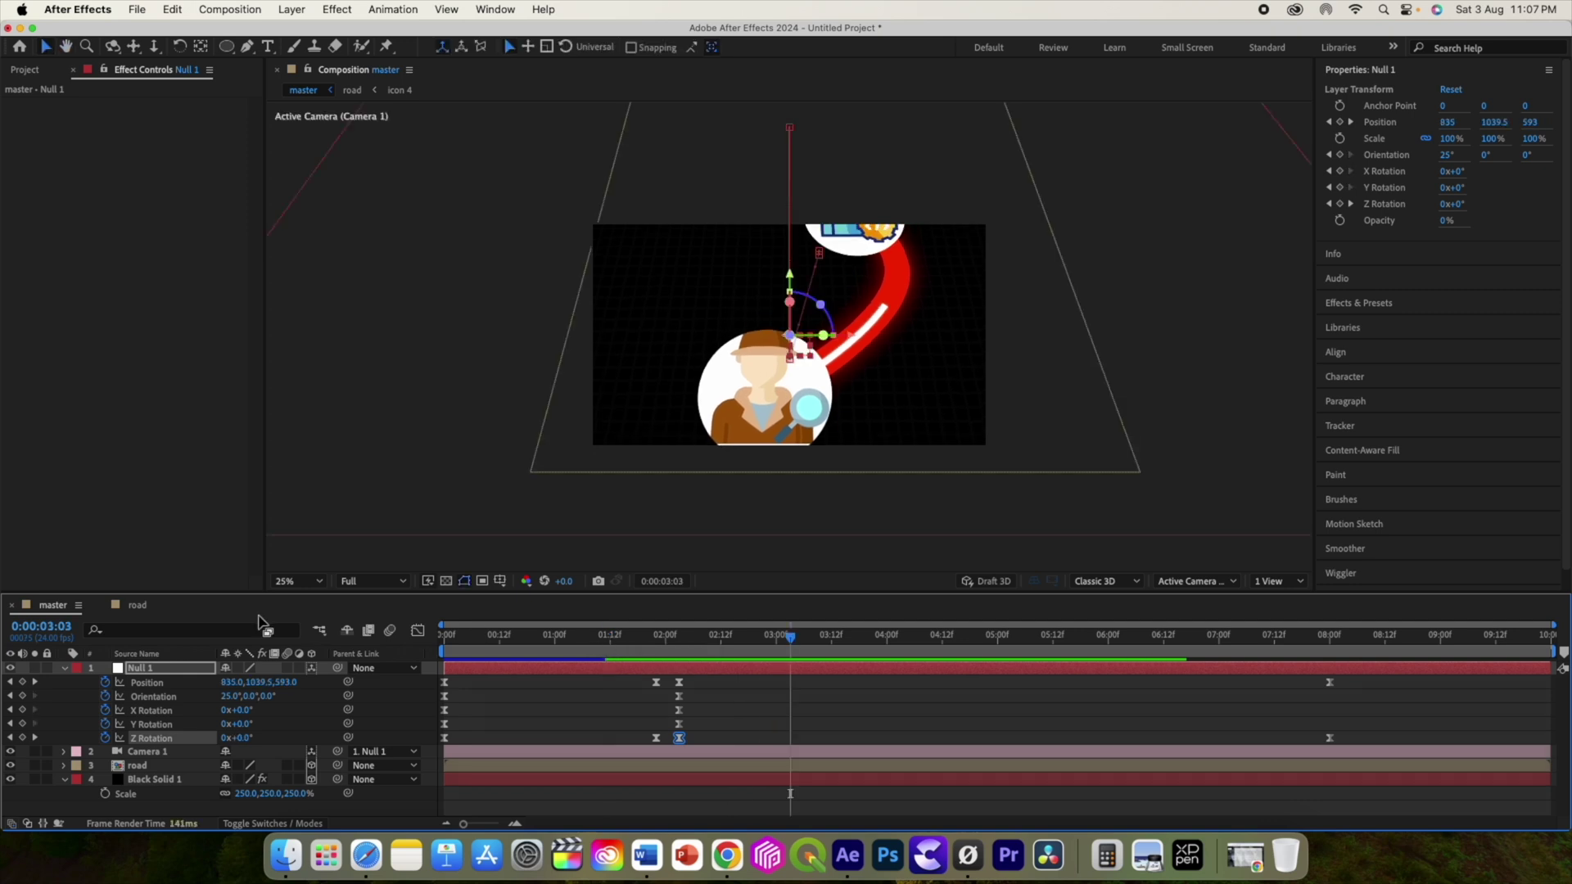
# Shift the first icon slightly later so its fade ends at 2:07, then return to master
pyautogui.click(137, 605)
pyautogui.click(994, 754)
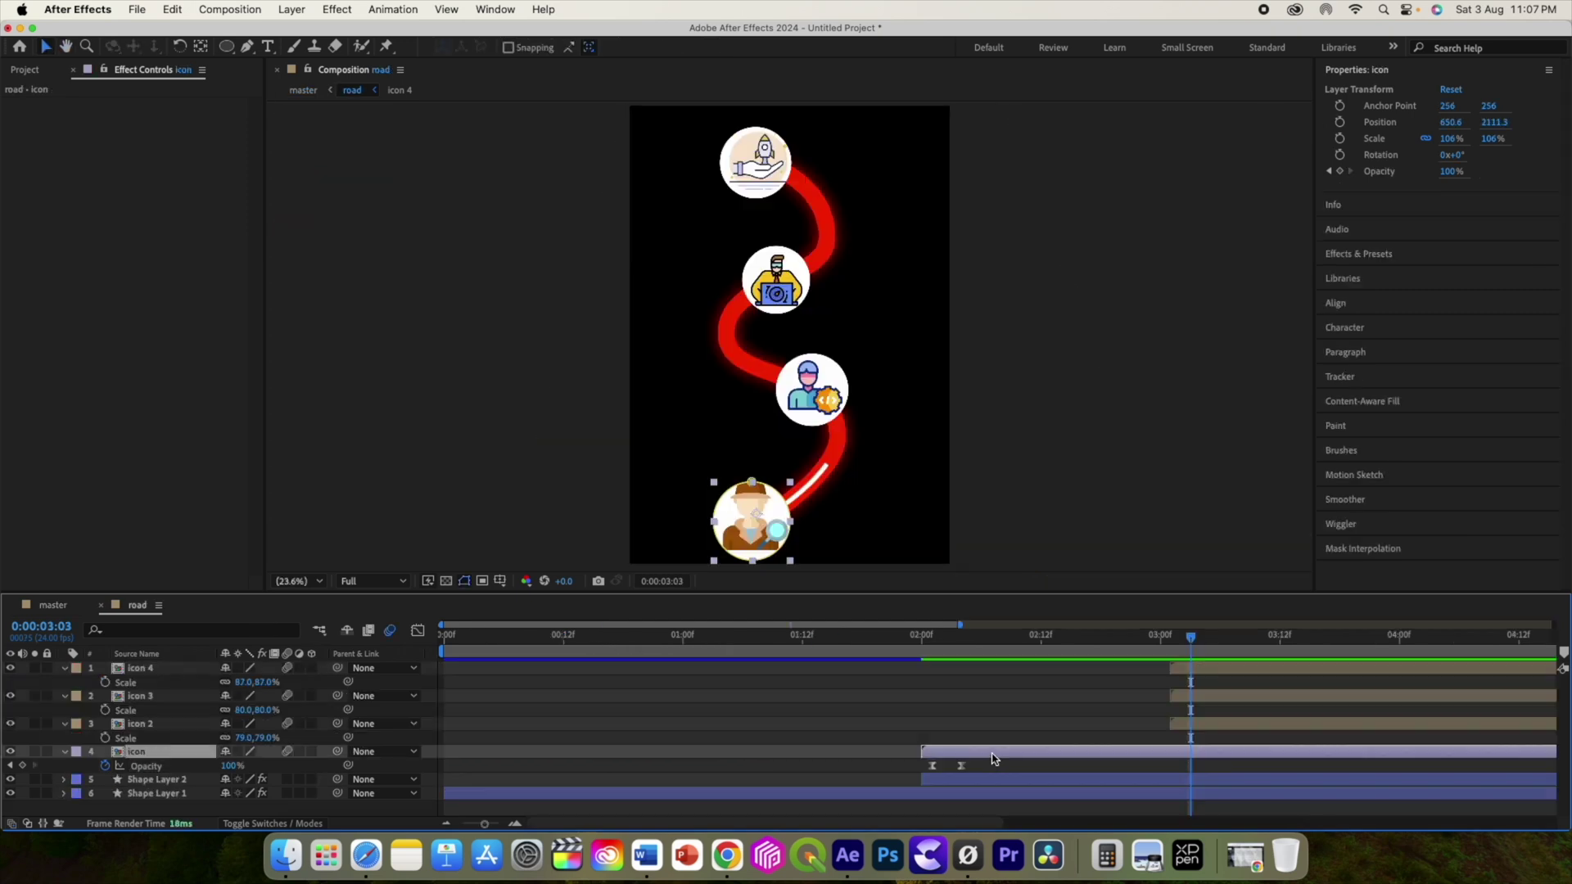
pyautogui.moveTo(1012, 757); pyautogui.dragTo(997, 769)
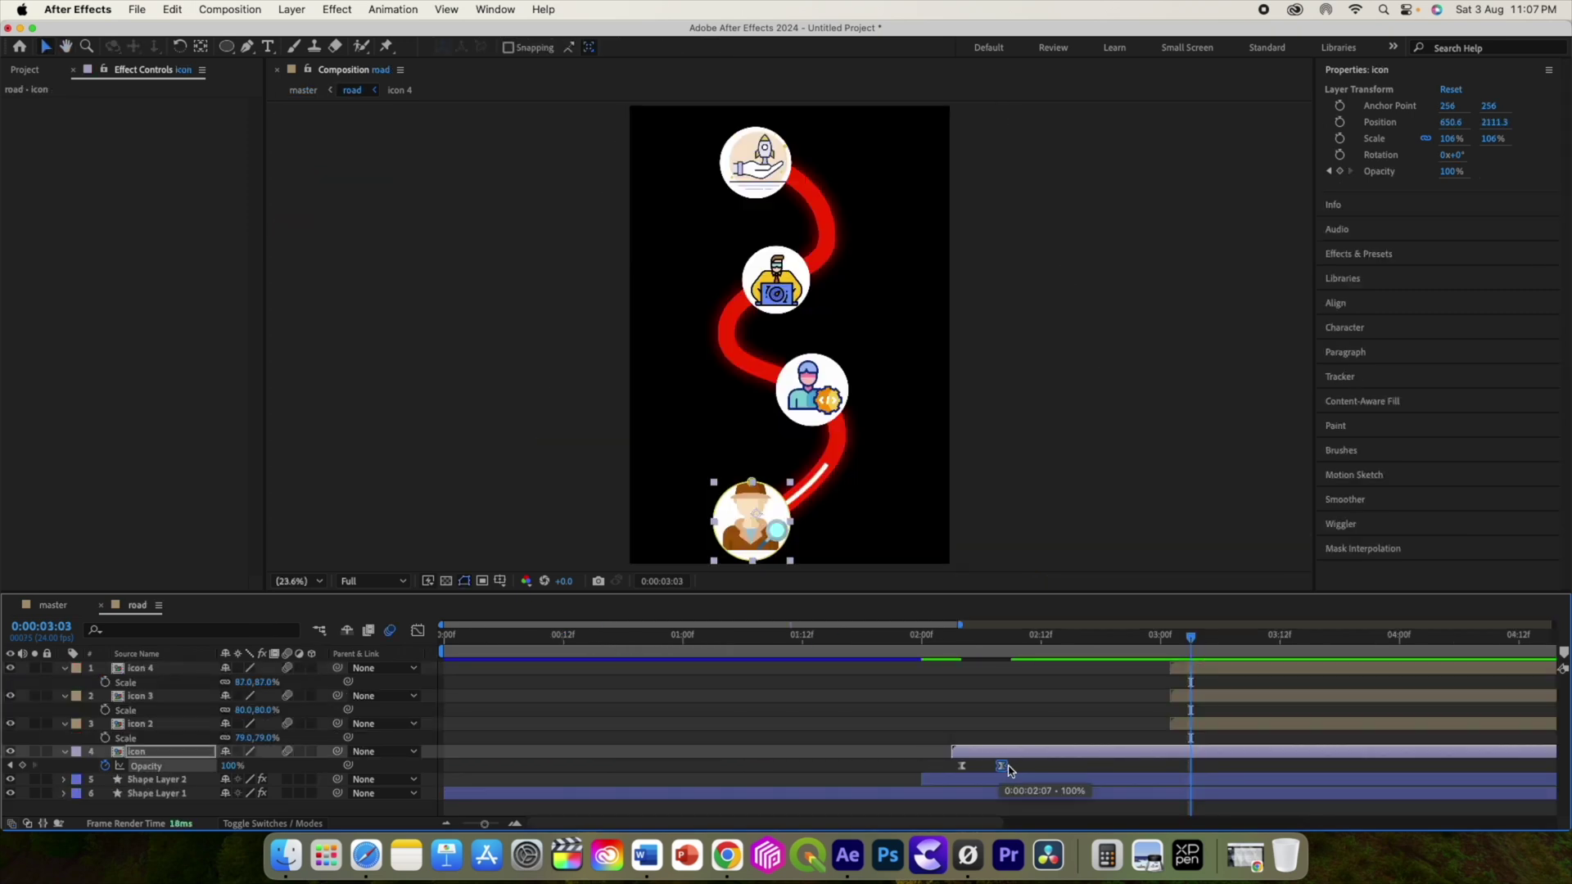
pyautogui.click(53, 605)
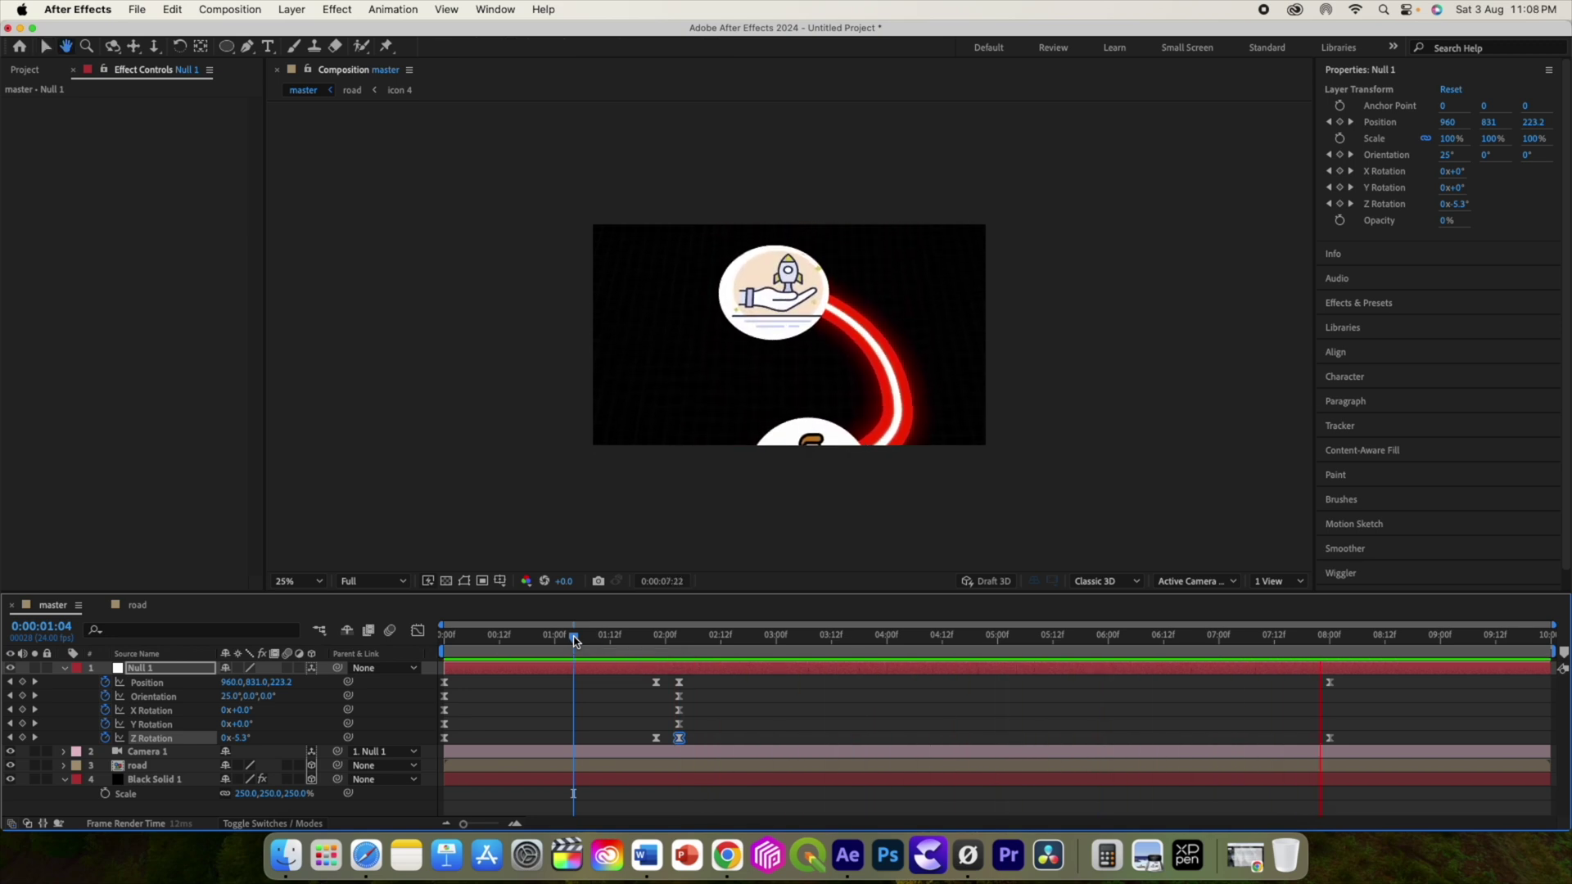
# Check the animation around 3:16 and select both of the first icon's Opacity keyframes
pyautogui.press('space')
pyautogui.press('j')
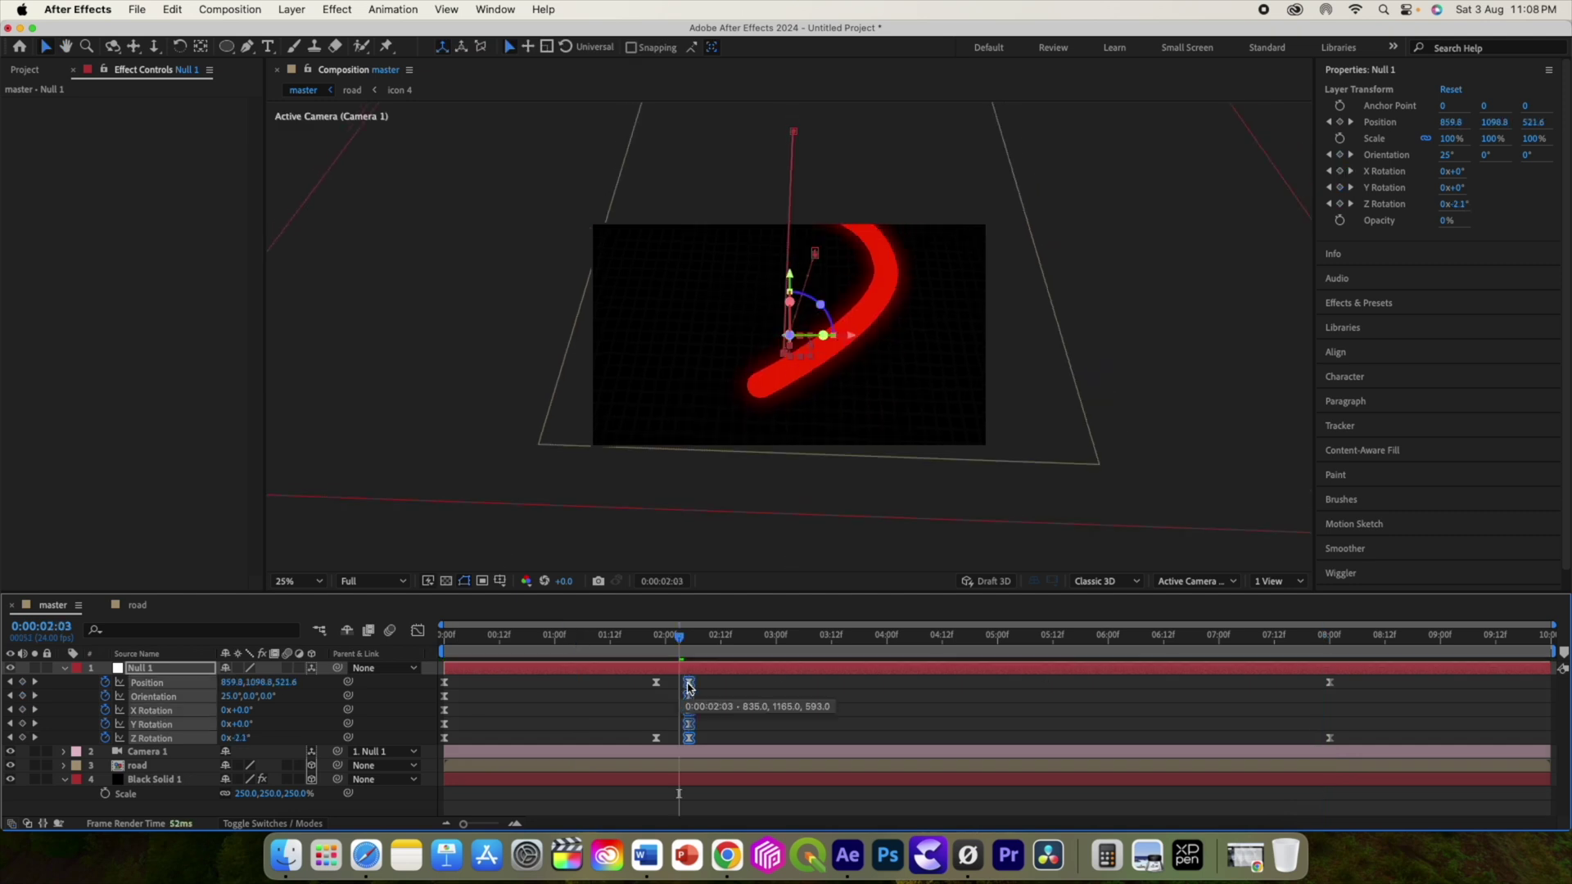
pyautogui.click(131, 605)
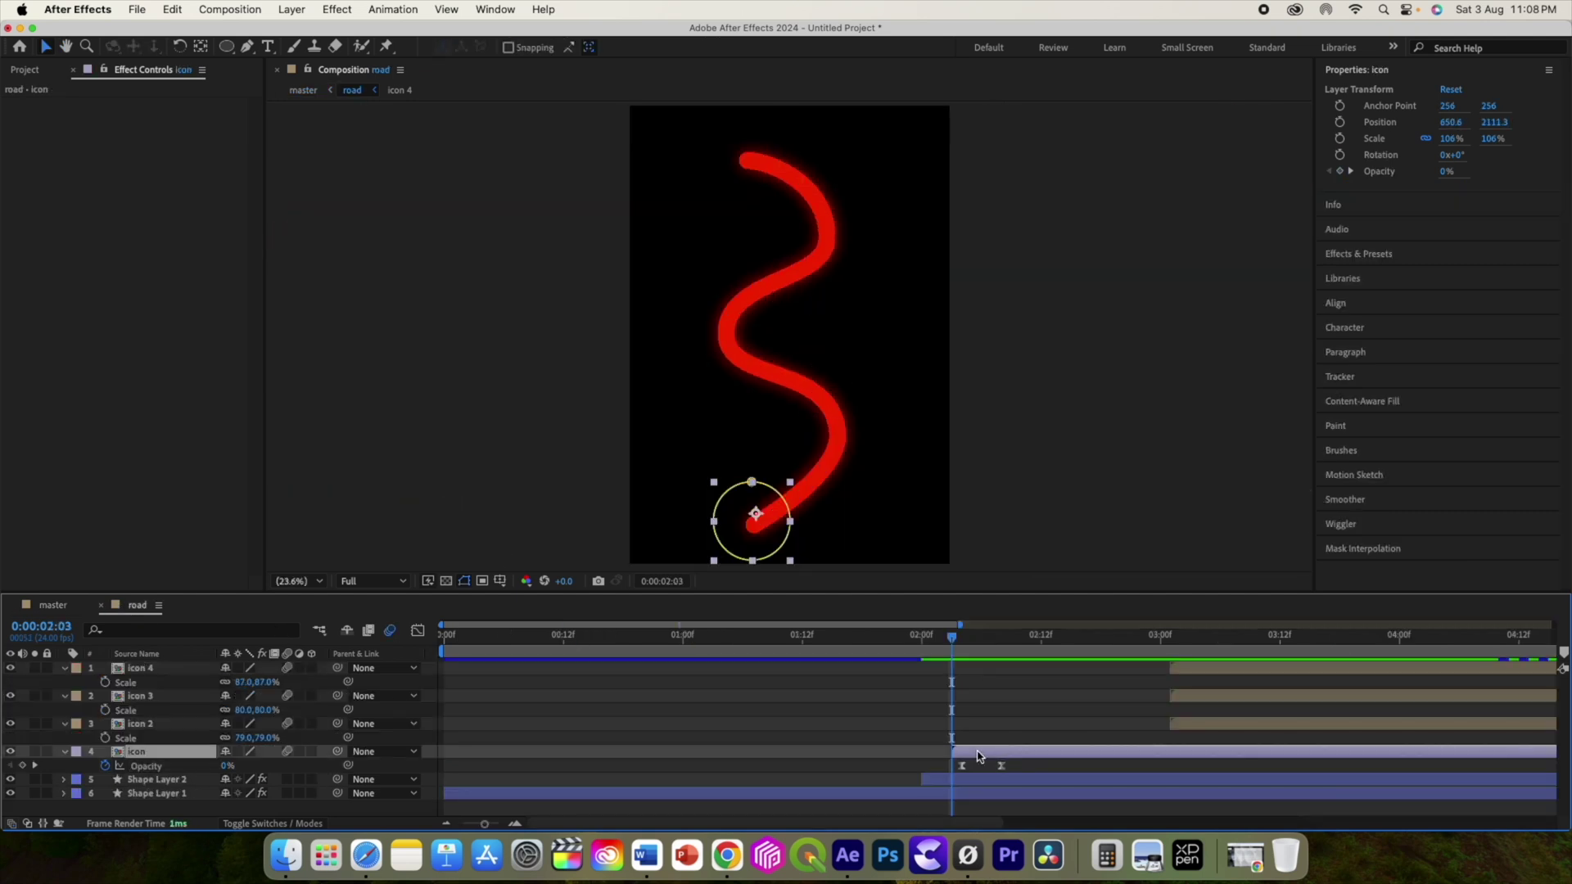
pyautogui.click(53, 605)
pyautogui.moveTo(832, 639); pyautogui.dragTo(851, 645)
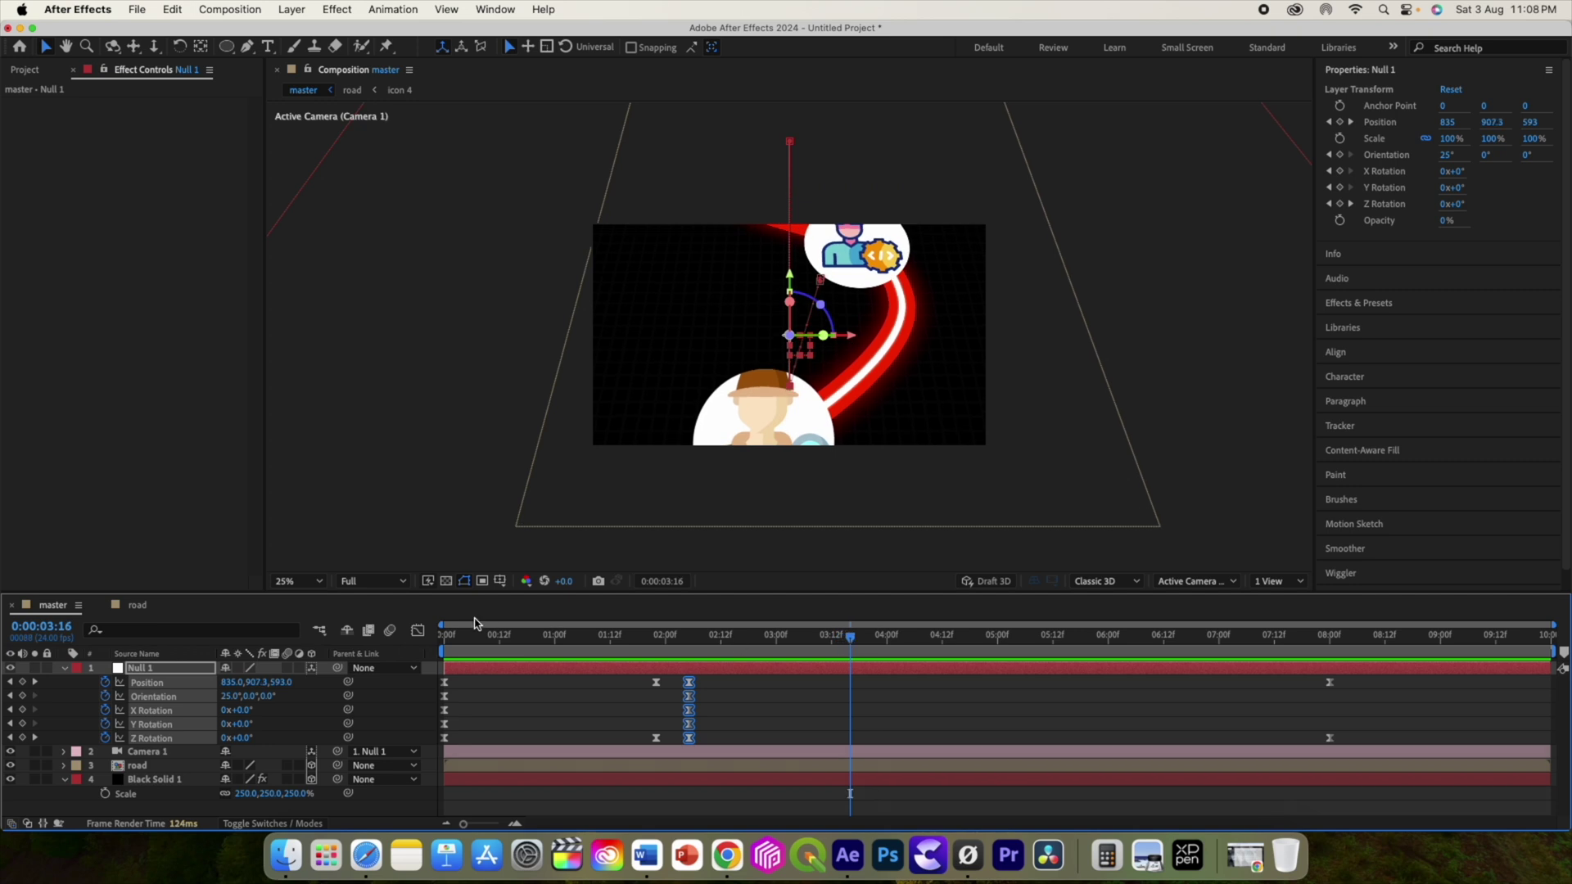
pyautogui.click(136, 605)
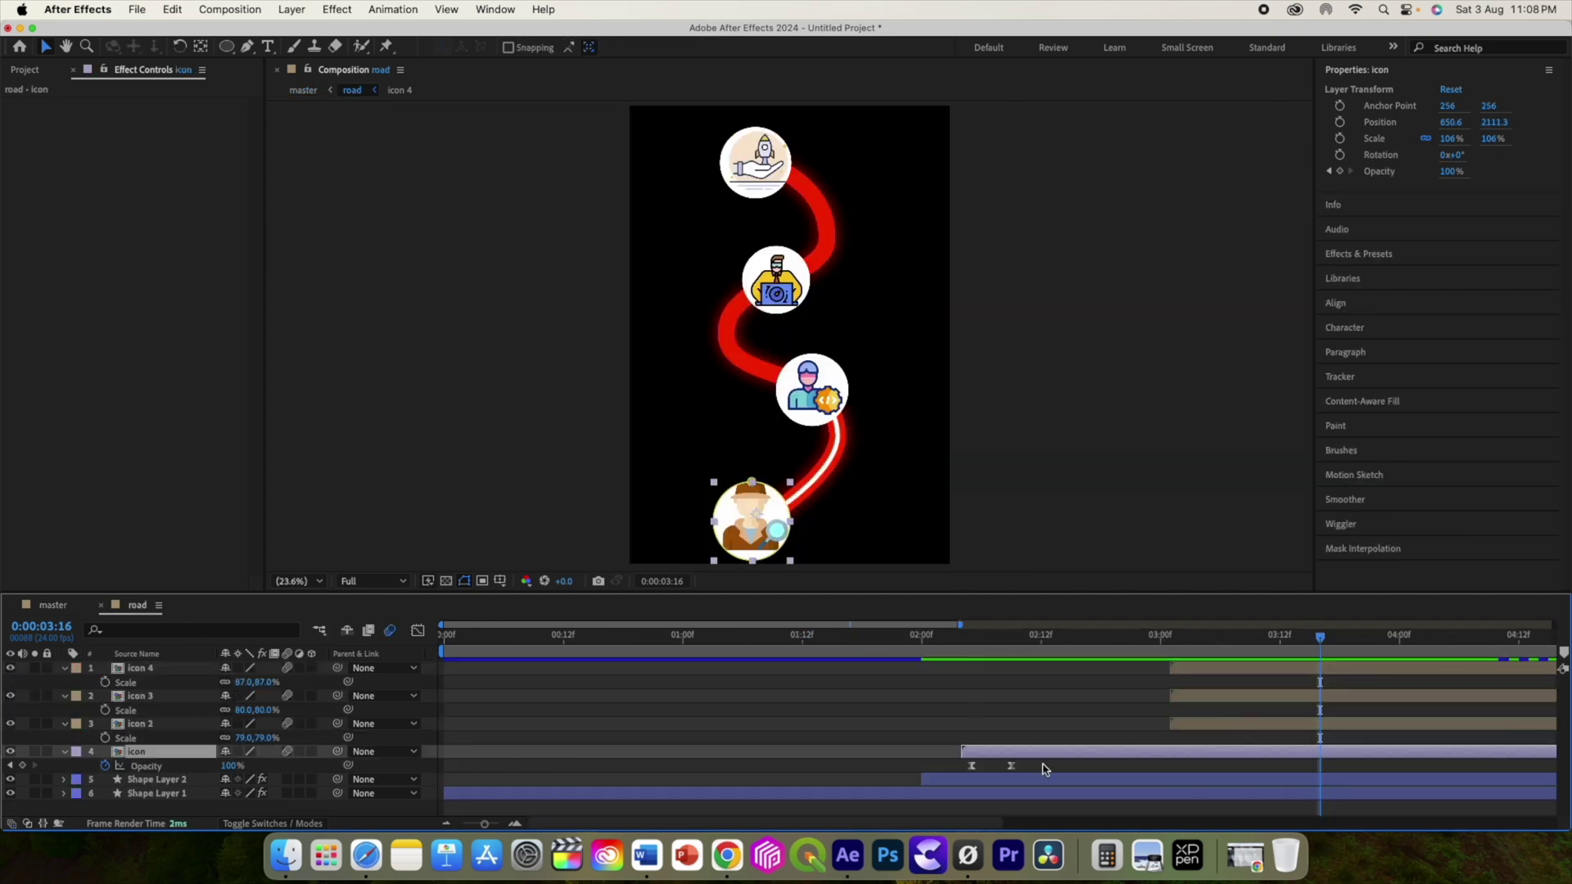
pyautogui.moveTo(1040, 771); pyautogui.dragTo(967, 761)
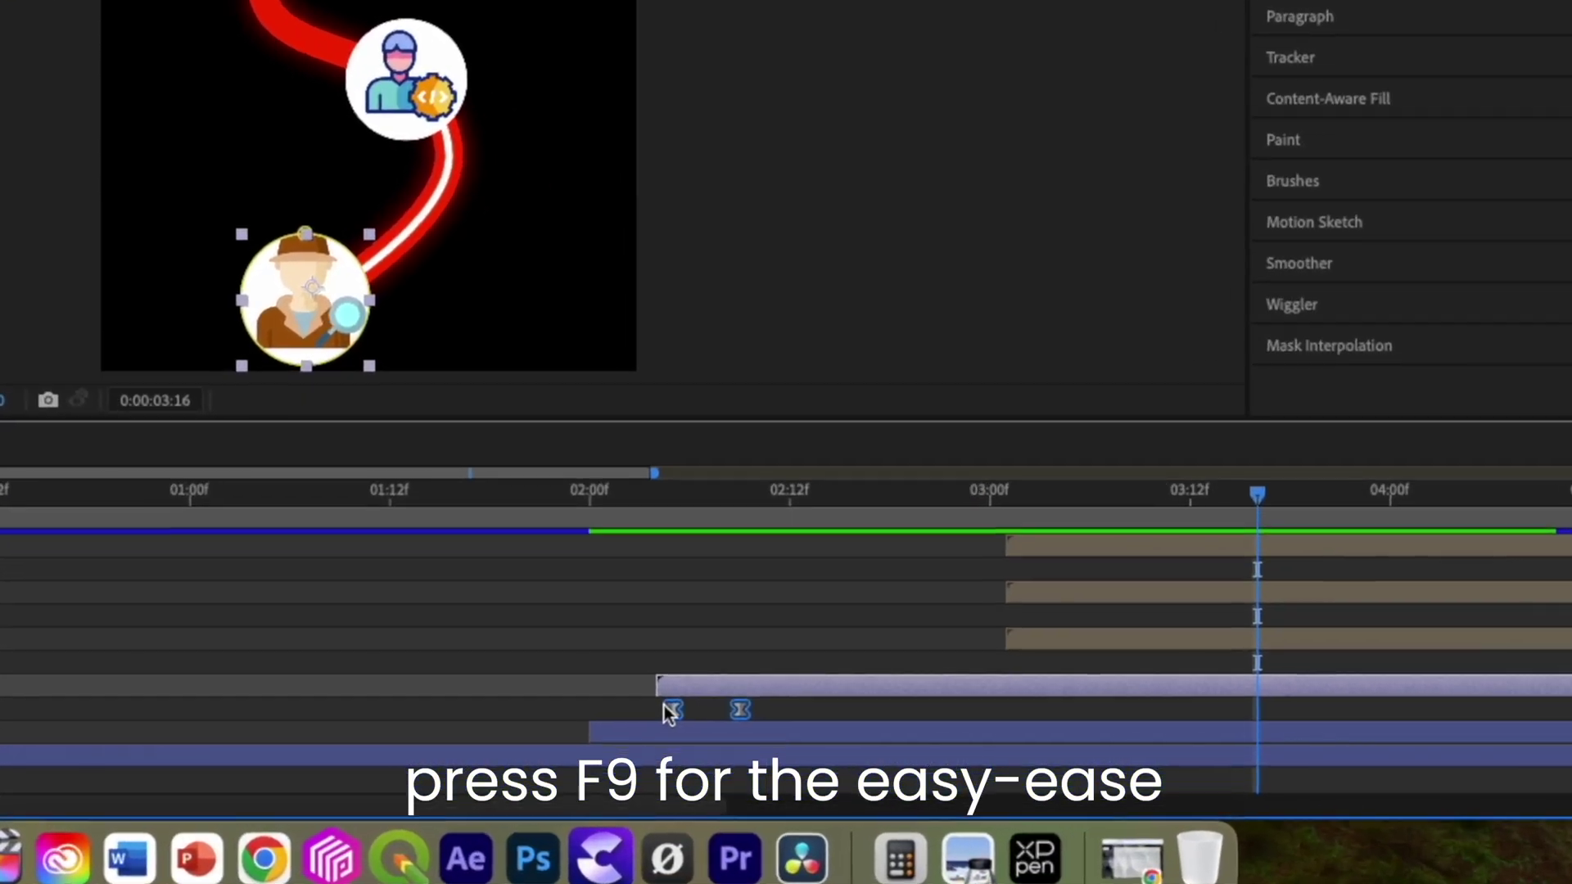
# Make the developer icon appear later and the next icon around 5:00, then rewind
pyautogui.click(1238, 681)
pyautogui.moveTo(1217, 680); pyautogui.dragTo(1400, 650)
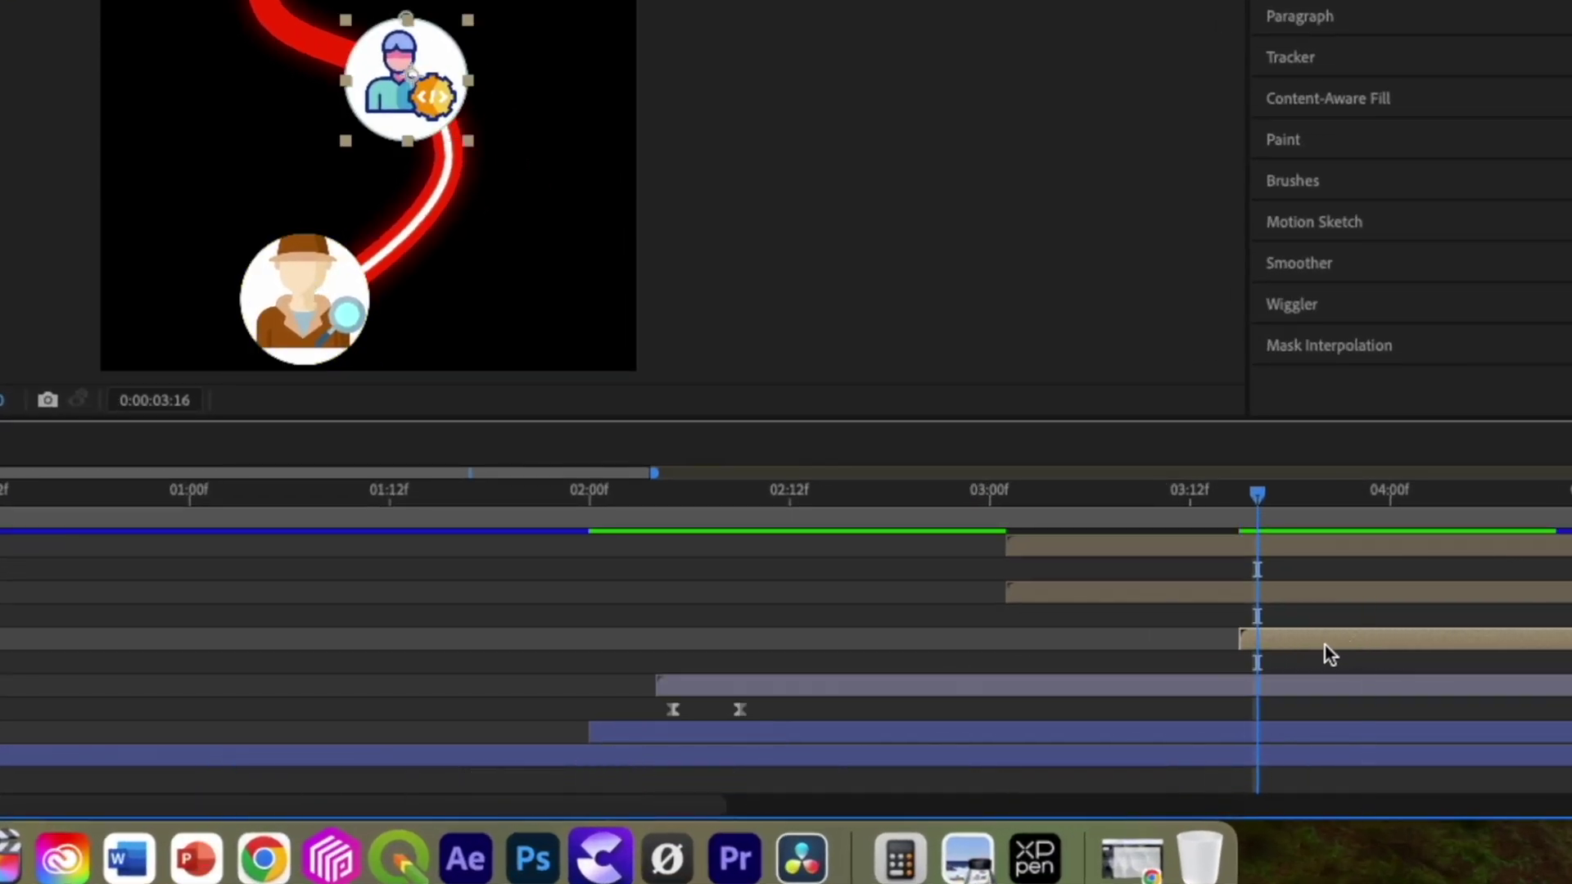
pyautogui.click(1225, 494)
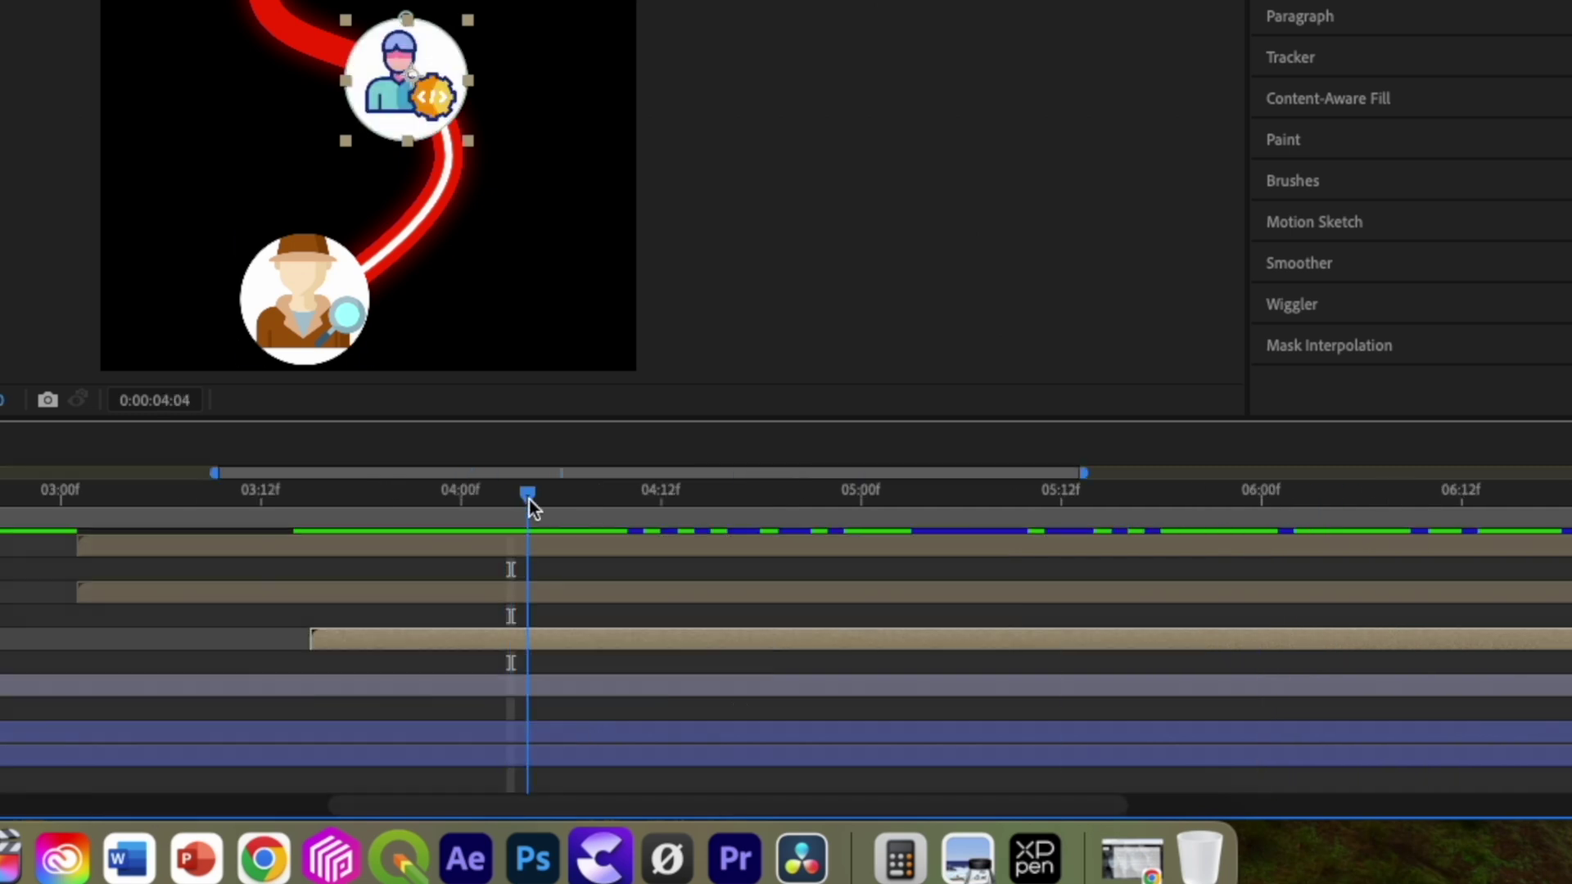
pyautogui.moveTo(190, 592); pyautogui.dragTo(955, 591)
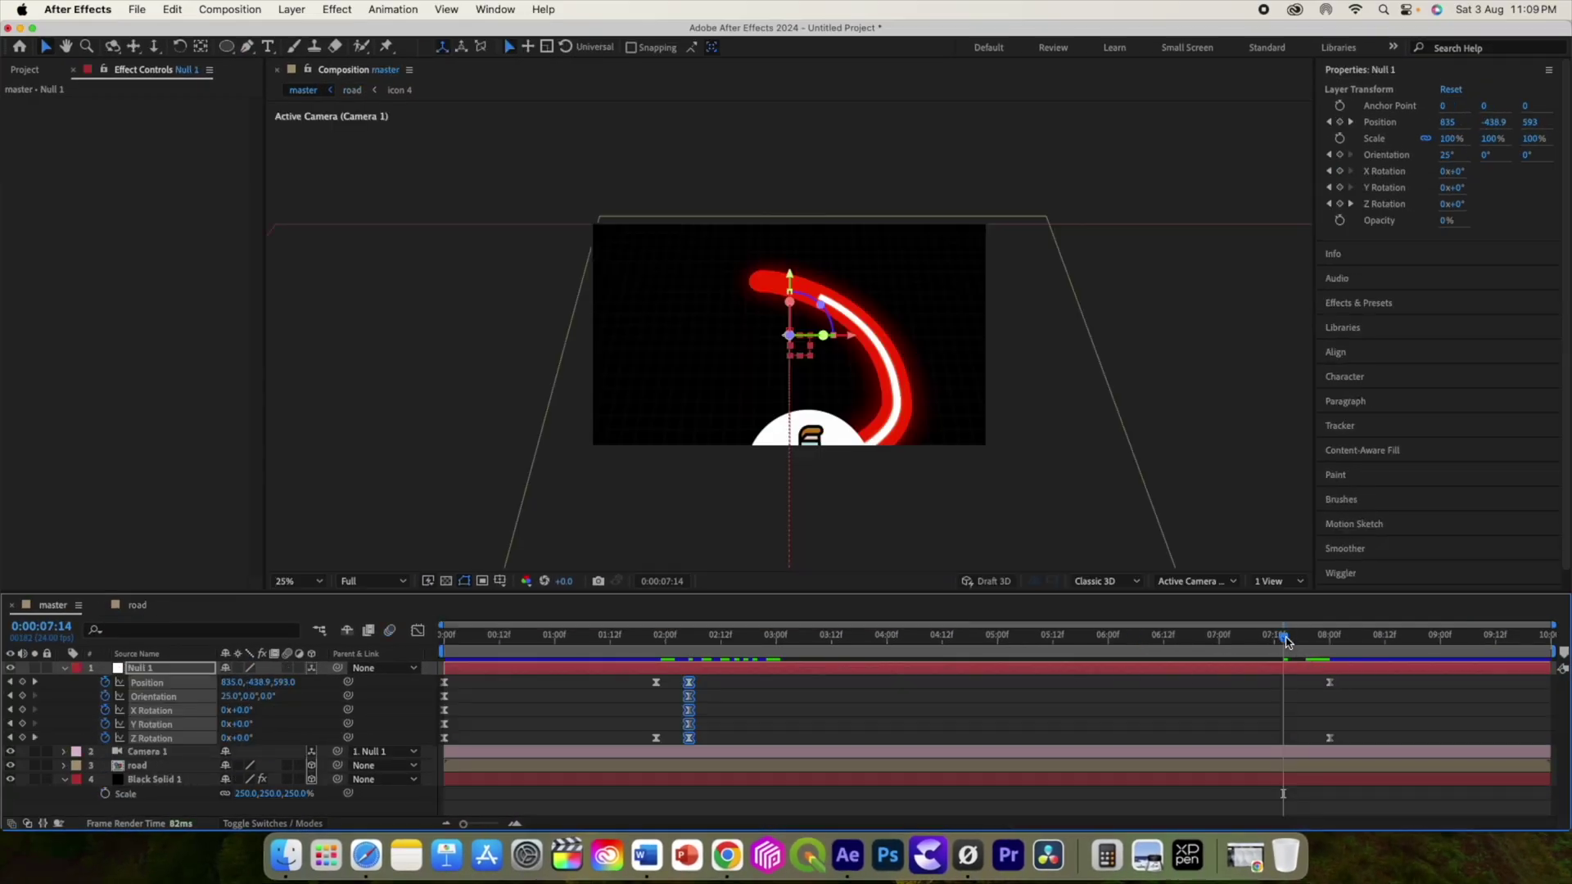
pyautogui.moveTo(1284, 637); pyautogui.dragTo(425, 632)
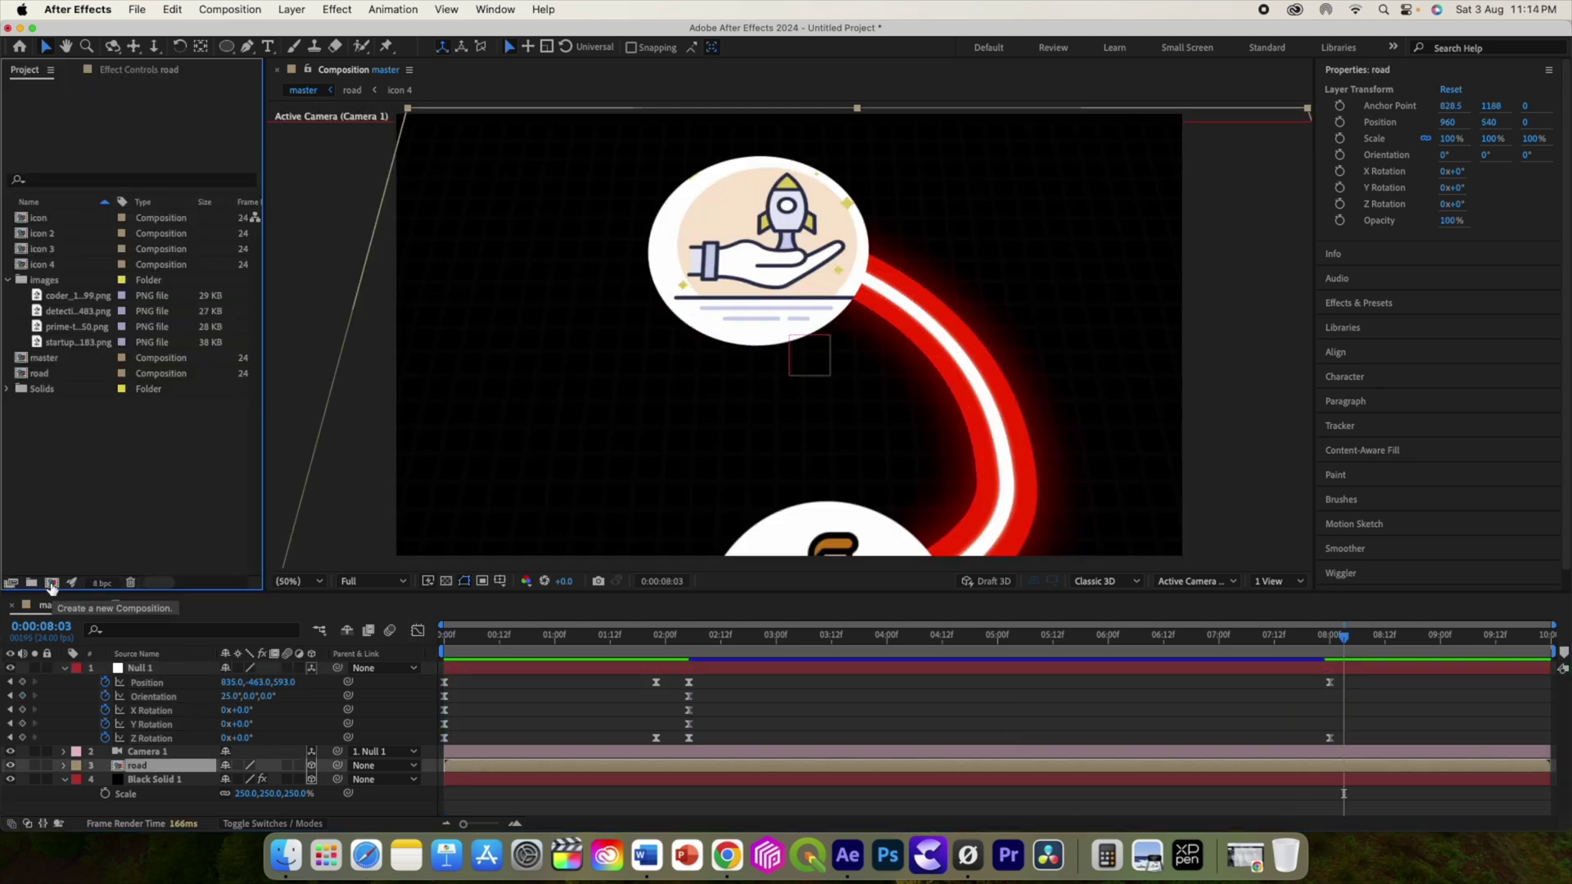
# Create the part2 composition using the HD 1920x1080 24 fps preset
pyautogui.click(51, 585)
pyautogui.click(678, 306)
pyautogui.click(701, 356)
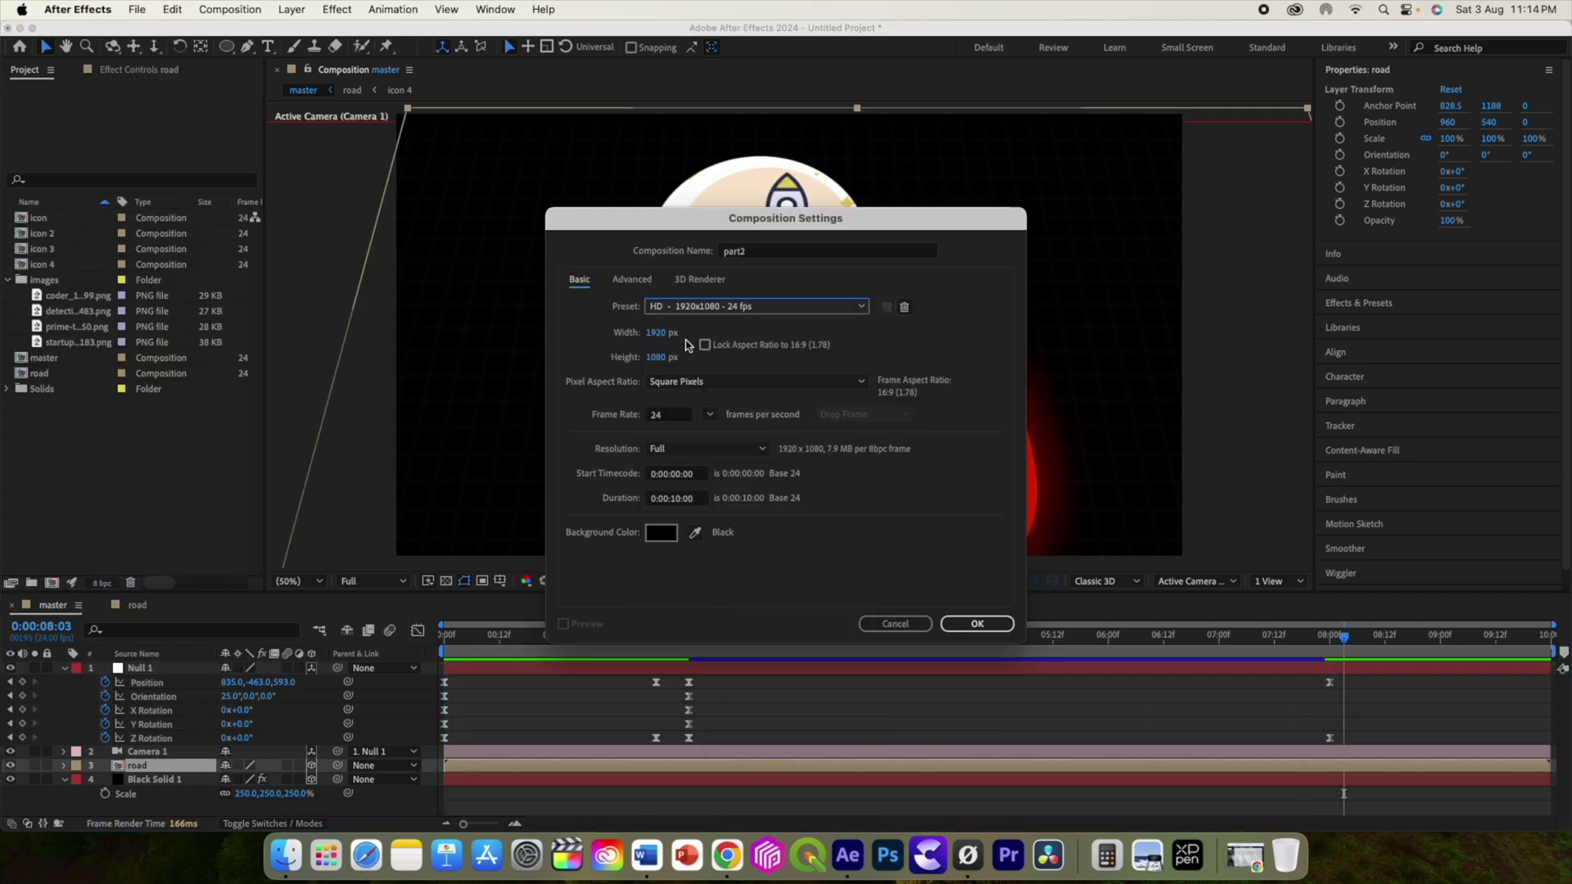
pyautogui.click(971, 630)
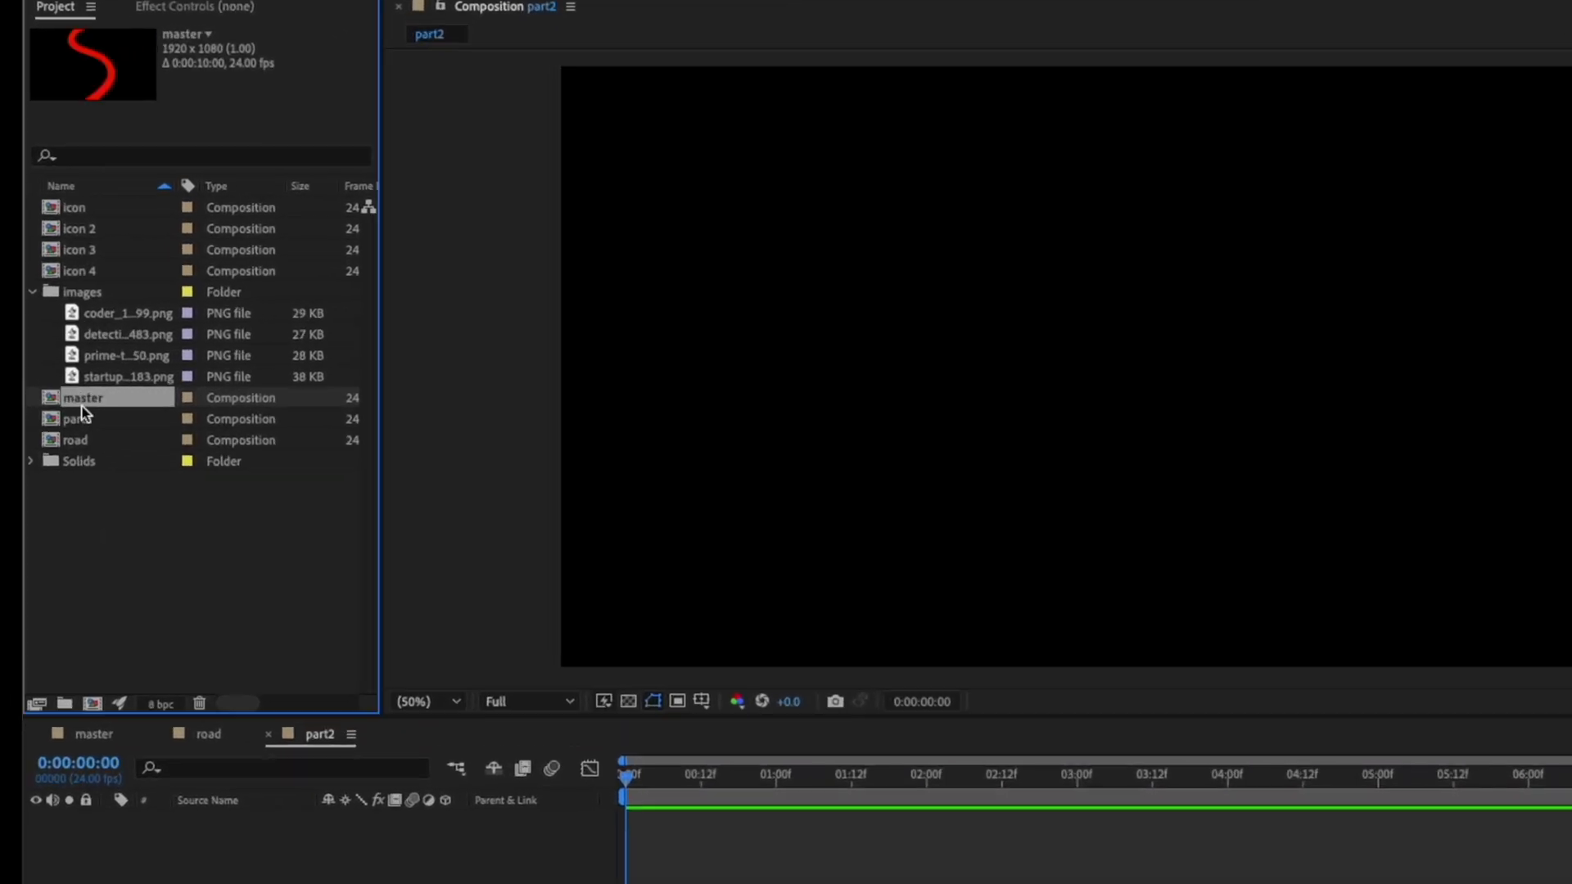
# Duplicate master as master 2, nest it in part2, and slide it to start near 0:00
pyautogui.press('super+d')
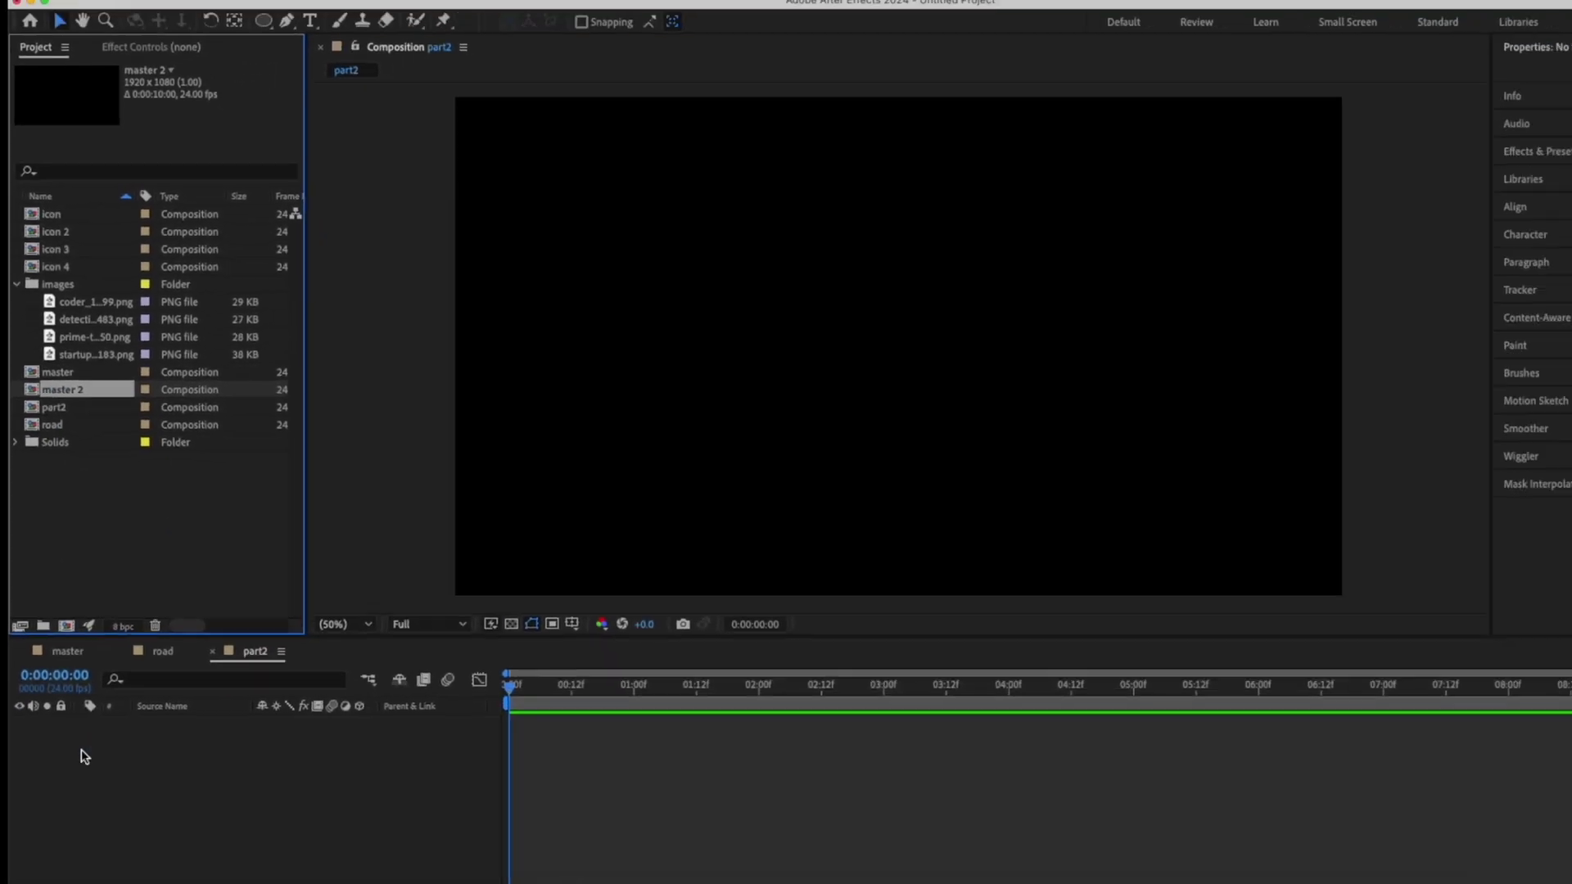
pyautogui.press('super+slash')
pyautogui.moveTo(446, 643); pyautogui.dragTo(683, 645)
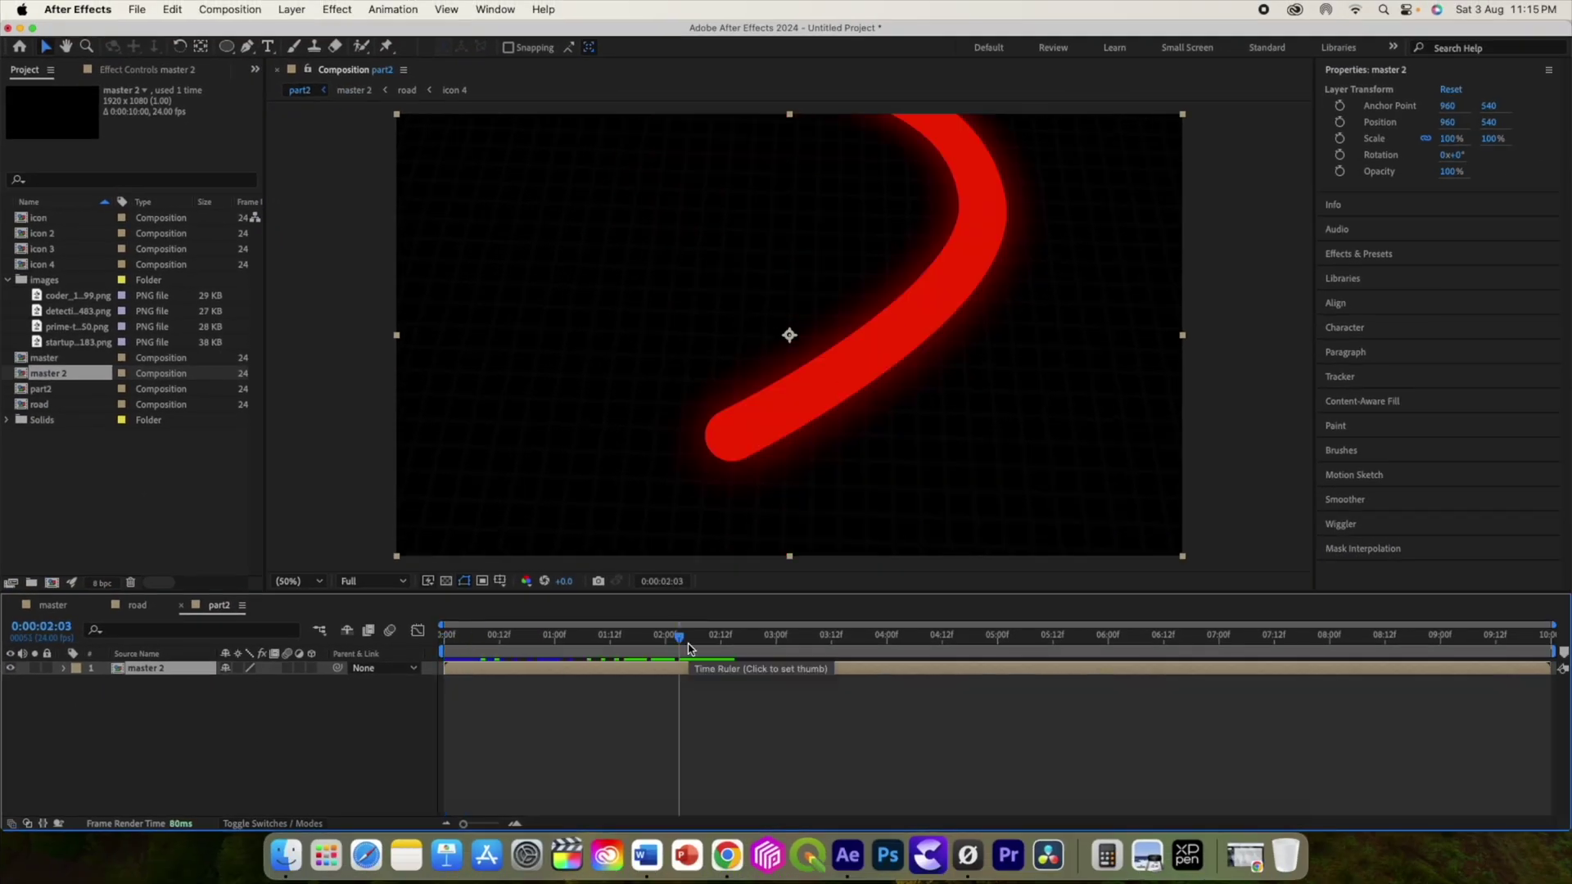
pyautogui.moveTo(780, 678); pyautogui.dragTo(555, 674)
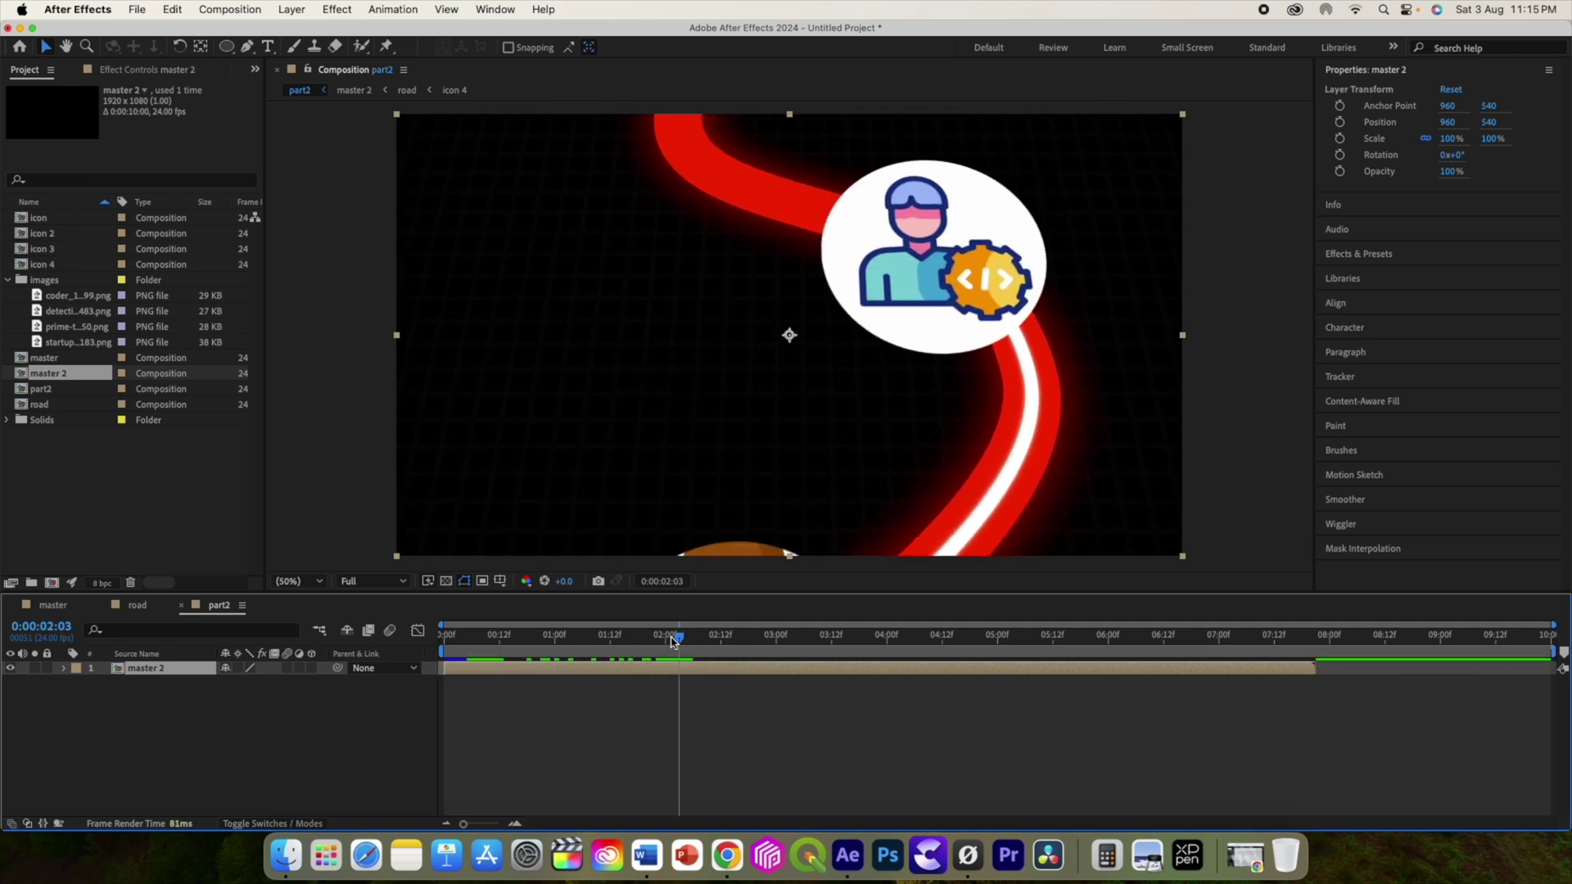
pyautogui.moveTo(674, 643); pyautogui.dragTo(721, 637)
# In master 2, delete the Null's 8-second keyframes and key its Position at 4:00 (778, 1318, 593)
pyautogui.doubleClick(145, 668)
pyautogui.press('space')
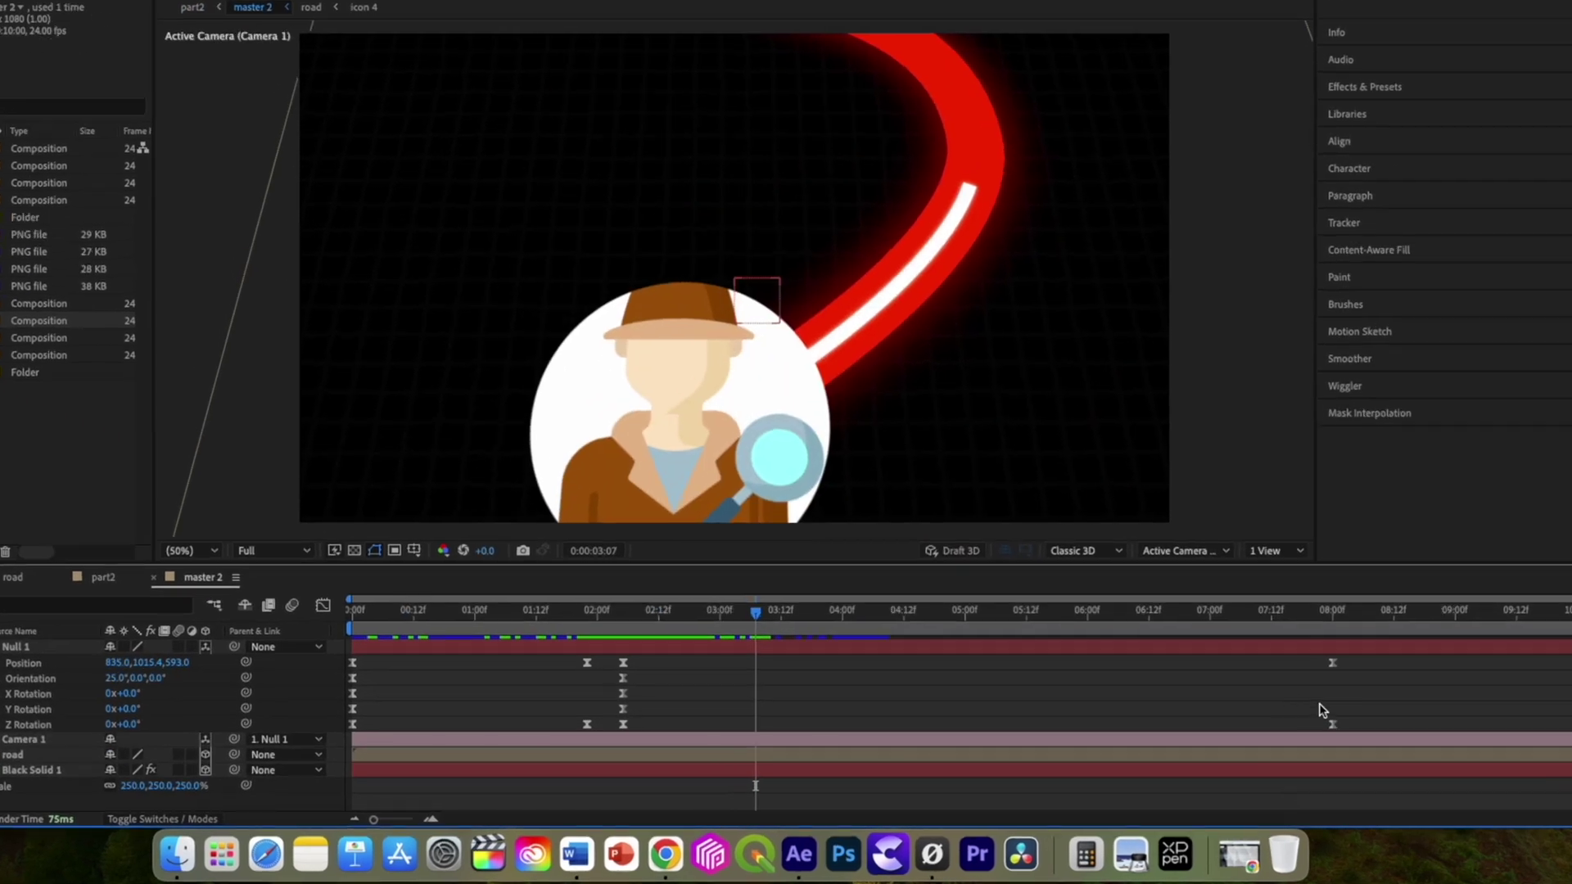
pyautogui.moveTo(1318, 562); pyautogui.dragTo(1317, 559)
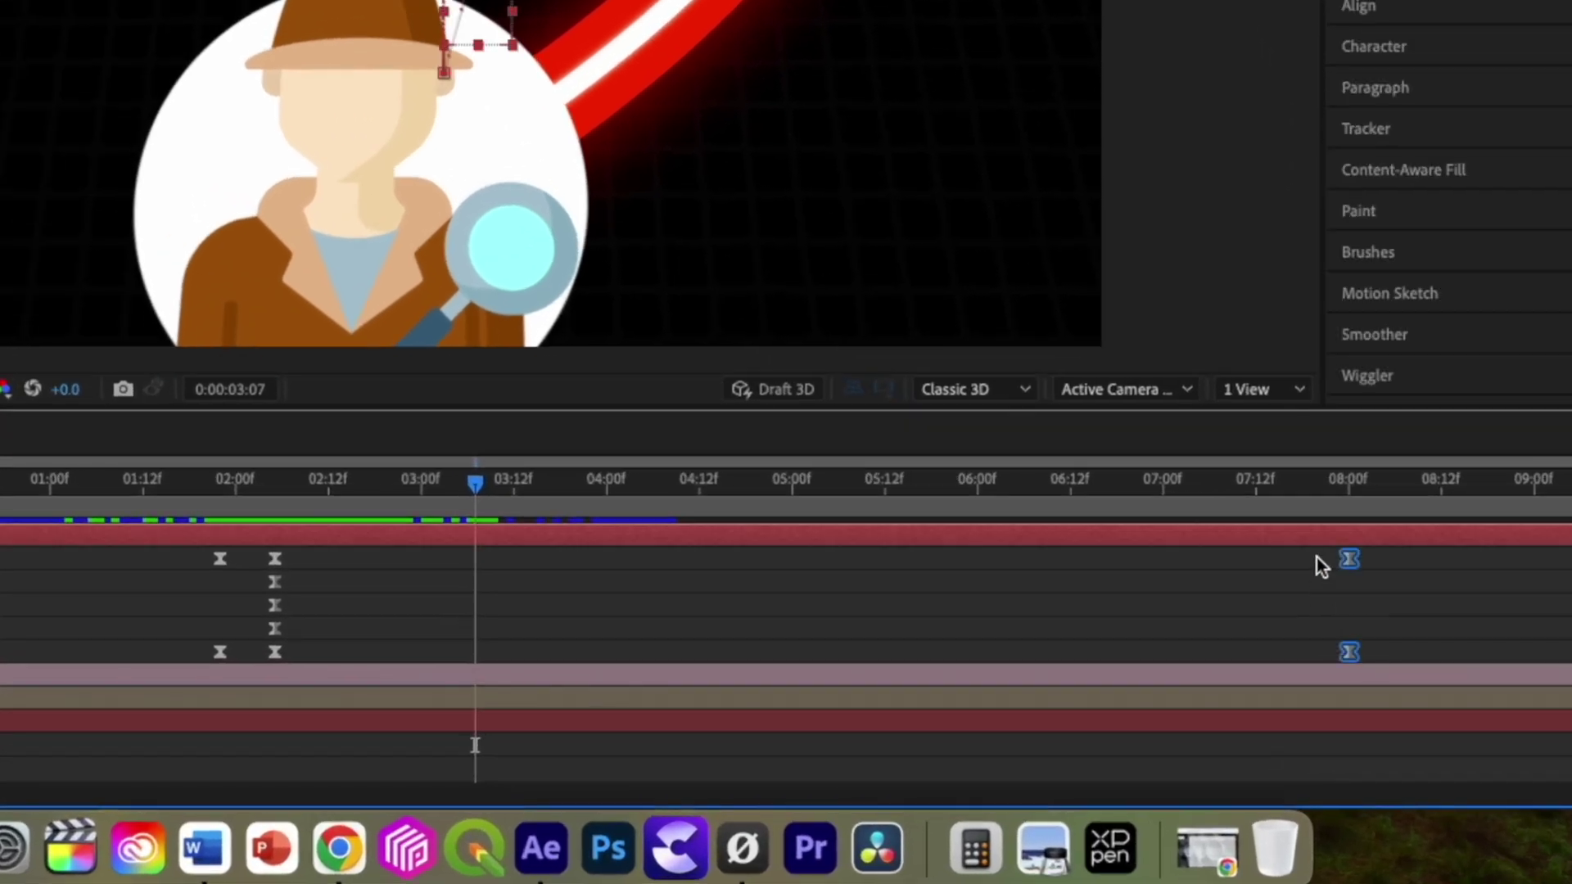
pyautogui.press('Delete')
pyautogui.click(606, 481)
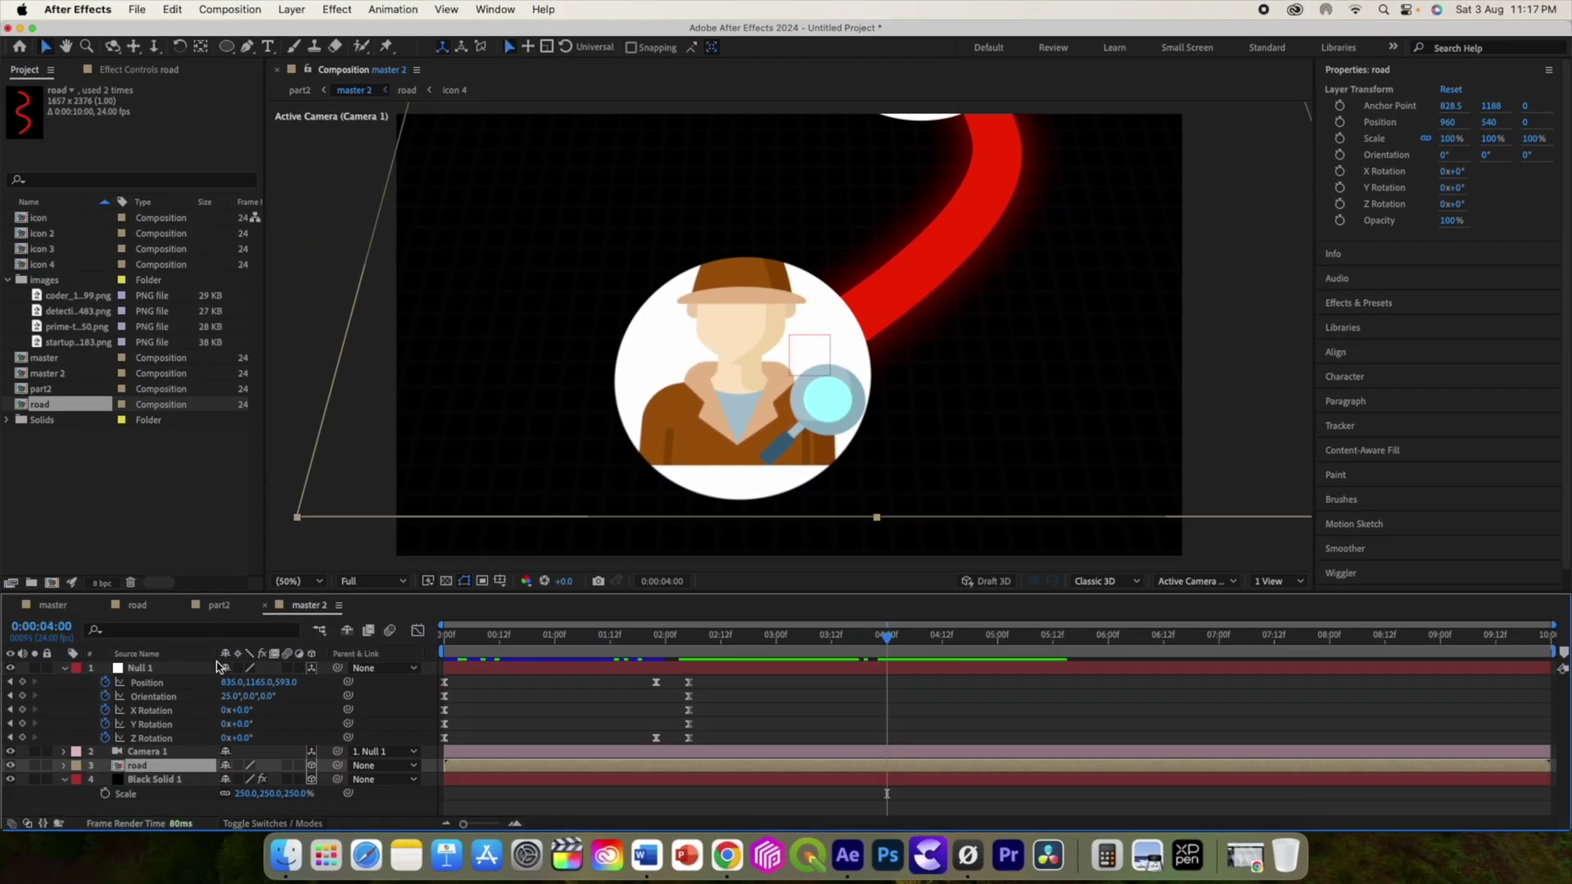
pyautogui.moveTo(253, 683); pyautogui.dragTo(304, 684)
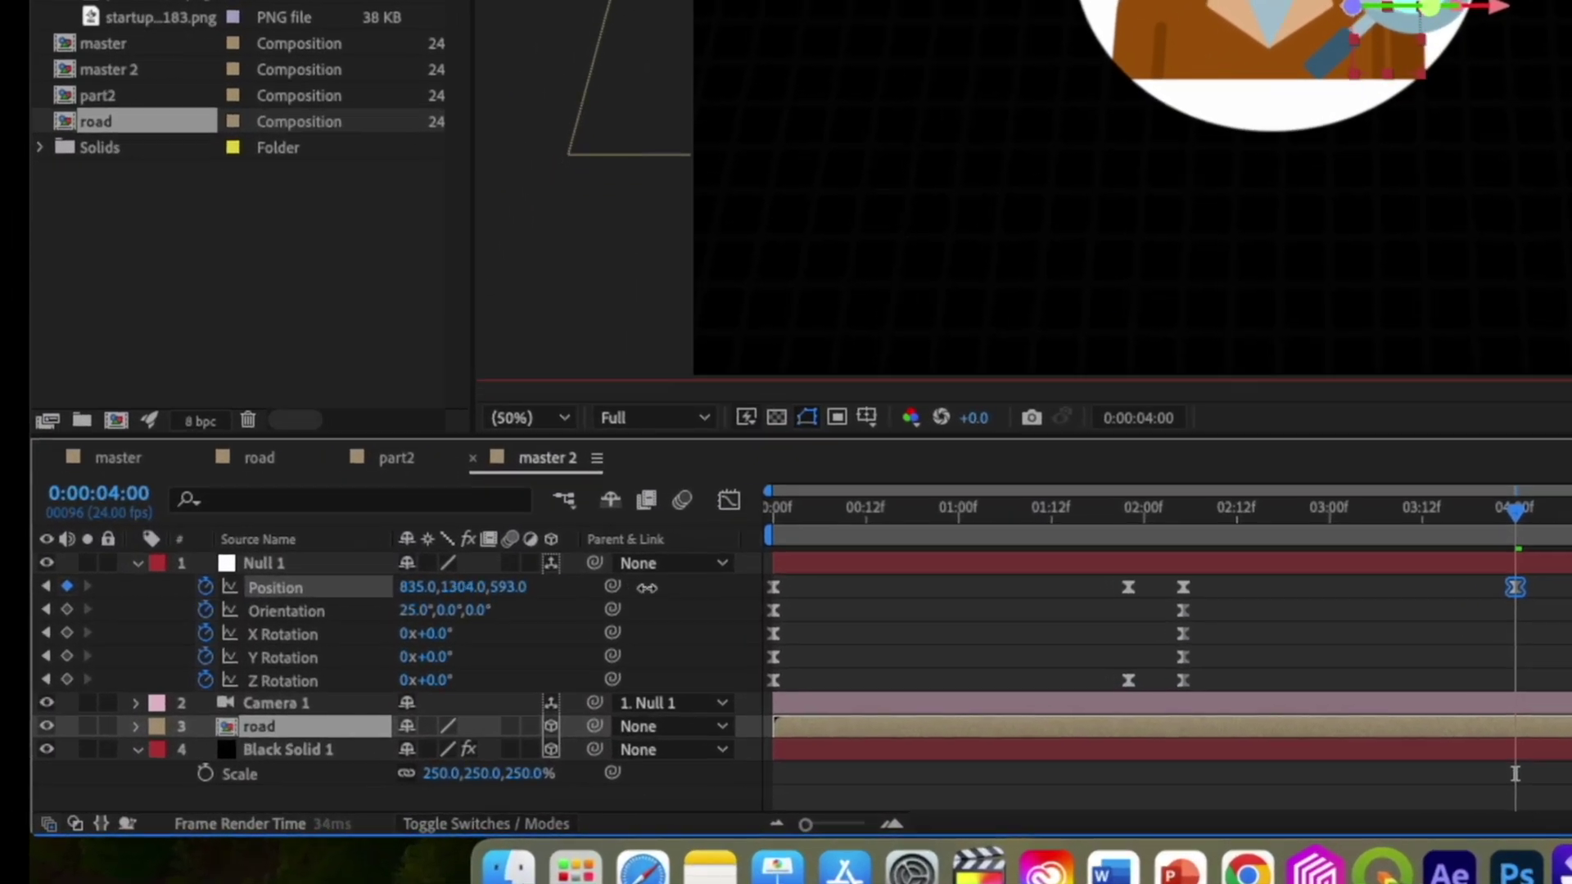
pyautogui.moveTo(417, 596); pyautogui.dragTo(373, 596)
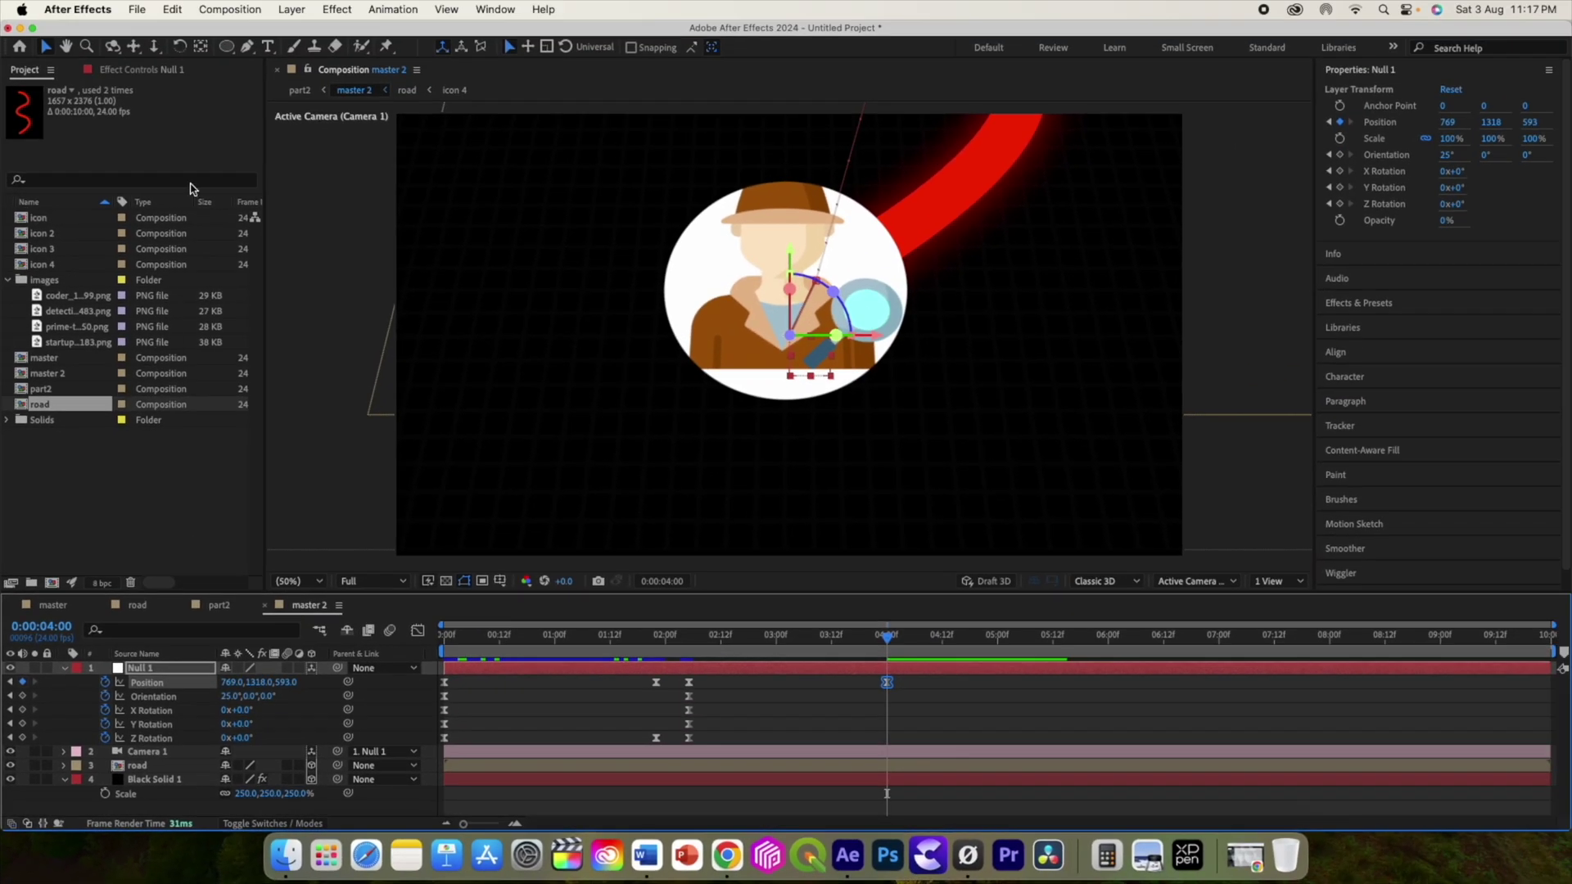
# Add an 'Explore' text layer below the detective icon at 222 px
pyautogui.press('super+t')
pyautogui.click(758, 426)
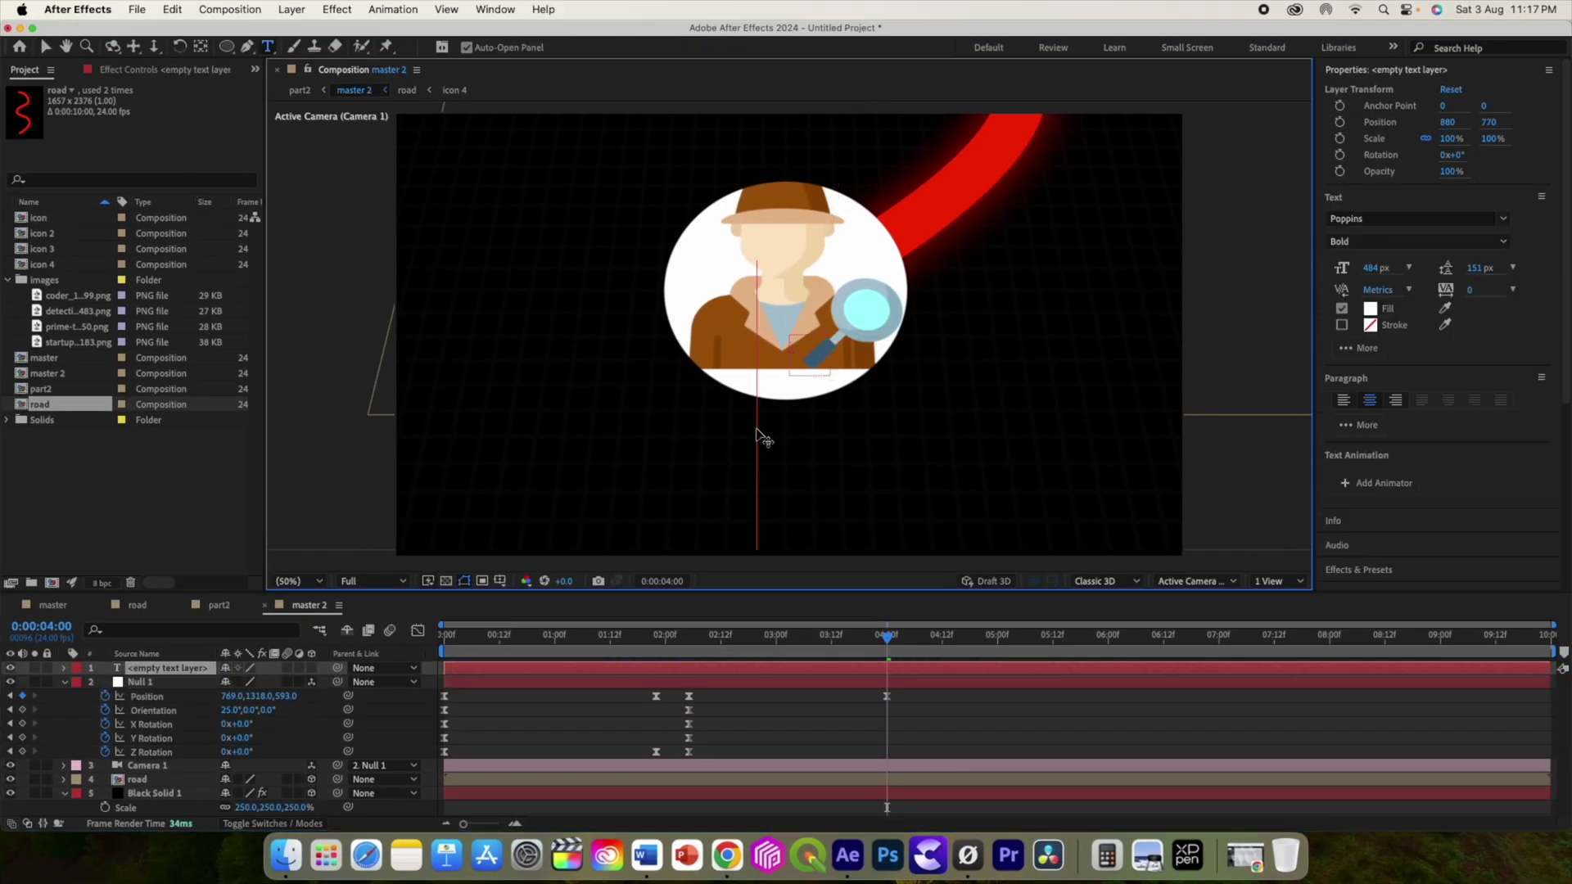
pyautogui.write('Explore')
pyautogui.press('super+a')
pyautogui.moveTo(1375, 268); pyautogui.dragTo(1186, 279)
pyautogui.press('Escape')
pyautogui.moveTo(1376, 268); pyautogui.dragTo(1348, 268)
# Apply the Fade Up Characters text preset to the Explore title
pyautogui.hotkey('ctrl', 'space')
pyautogui.press('Escape')
pyautogui.click(1359, 570)
pyautogui.moveTo(1429, 283); pyautogui.dragTo(1413, 297)
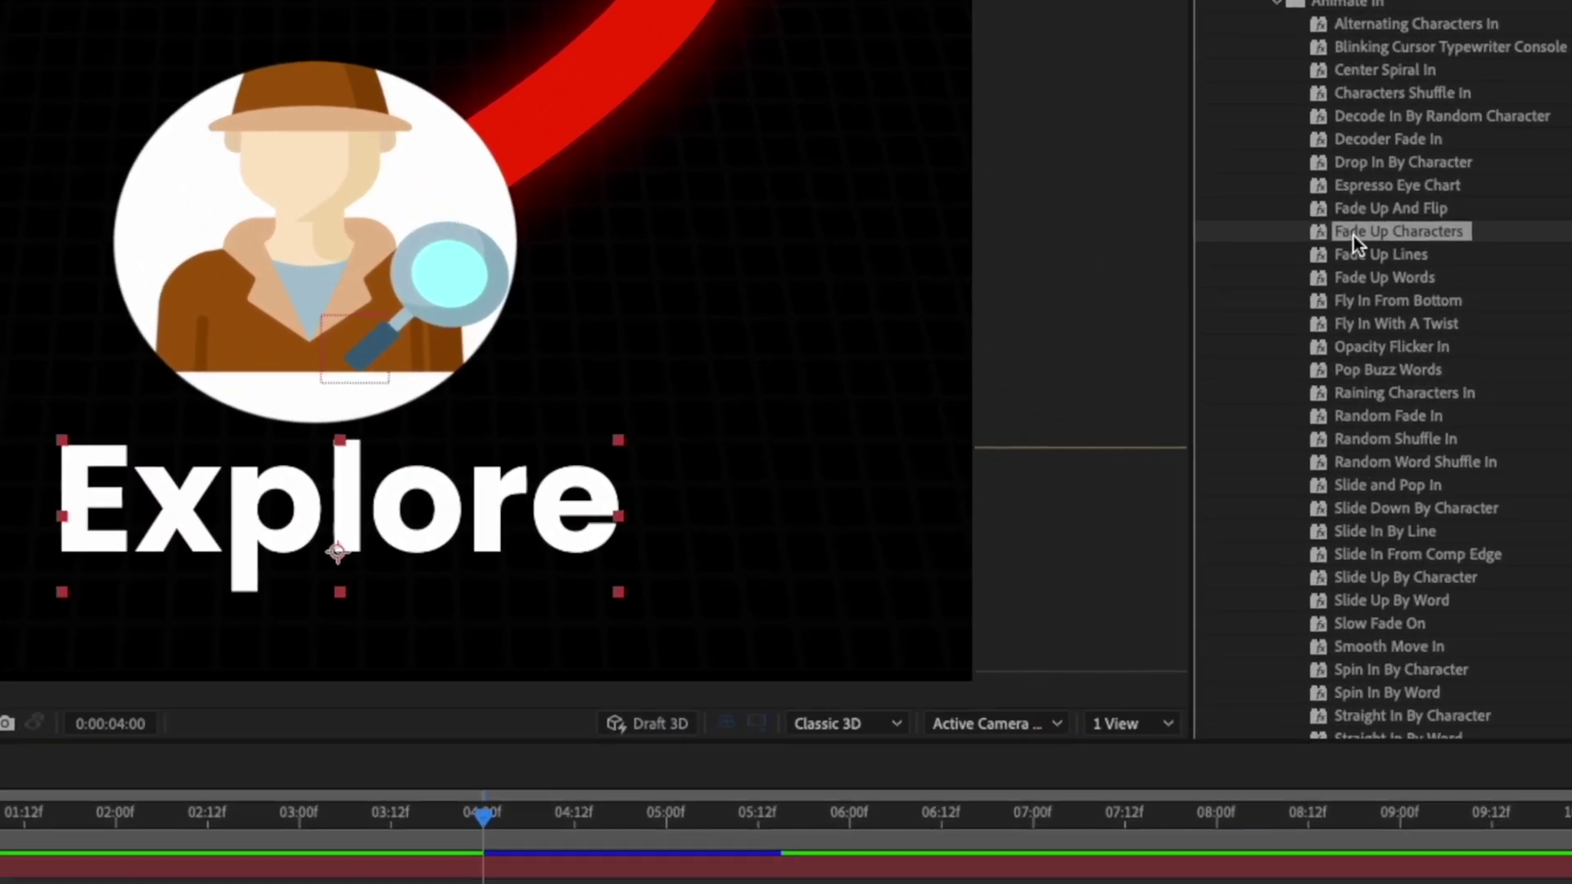
pyautogui.moveTo(1346, 253); pyautogui.dragTo(328, 507)
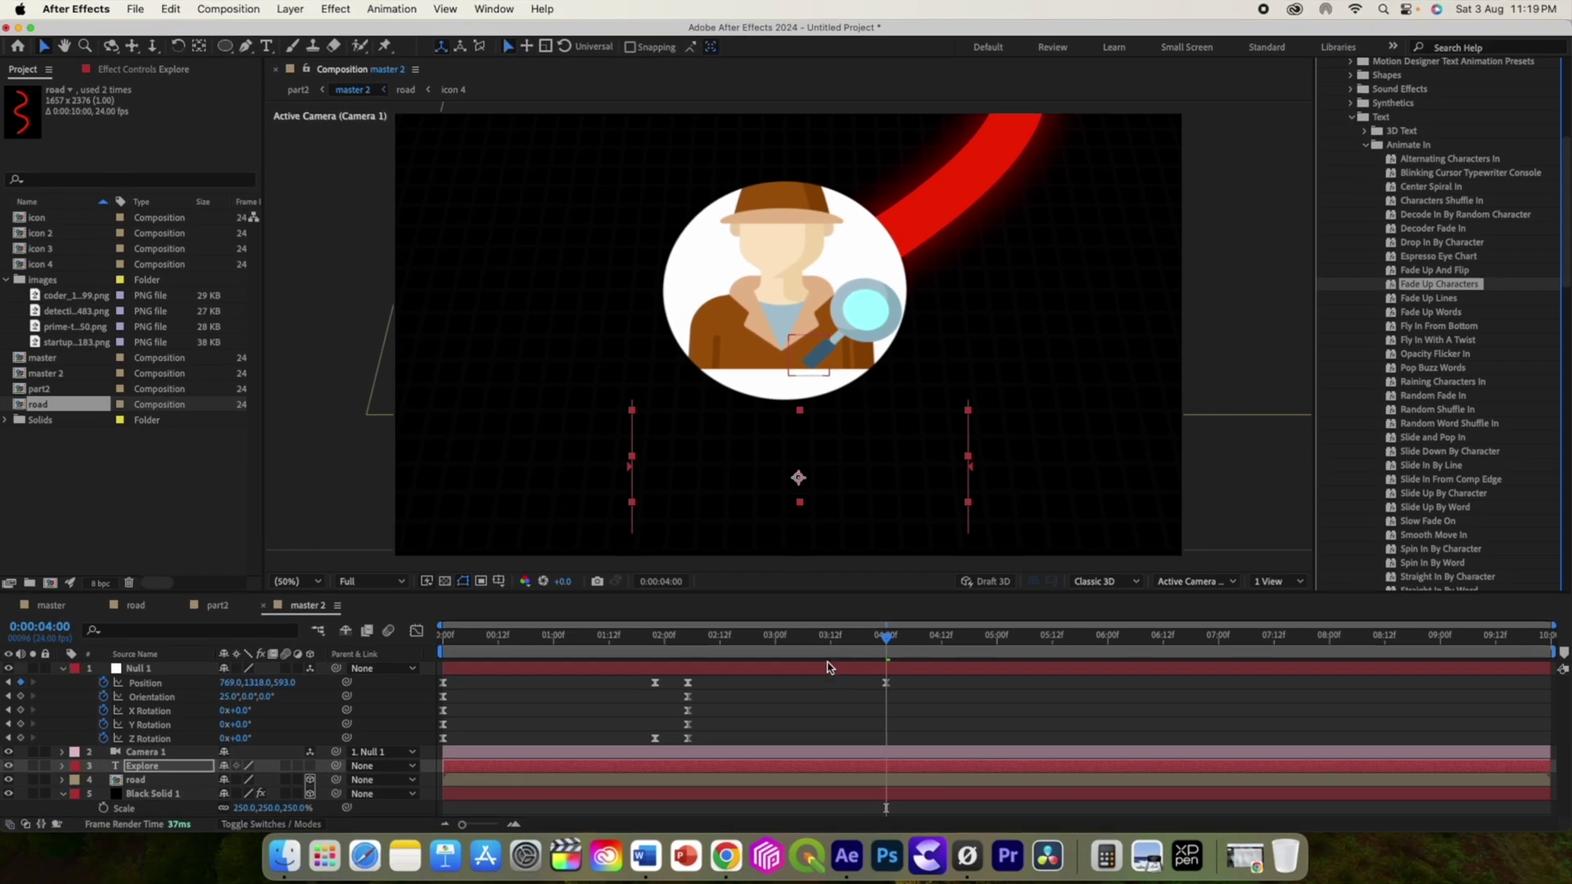
# Reveal the preset's Start keyframes and preview Explore animating in from 0:00:03:07
pyautogui.click(503, 817)
pyautogui.moveTo(906, 644); pyautogui.dragTo(1038, 665)
pyautogui.press('u')
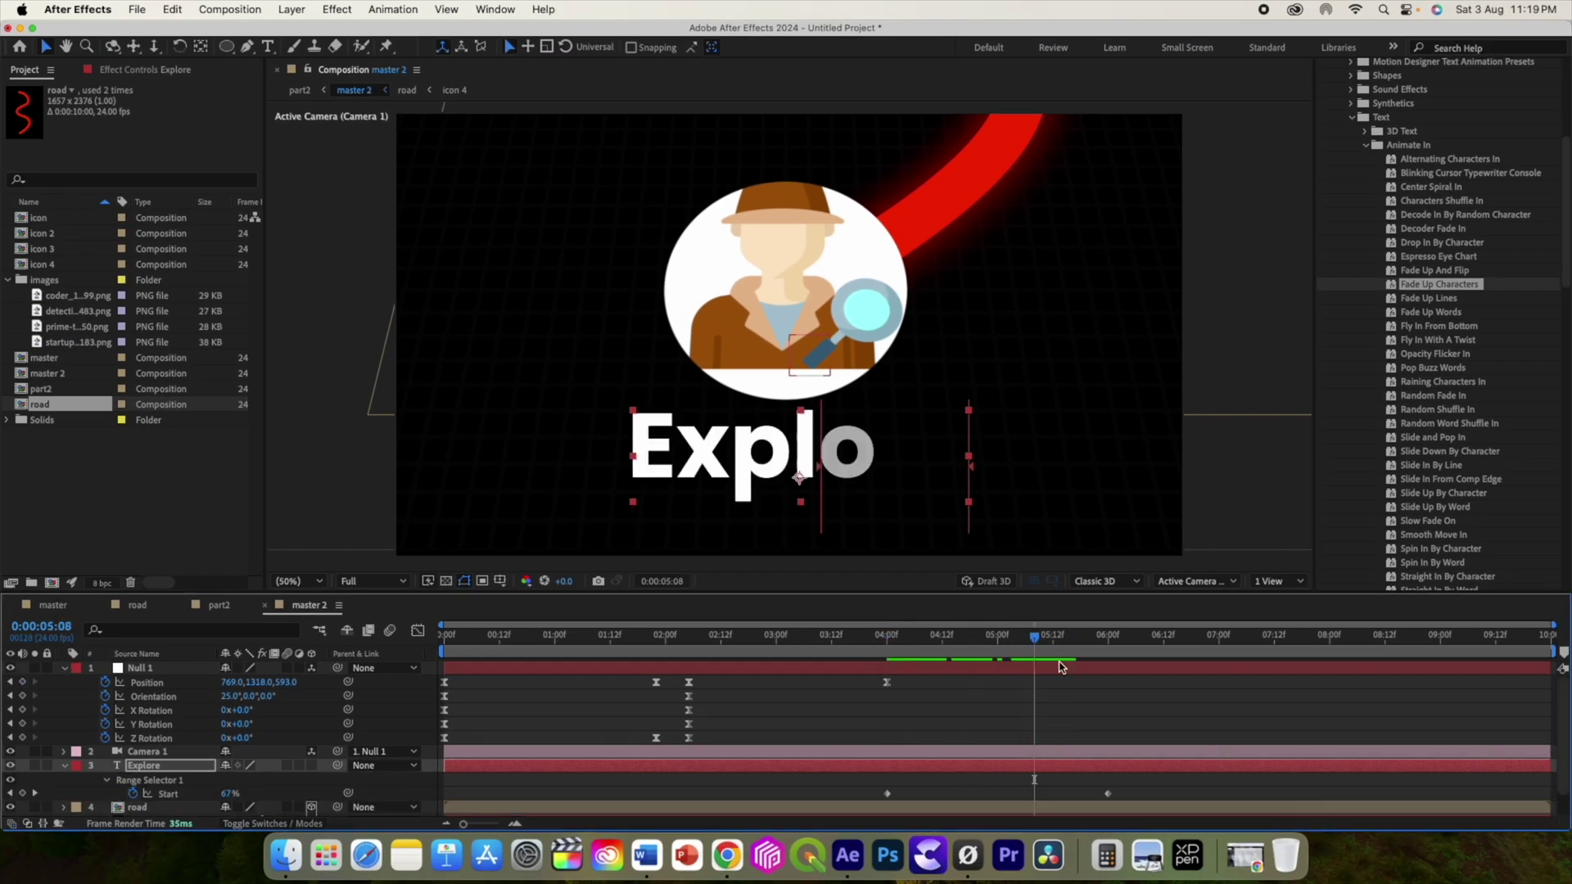
pyautogui.moveTo(1035, 644); pyautogui.dragTo(808, 651)
pyautogui.press('space')
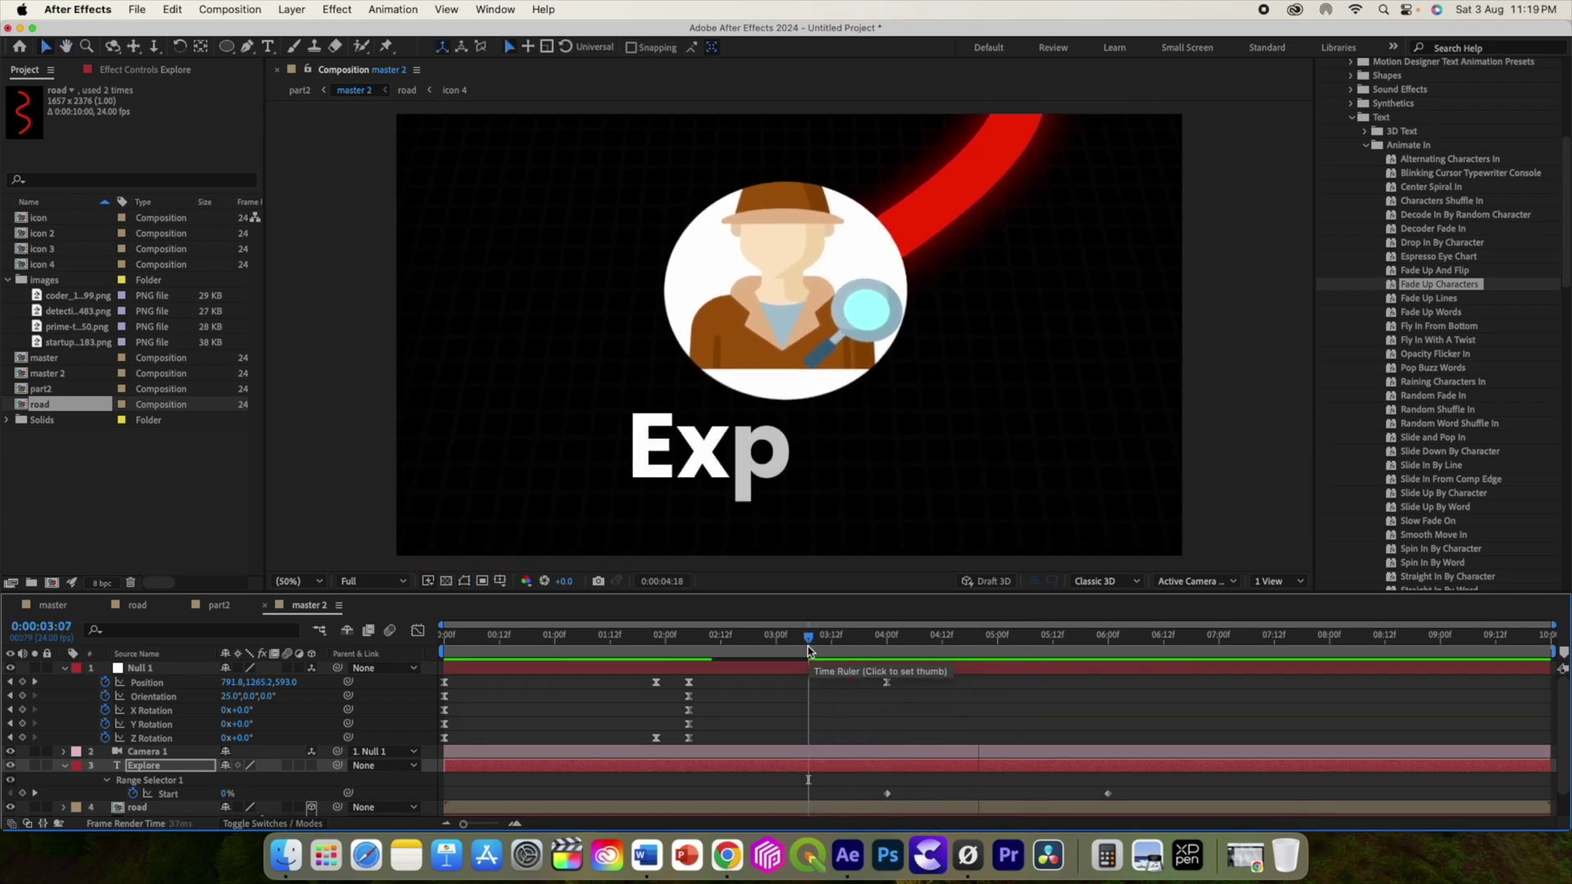
# Apply Glow to the Explore title with radius 170 and intensity 0.9
pyautogui.press('space')
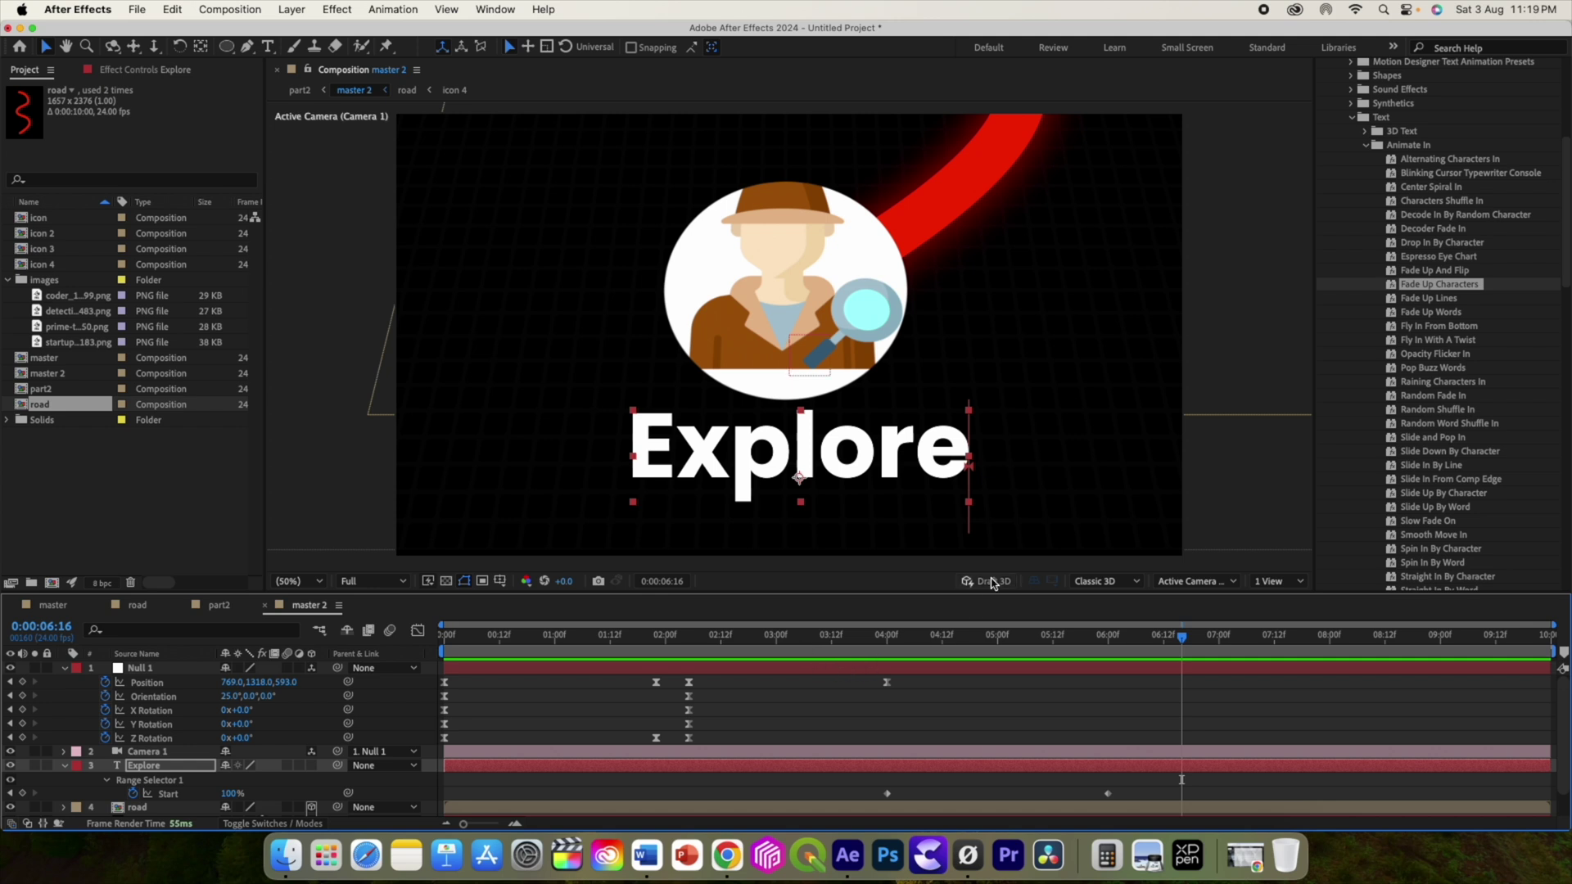
pyautogui.hotkey('ctrl', 'space')
pyautogui.write('glo')
pyautogui.press('Return')
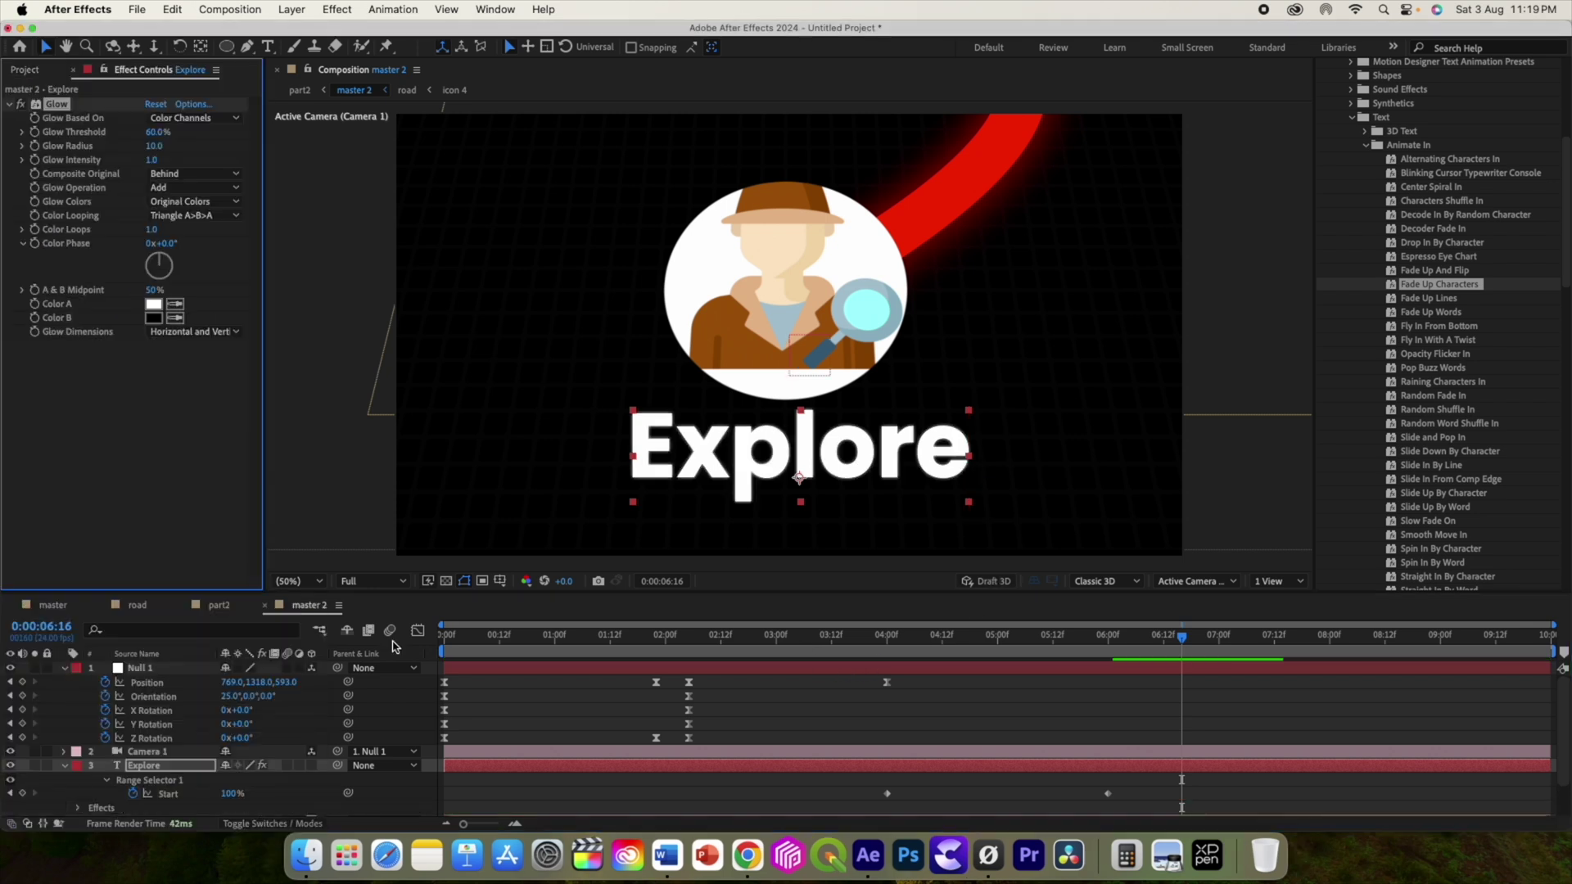
pyautogui.click(183, 176)
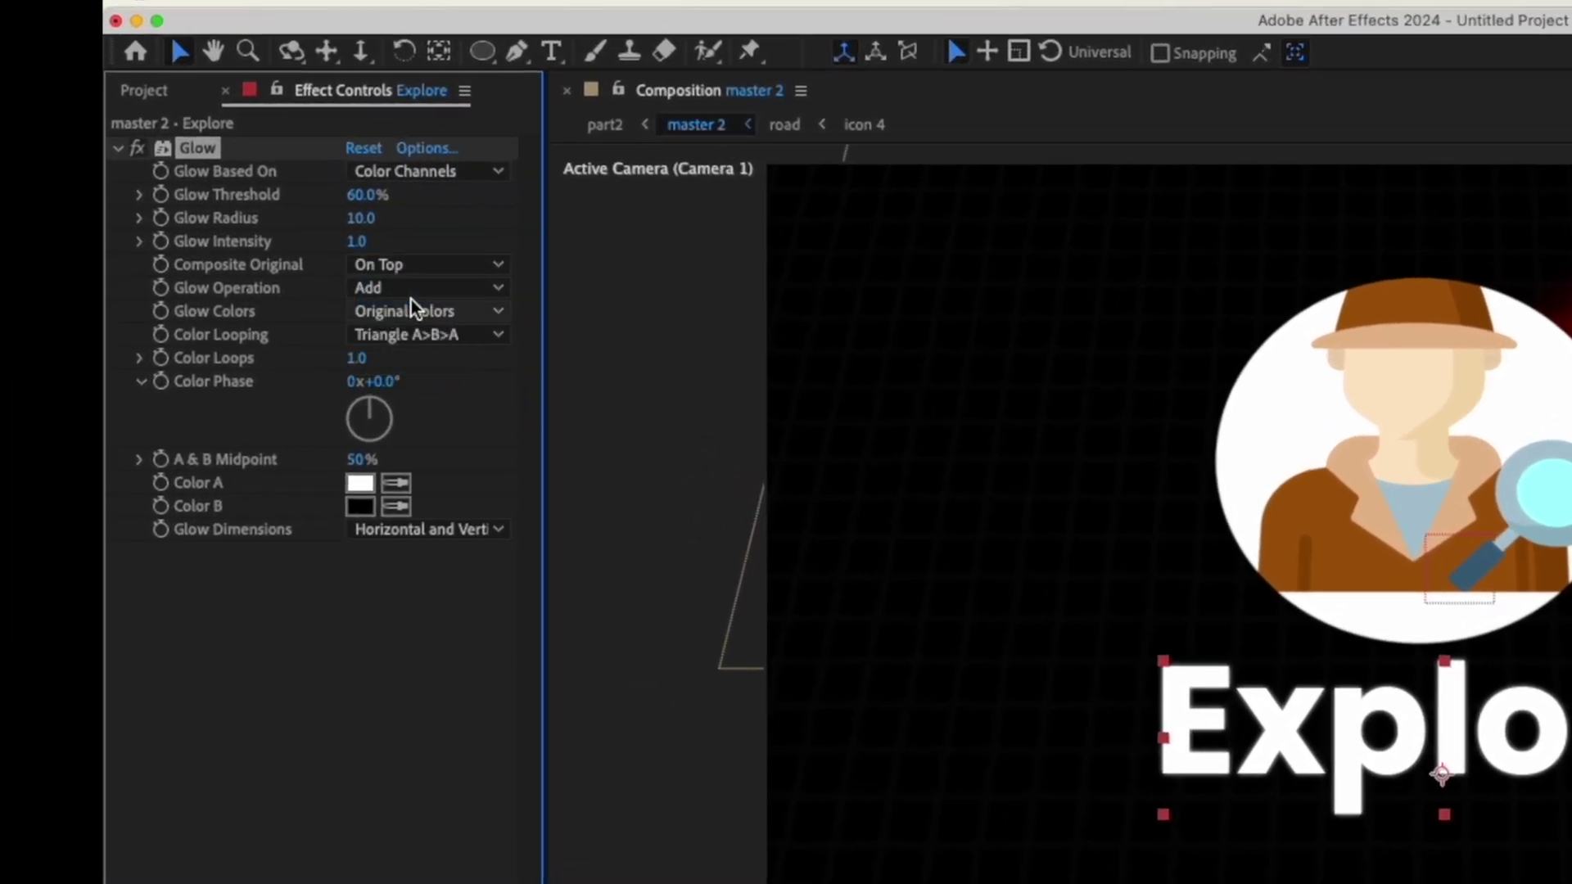
pyautogui.click(416, 172)
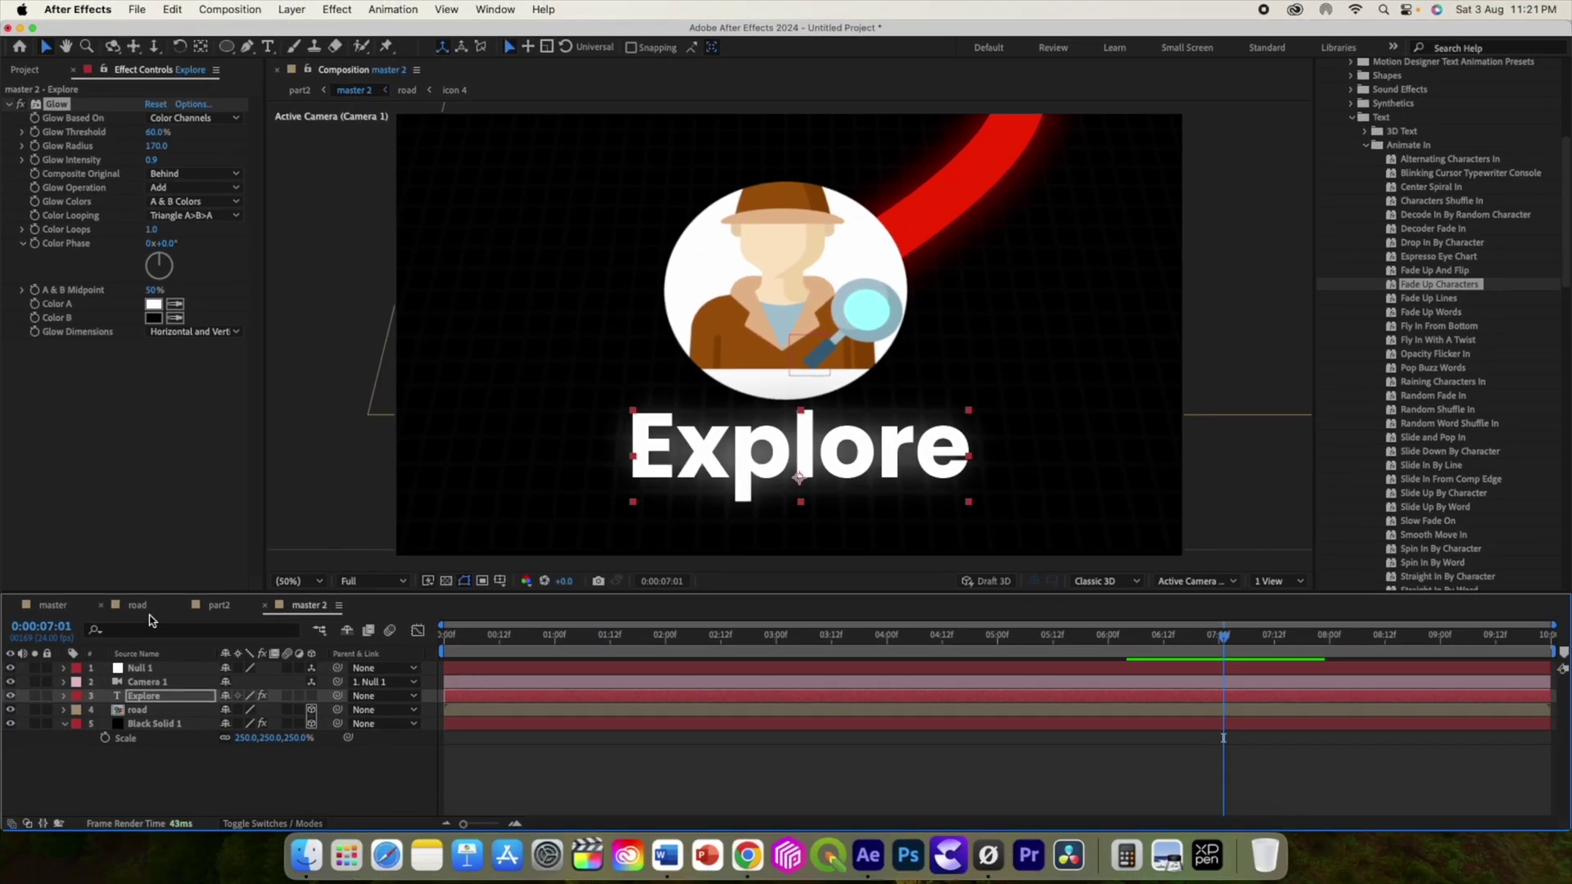
# In the road comp, apply Glow to the icon layer
pyautogui.click(138, 605)
pyautogui.click(135, 753)
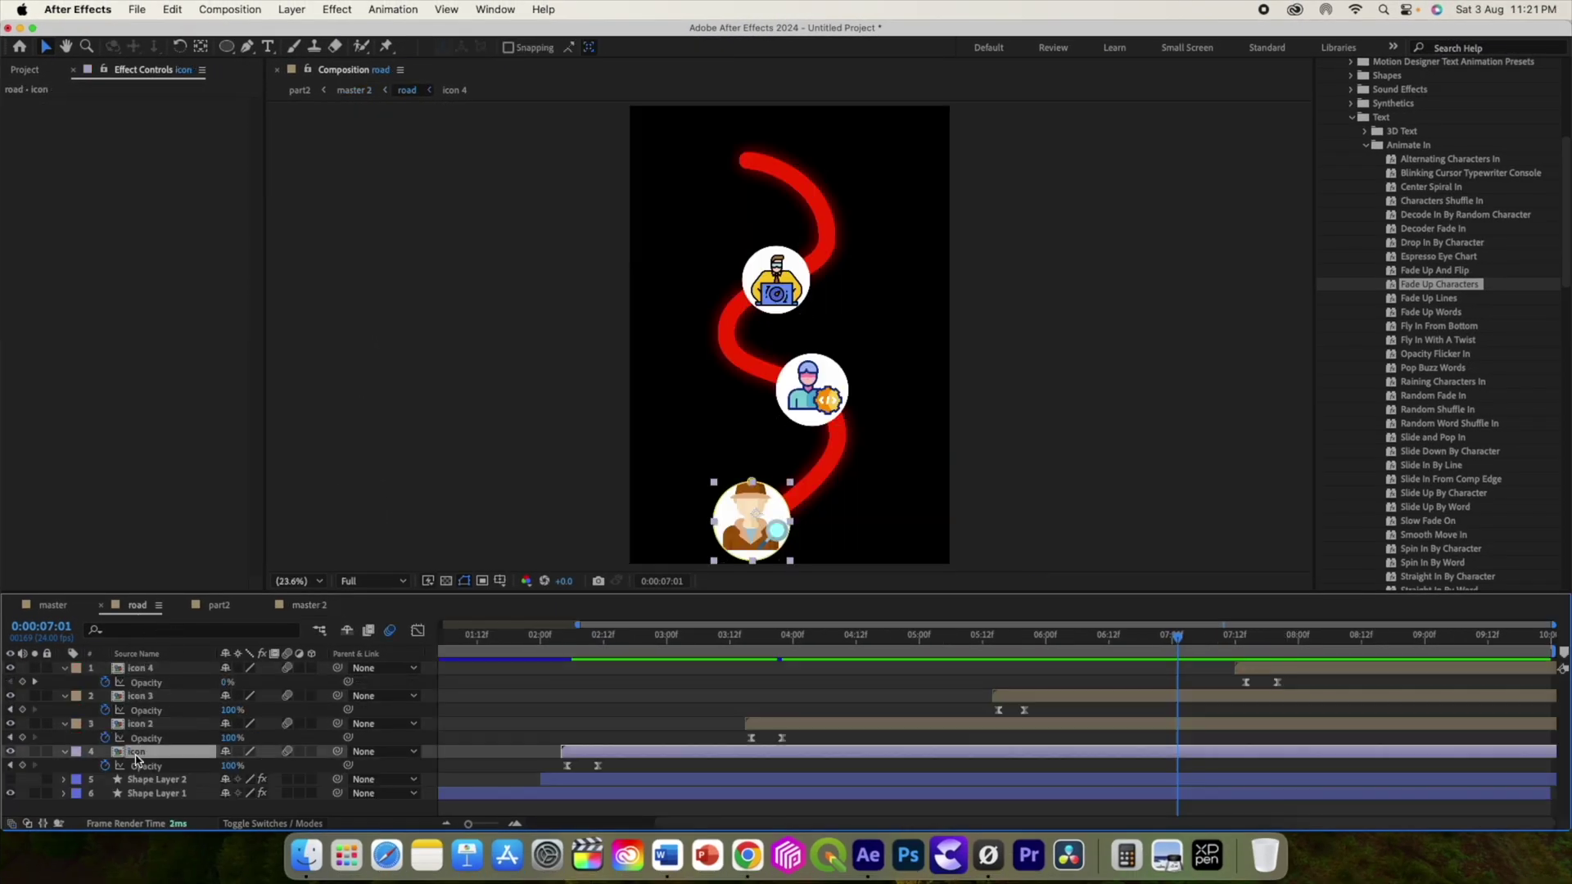
pyautogui.hotkey('ctrl', 'space')
pyautogui.write('g')
pyautogui.click(122, 744)
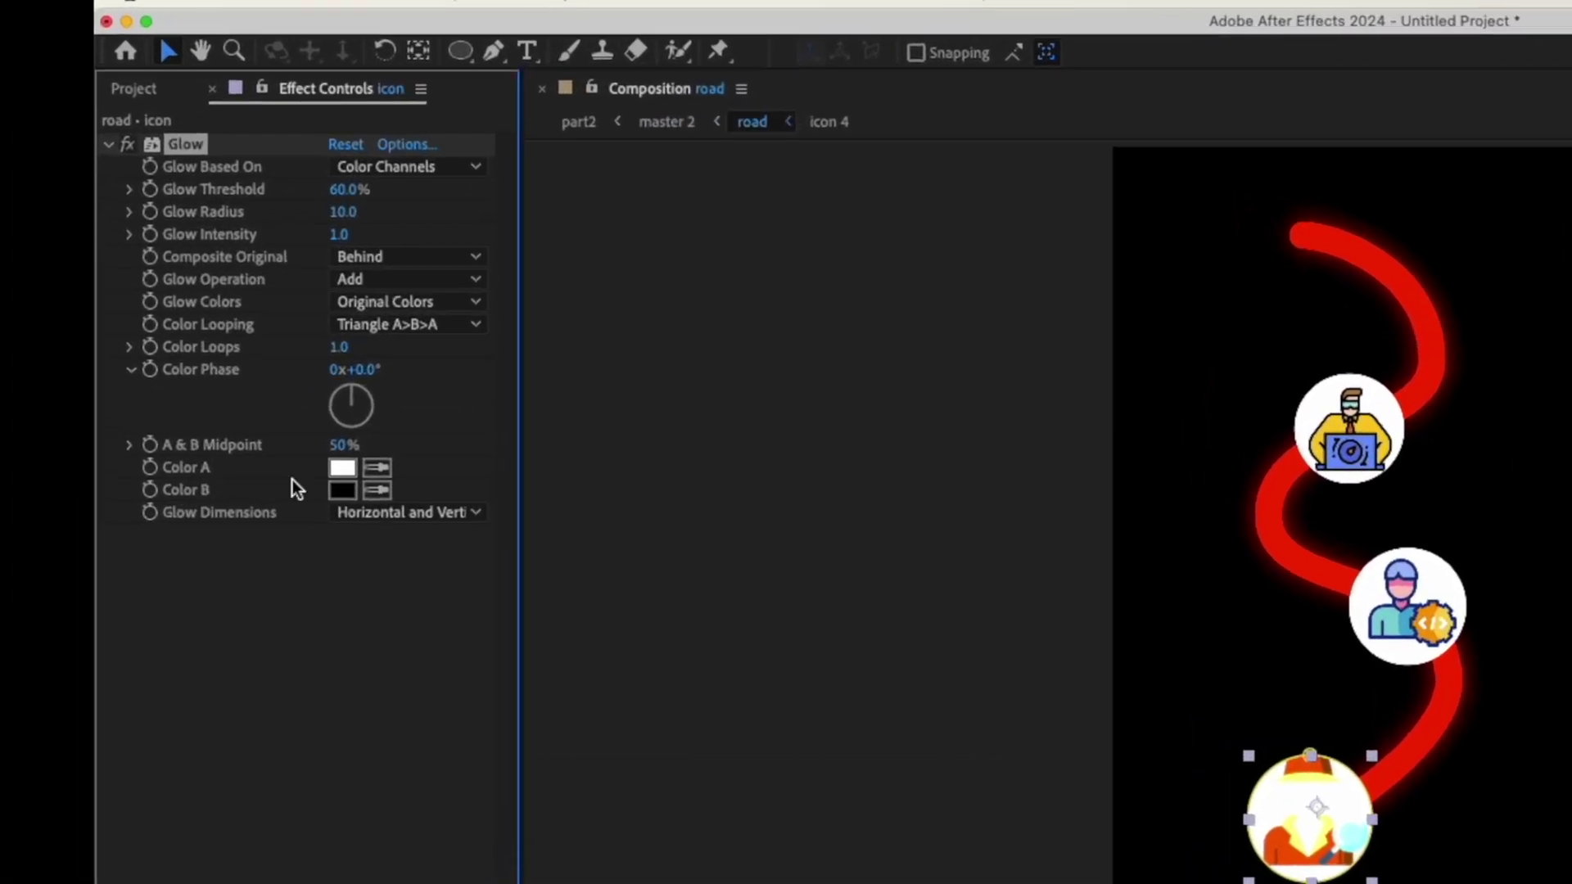
# Set the icon glow to Alpha Channel, On Top, A & B Colors, radius ~100, and paste it onto icons 2–4
pyautogui.click(407, 166)
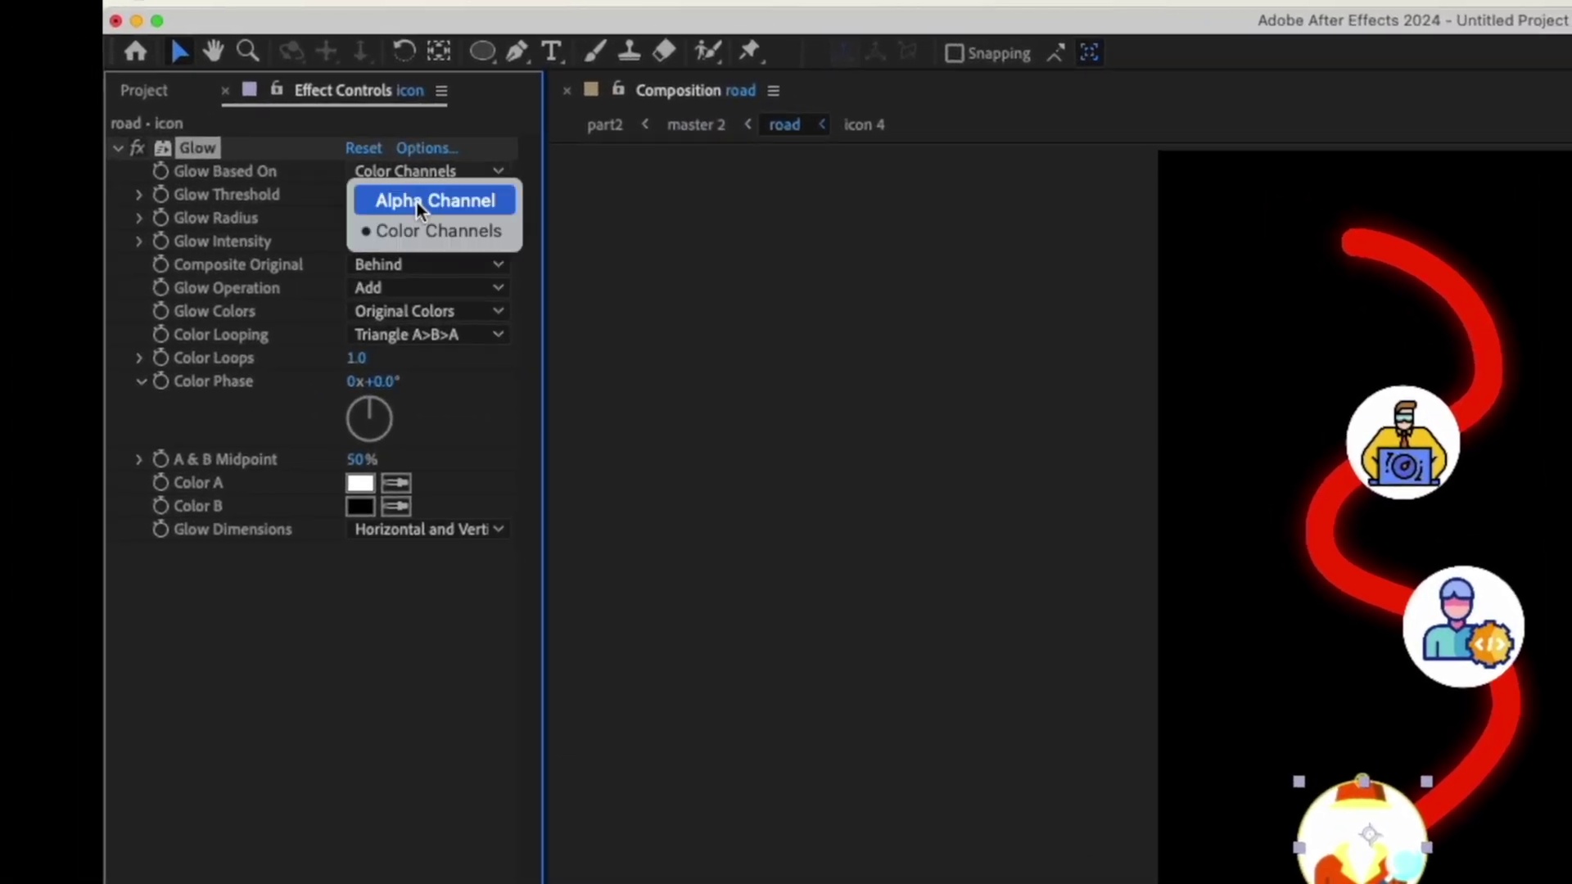
pyautogui.click(396, 194)
pyautogui.click(407, 257)
pyautogui.click(388, 283)
pyautogui.click(407, 301)
pyautogui.click(393, 335)
pyautogui.moveTo(343, 211); pyautogui.dragTo(476, 238)
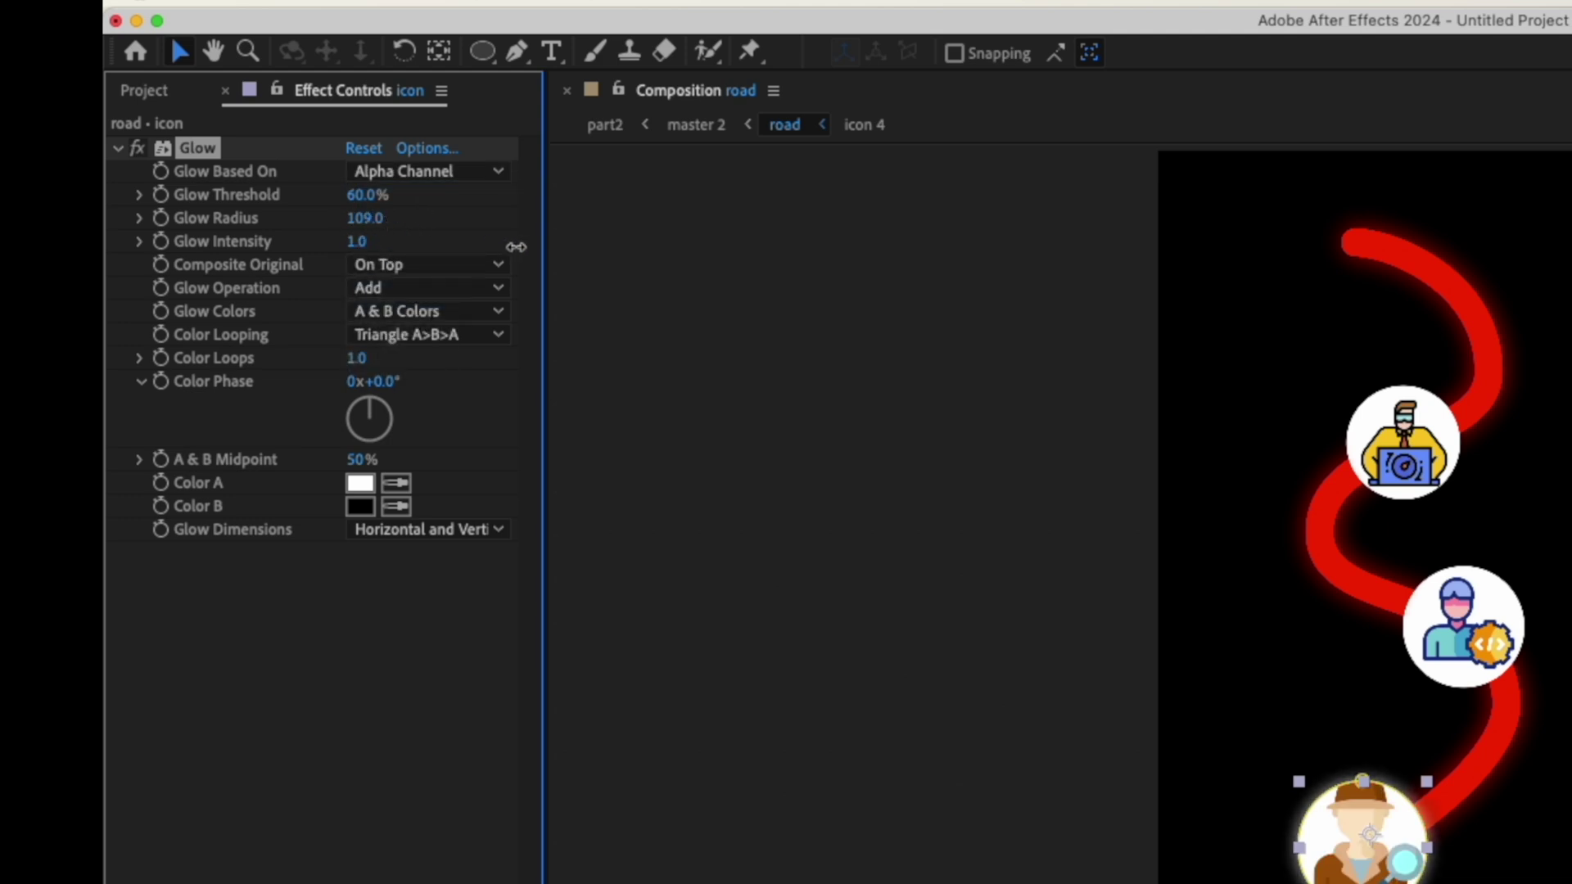
pyautogui.hotkey('ctrl', 'v')
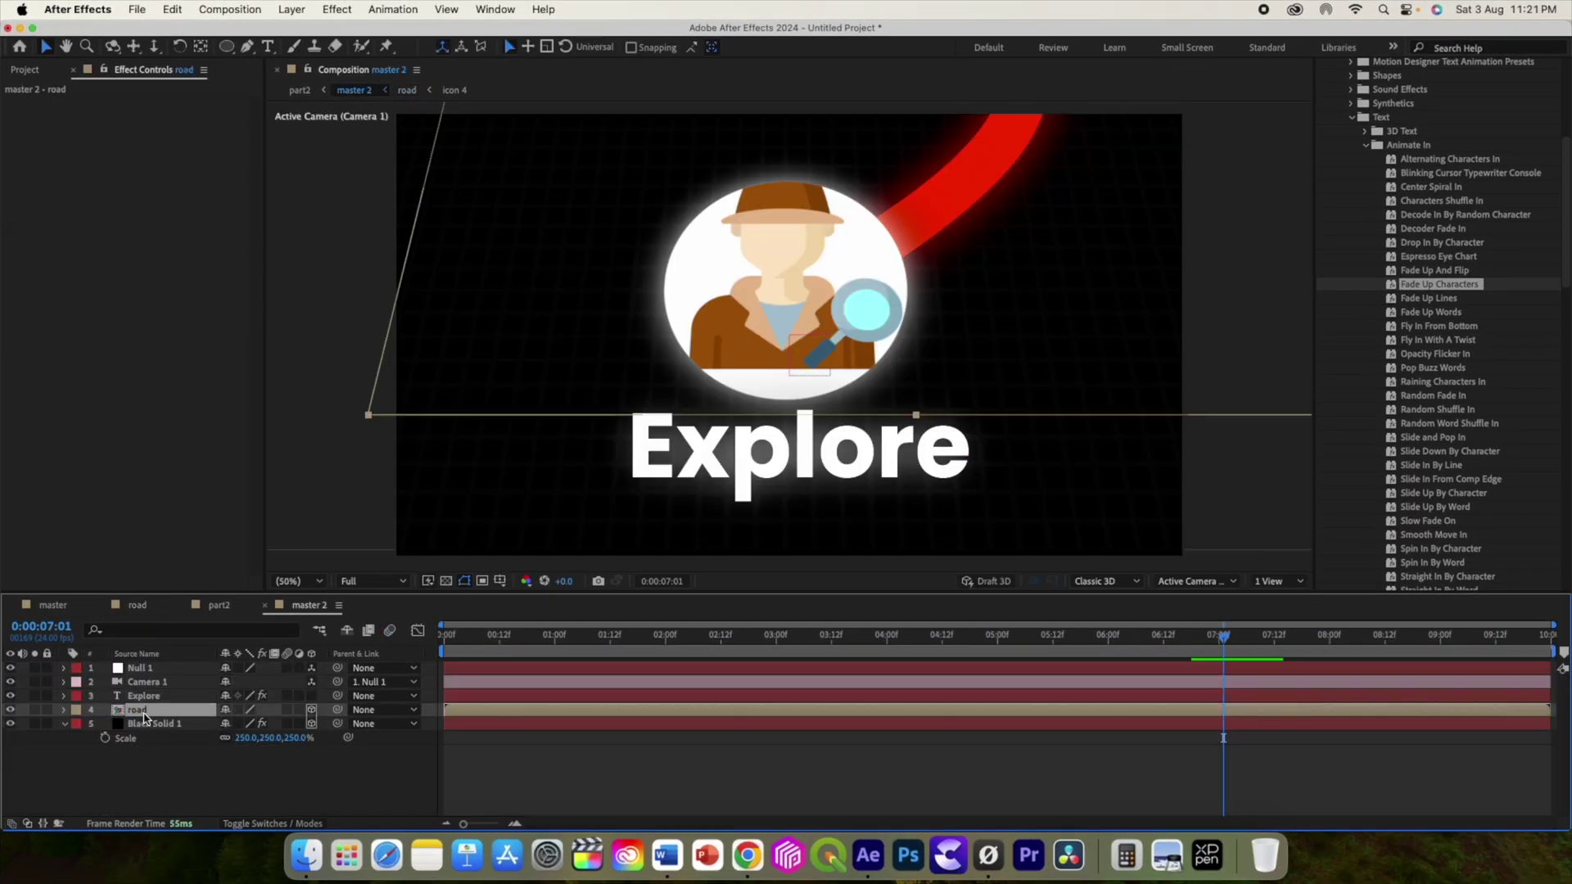
# Duplicate the road comp as road 2, swap it in for master 2's road layer, and open it
pyautogui.click(688, 634)
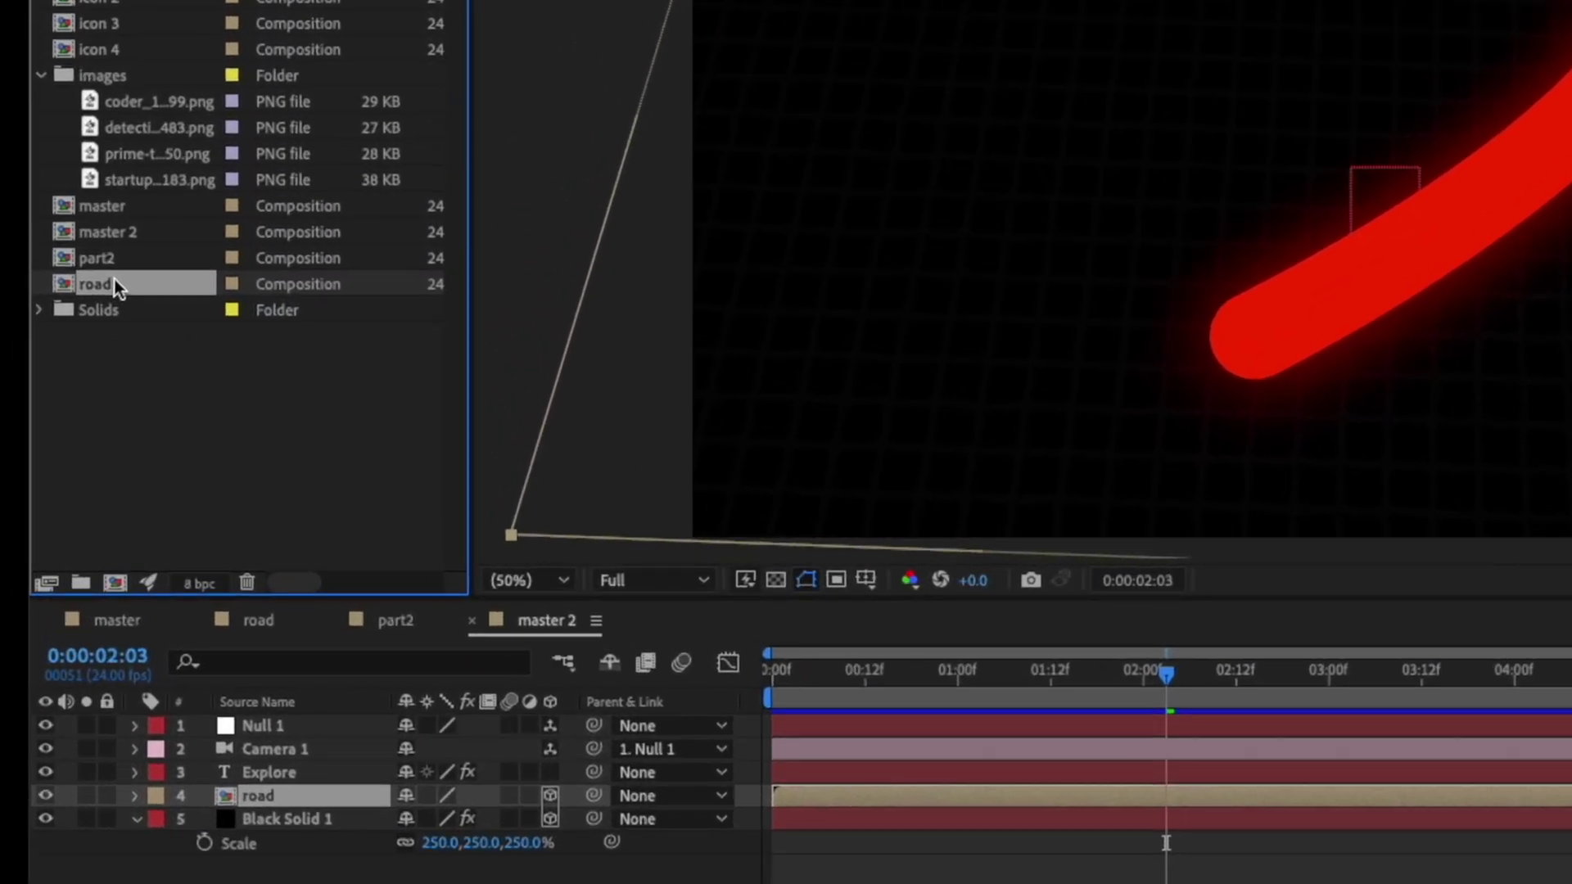
pyautogui.hotkey('ctrl', 'd')
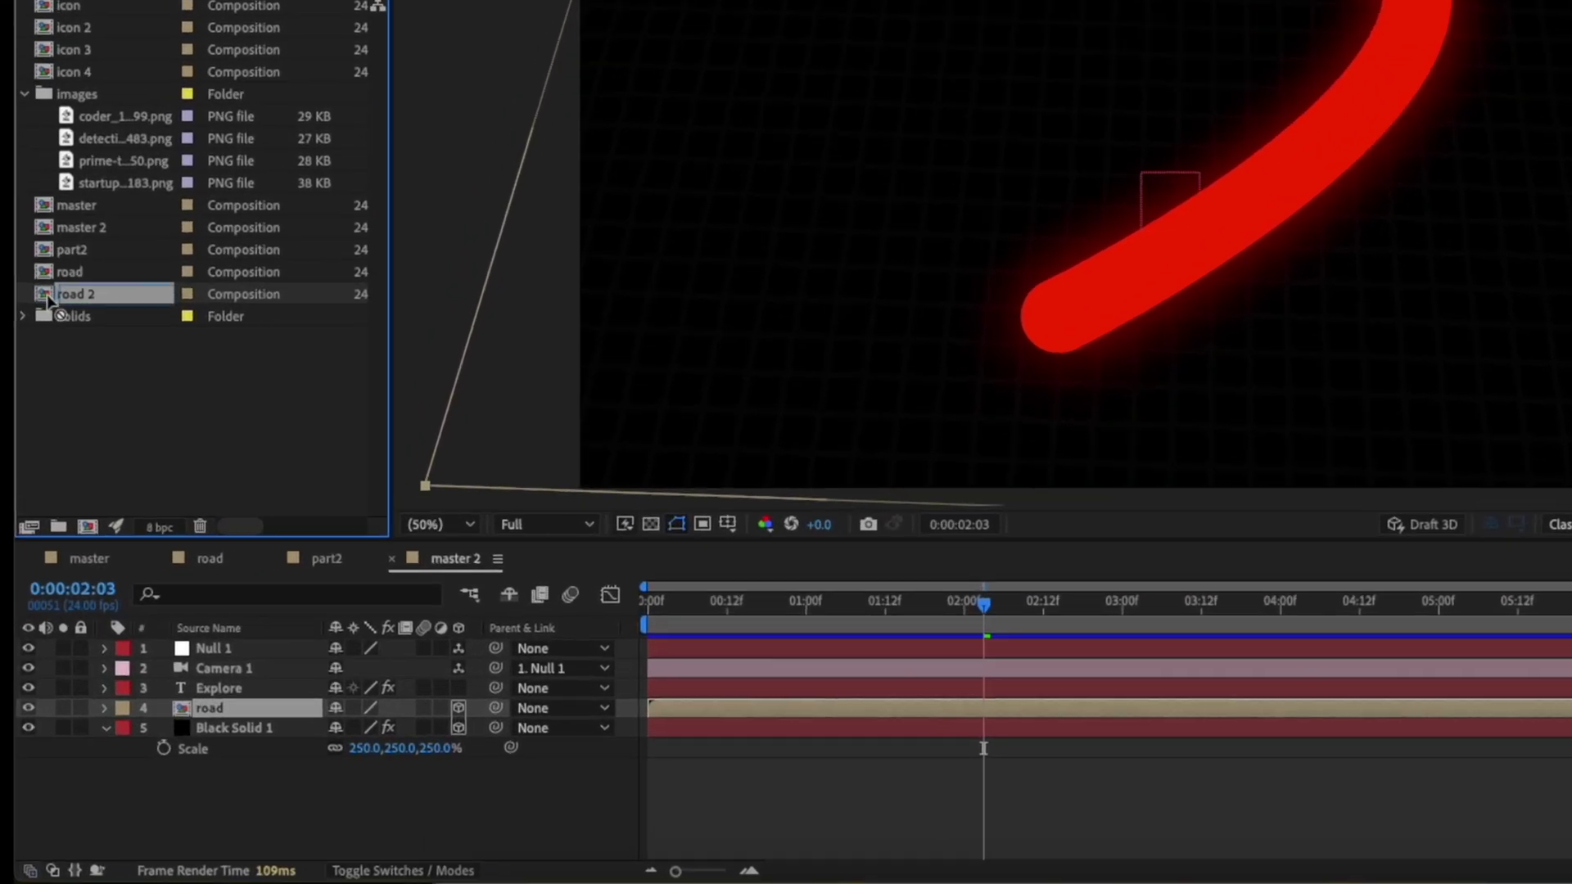
pyautogui.moveTo(23, 422); pyautogui.dragTo(77, 553)
pyautogui.moveTo(148, 442); pyautogui.dragTo(219, 709)
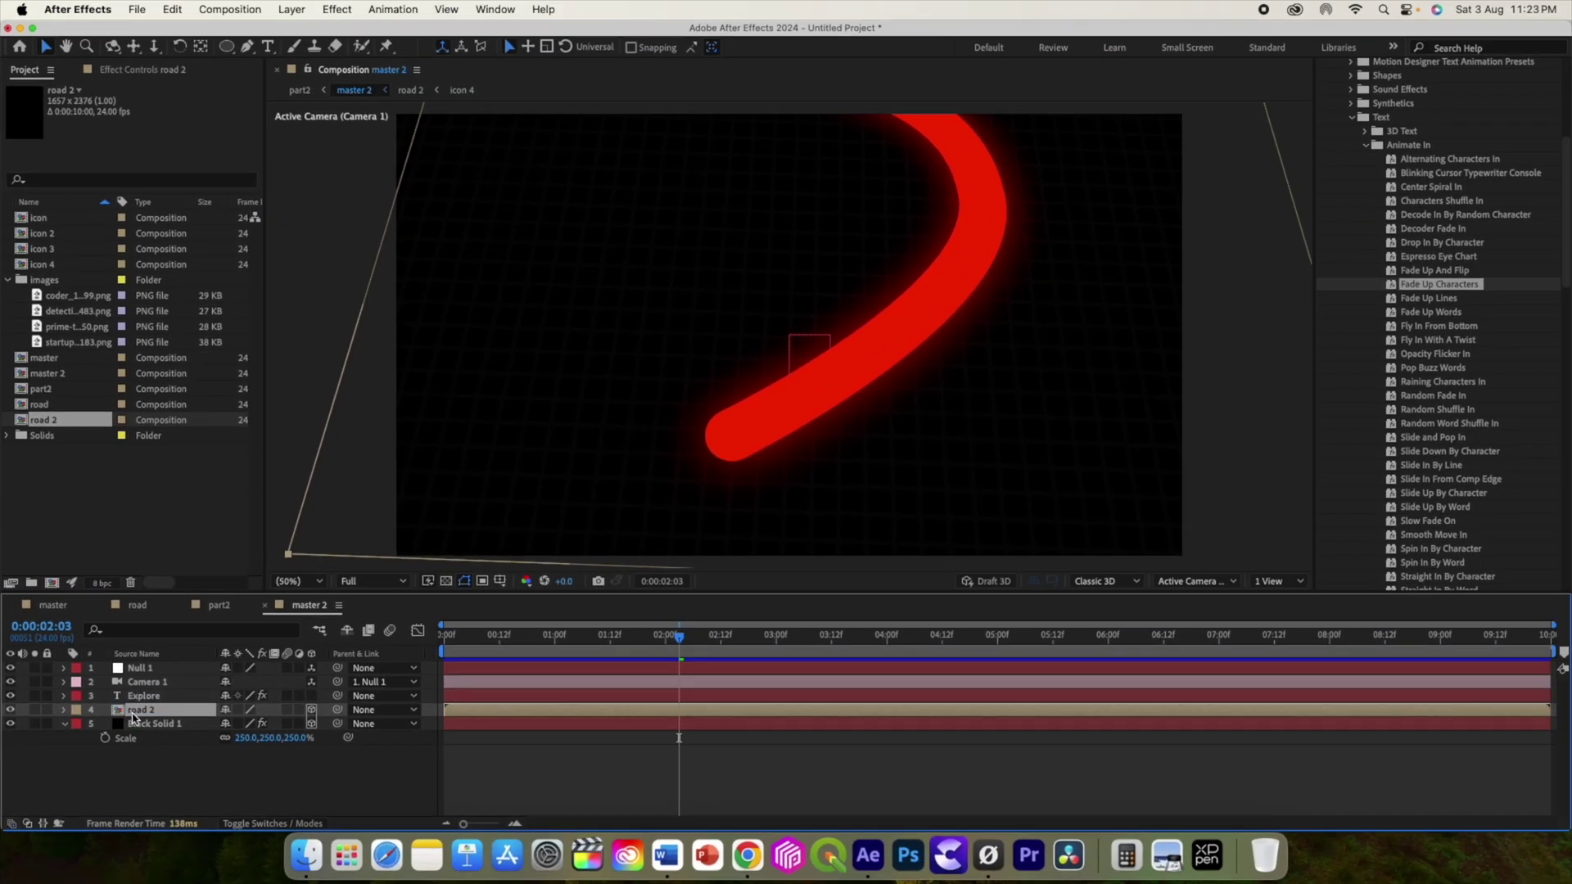
pyautogui.doubleClick(124, 711)
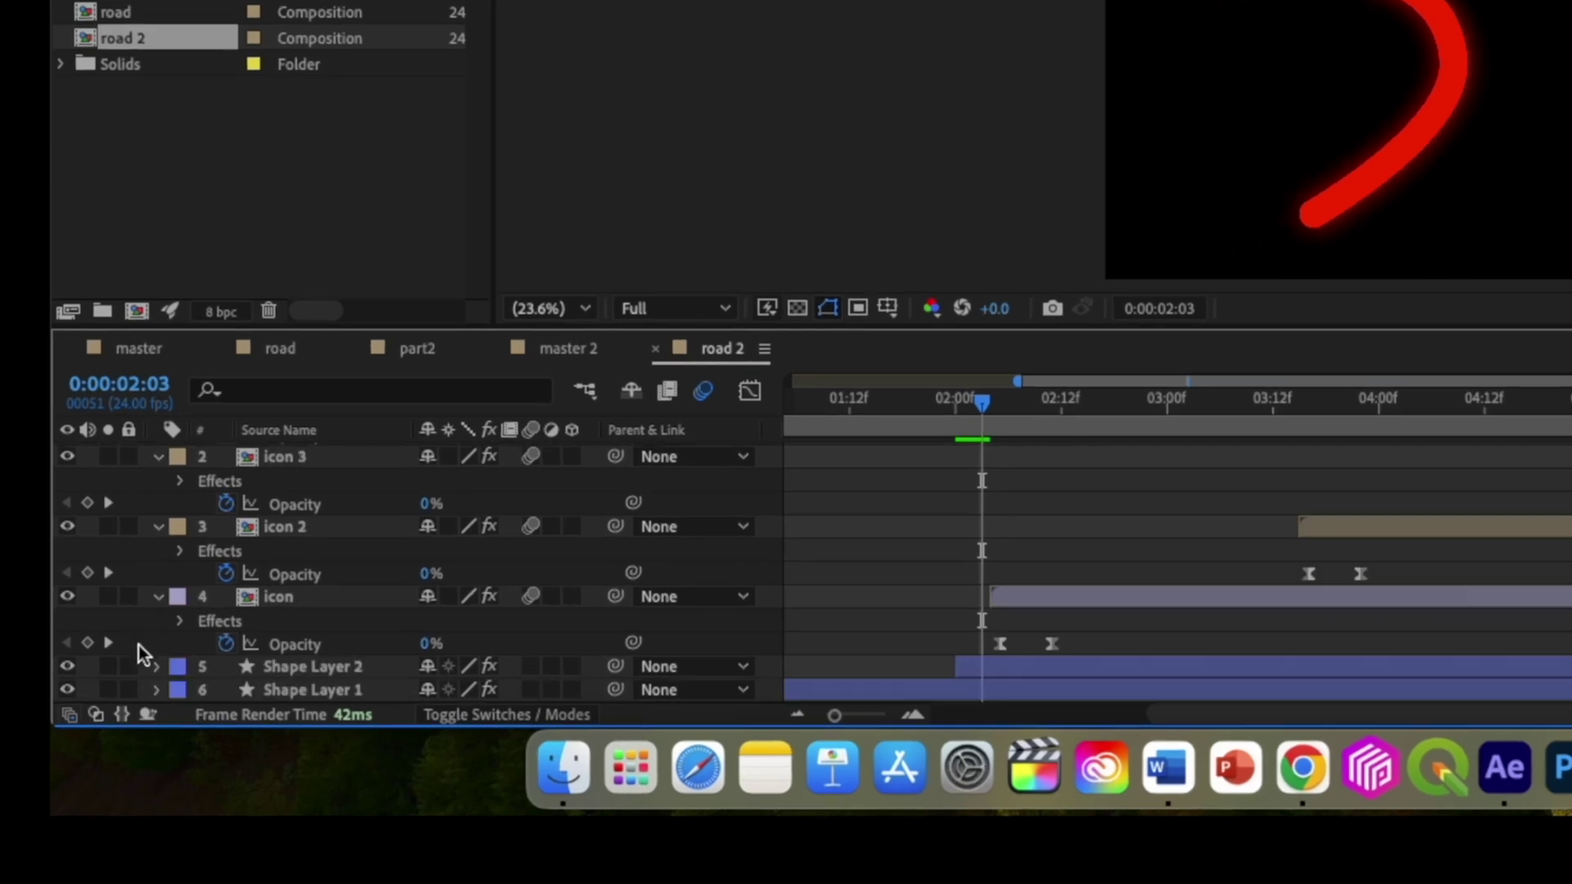
# Hide Shape Layer 2 in road 2, then add part2 to master as the top layer starting at 8:03
pyautogui.click(69, 667)
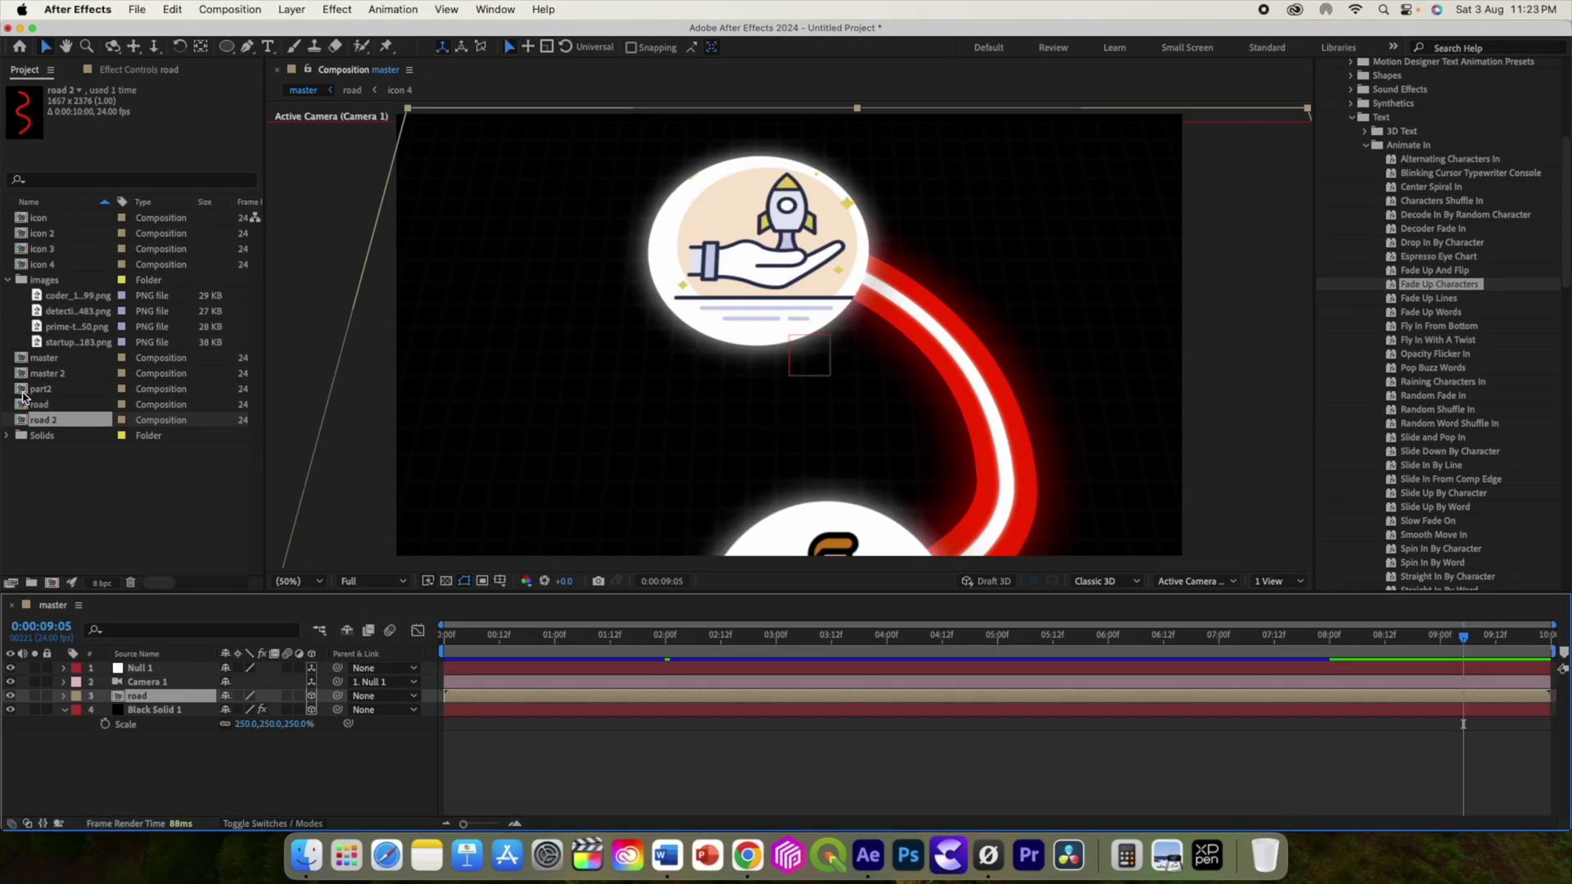
pyautogui.moveTo(32, 393); pyautogui.dragTo(57, 507)
pyautogui.moveTo(79, 644); pyautogui.dragTo(124, 665)
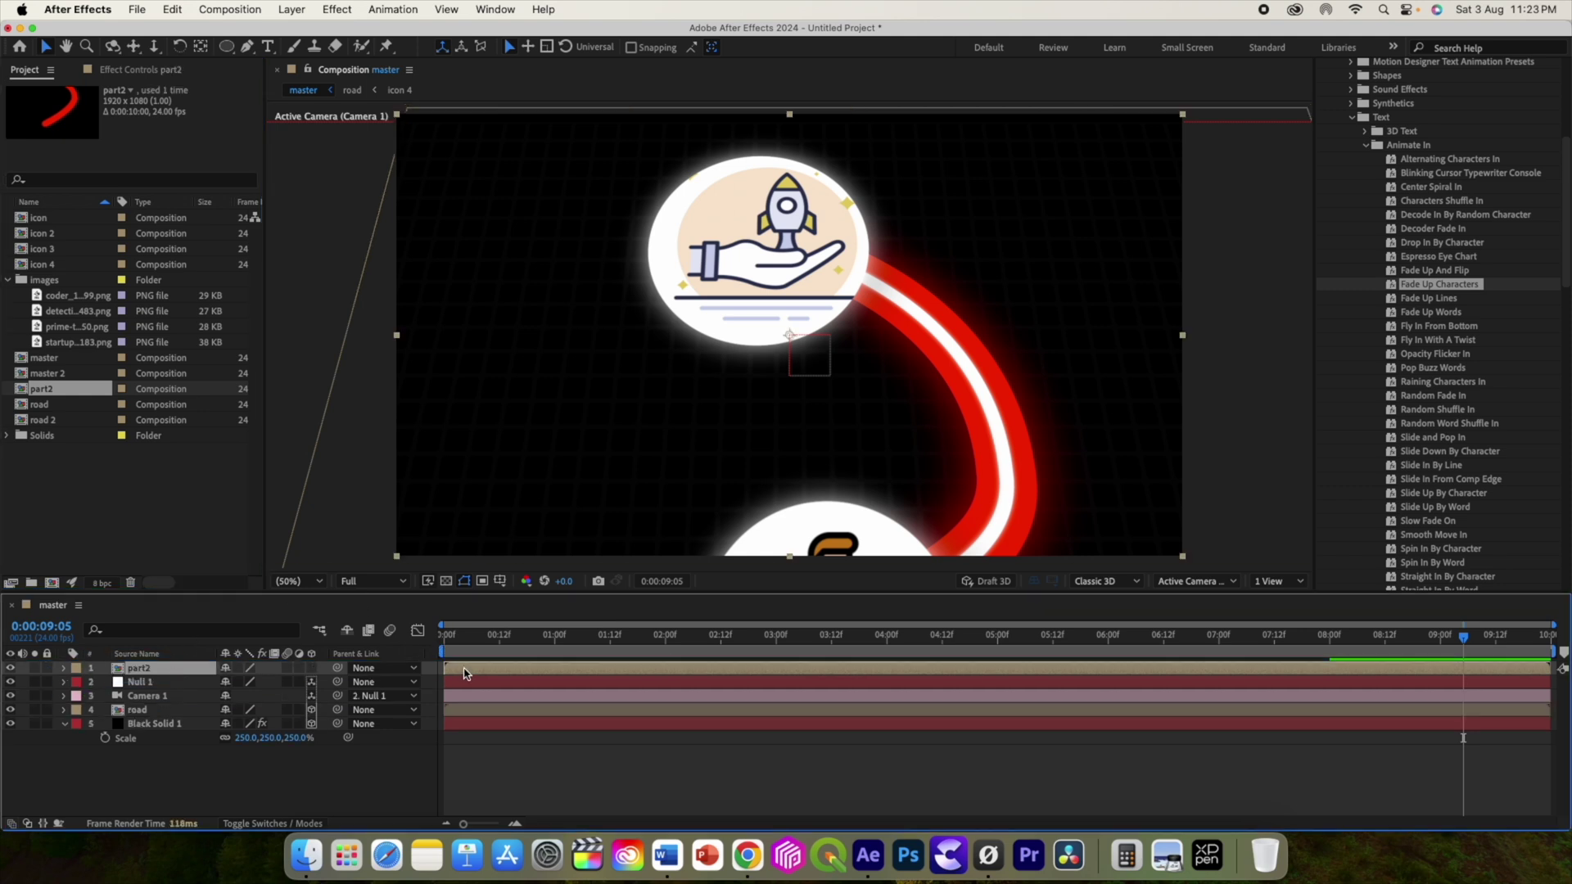
pyautogui.moveTo(464, 674); pyautogui.dragTo(1390, 686)
pyautogui.moveTo(1468, 643); pyautogui.dragTo(1349, 639)
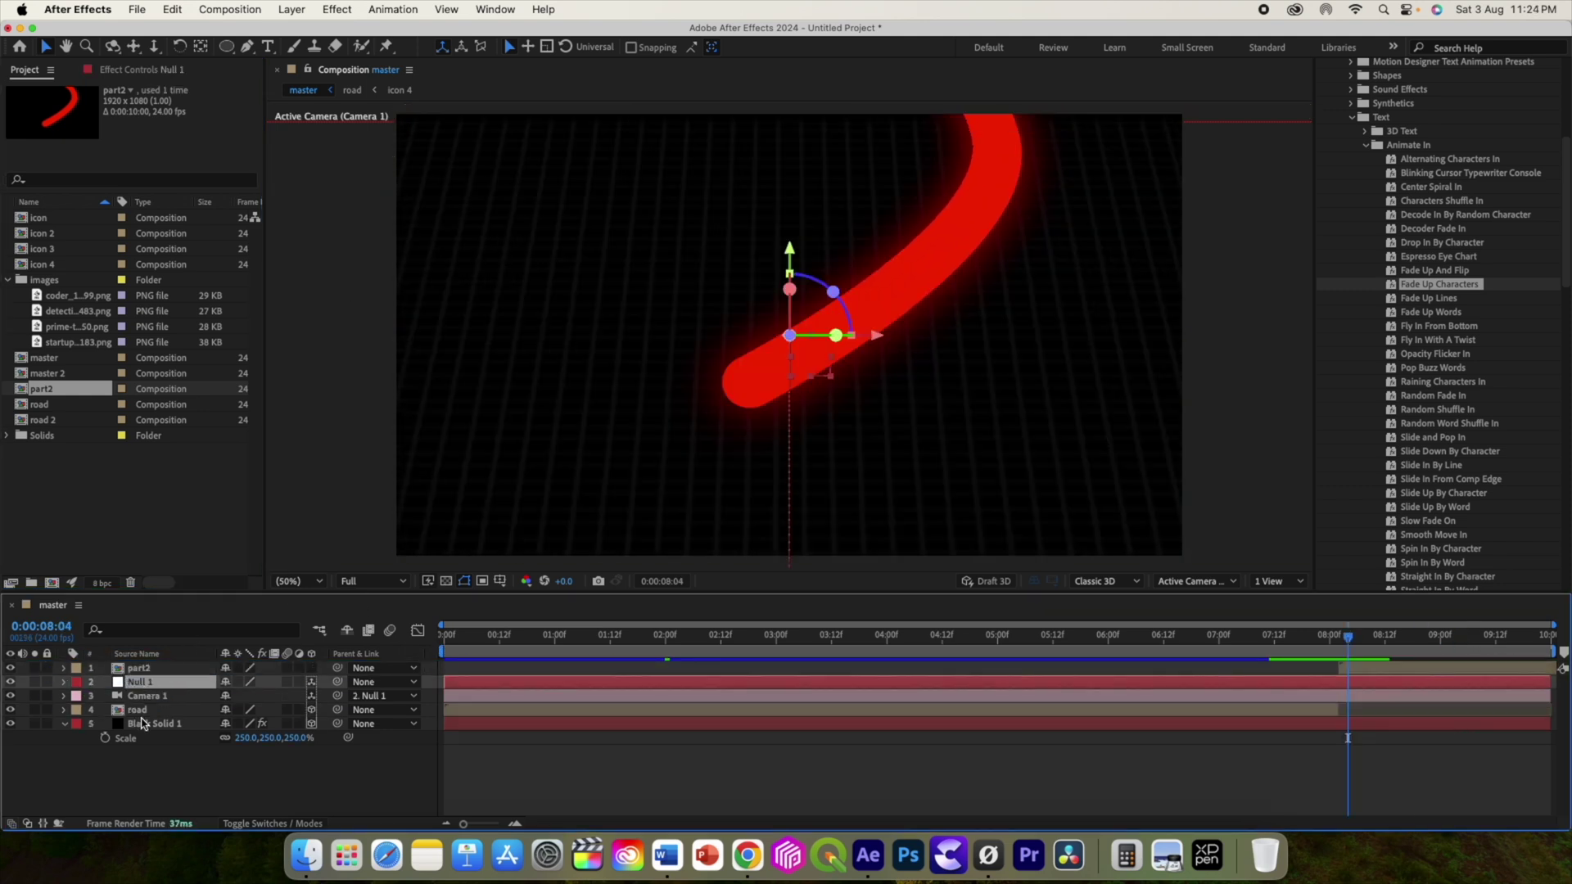
# Pre-compose master's null, camera, road and black solid into Pre-comp 1, end it at 8:02, and preview
pyautogui.rightClick(139, 683)
pyautogui.click(180, 715)
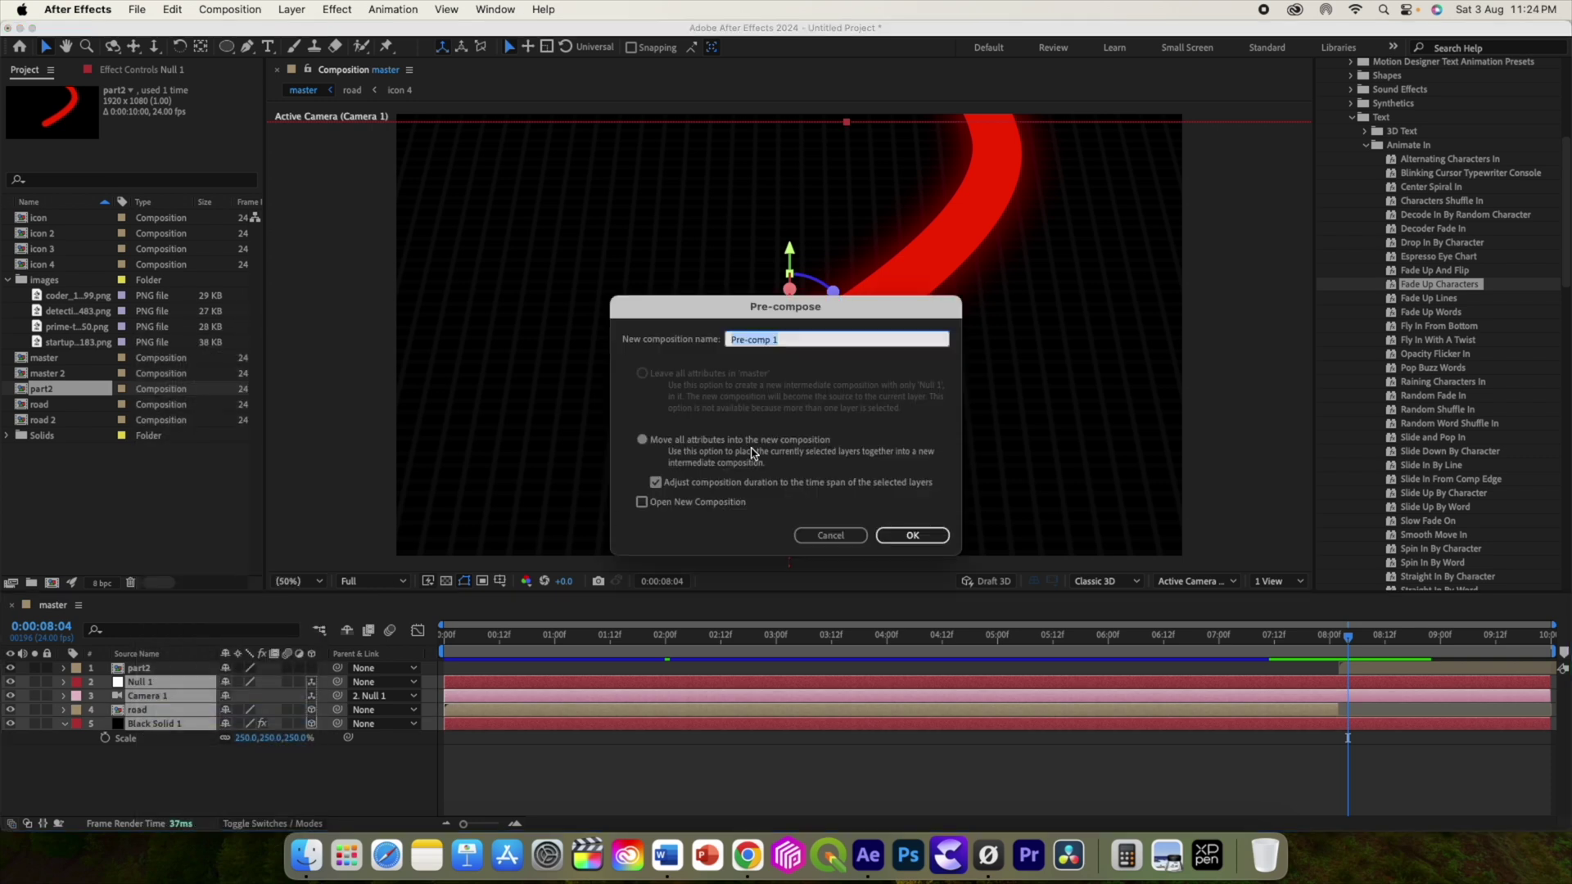
pyautogui.click(909, 533)
pyautogui.moveTo(1356, 647); pyautogui.dragTo(1342, 643)
pyautogui.moveTo(1547, 684); pyautogui.dragTo(1341, 685)
pyautogui.press('Home')
pyautogui.press('space')
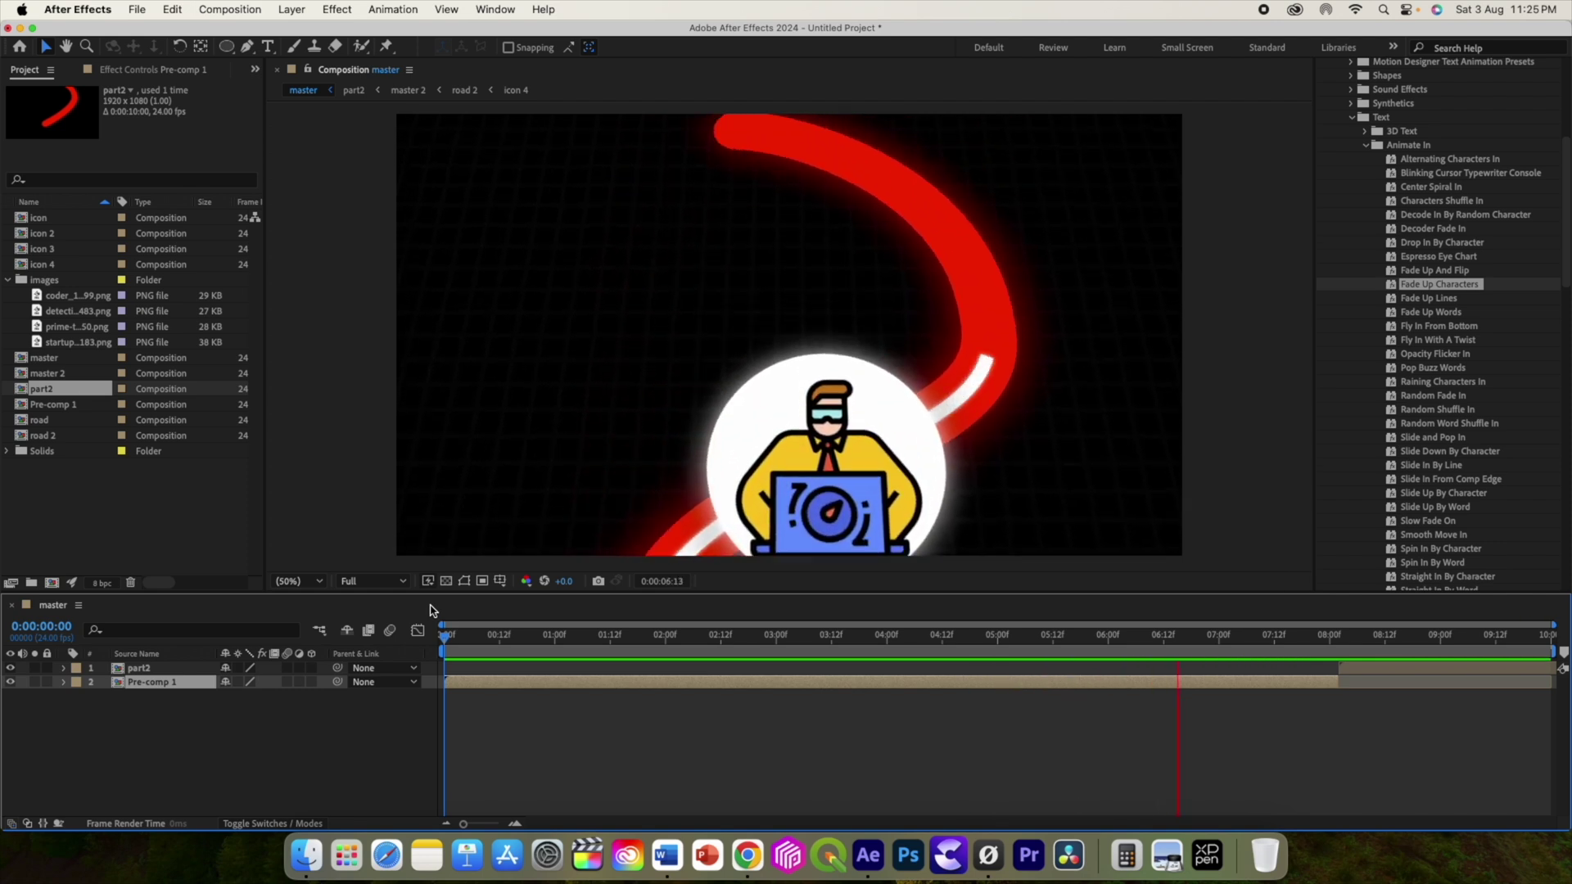
# Add Adjustment Layer 1 to master with a full-frame oval mask
pyautogui.rightClick(151, 737)
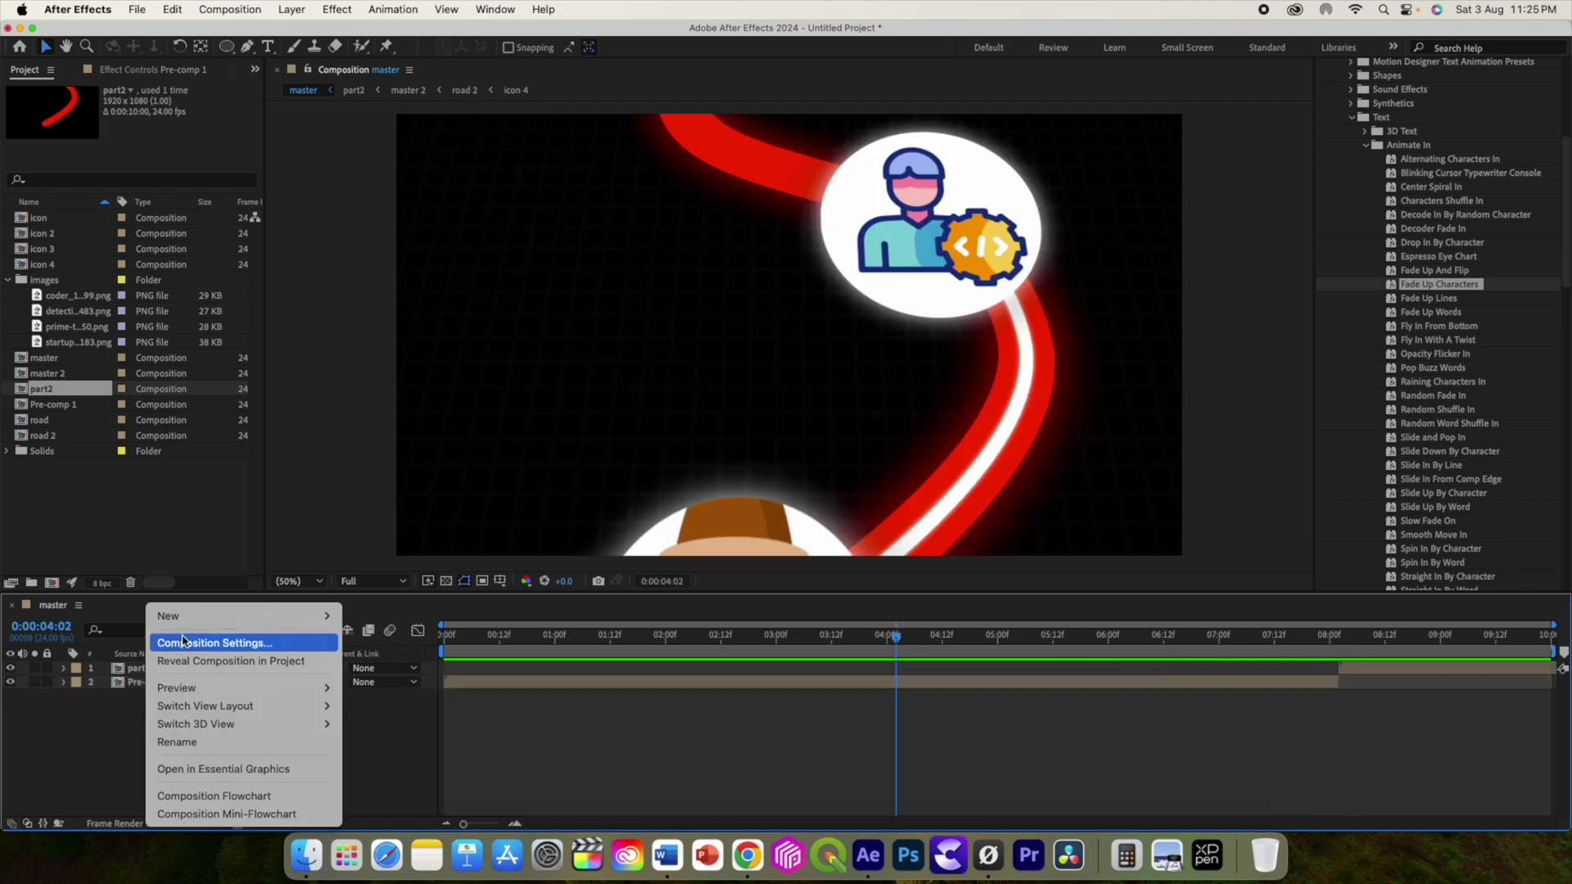
pyautogui.moveTo(168, 612)
pyautogui.click(408, 731)
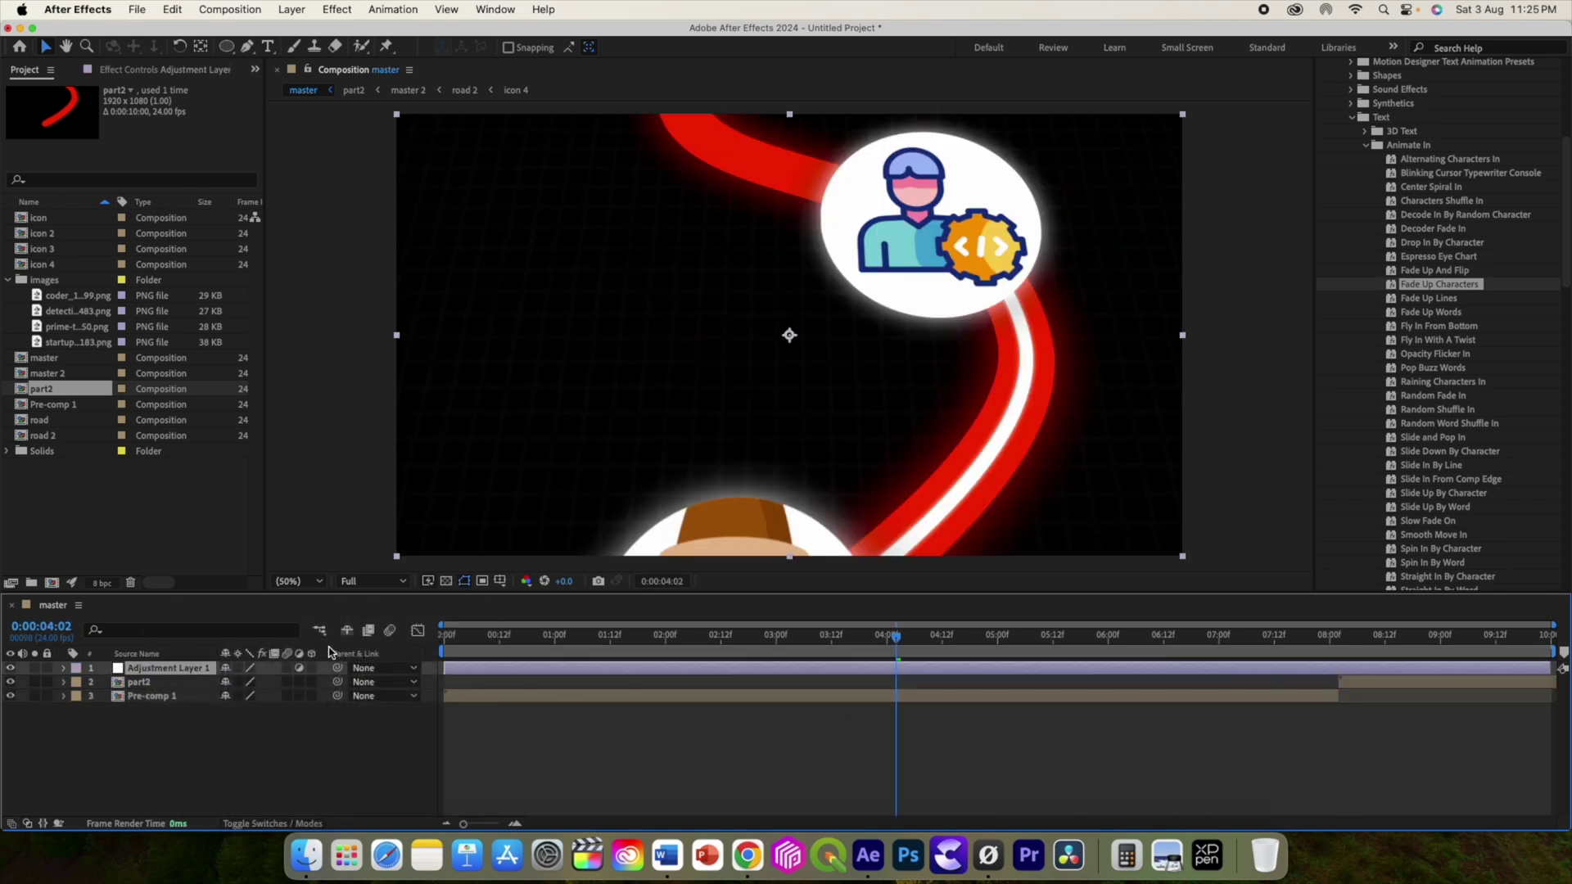
pyautogui.doubleClick(227, 46)
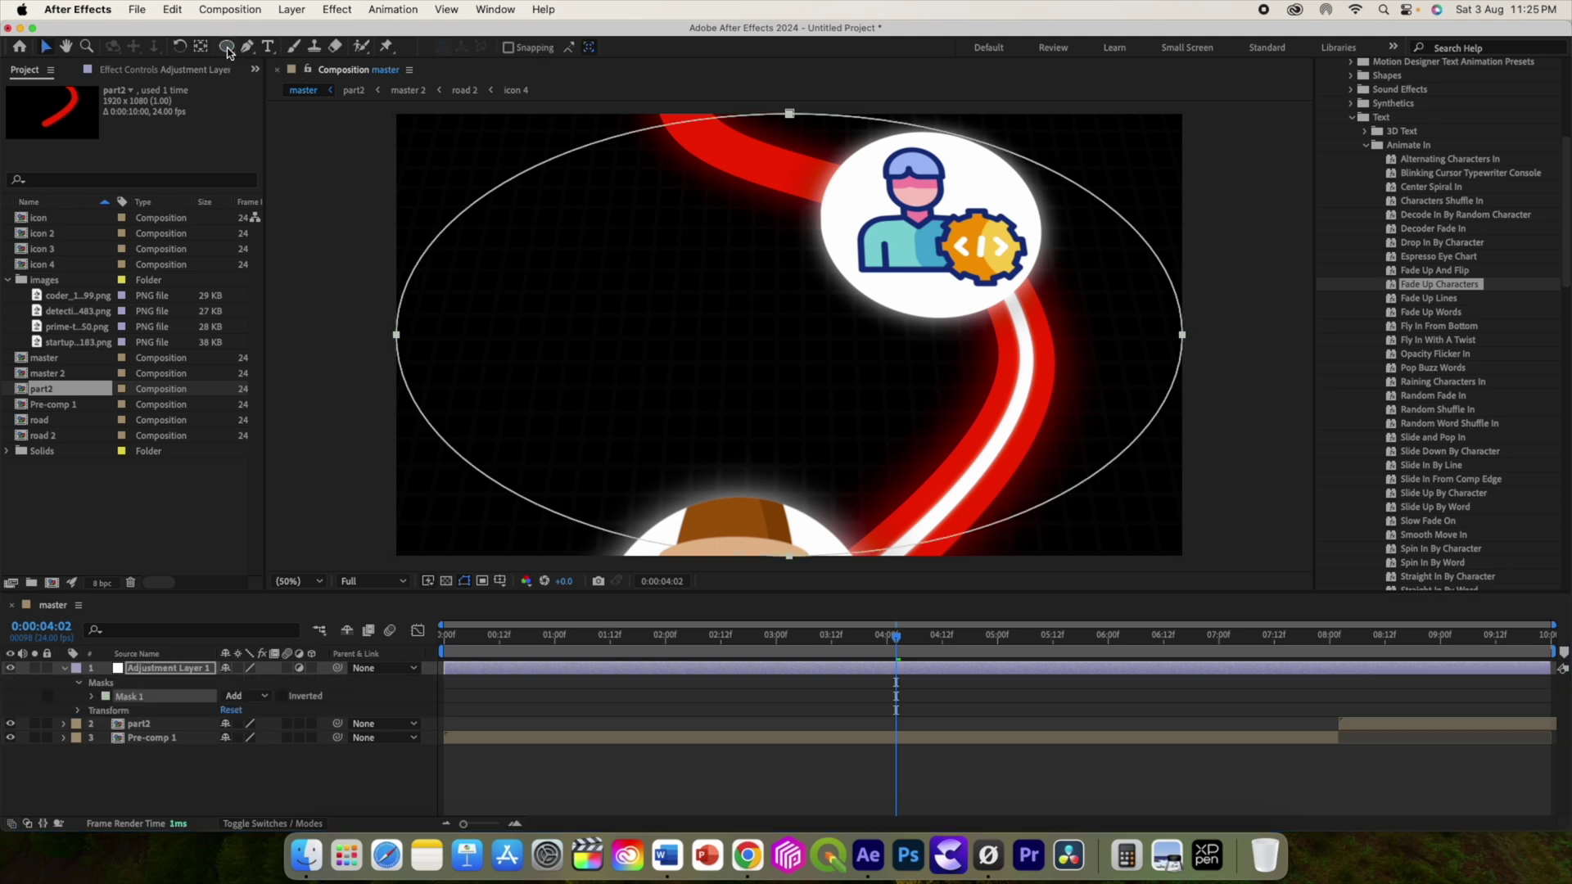
# Apply Gaussian Blur to Adjustment Layer 1 with blurriness around 21
pyautogui.click(148, 670)
pyautogui.hotkey('ctrl', 'space')
pyautogui.write('gau')
pyautogui.press('Return')
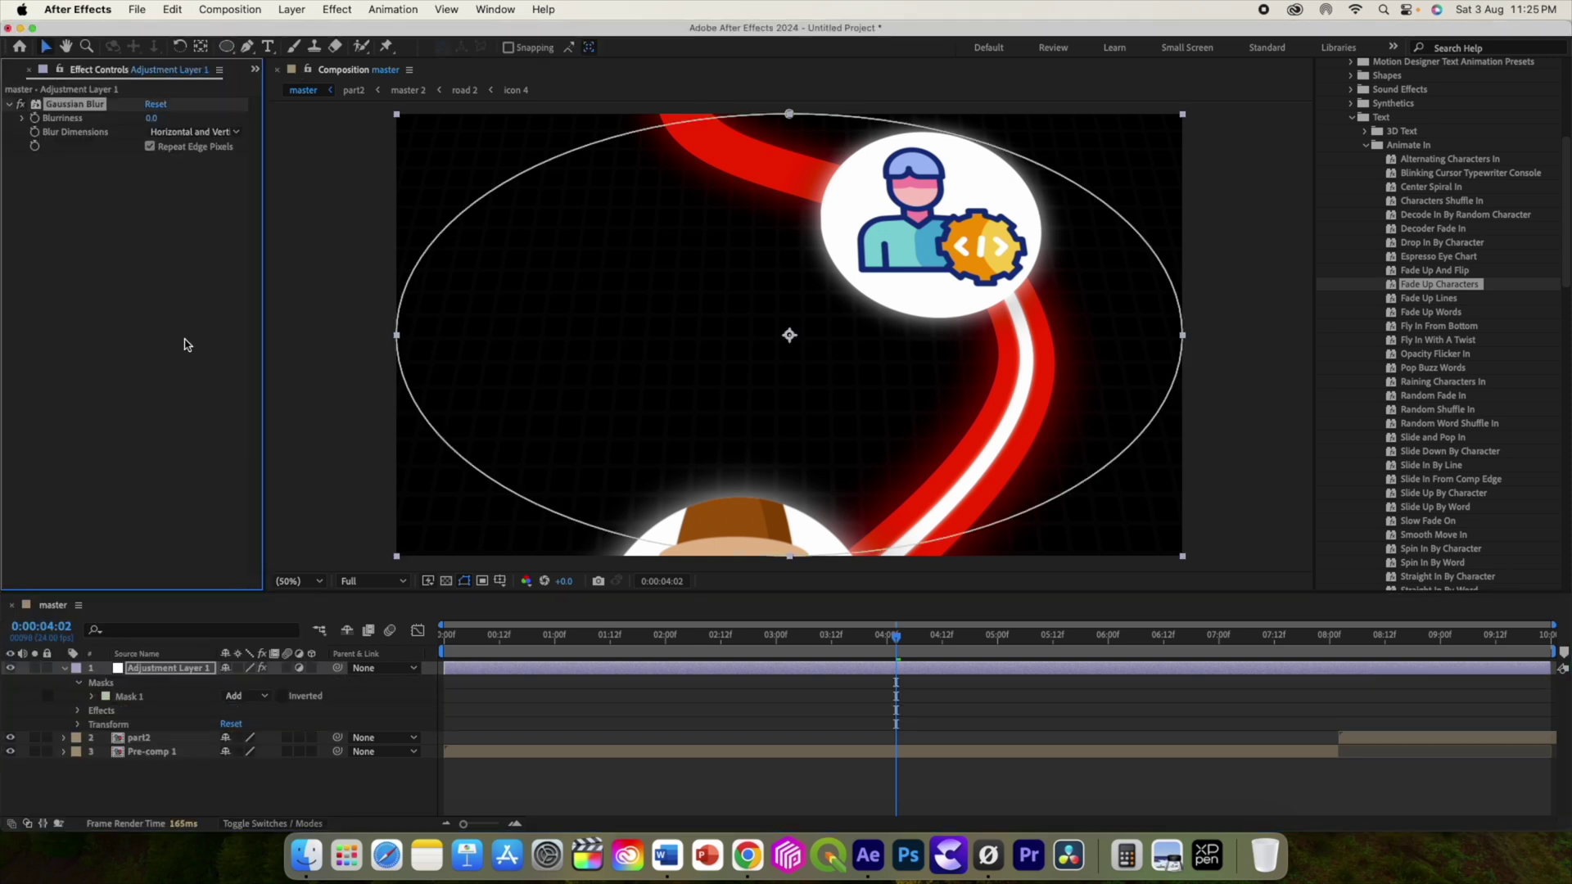
pyautogui.moveTo(151, 122); pyautogui.dragTo(351, 153)
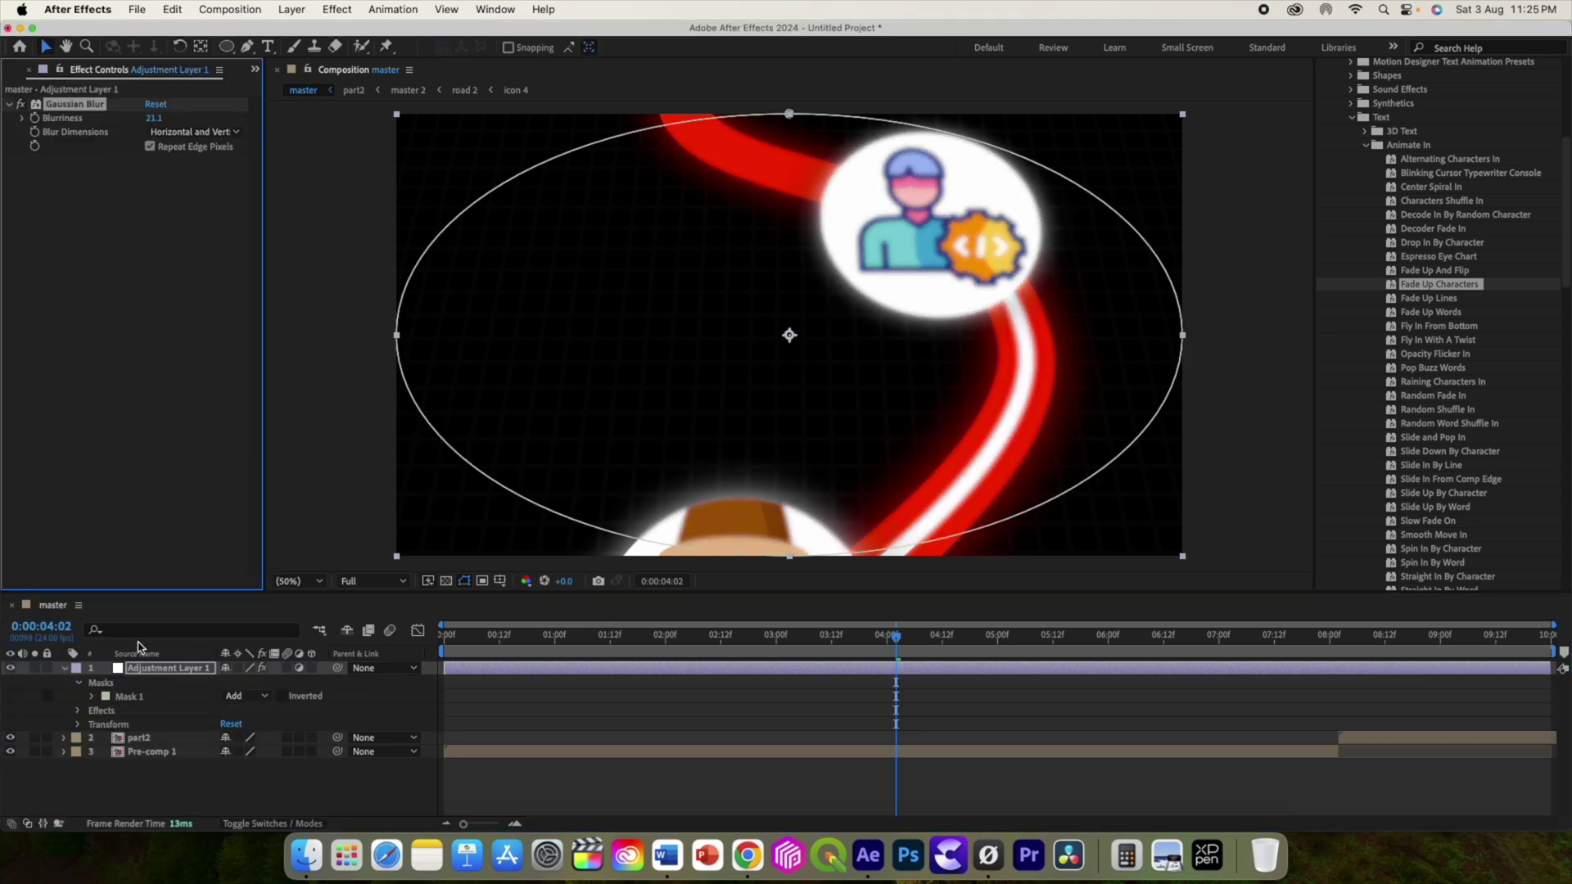
# Invert the oval mask and feather it so only the edges blur
pyautogui.click(282, 697)
pyautogui.click(92, 696)
pyautogui.moveTo(246, 724); pyautogui.dragTo(297, 727)
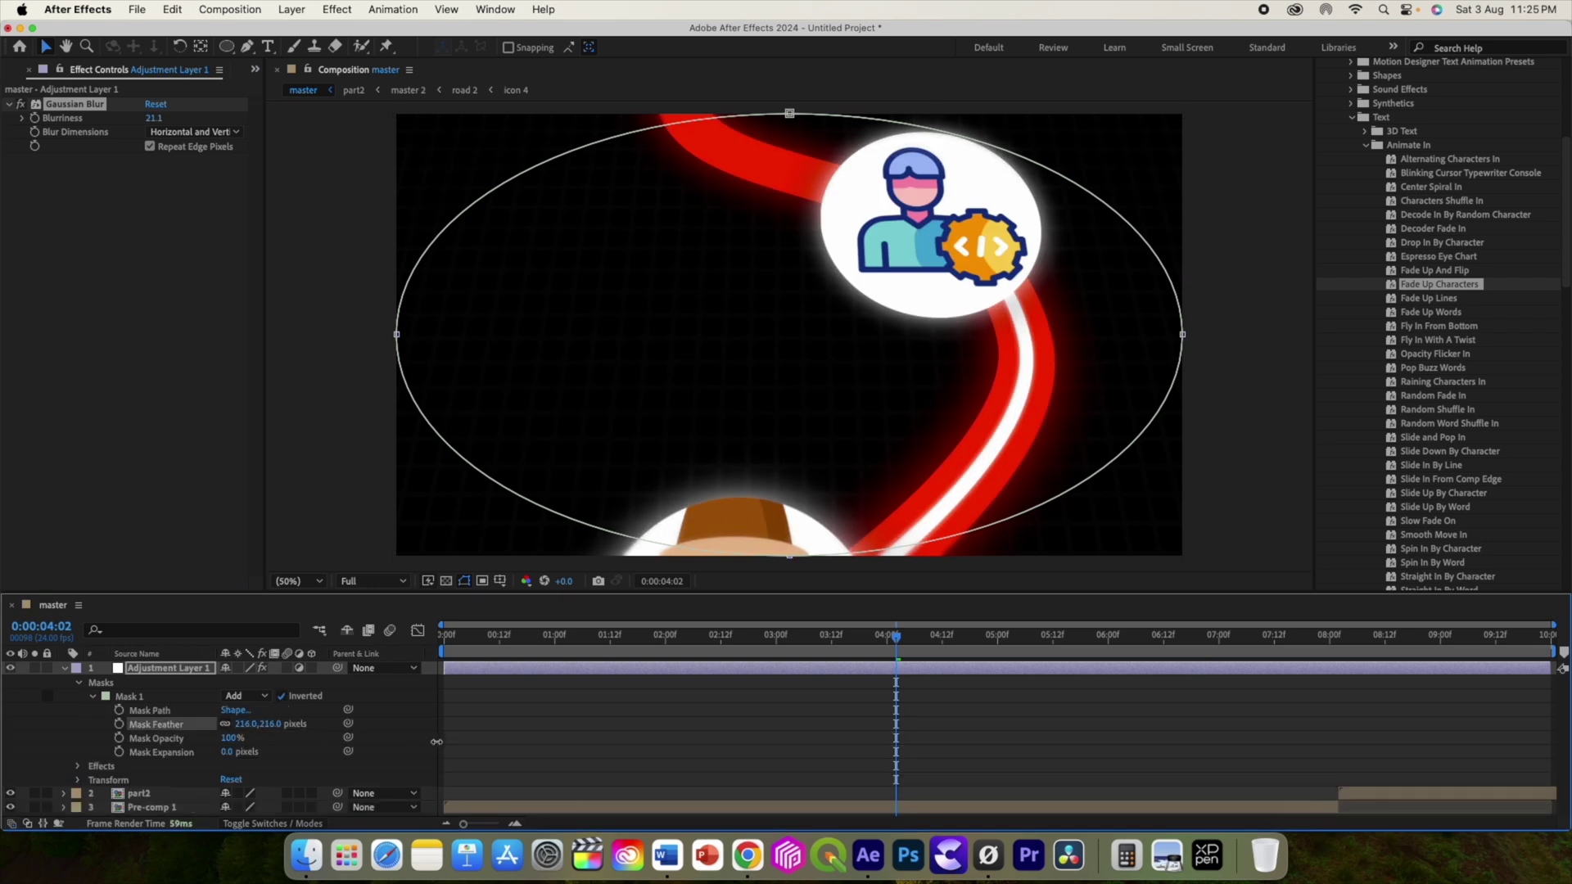
pyautogui.moveTo(451, 743); pyautogui.dragTo(251, 731)
# Add a second adjustment layer with the CC Vignette effect
pyautogui.rightClick(172, 728)
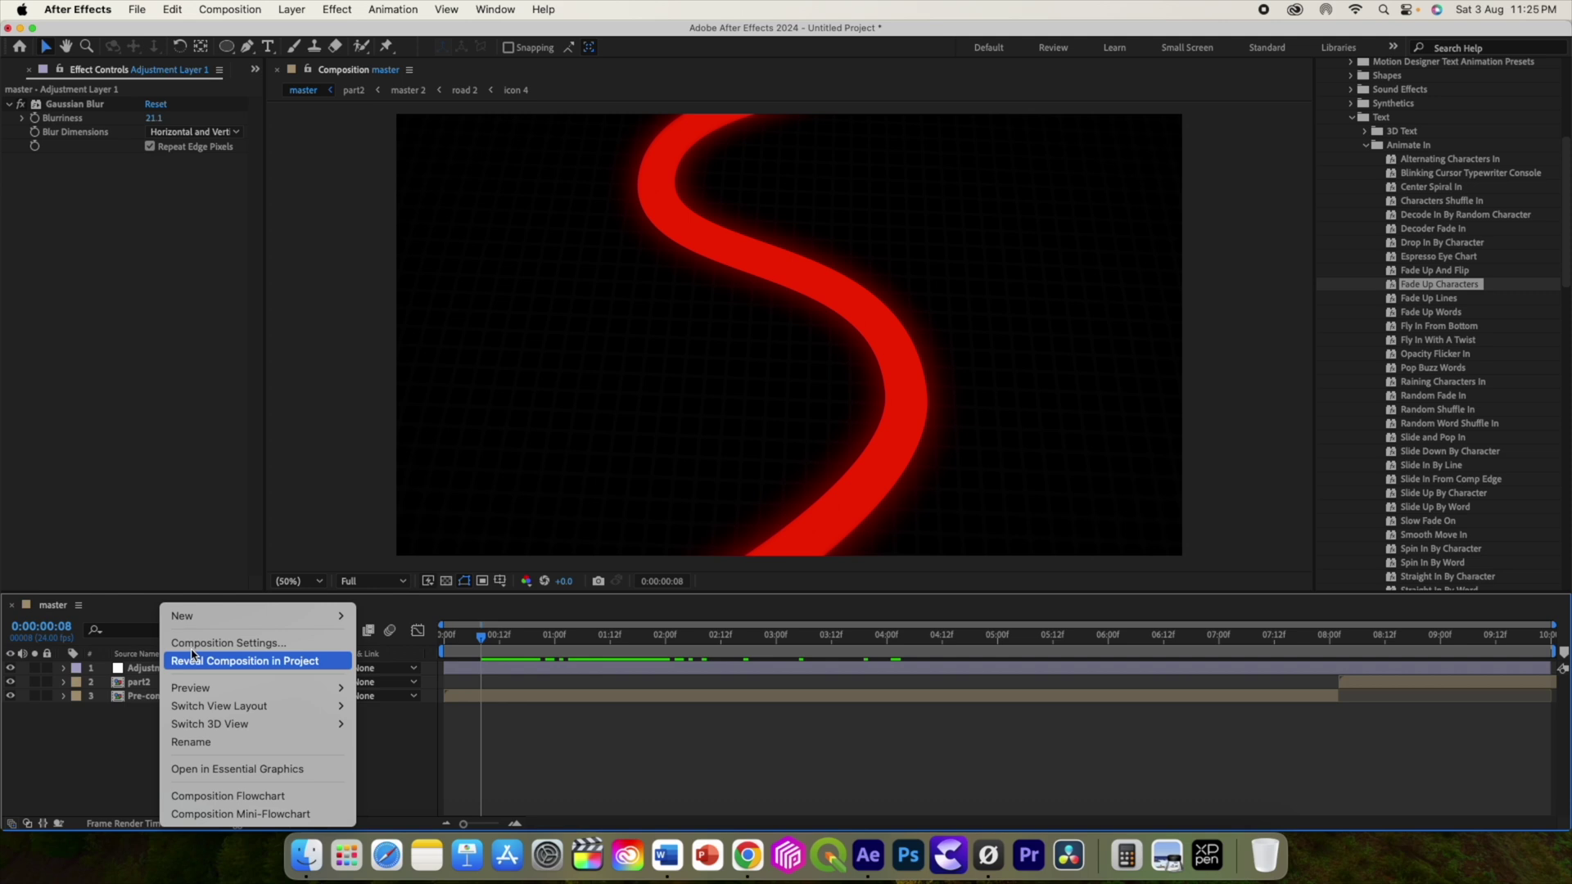
pyautogui.moveTo(176, 615)
pyautogui.click(405, 751)
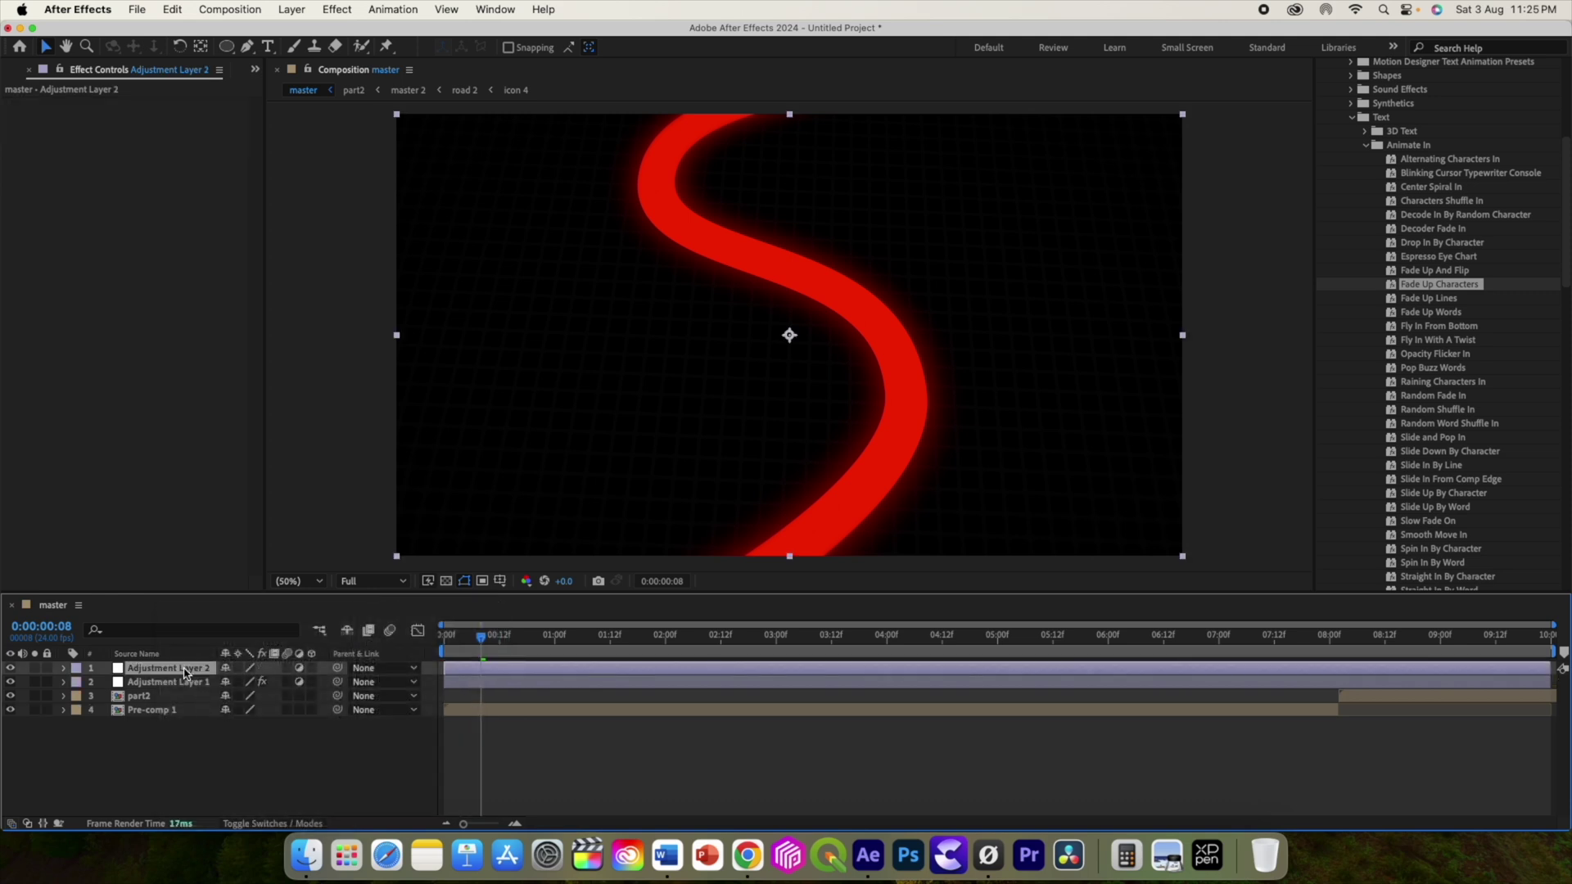
pyautogui.hotkey('ctrl', 'space')
pyautogui.write('vign')
pyautogui.press('Return')
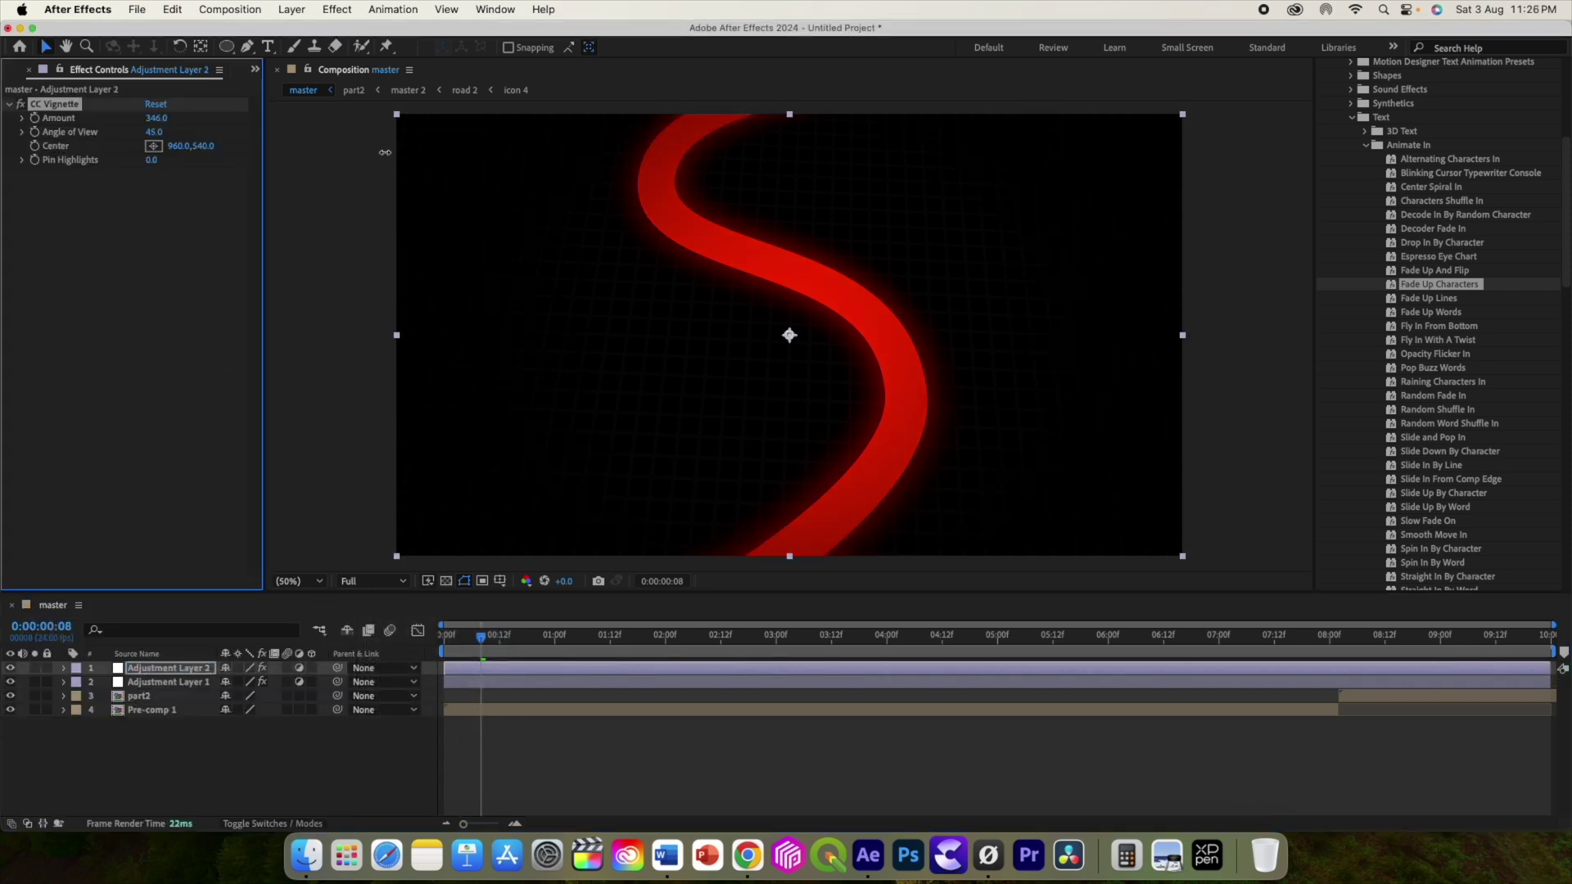
# Change the master comp's duration to 0:00:15:00
pyautogui.click(230, 9)
pyautogui.click(278, 60)
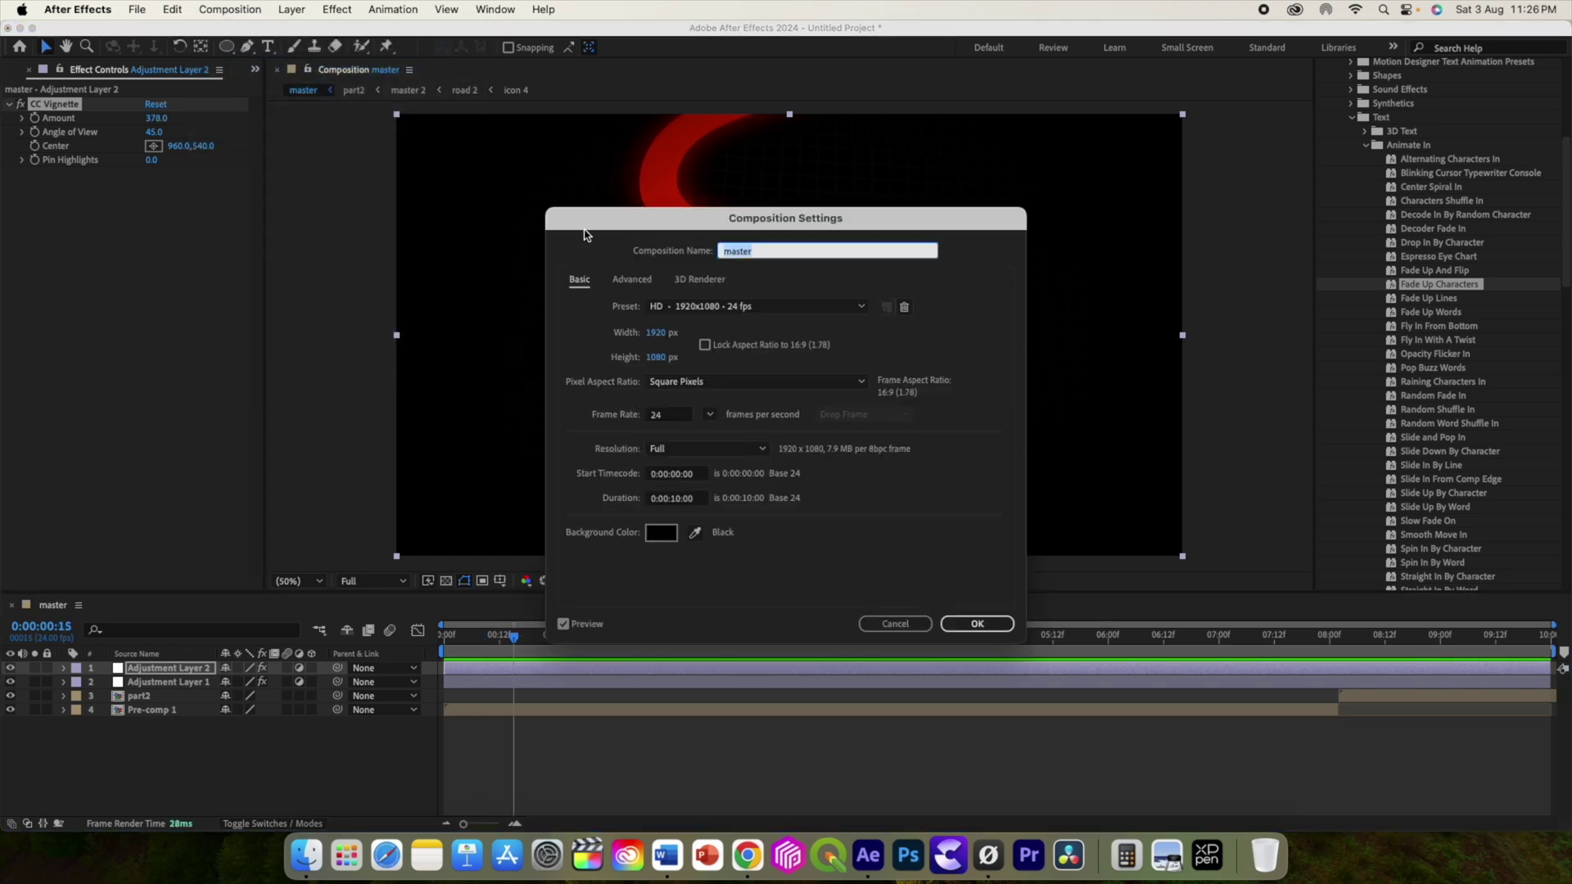
pyautogui.click(674, 500)
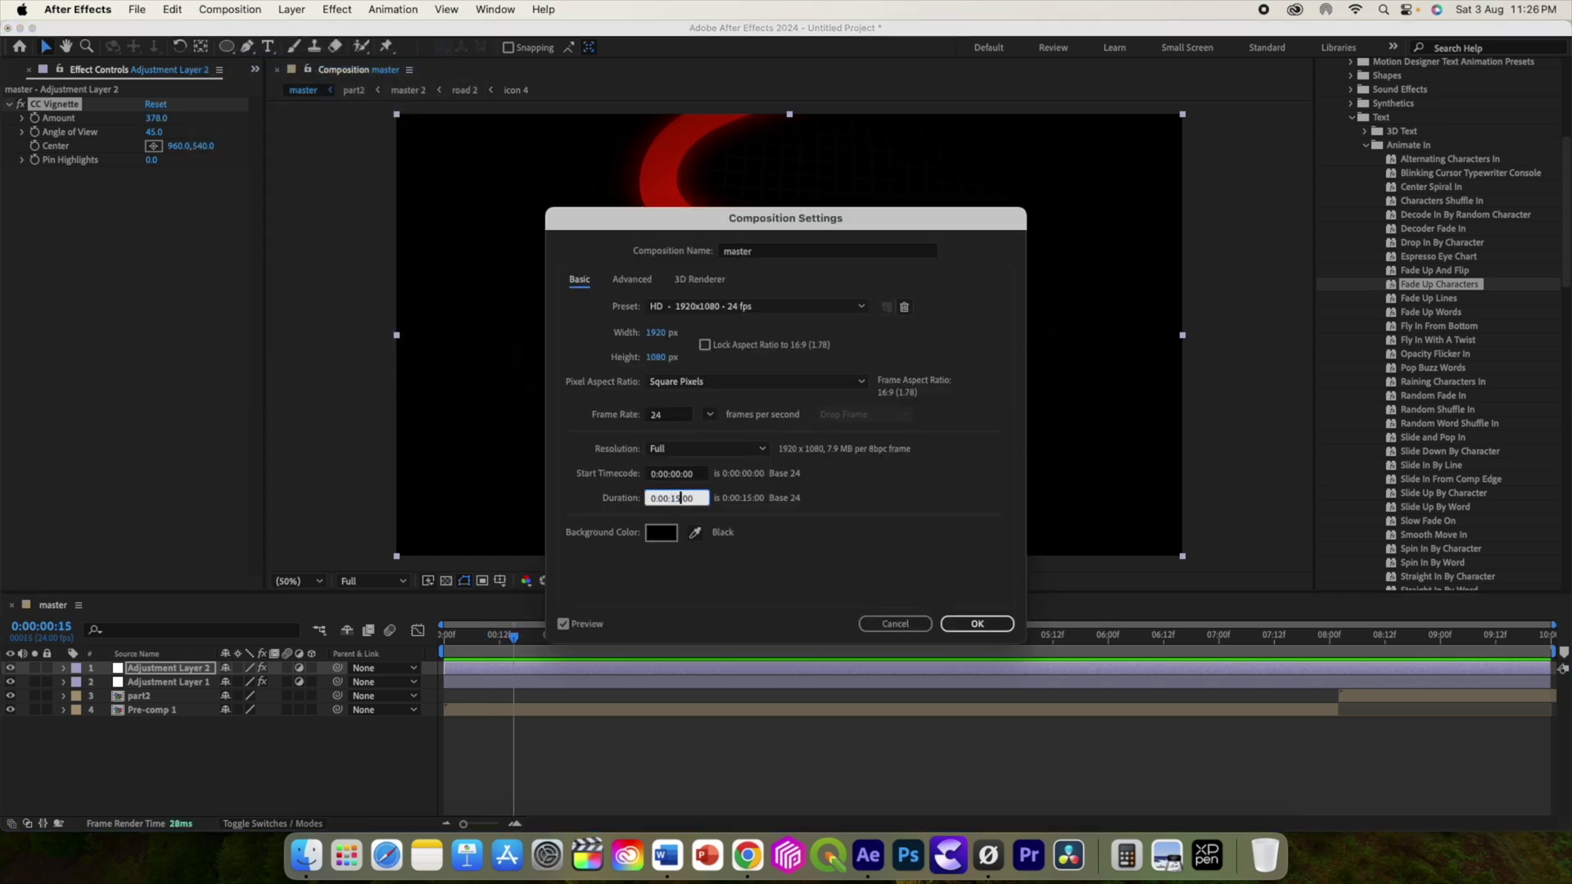
pyautogui.click(948, 625)
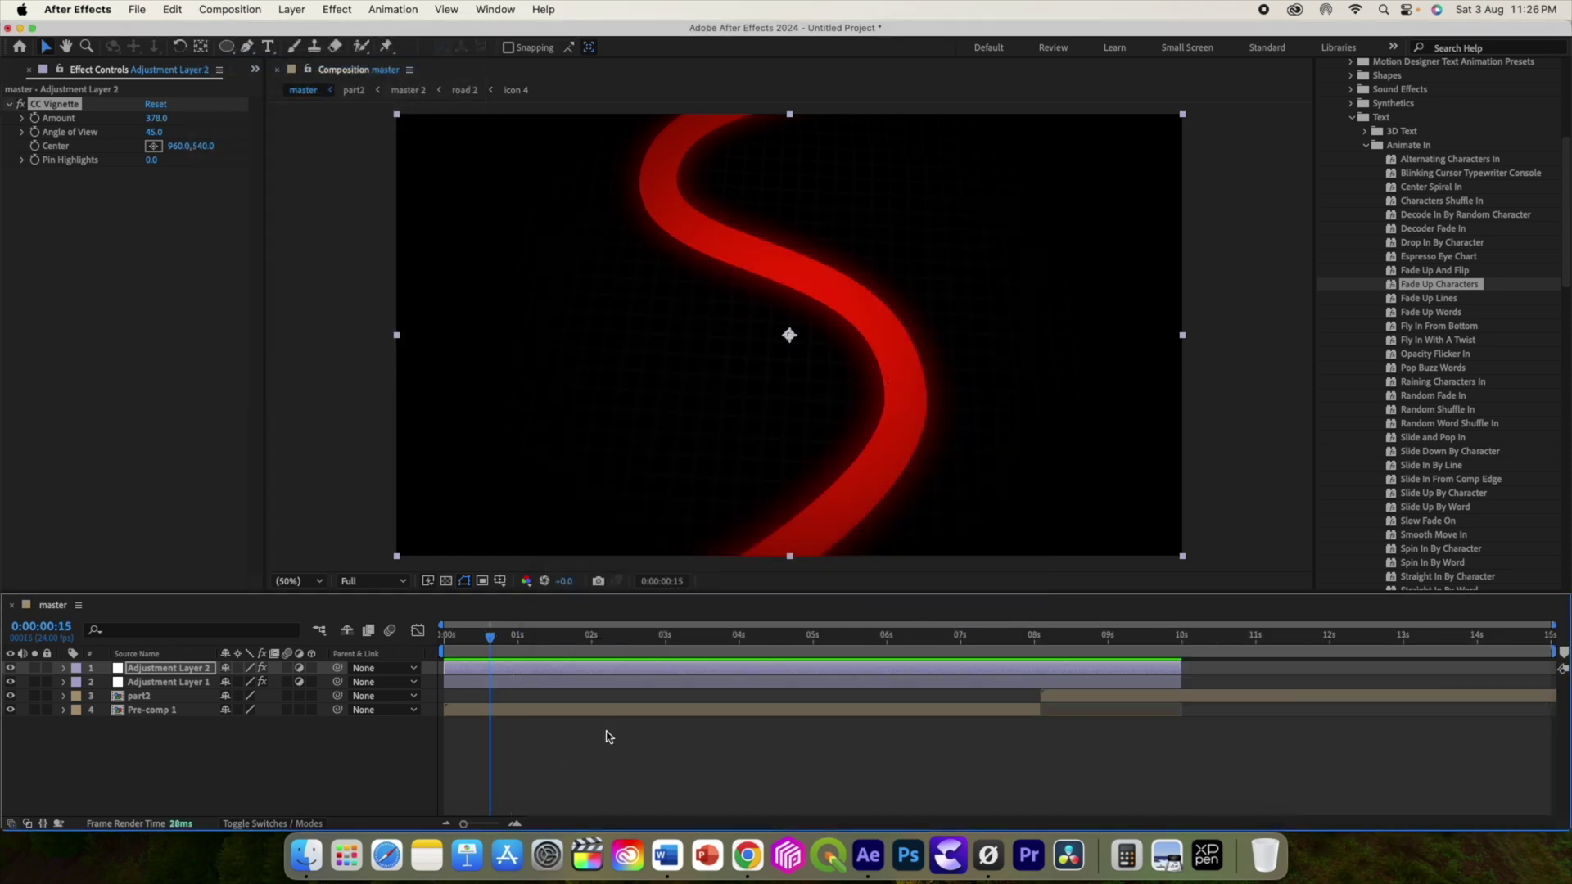
pyautogui.click(1171, 683)
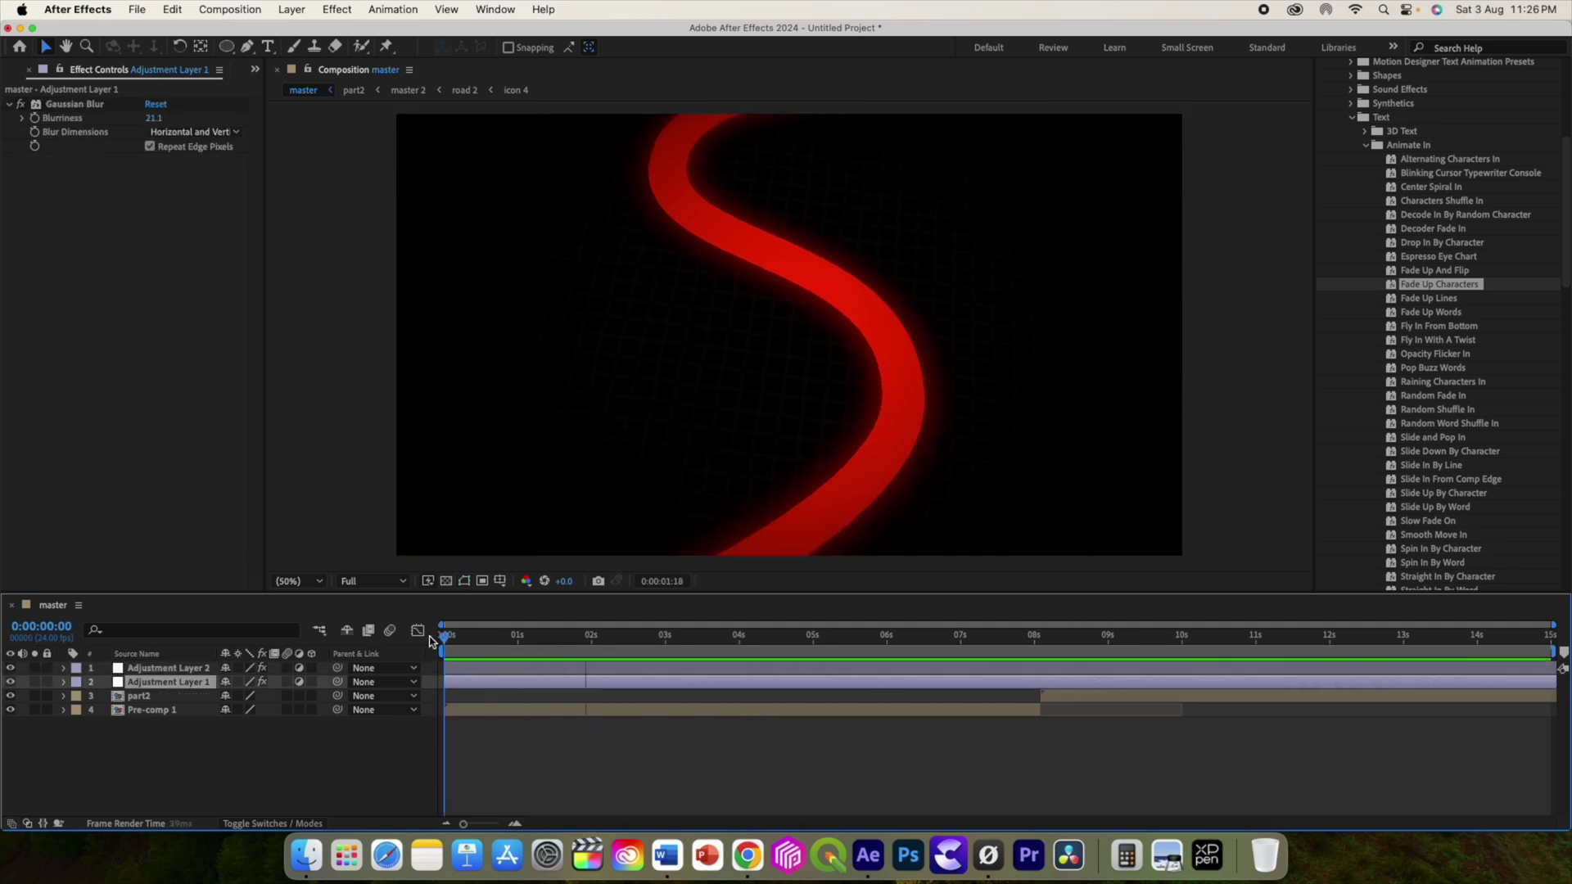
pyautogui.rightClick(256, 758)
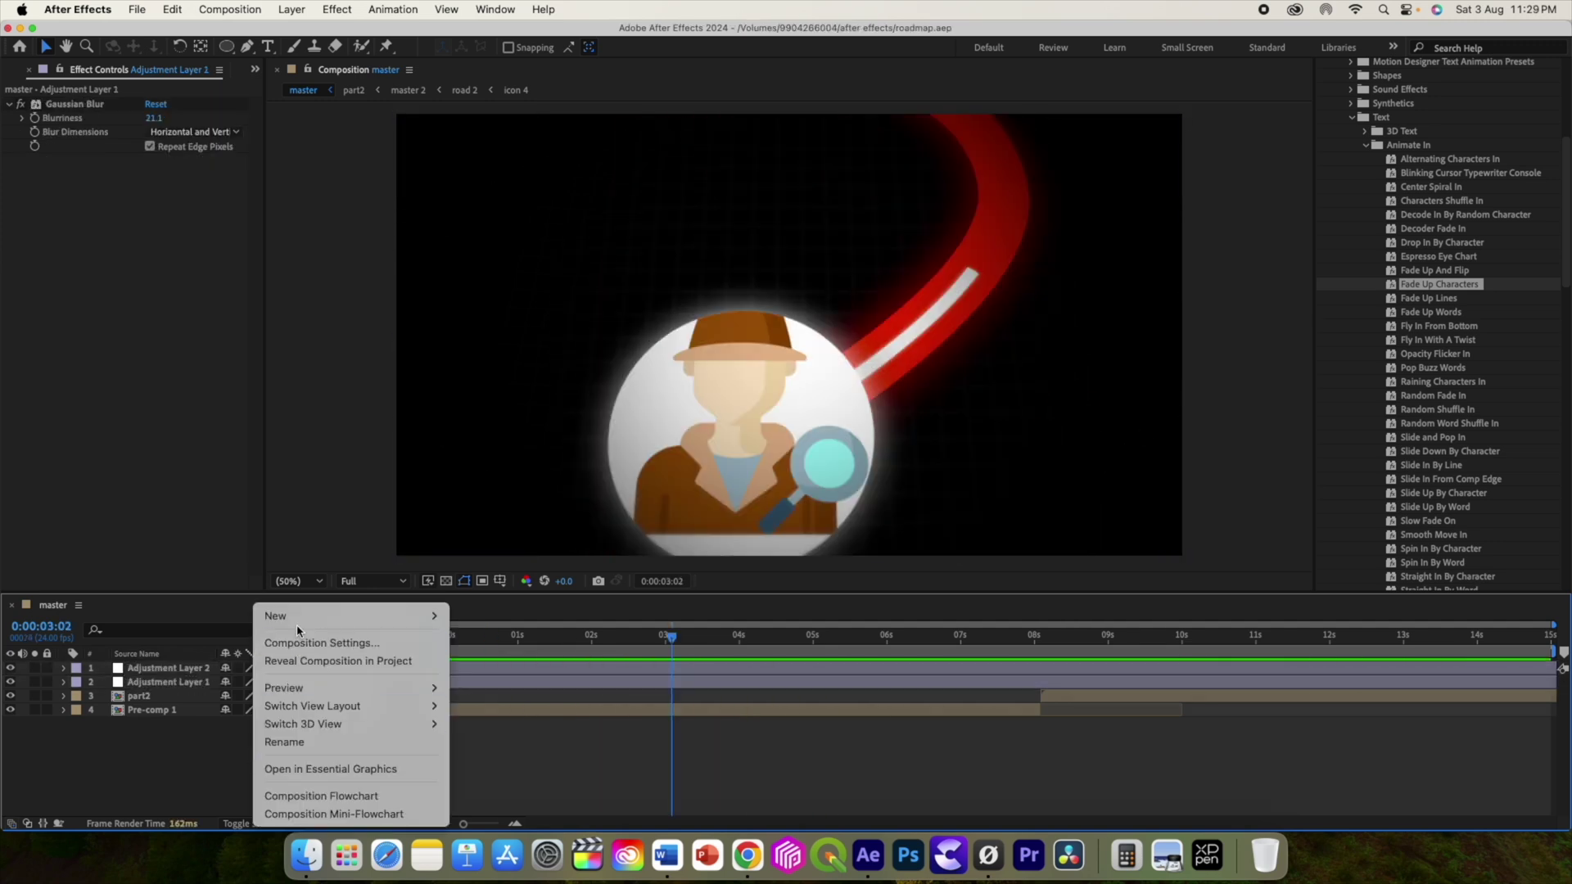
# Add a third adjustment layer with the Posterize Time effect
pyautogui.moveTo(344, 616)
pyautogui.click(500, 751)
pyautogui.hotkey('ctrl', 'space')
pyautogui.write('po')
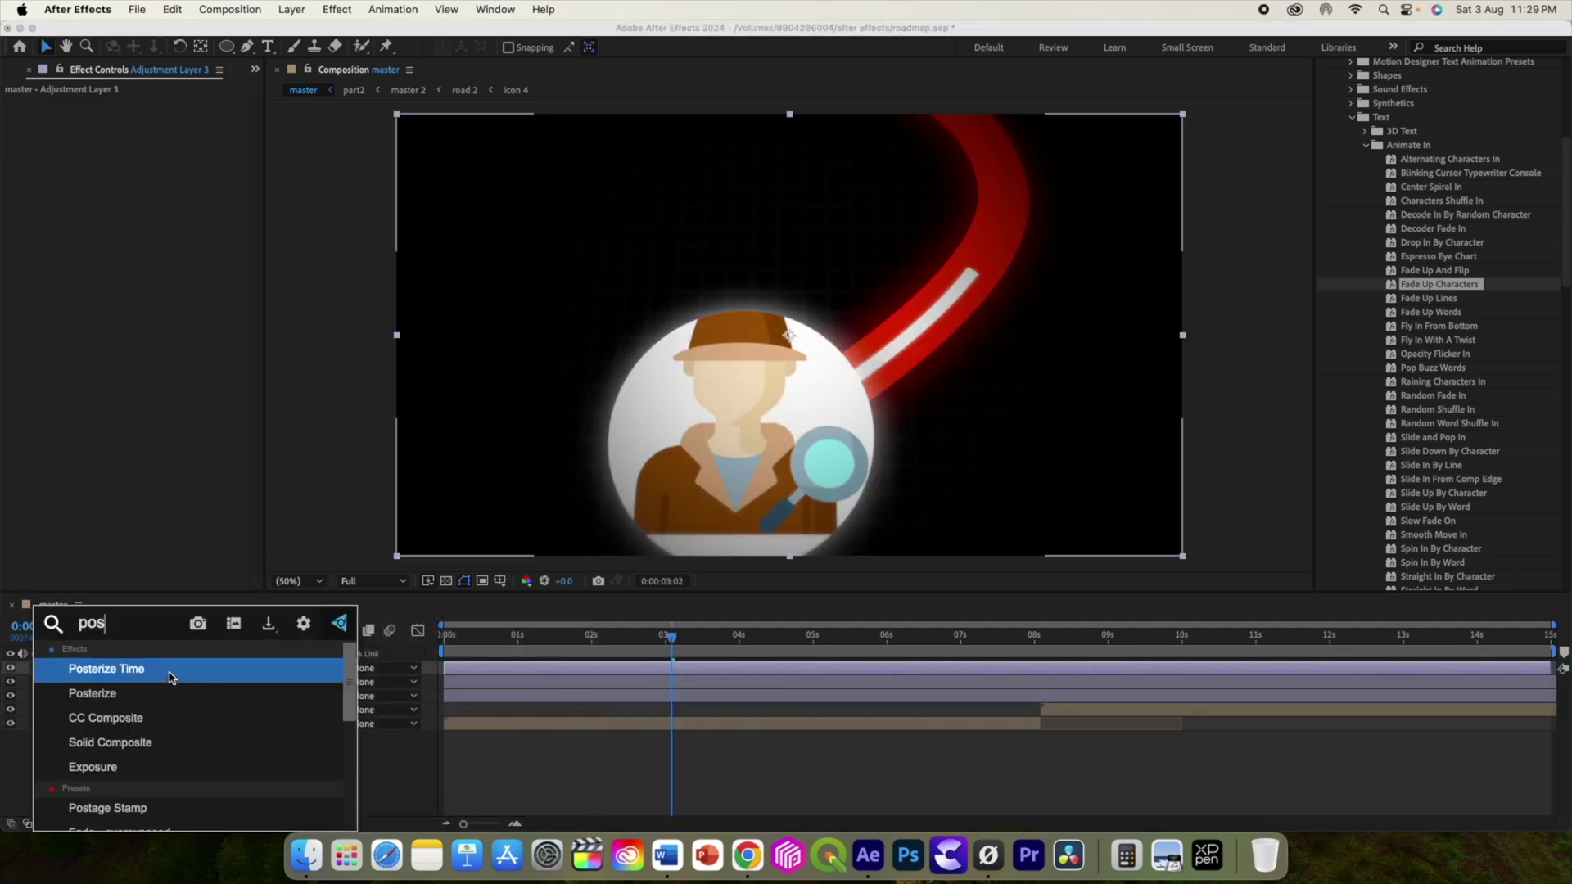
pyautogui.press('Return')
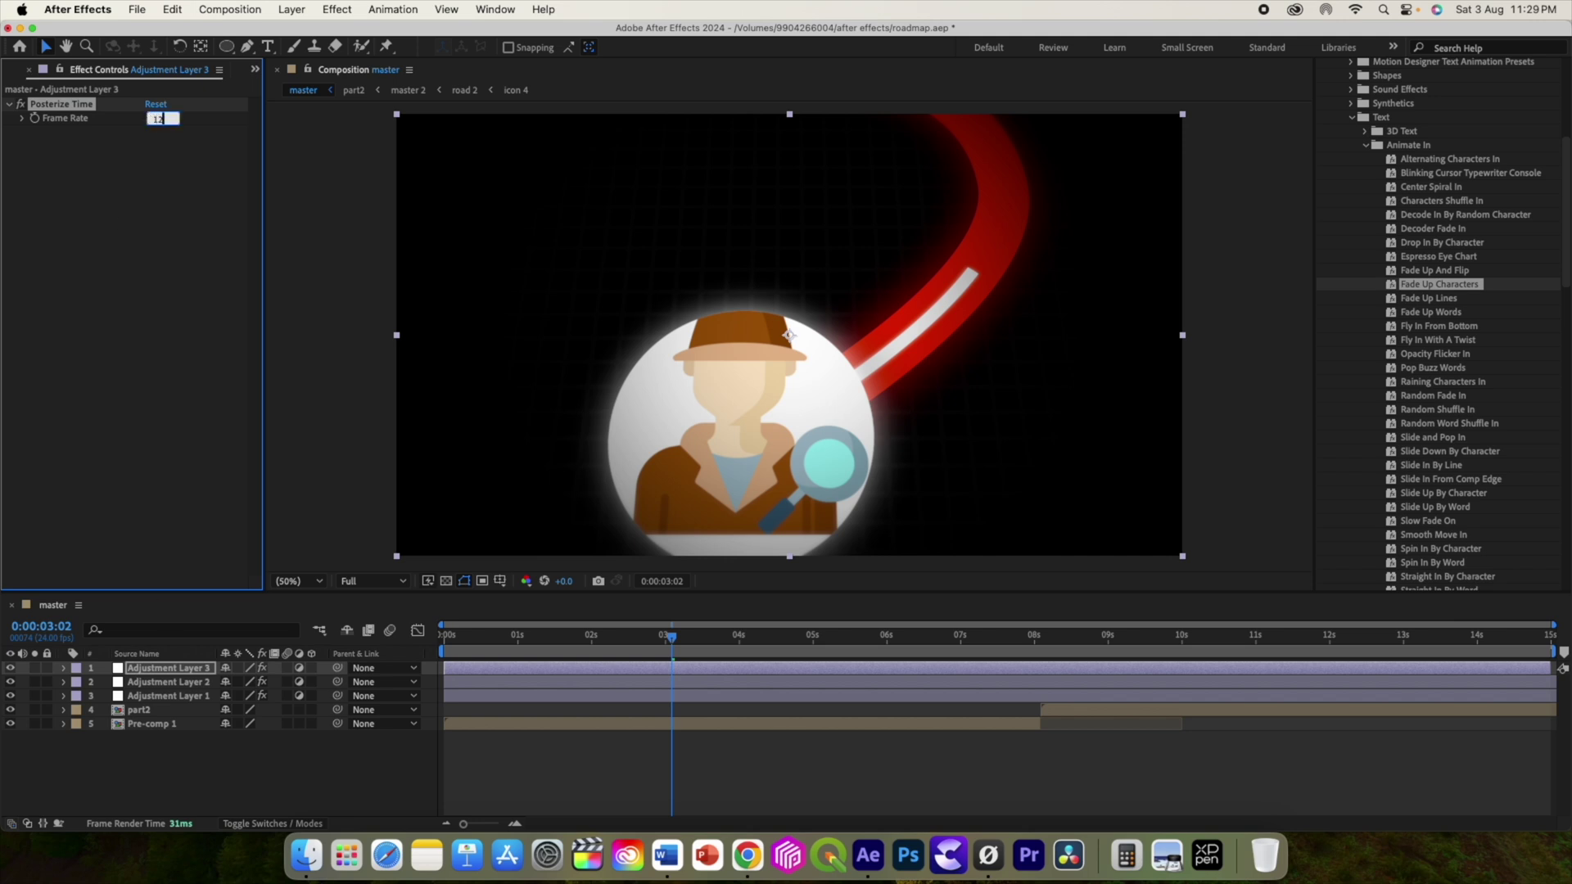
# In Pre-comp 1, give the road layer's Position a wiggle(1,10) expression
pyautogui.doubleClick(152, 724)
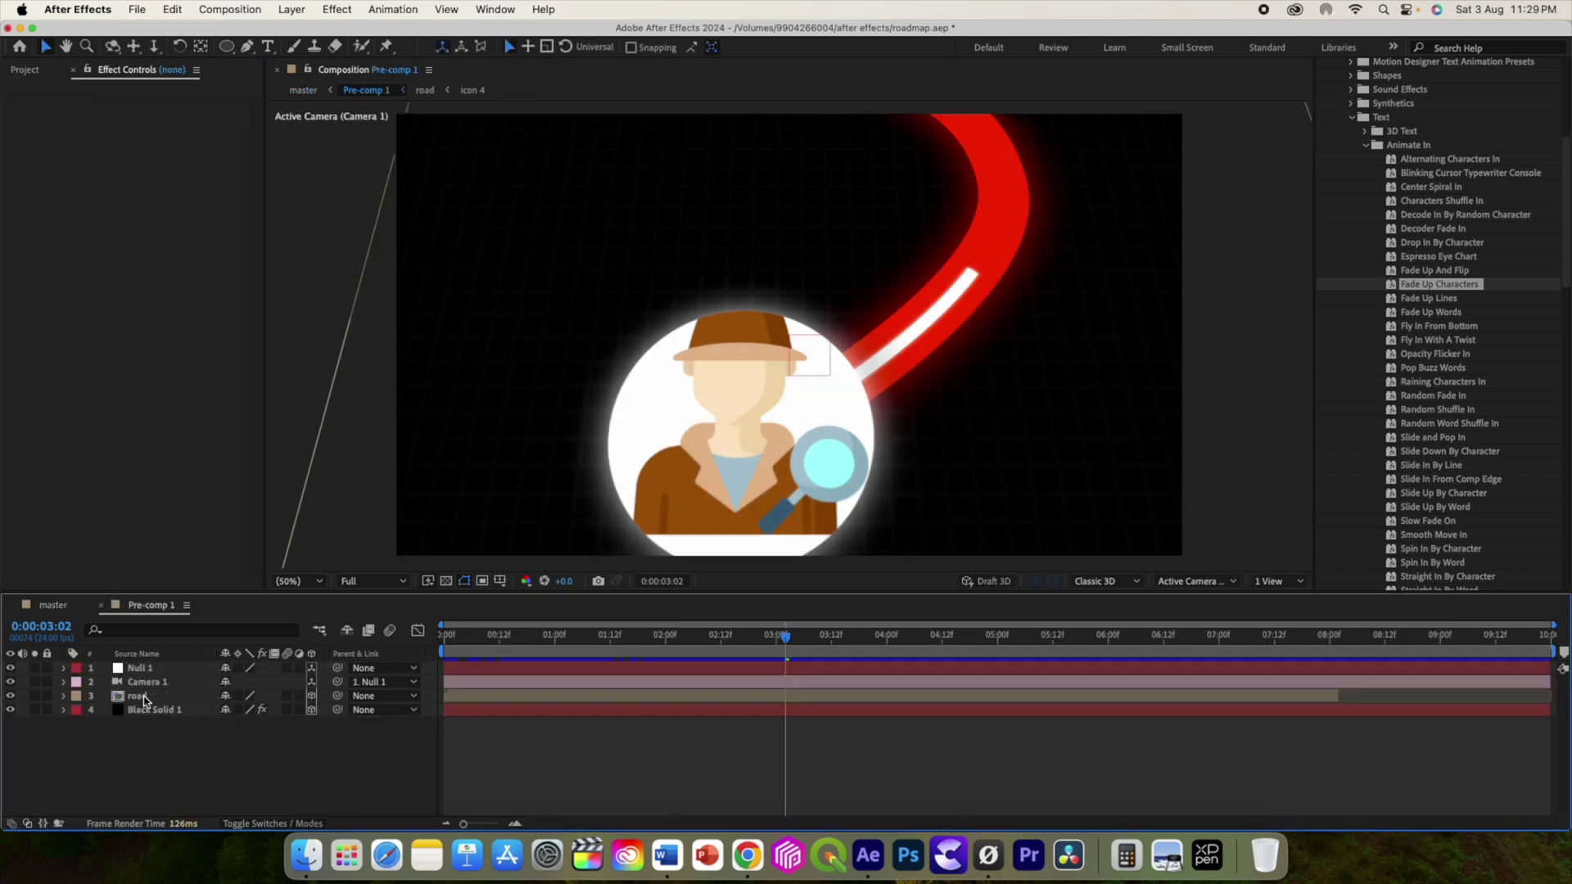
pyautogui.click(144, 696)
pyautogui.press('p')
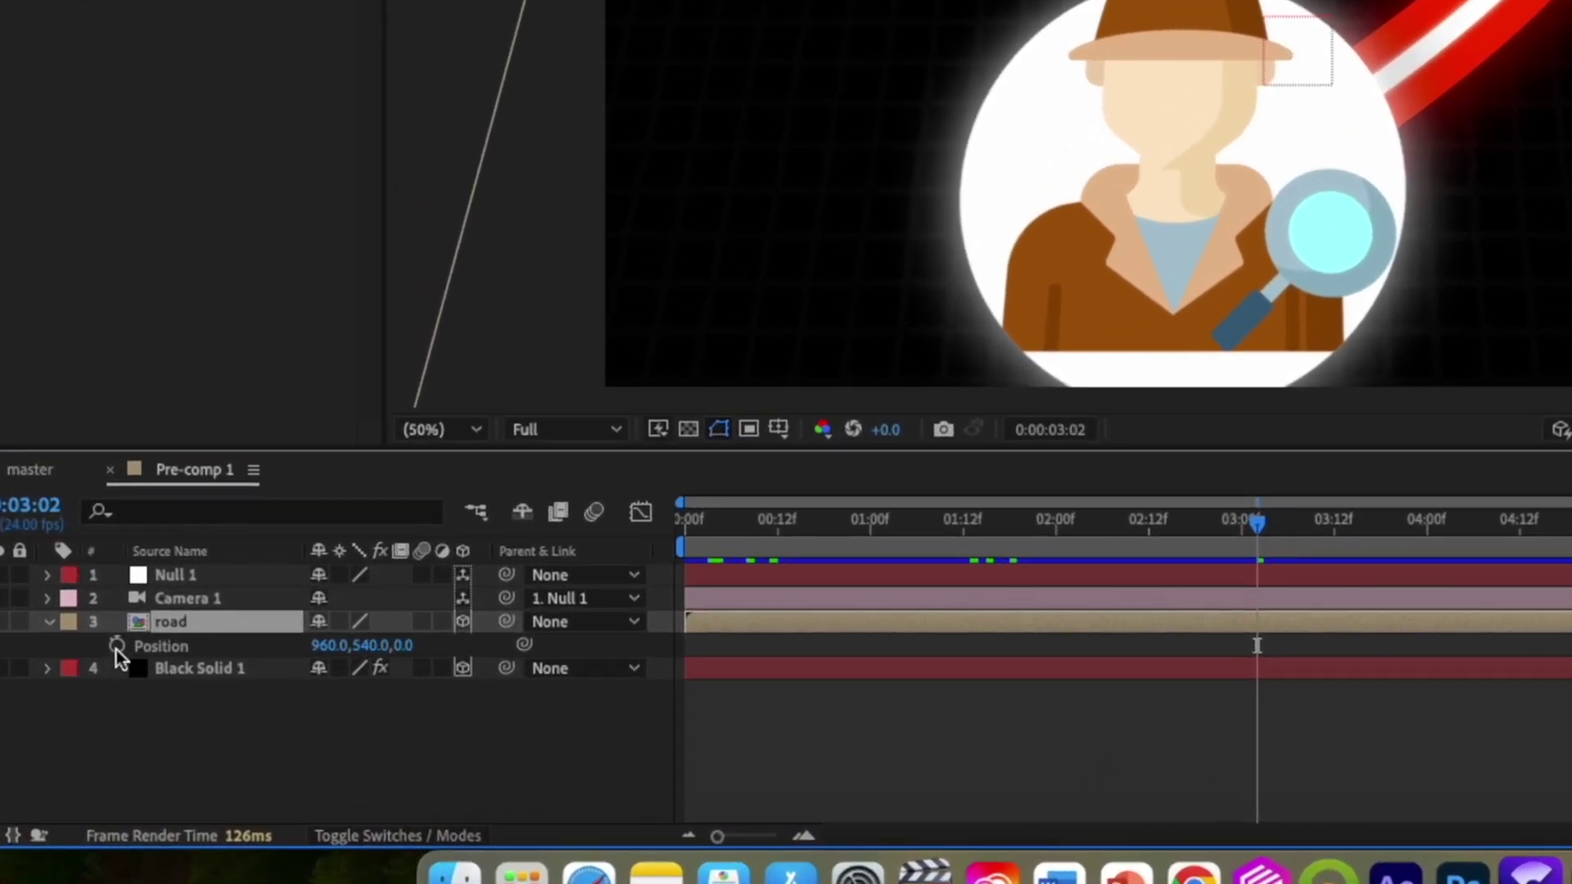
pyautogui.keyDown('alt'); pyautogui.click(116, 646); pyautogui.keyUp('alt')
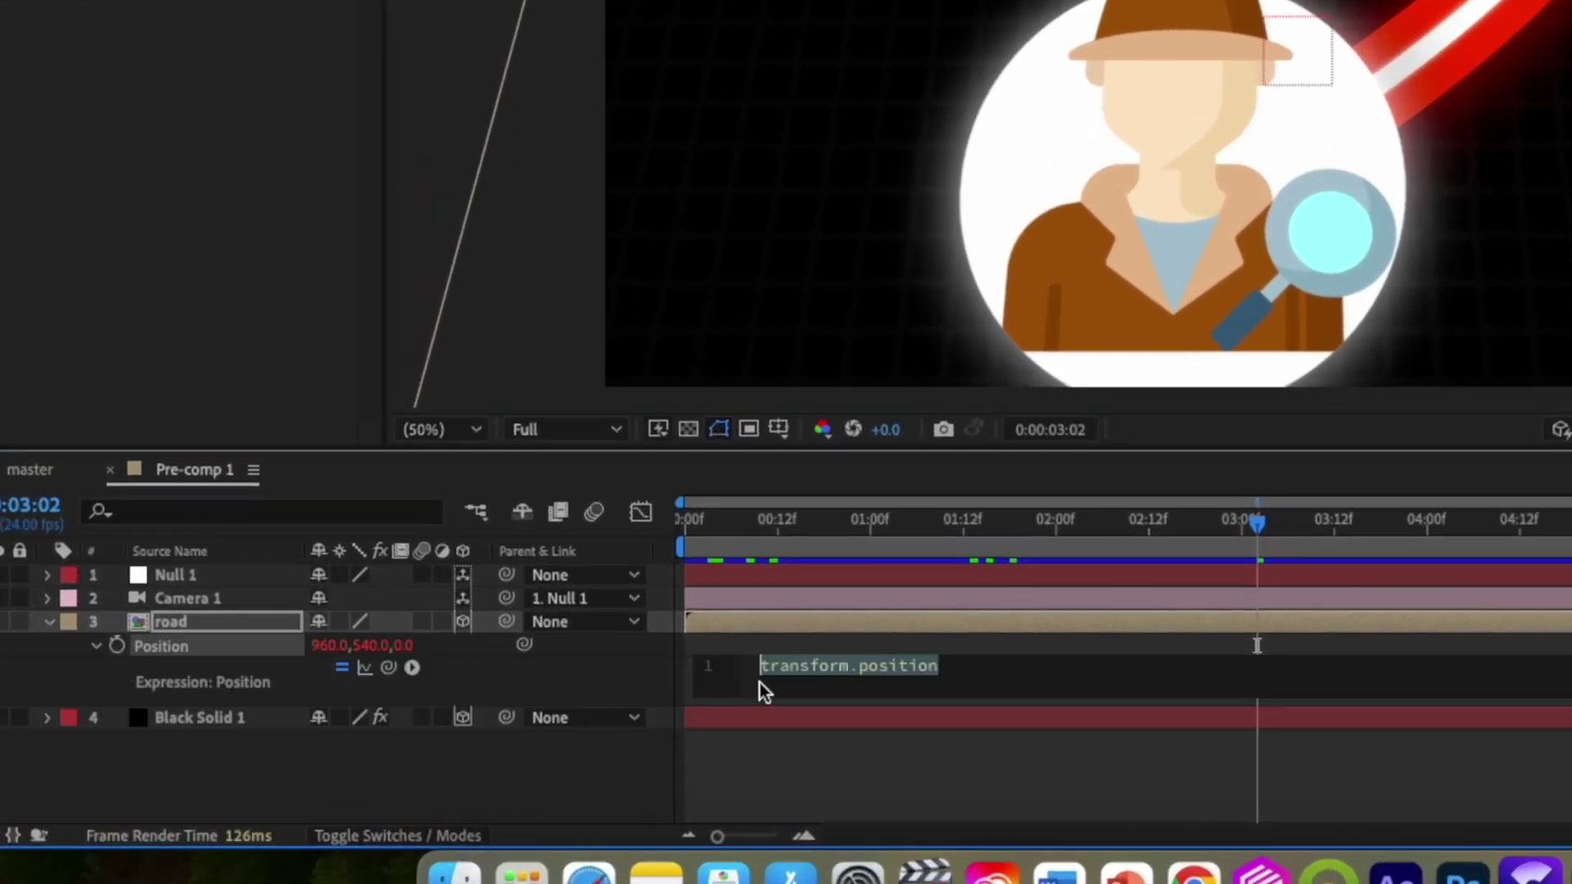
pyautogui.write('wigg')
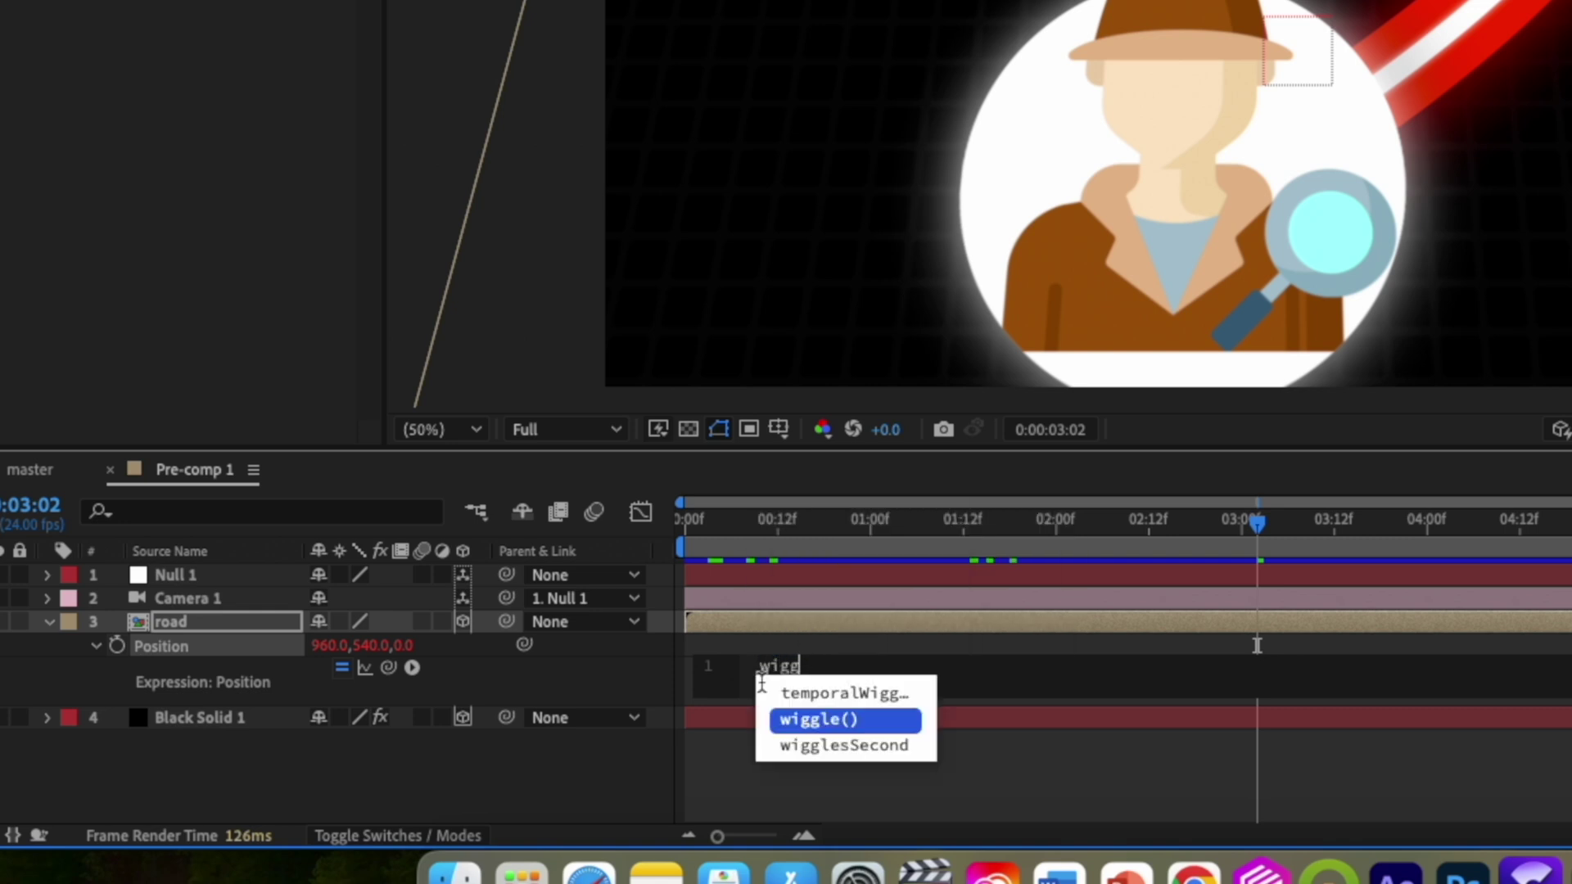
pyautogui.click(804, 719)
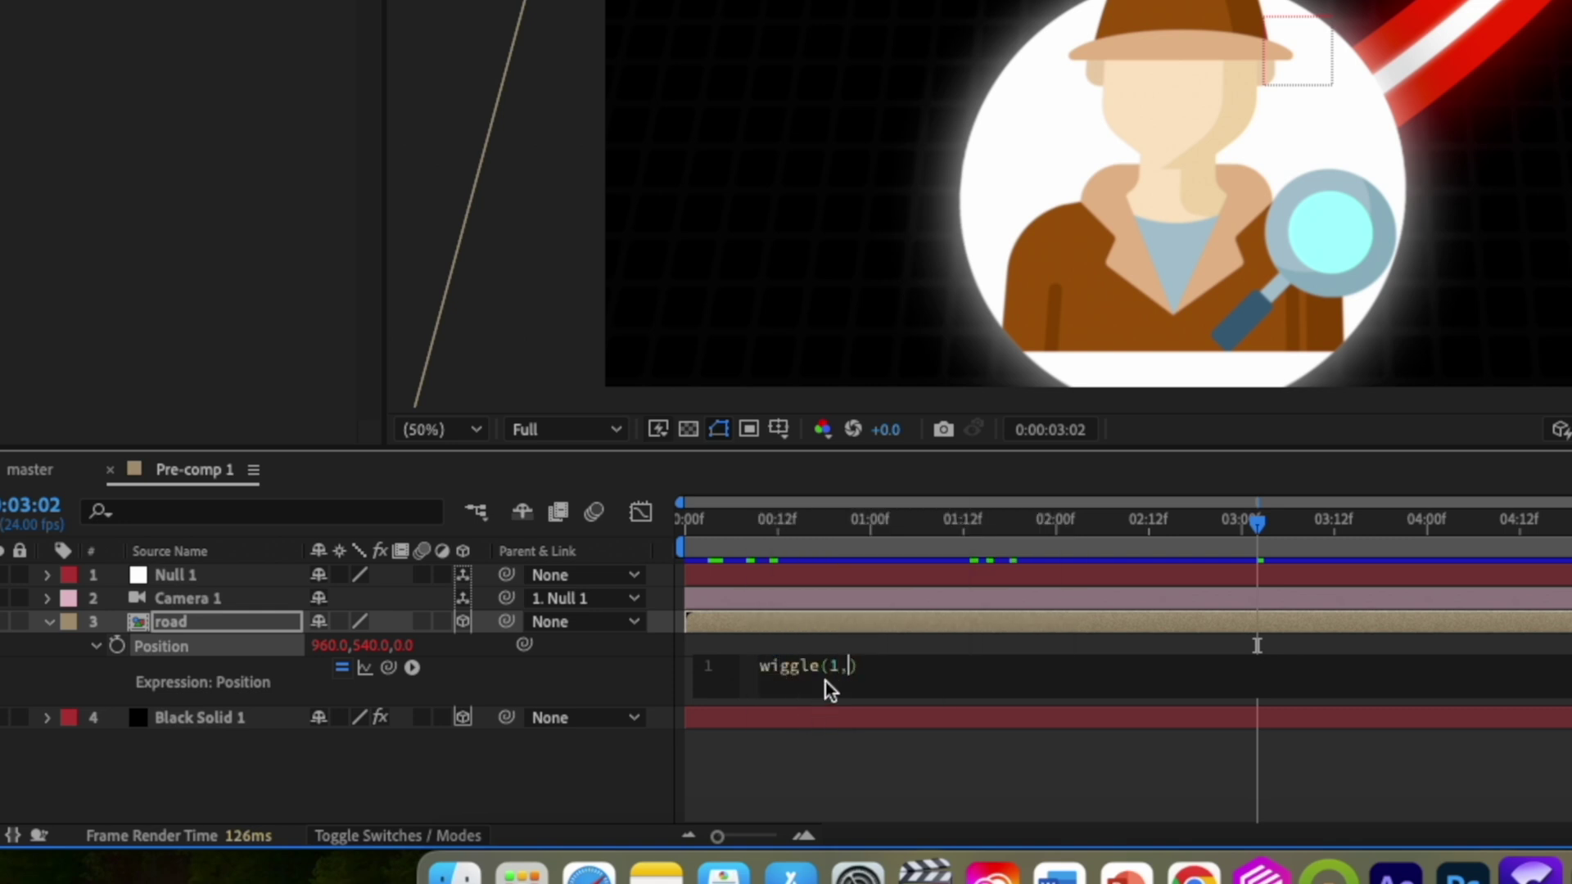
pyautogui.press('KP_Enter')
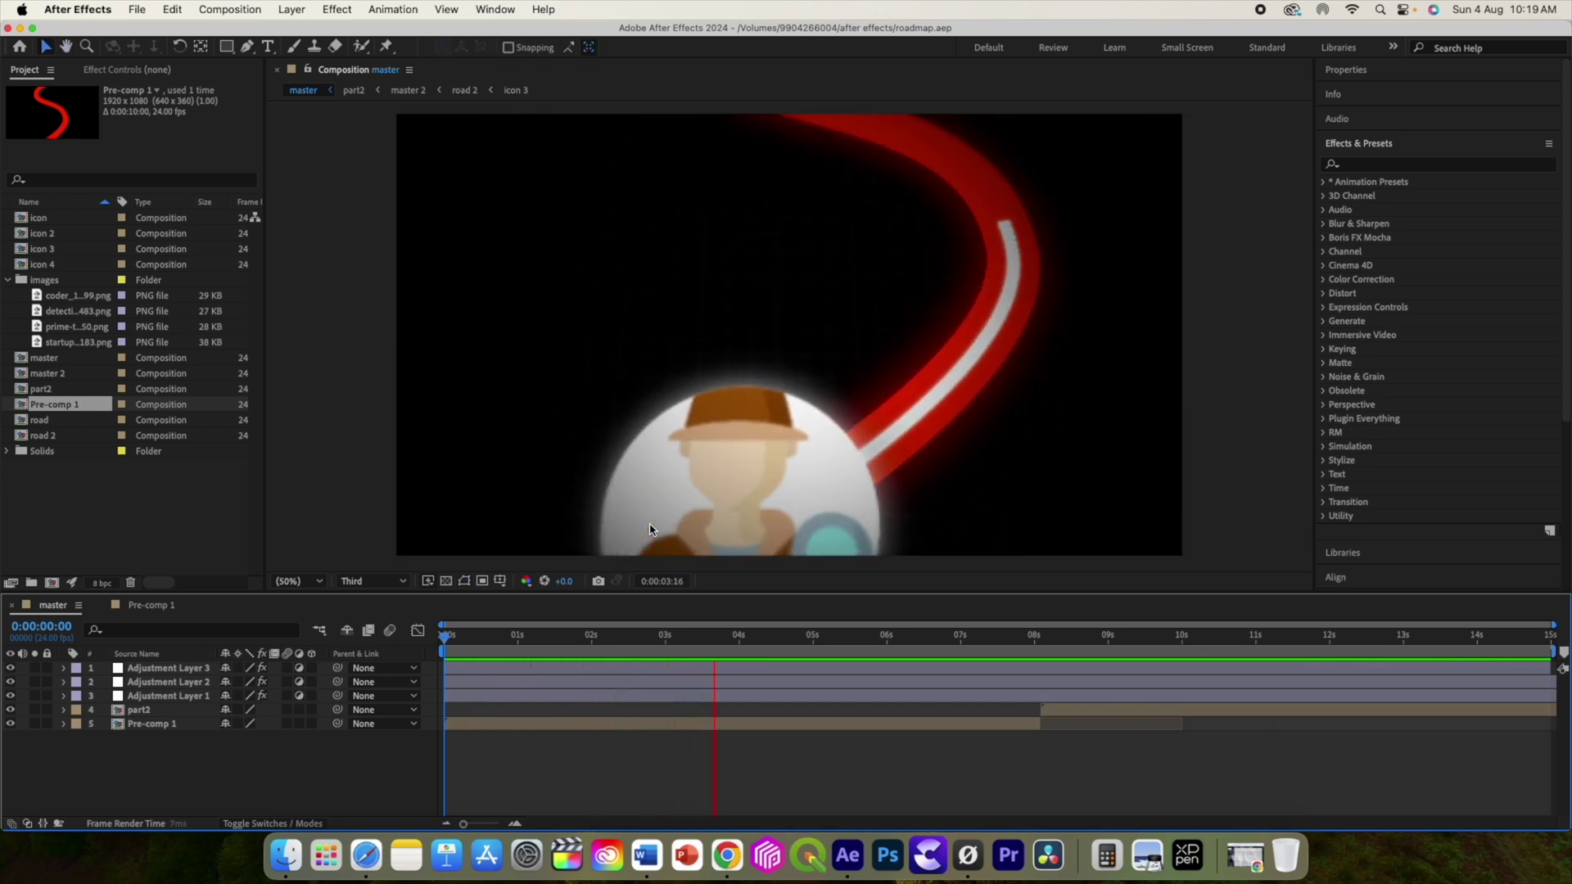
# Set Black Solid 1's Grid to 10% opacity and border 2, and view at Full resolution
pyautogui.press('space')
pyautogui.doubleClick(147, 725)
pyautogui.click(151, 711)
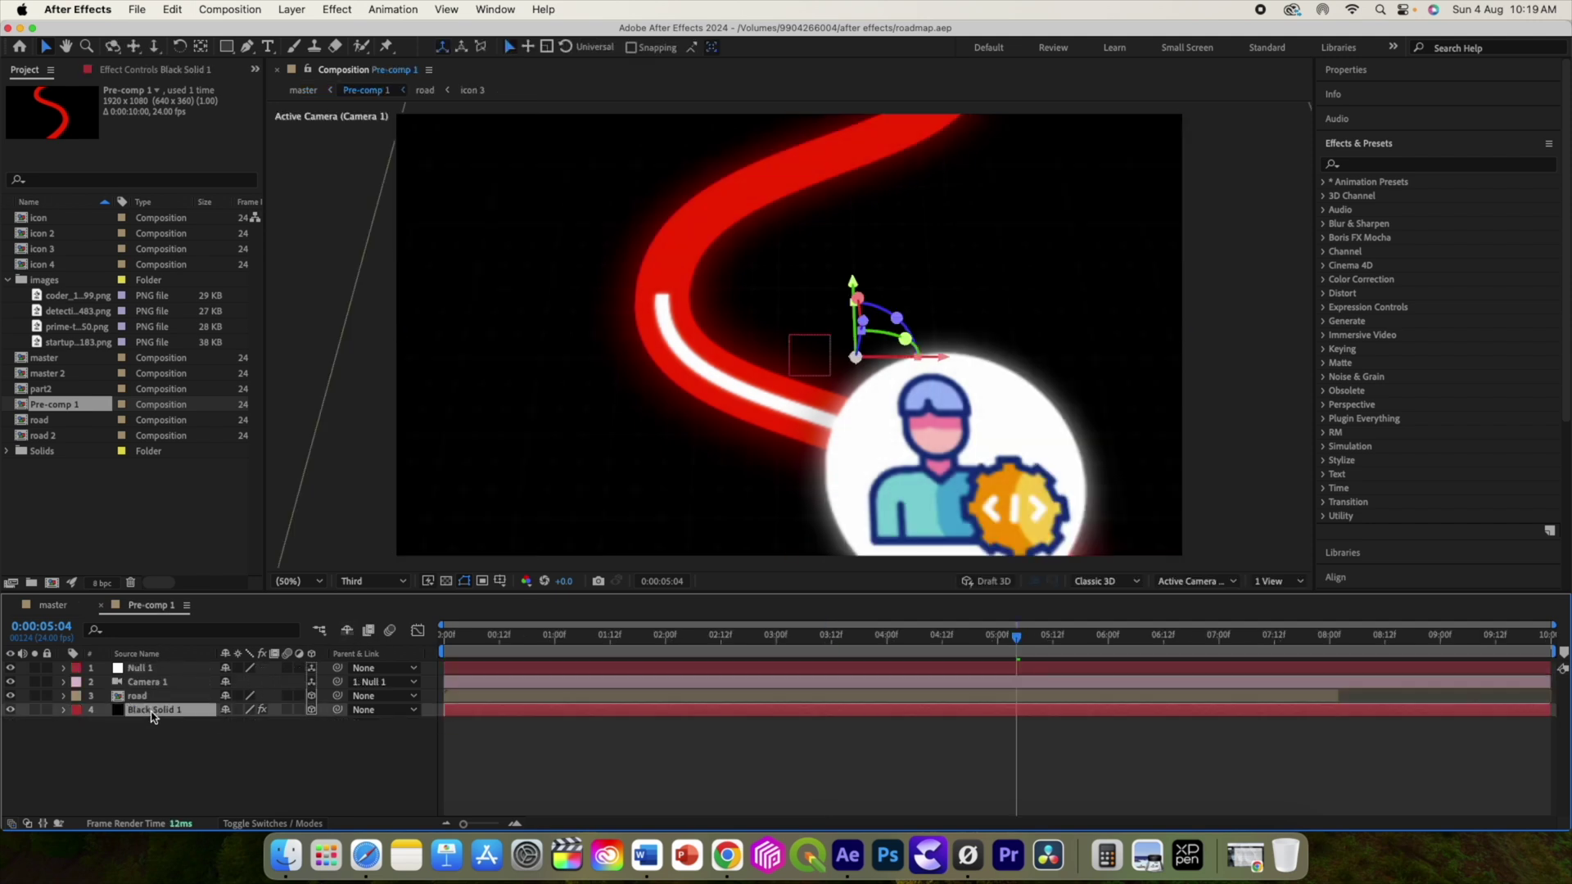
pyautogui.click(127, 68)
pyautogui.click(155, 288)
pyautogui.write('3')
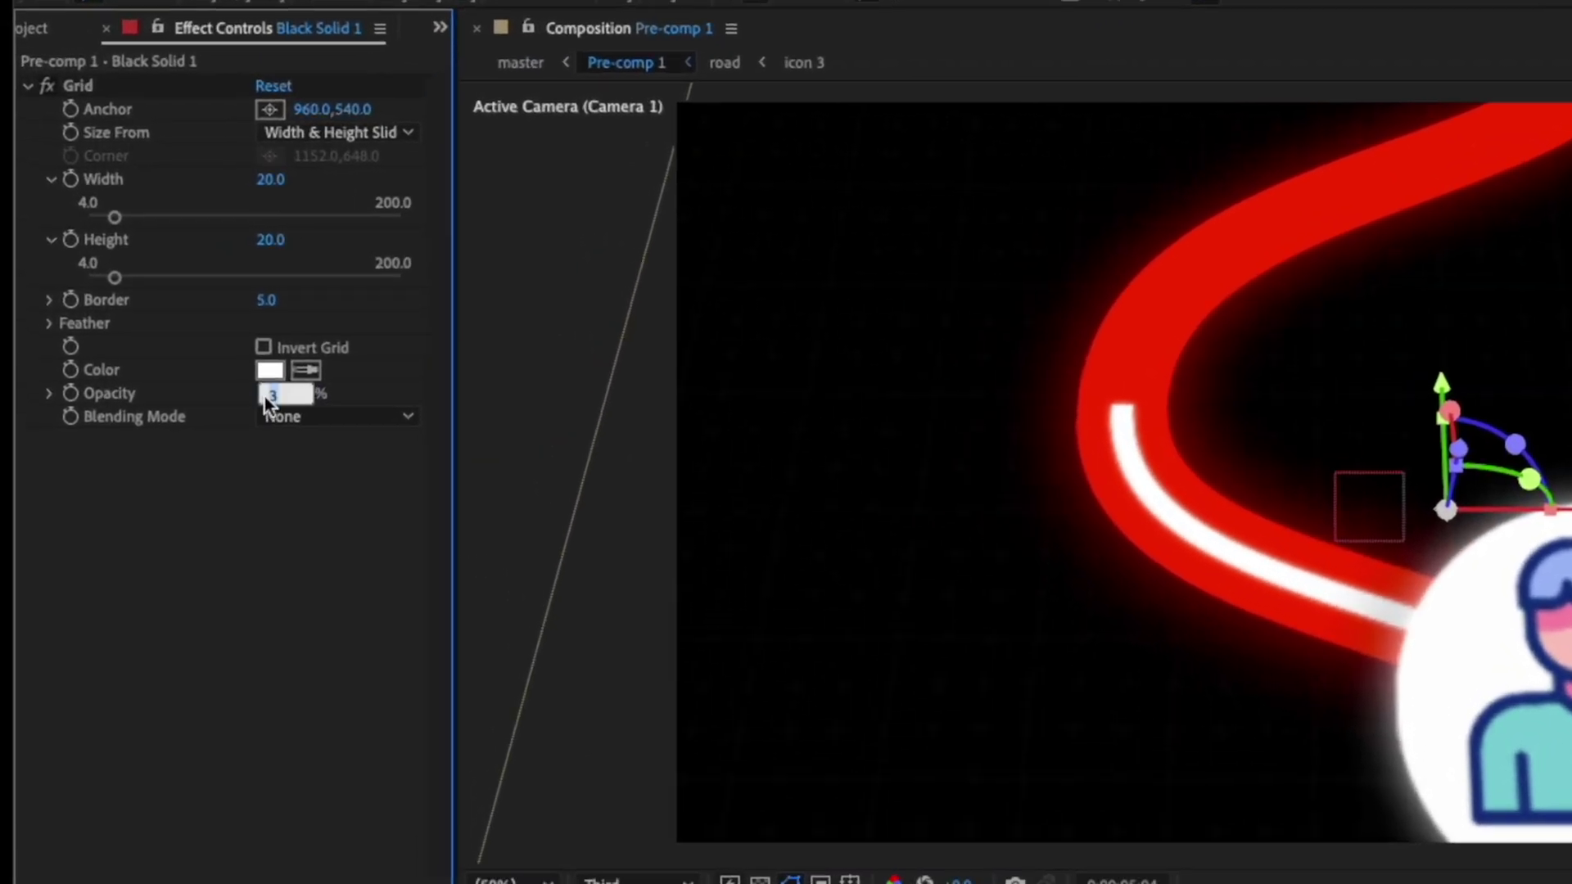
pyautogui.press('Return')
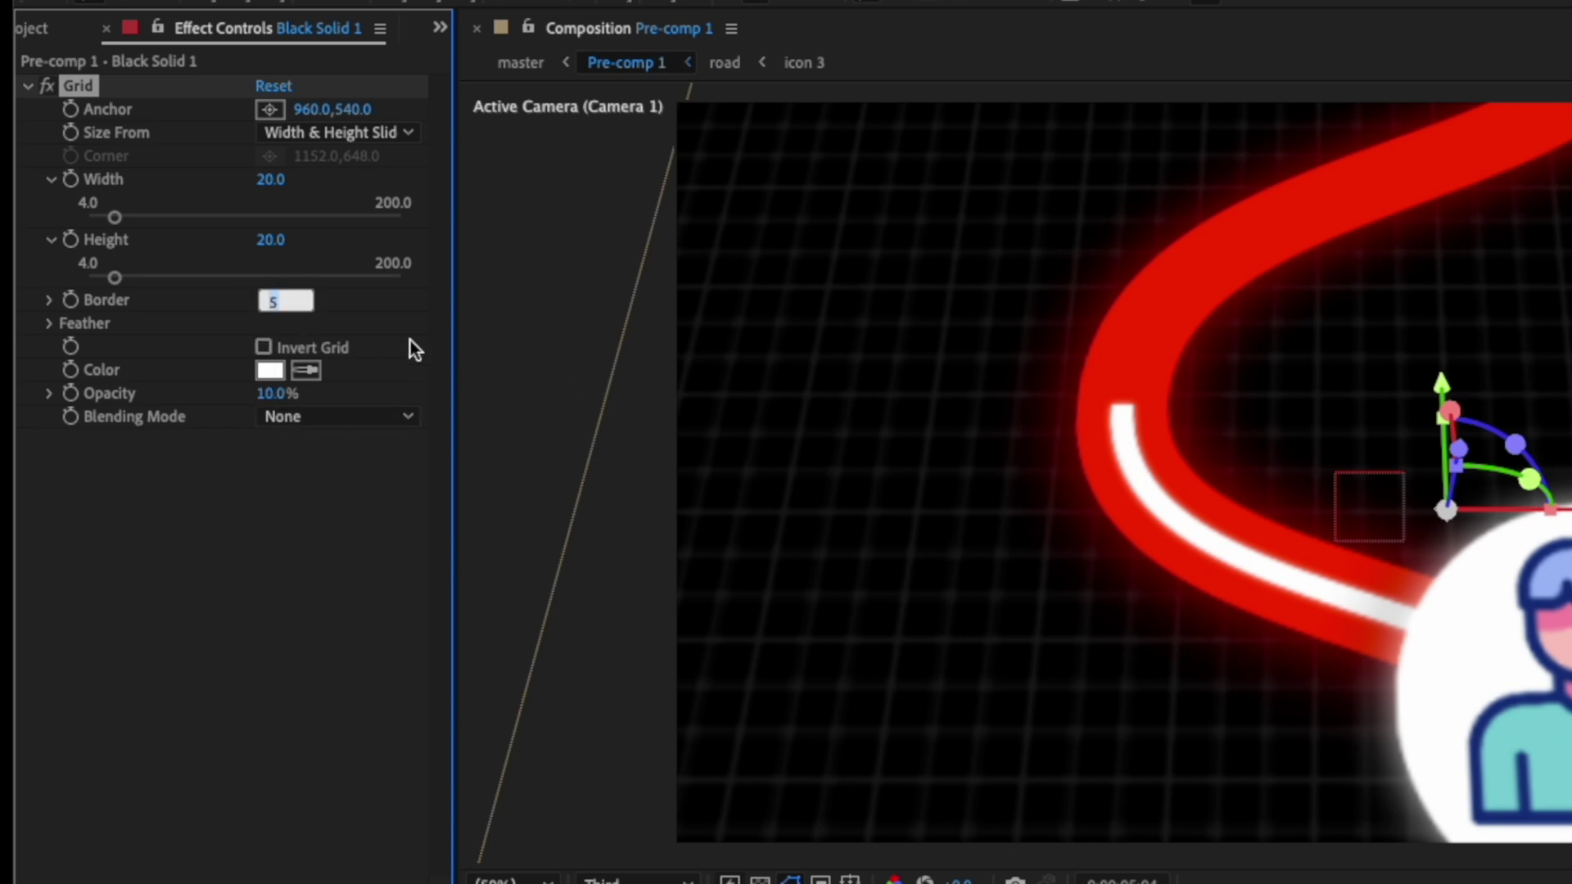
pyautogui.write('2')
pyautogui.press('Return')
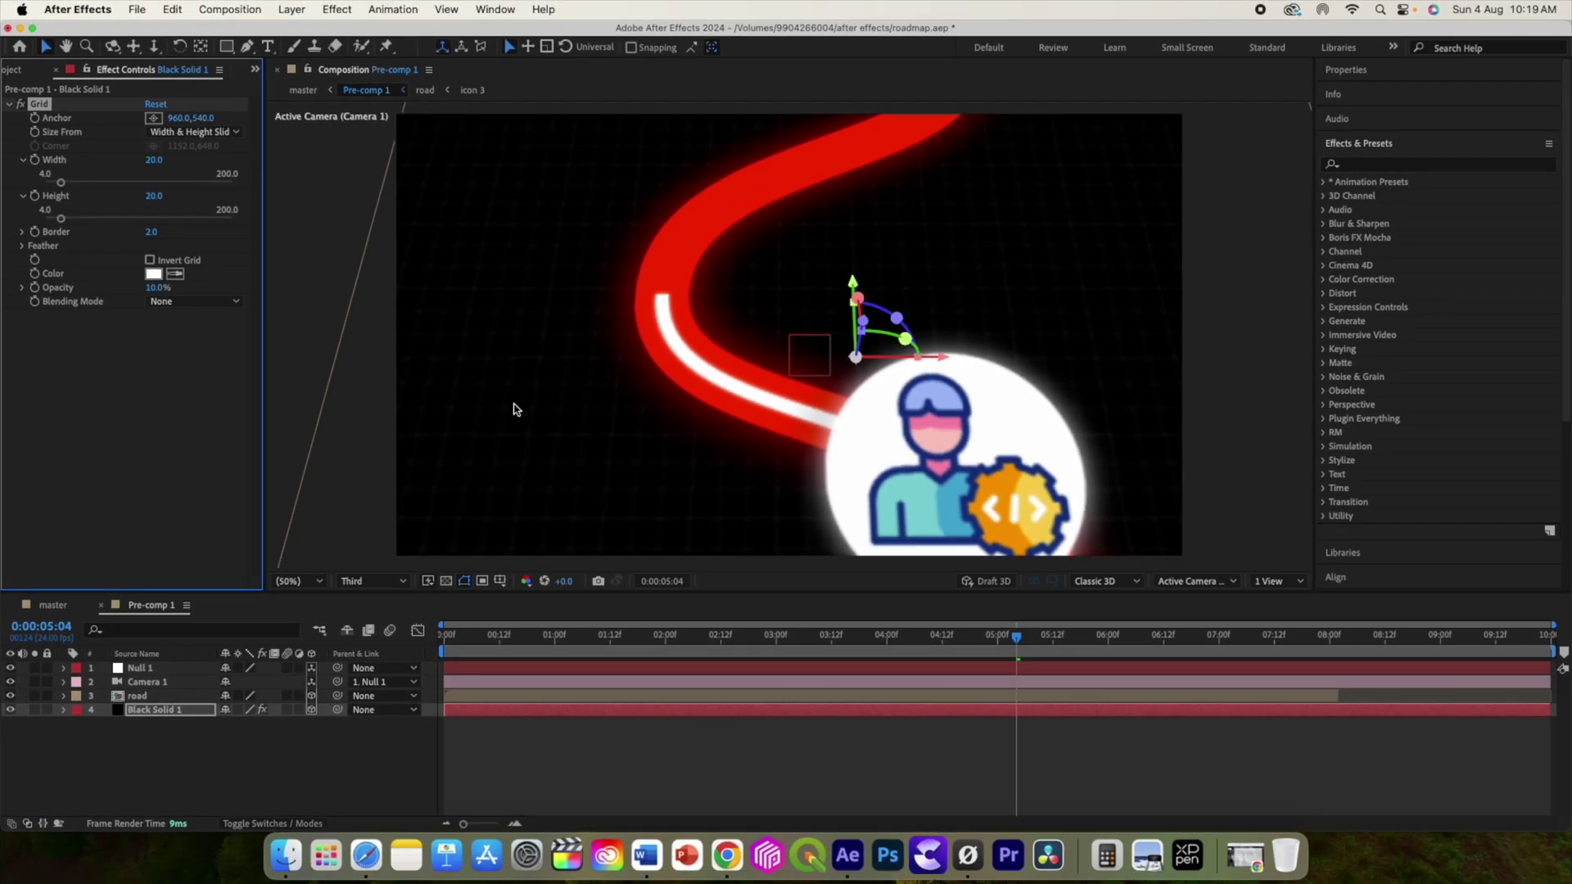
pyautogui.click(354, 582)
pyautogui.click(357, 602)
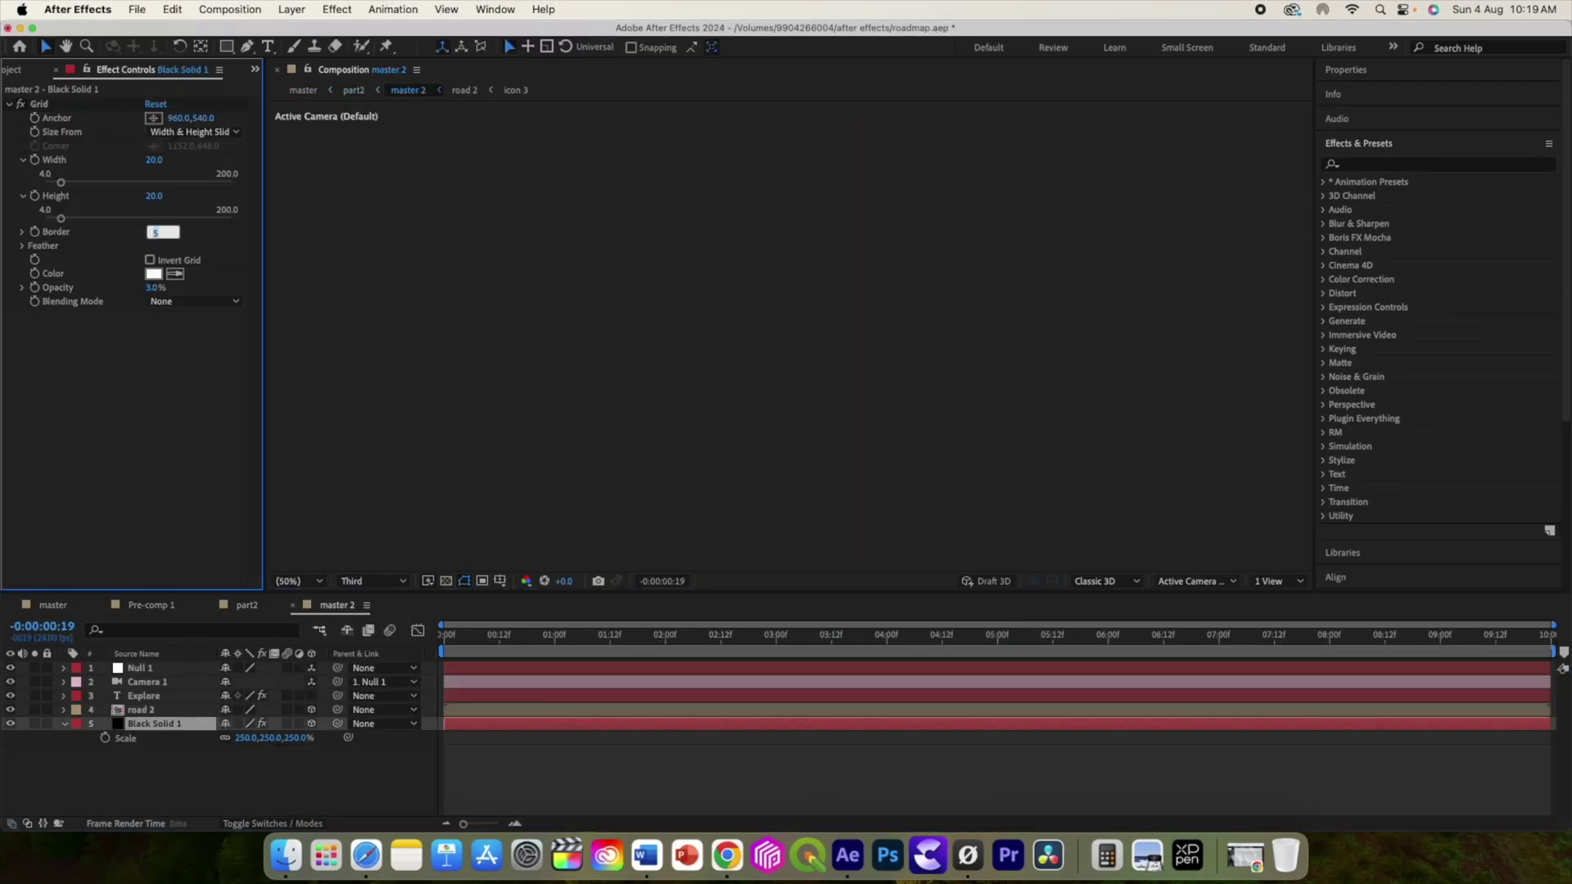
# Back in master, rewind to 0:00, set the viewer to Full resolution, and play the preview
pyautogui.press('Return')
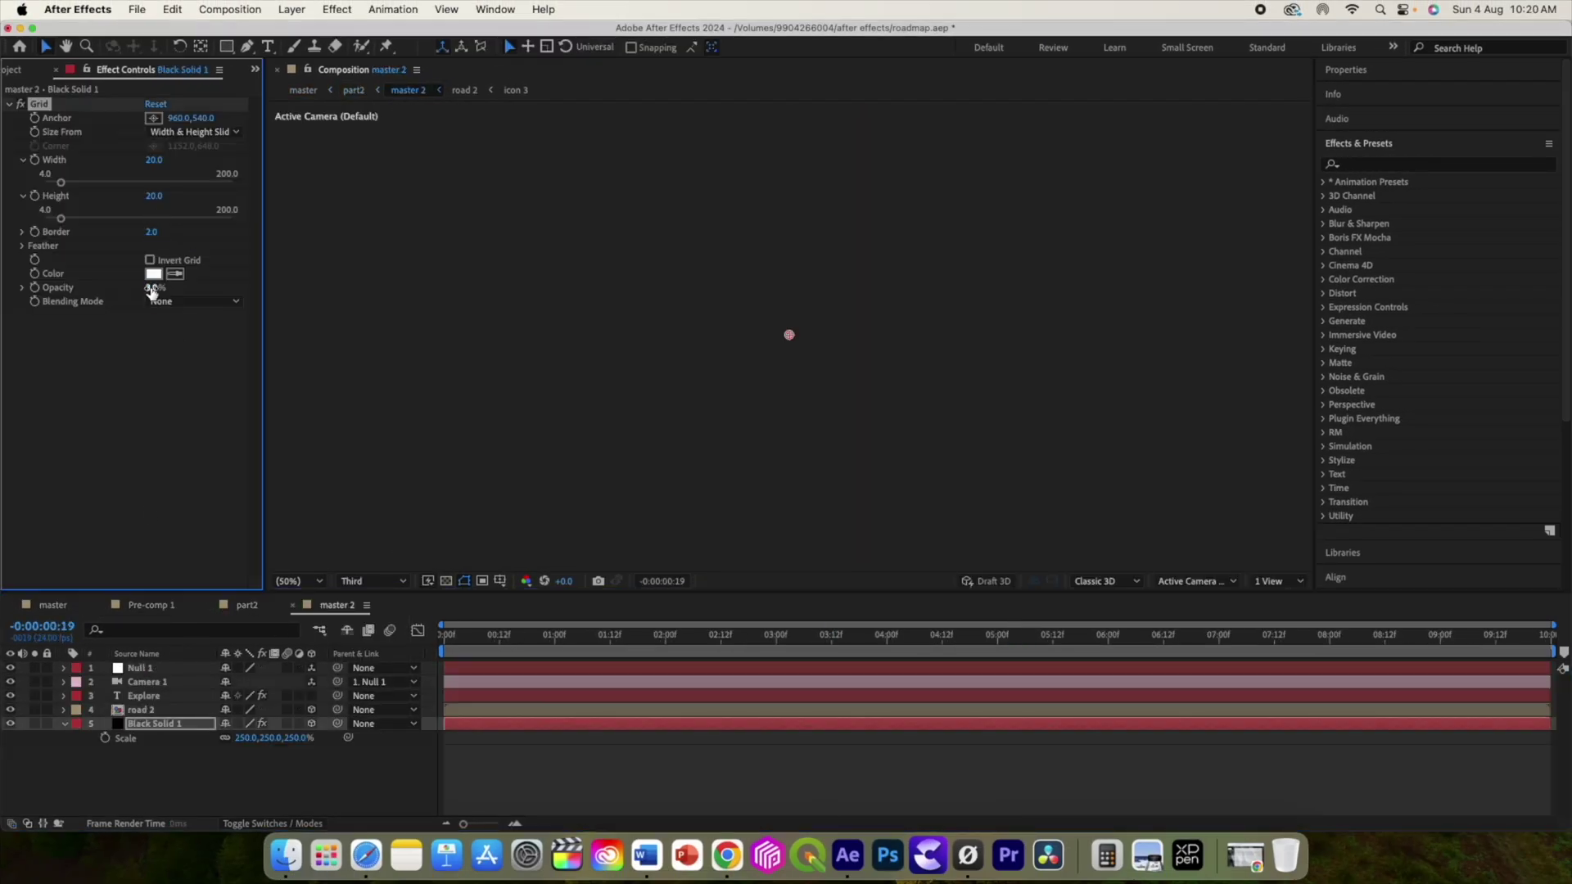
pyautogui.click(51, 605)
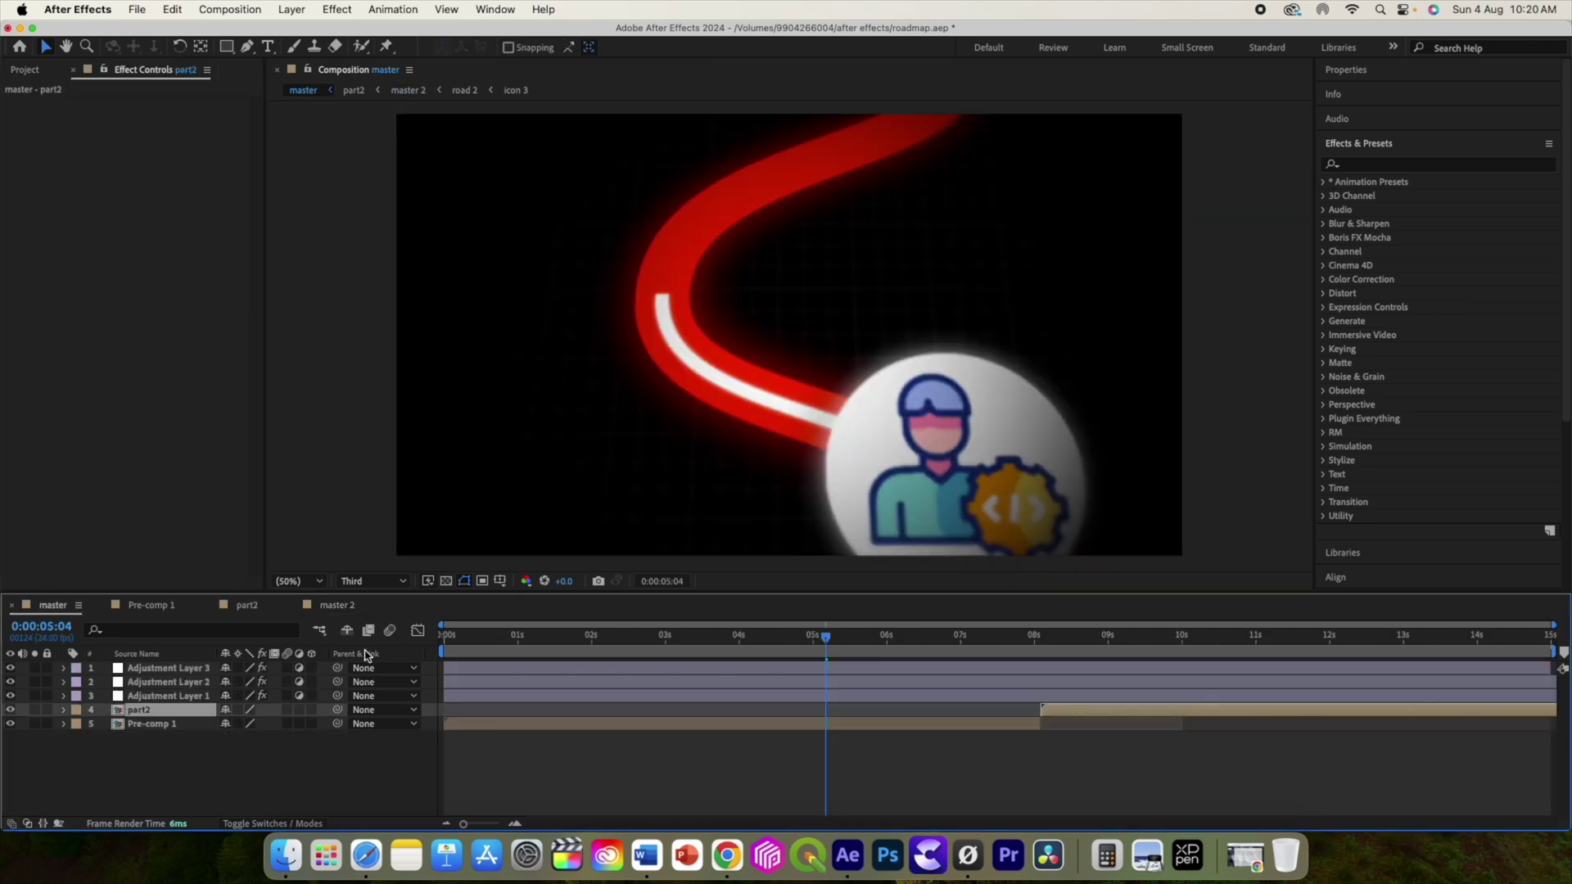
pyautogui.moveTo(825, 641); pyautogui.dragTo(412, 622)
pyautogui.click(357, 583)
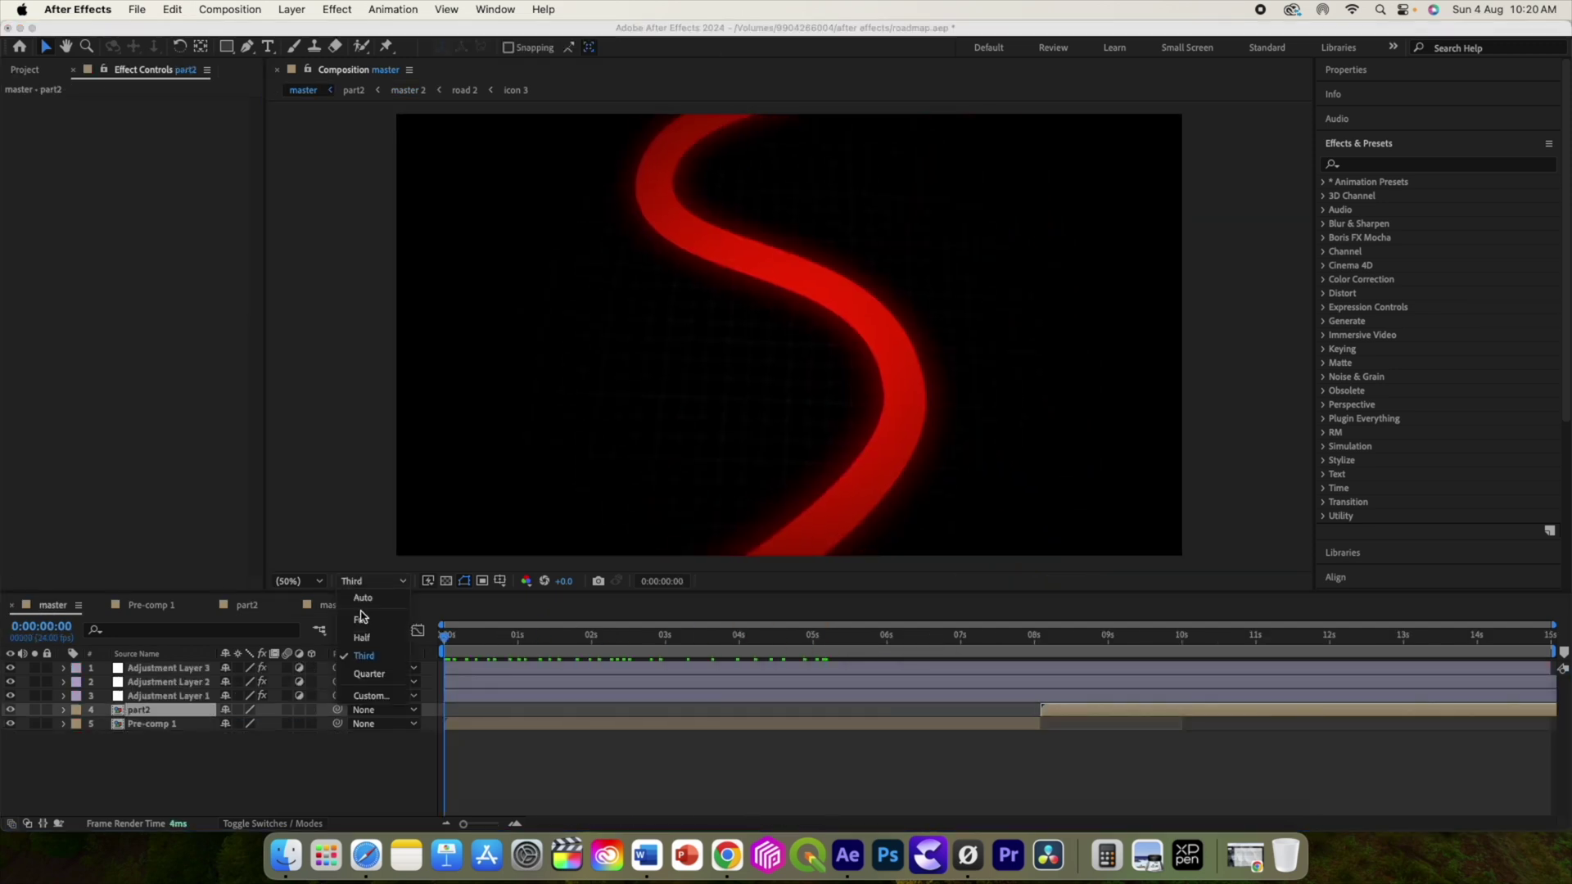
pyautogui.click(364, 619)
pyautogui.click(444, 639)
pyautogui.press('space')
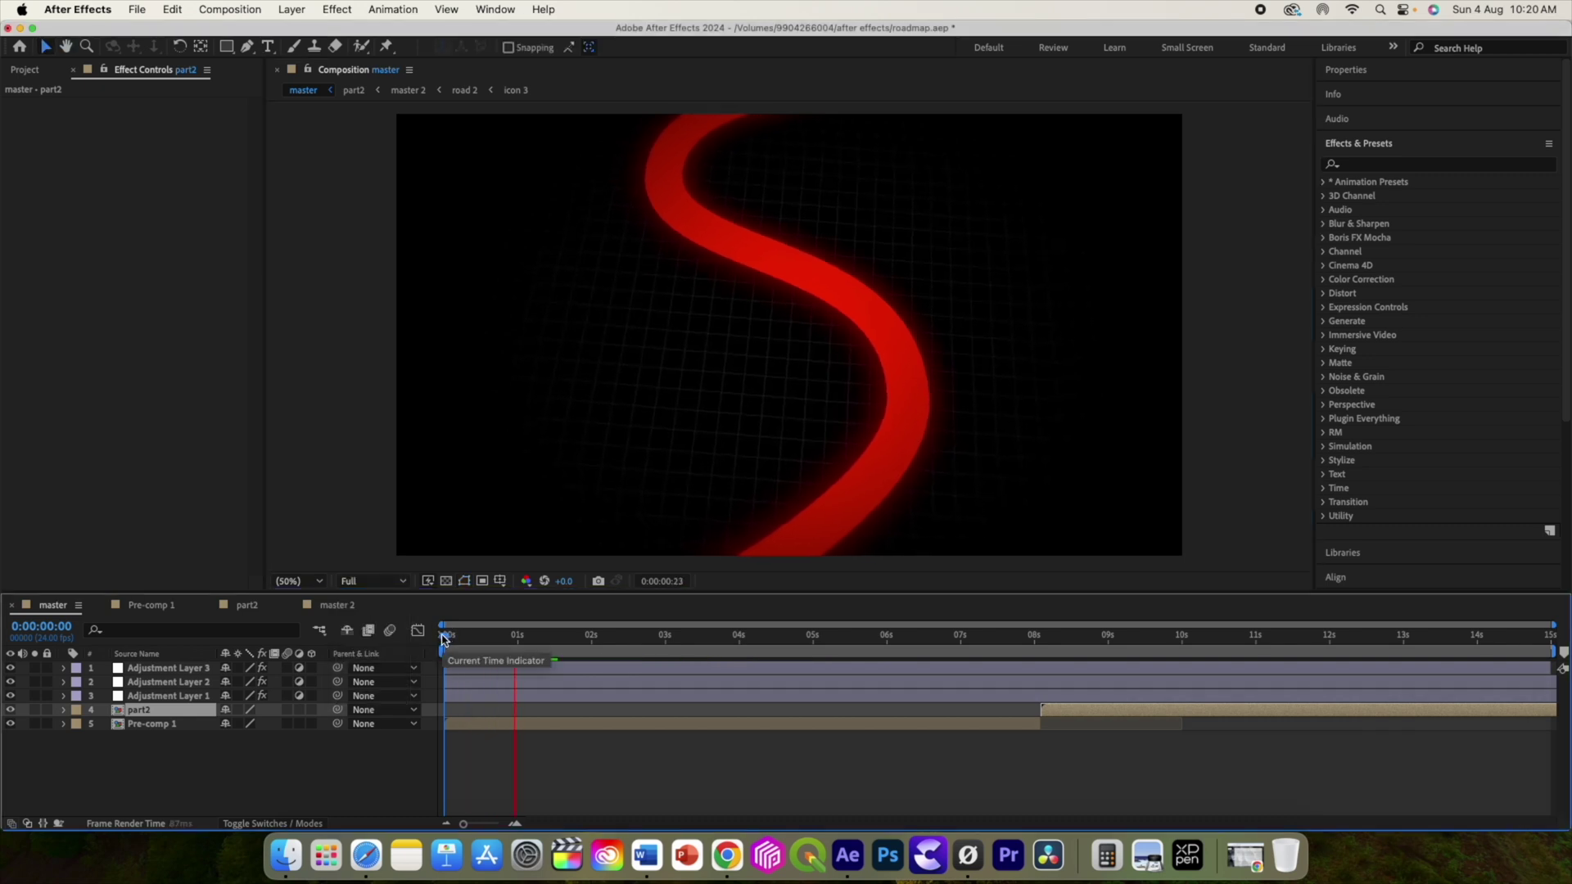